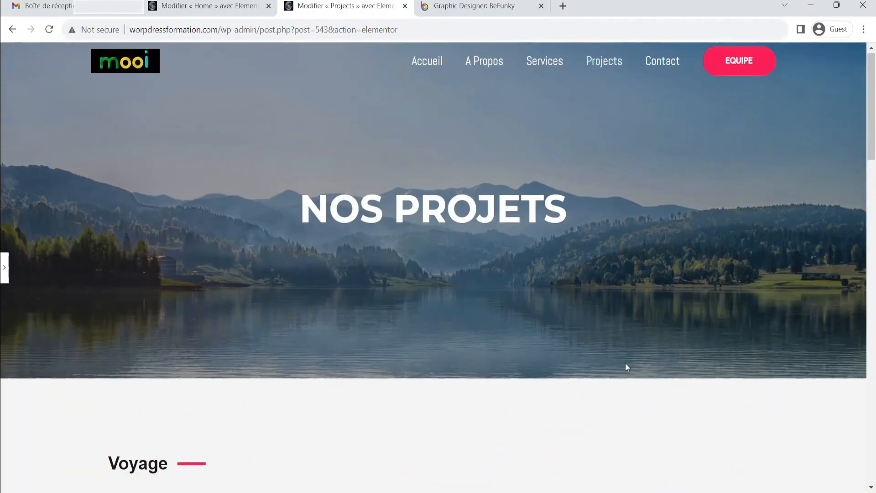
Preview the Projects page, close its editor tab and scroll through the previewed page
{"action": "left_click", "coordinate": [4, 267]}
{"action": "left_click", "coordinate": [101, 481]}
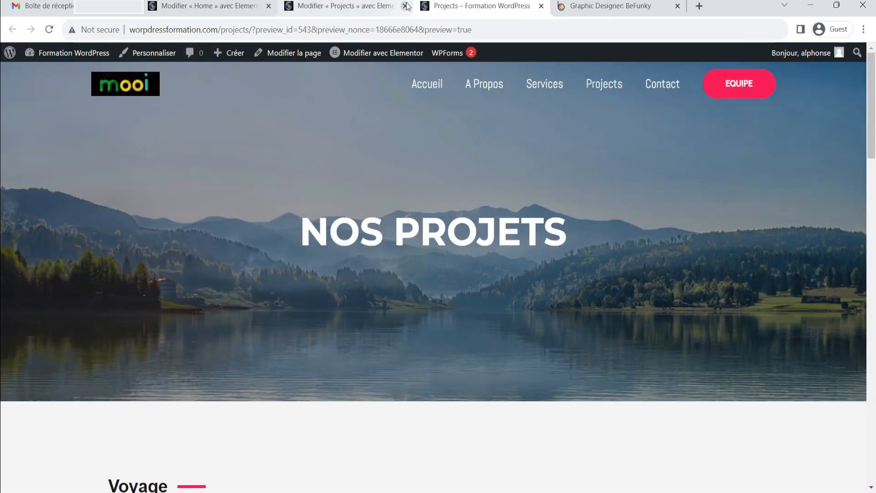
{"action": "left_click", "coordinate": [395, 6]}
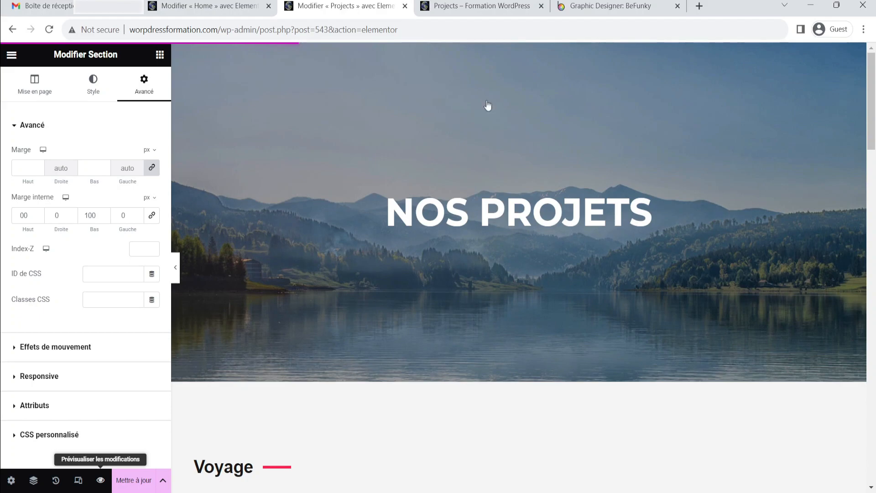
{"action": "key", "text": "ctrl+w"}
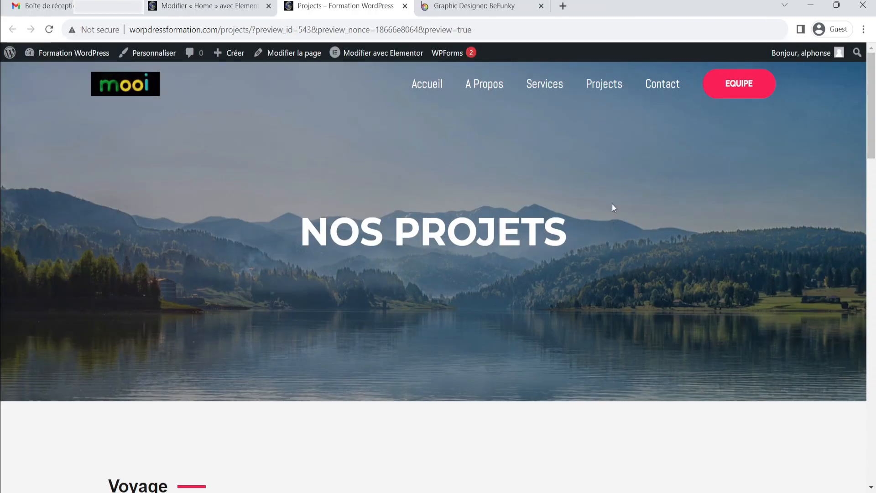
{"action": "scroll", "coordinate": [611, 204], "scroll_direction": "down", "scroll_amount": 12}
{"action": "scroll", "coordinate": [620, 207], "scroll_direction": "down", "scroll_amount": 15}
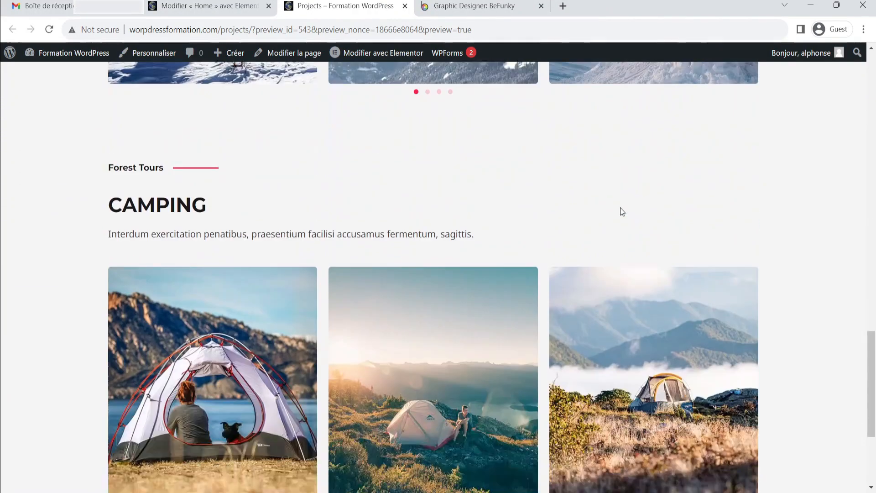
{"action": "scroll", "coordinate": [547, 279], "scroll_direction": "up", "scroll_amount": 20}
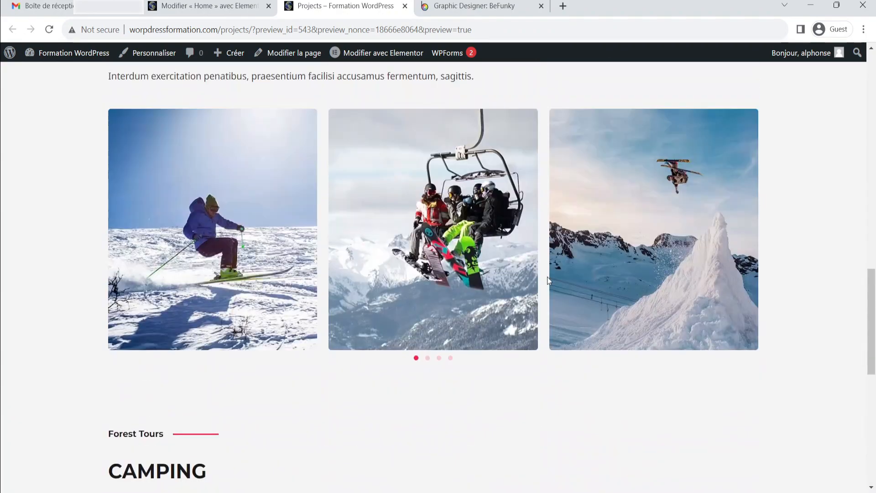
{"action": "scroll", "coordinate": [539, 280], "scroll_direction": "up", "scroll_amount": 7}
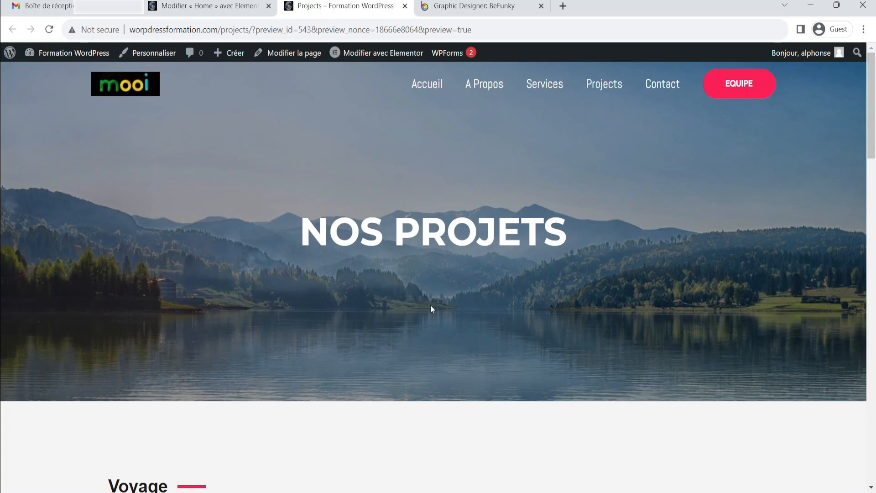
Go to the Contact page and open it in the Elementor editor
{"action": "left_click", "coordinate": [661, 86]}
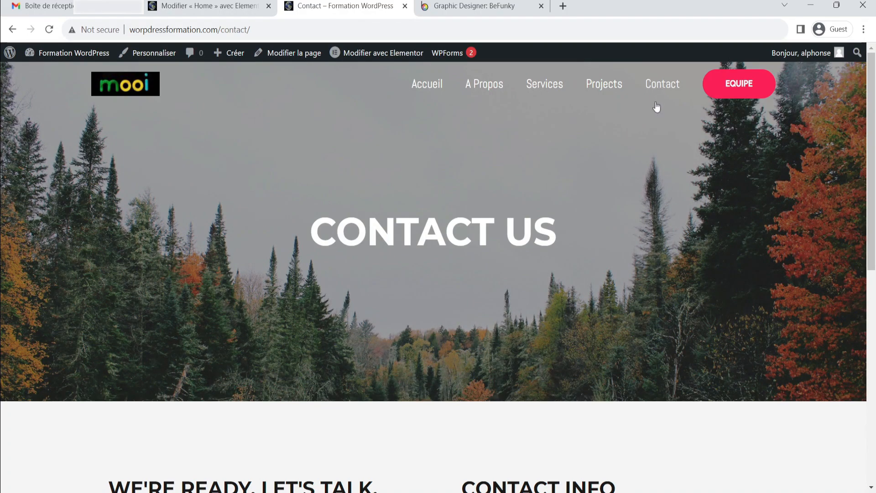
{"action": "left_click", "coordinate": [377, 51]}
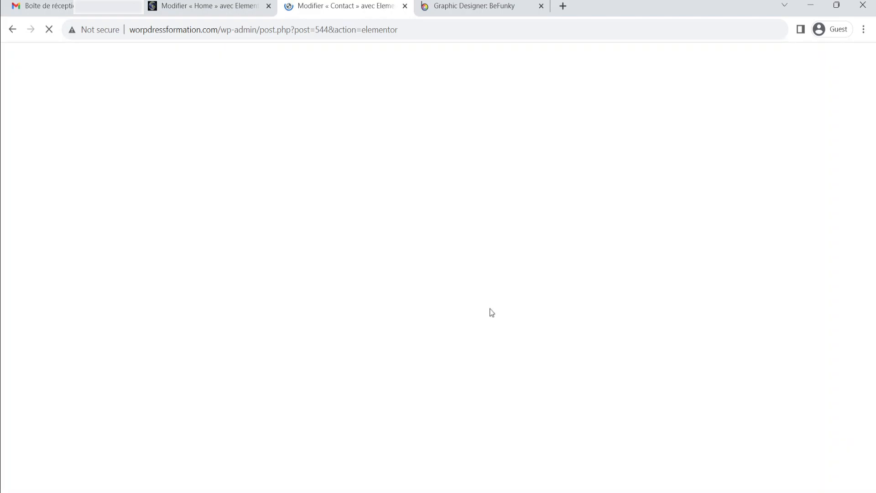
{"action": "scroll", "coordinate": [518, 175], "scroll_direction": "down", "scroll_amount": 1}
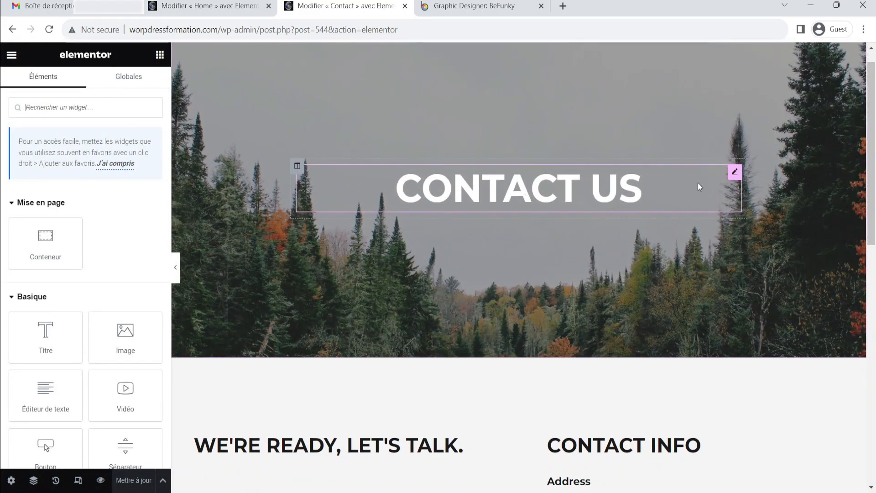
Rename the hero heading to Contactez-nous
{"action": "left_click", "coordinate": [733, 172]}
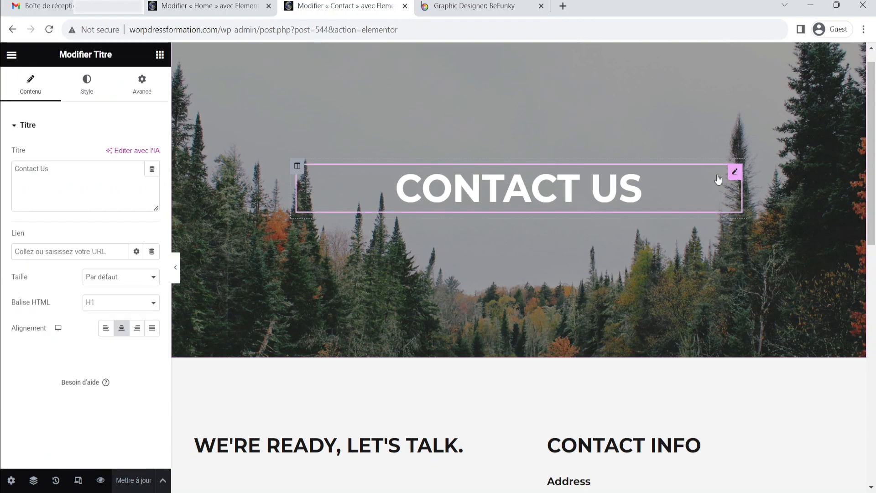
{"action": "left_click", "coordinate": [117, 178]}
{"action": "key", "text": "ctrl+a"}
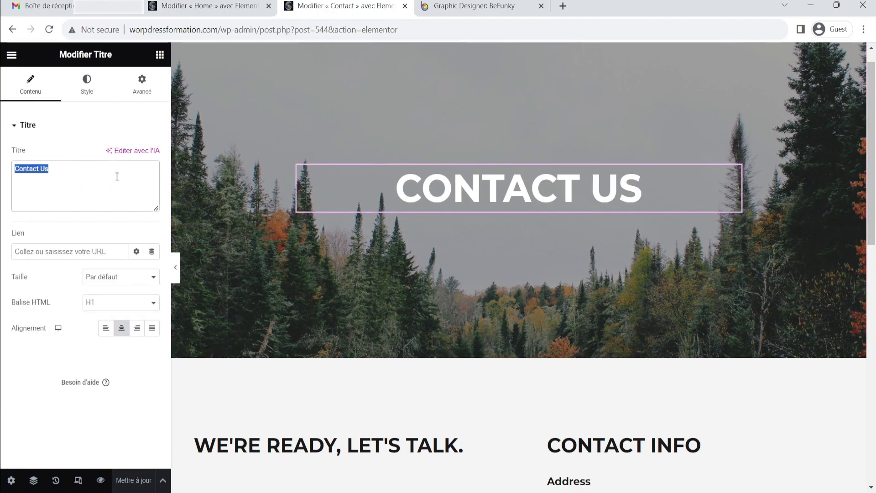
{"action": "type", "text": "Contacte"}
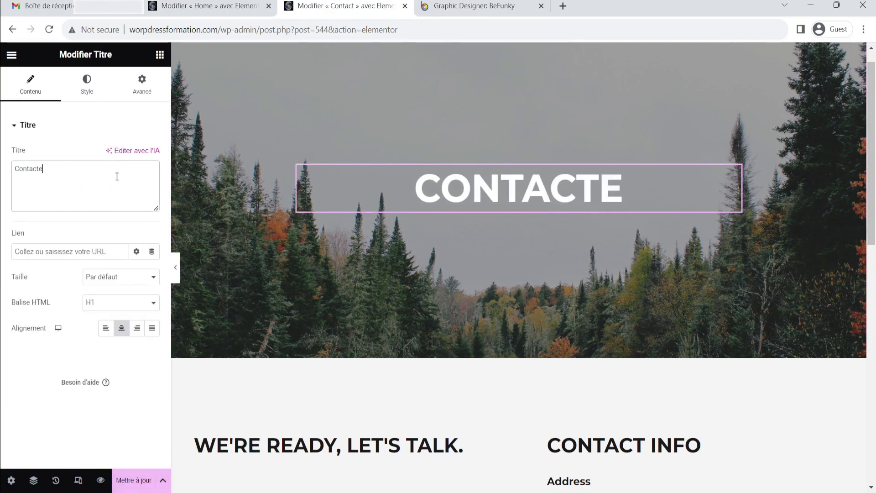
{"action": "type", "text": "z-nous"}
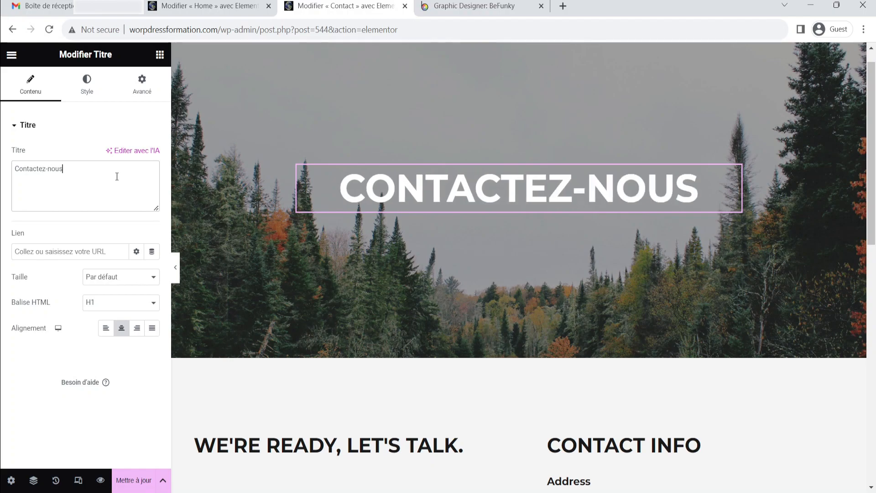
Replace the form section heading text with Laissez nous votre message
{"action": "scroll", "coordinate": [599, 250], "scroll_direction": "down", "scroll_amount": 5}
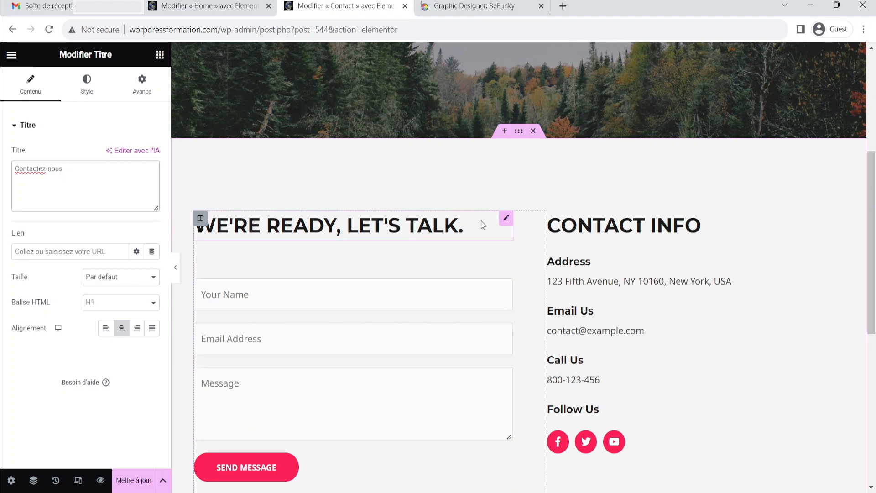
{"action": "left_click", "coordinate": [505, 218]}
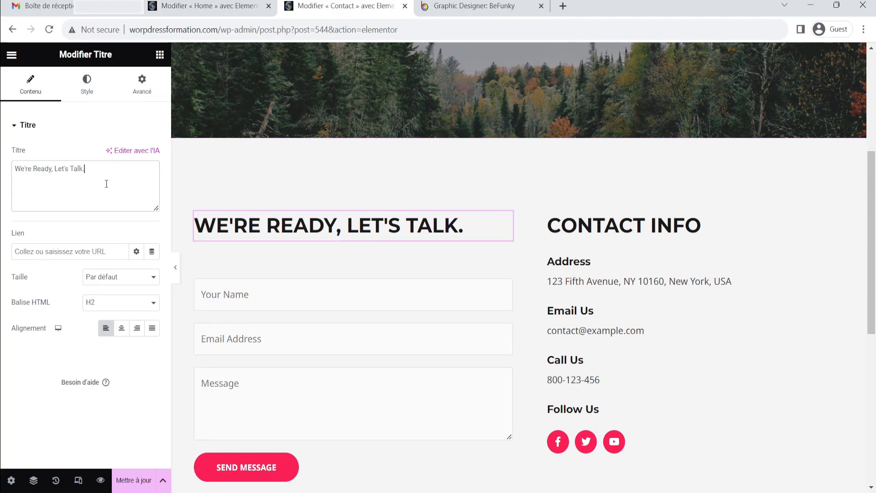
{"action": "key", "text": "ctrl+a"}
{"action": "type", "text": "Ecre"}
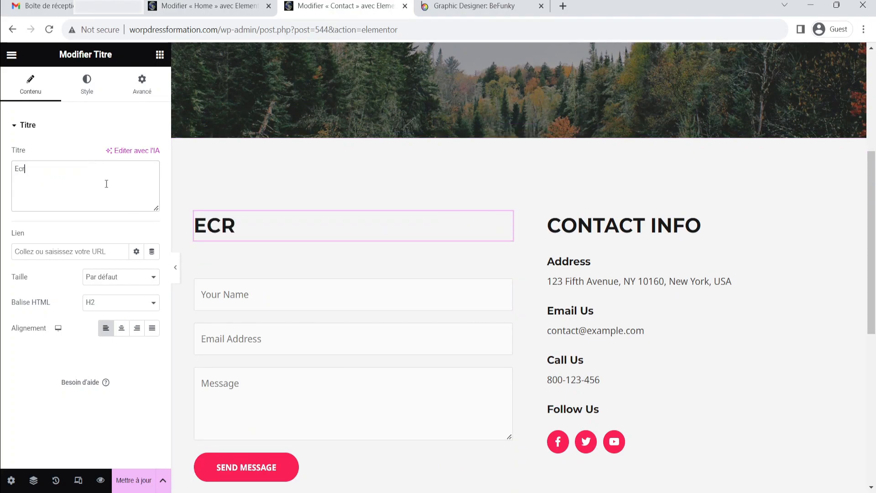
{"action": "key", "text": "BackSpace"}
{"action": "key", "text": "BackSpace"}
{"action": "key", "text": "BackSpace"}
{"action": "key", "text": "BackSpace"}
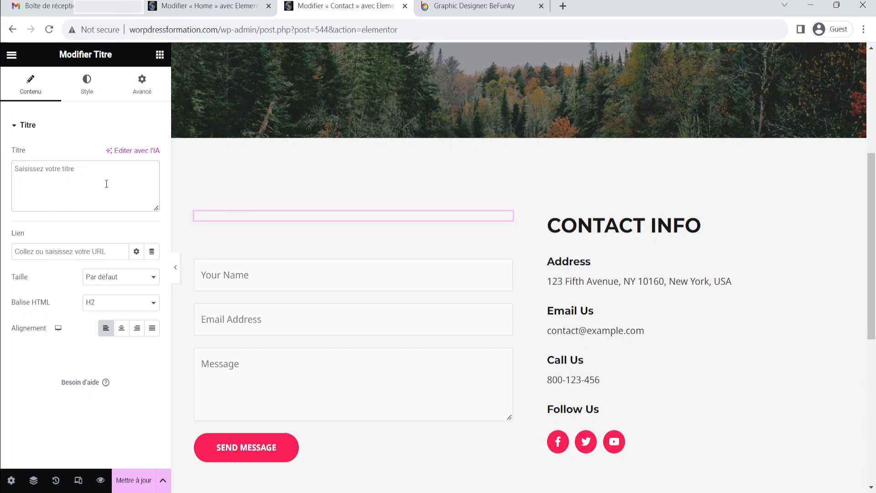
{"action": "type", "text": "Laisse"}
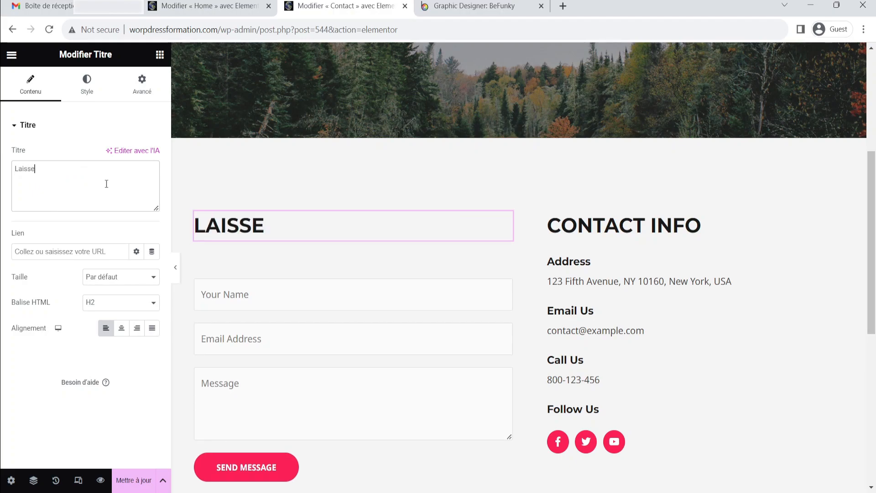
{"action": "type", "text": "z nous vo"}
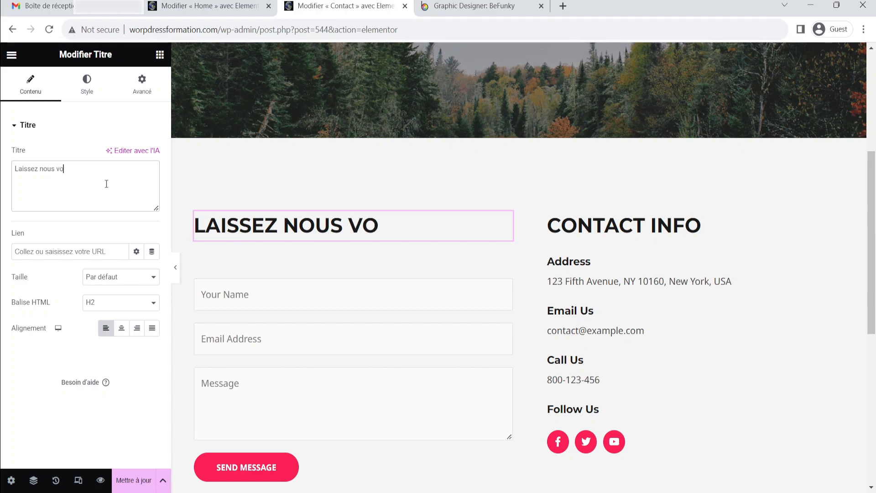
{"action": "type", "text": "tre message"}
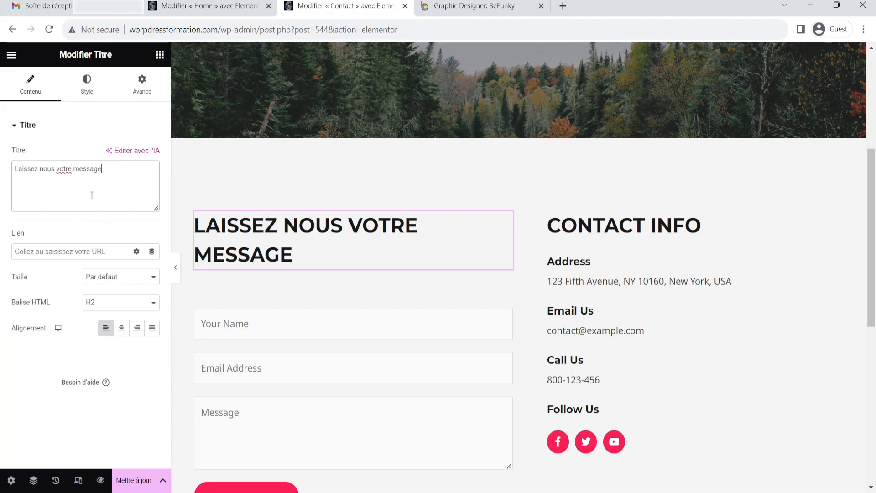
{"action": "left_click", "coordinate": [22, 125]}
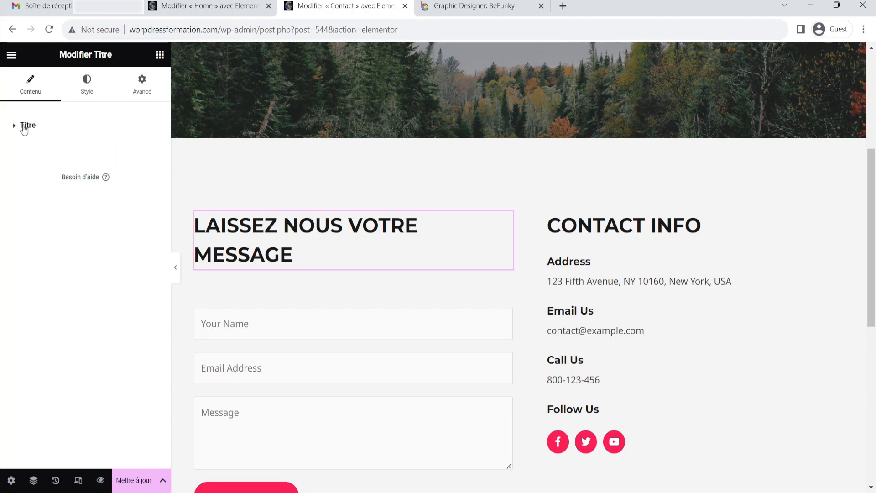
{"action": "left_click", "coordinate": [23, 125]}
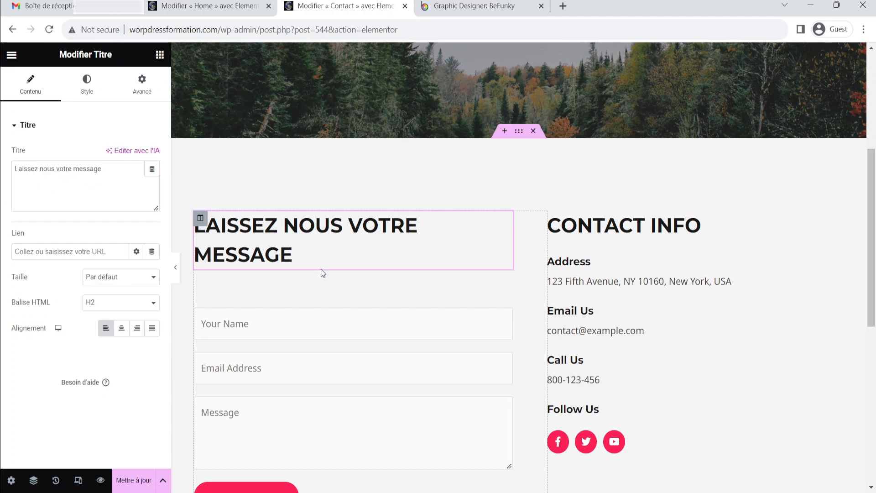
Set the form heading's typography size to 33 px
{"action": "left_click", "coordinate": [176, 269]}
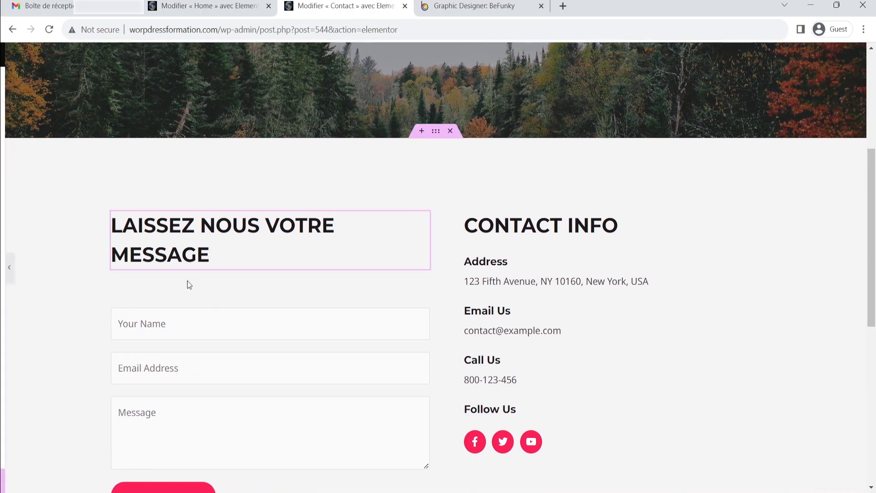
{"action": "left_click", "coordinate": [196, 264]}
{"action": "left_click", "coordinate": [93, 93]}
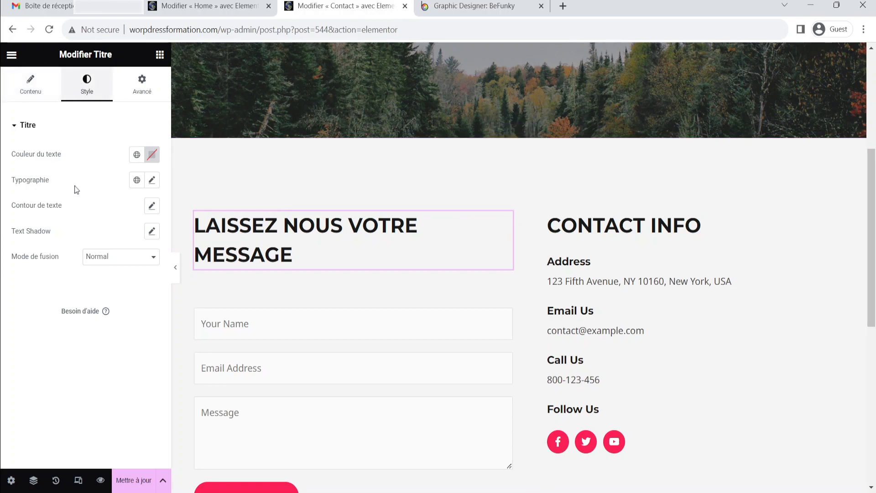
{"action": "left_click", "coordinate": [152, 181]}
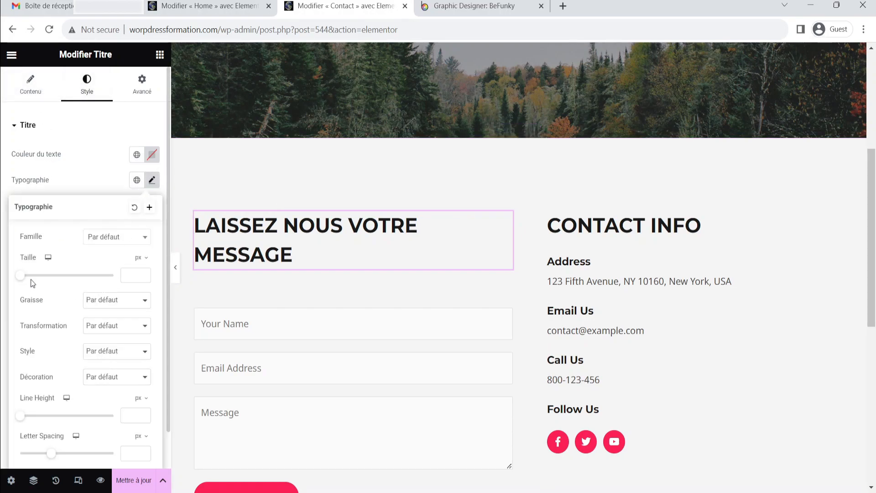
{"action": "left_click_drag", "start_coordinate": [142, 274], "coordinate": [142, 274]}
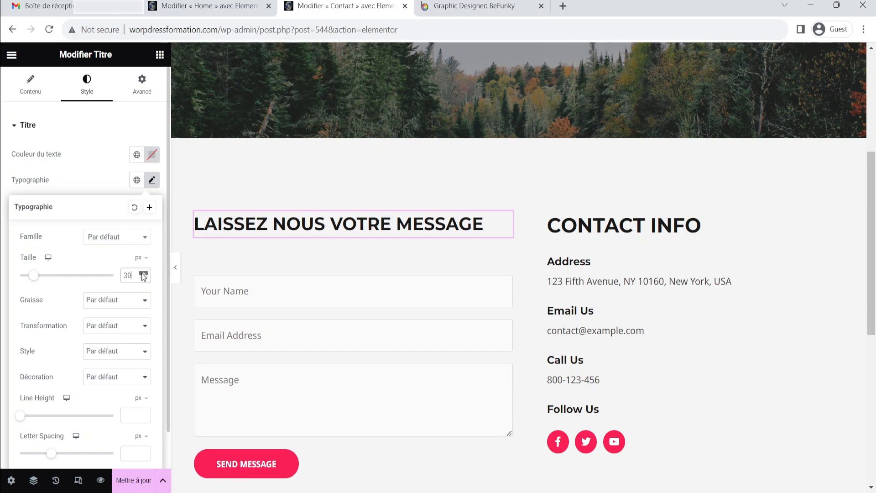
{"action": "left_click", "coordinate": [143, 274]}
{"action": "left_click", "coordinate": [144, 274]}
{"action": "left_click", "coordinate": [143, 274]}
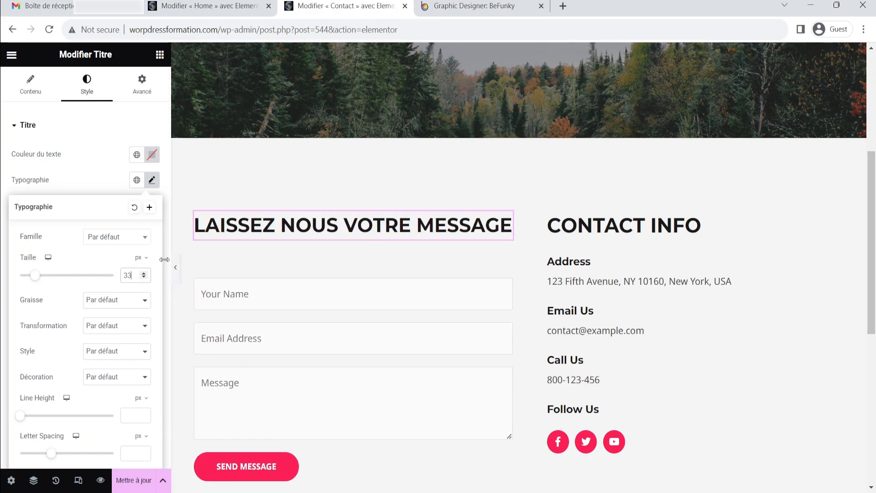
{"action": "left_click", "coordinate": [67, 172]}
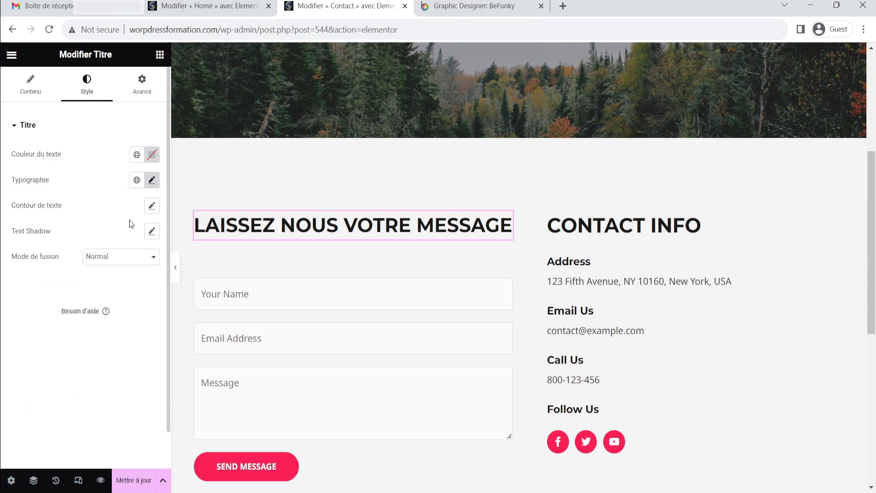
Review the contact section without the editor panel and open the contact form shortcode widget
{"action": "left_click", "coordinate": [175, 270]}
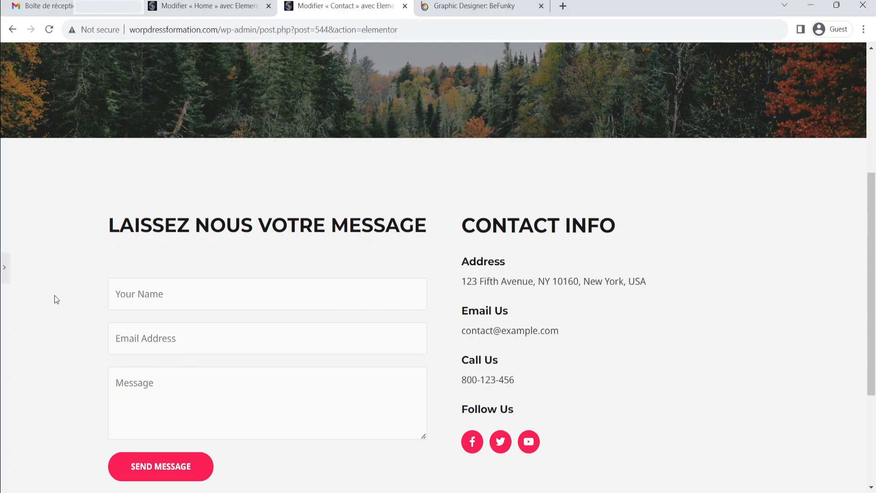
{"action": "left_click", "coordinate": [4, 267]}
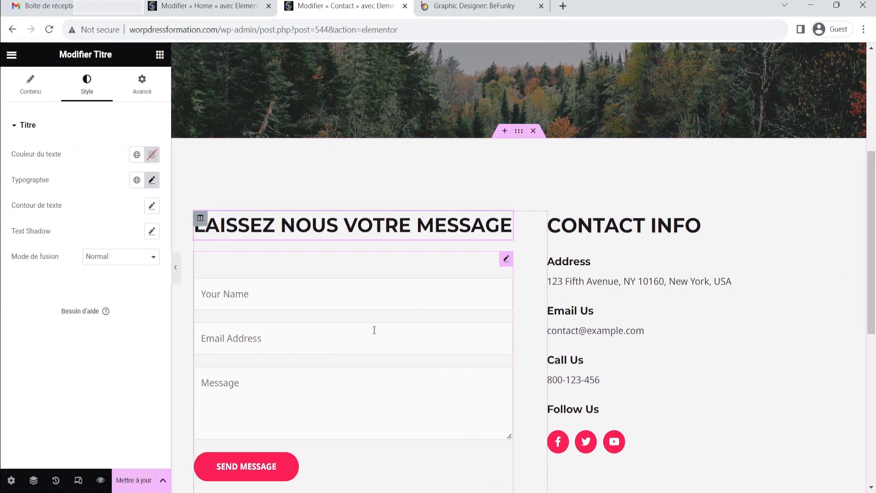
{"action": "scroll", "coordinate": [365, 315], "scroll_direction": "down", "scroll_amount": 4}
{"action": "scroll", "coordinate": [365, 285], "scroll_direction": "down", "scroll_amount": 4}
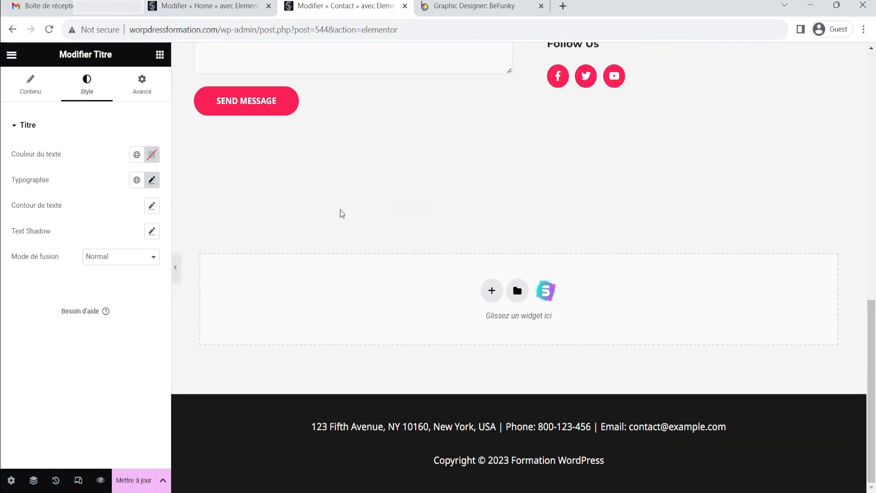
{"action": "scroll", "coordinate": [340, 211], "scroll_direction": "up", "scroll_amount": 7}
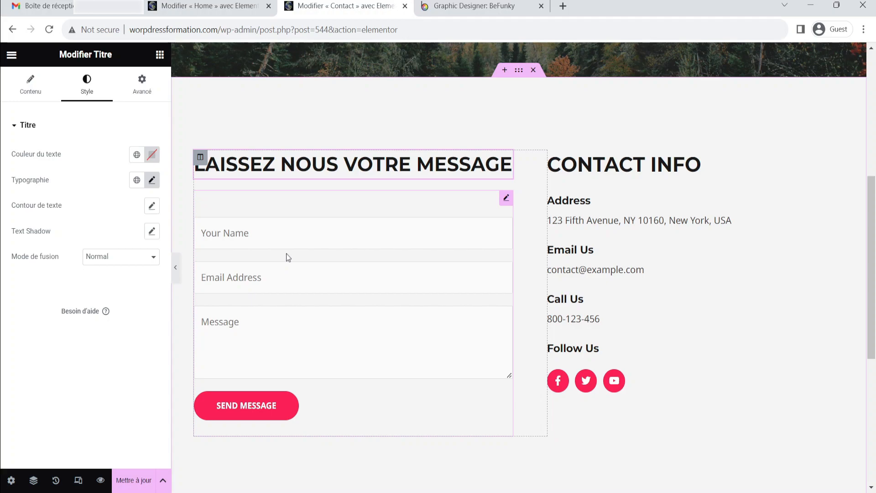
{"action": "left_click", "coordinate": [506, 198]}
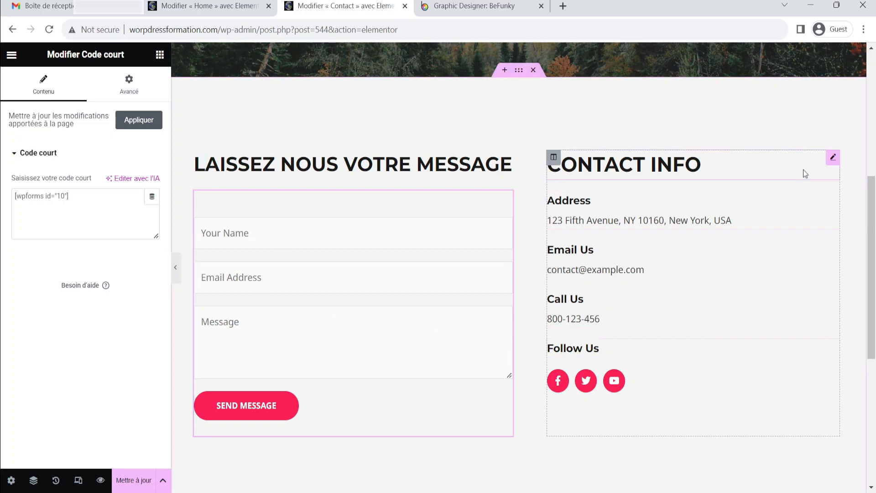
Rename the Contact Info heading to Contact details
{"action": "left_click", "coordinate": [832, 158]}
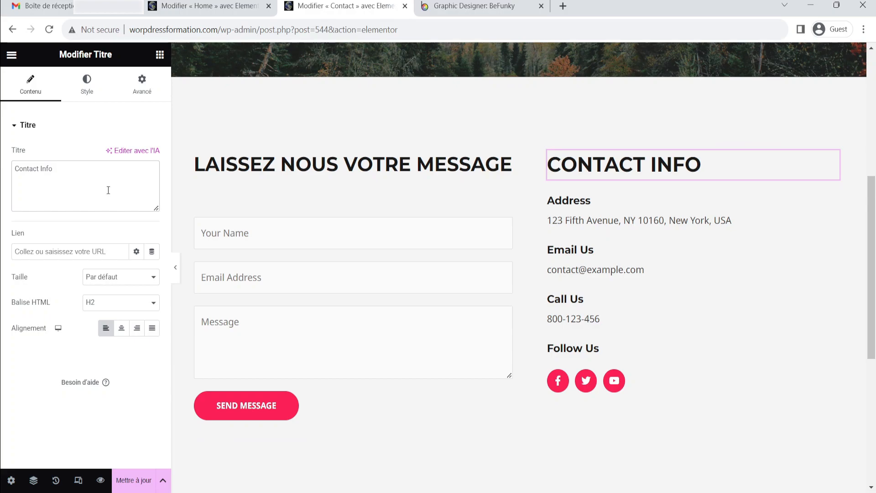
{"action": "key", "text": "BackSpace"}
{"action": "key", "text": "BackSpace"}
{"action": "key", "text": "BackSpace"}
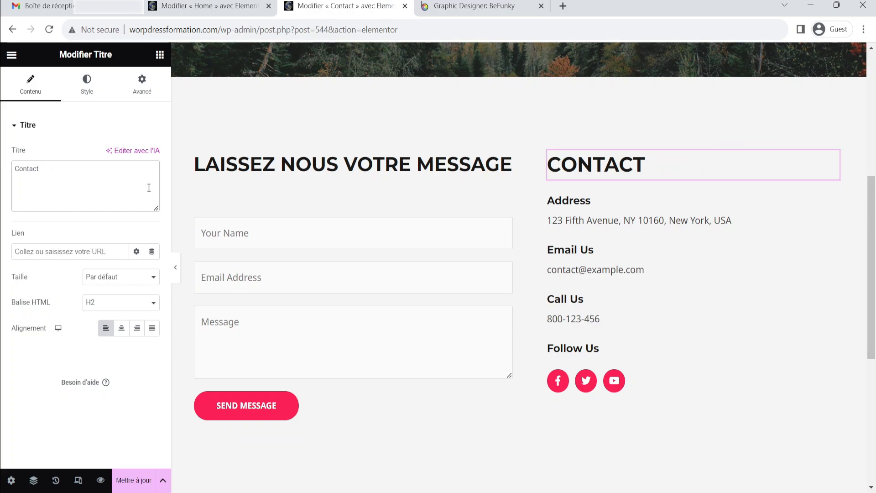
{"action": "type", "text": "details"}
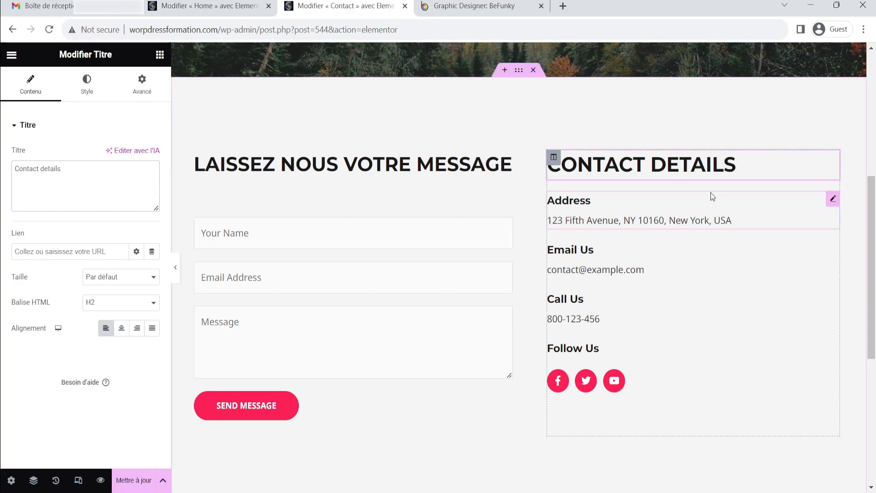
Change the address icon box title to Addresse
{"action": "left_click", "coordinate": [832, 199]}
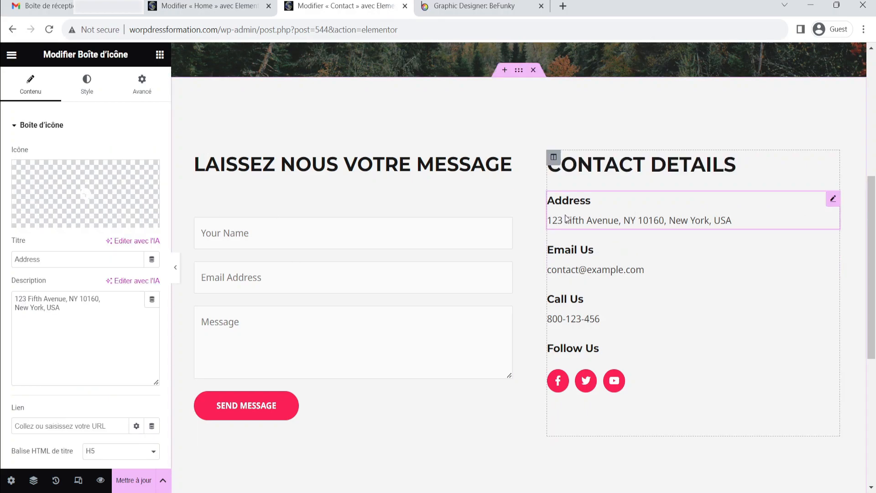
{"action": "left_click", "coordinate": [67, 263]}
{"action": "type", "text": "e"}
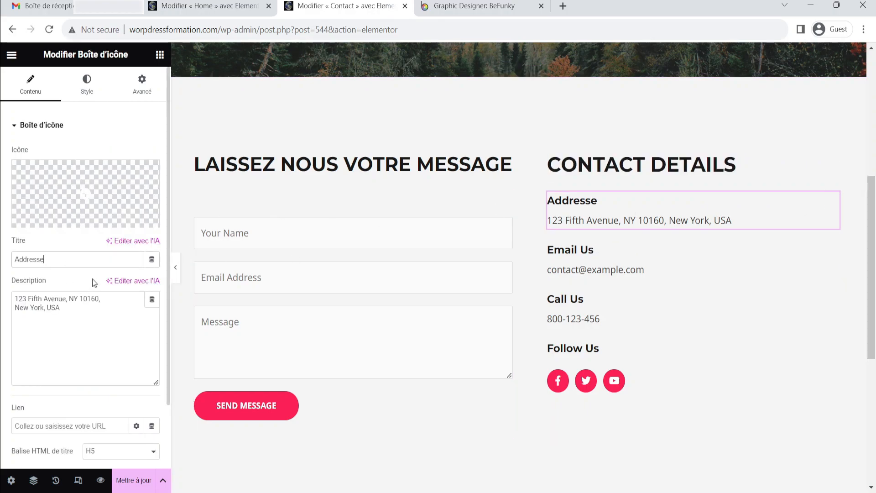
Replace the address box description with the company's street address
{"action": "left_click", "coordinate": [96, 327]}
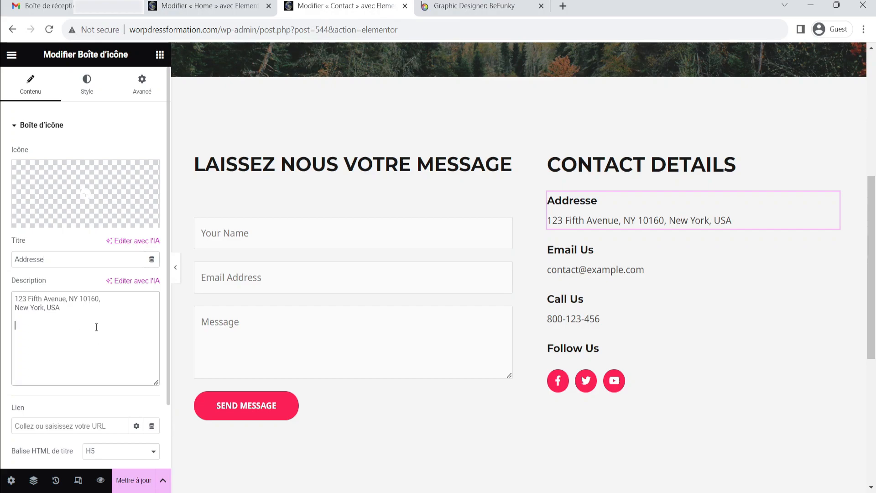
{"action": "key", "text": "ctrl+a"}
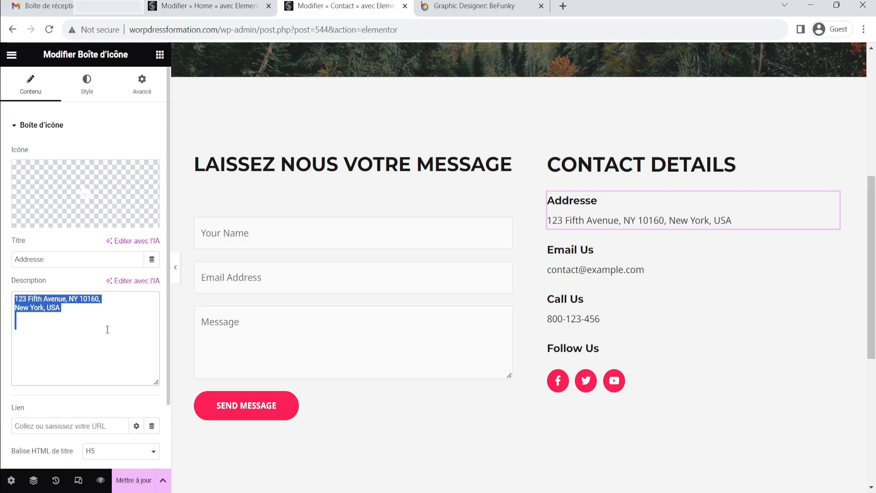
{"action": "key", "text": "BackSpace"}
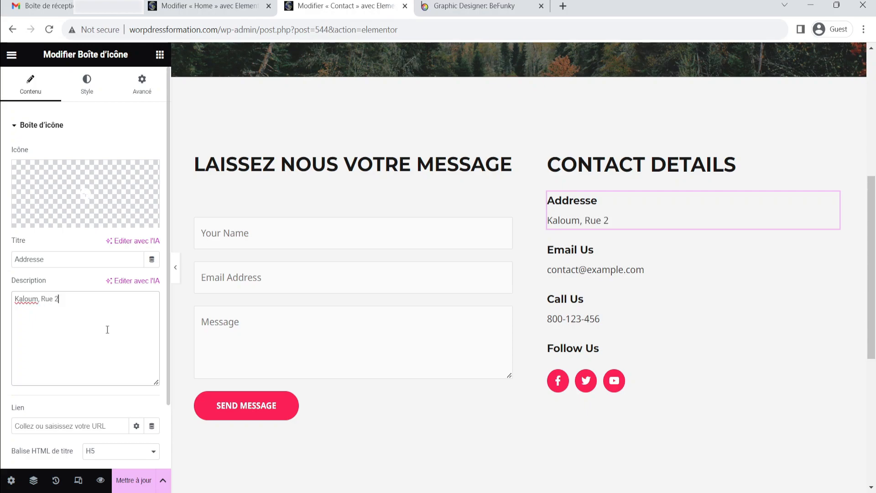
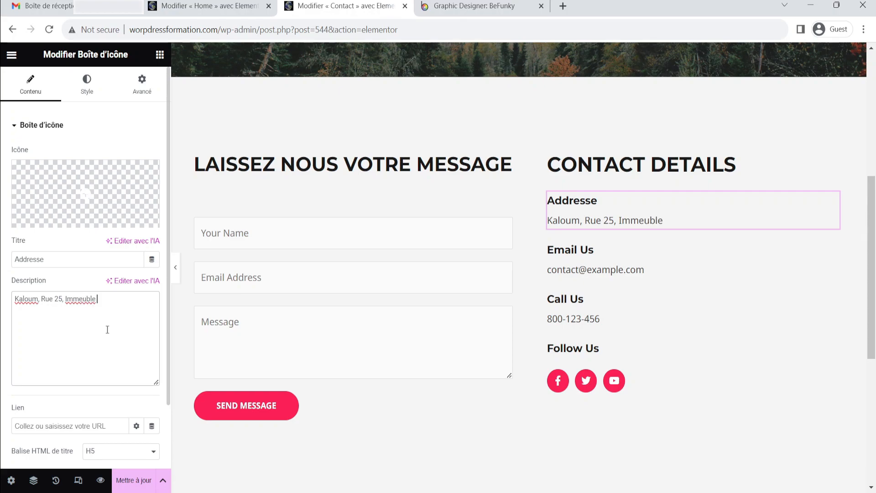
{"action": "key", "text": "BackSpace"}
{"action": "key", "text": "BackSpace"}
{"action": "key", "text": "BackSpace"}
{"action": "key", "text": "BackSpace"}
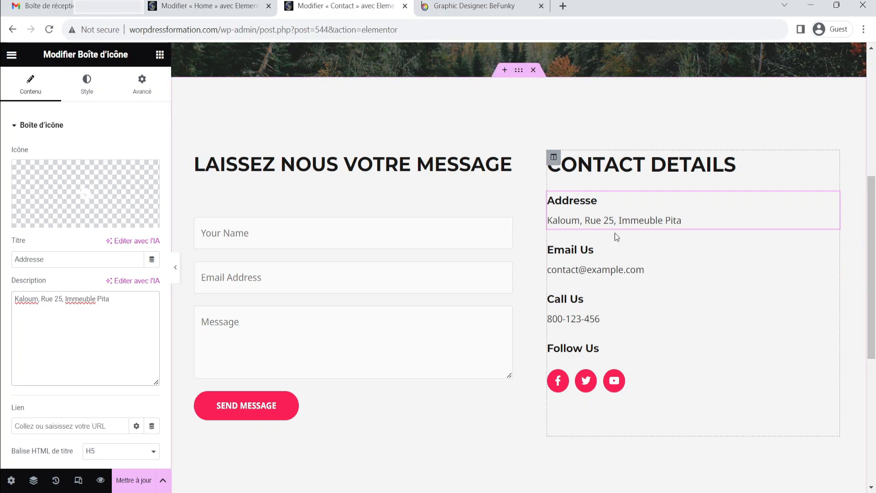
Retitle the email box Email and replace its description with the site's contact e-mail address
{"action": "left_click", "coordinate": [833, 249]}
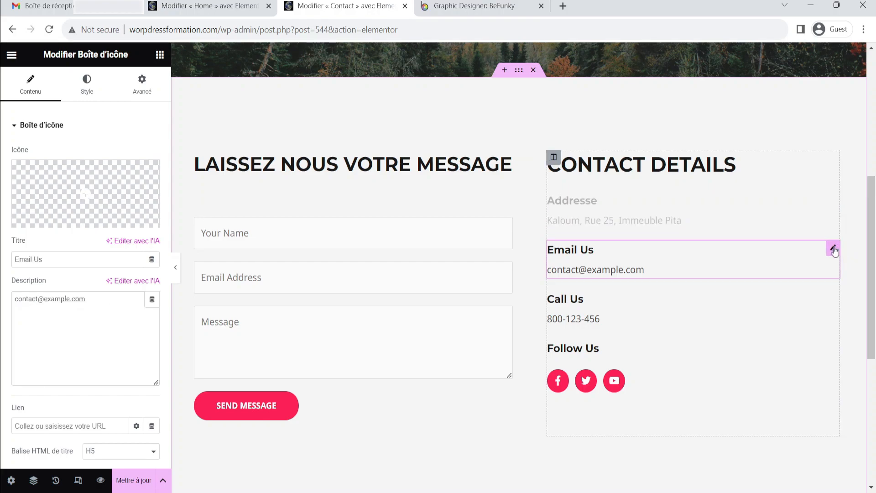
{"action": "left_click", "coordinate": [78, 258]}
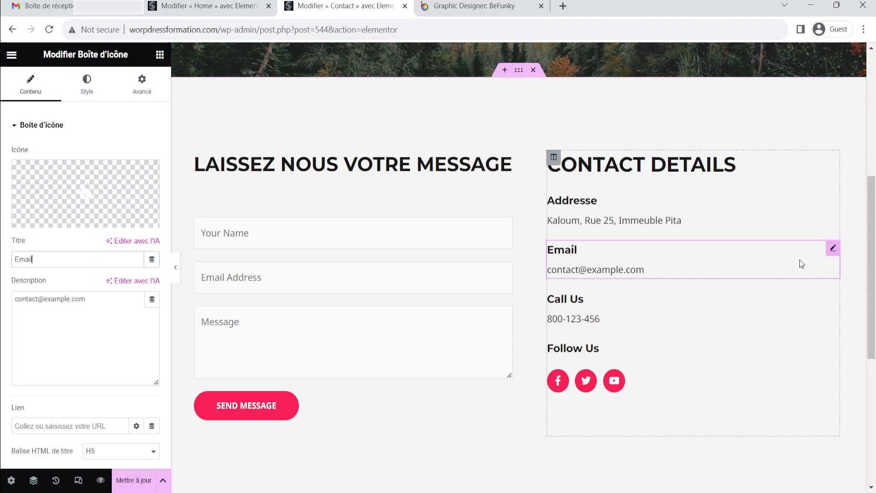
{"action": "left_click", "coordinate": [98, 315]}
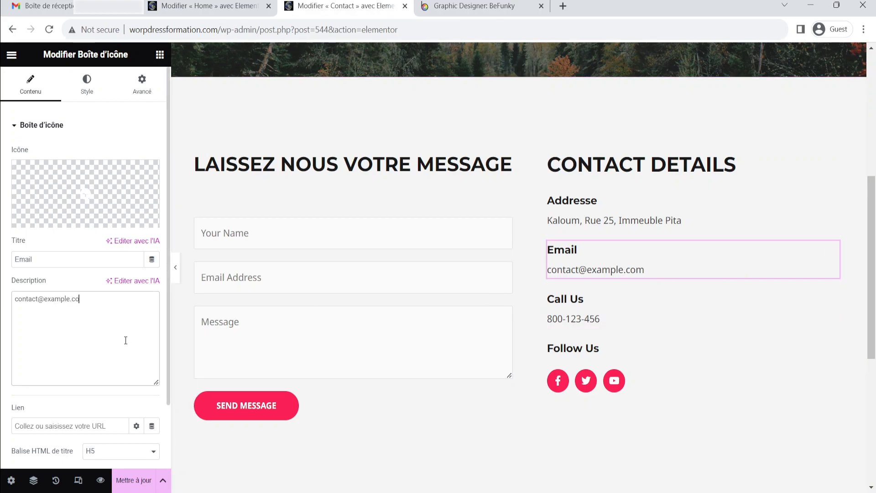
{"action": "key", "text": "BackSpace"}
{"action": "key", "text": "BackSpace"}
{"action": "key", "text": "BackSpace"}
{"action": "key", "text": "BackSpace"}
{"action": "key", "text": "BackSpace"}
{"action": "key", "text": "BackSpace"}
{"action": "key", "text": "BackSpace"}
{"action": "key", "text": "BackSpace"}
{"action": "key", "text": "BackSpace"}
{"action": "key", "text": "BackSpace"}
{"action": "key", "text": "BackSpace"}
{"action": "key", "text": "BackSpace"}
{"action": "key", "text": "BackSpace"}
{"action": "key", "text": "BackSpace"}
{"action": "key", "text": "BackSpace"}
{"action": "key", "text": "BackSpace"}
{"action": "key", "text": "BackSpace"}
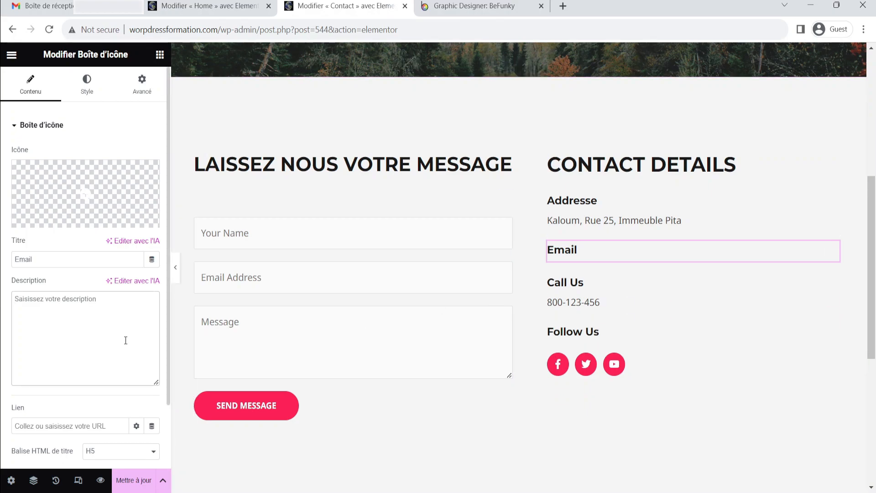
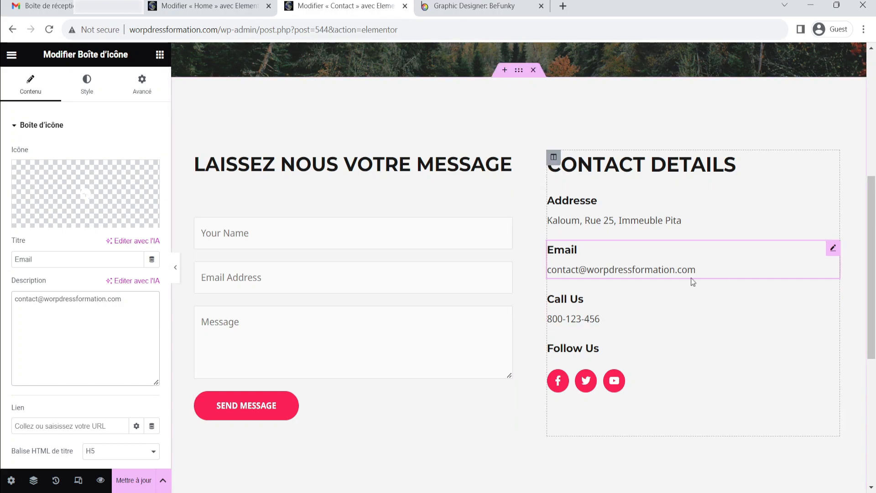
Retitle the call box Telephone and replace its description with the contact phone number
{"action": "left_click", "coordinate": [832, 297]}
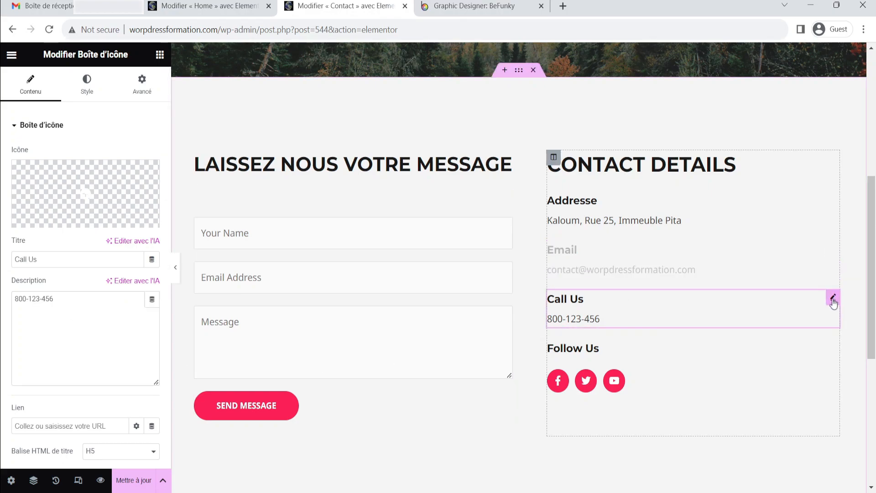
{"action": "triple_click", "coordinate": [52, 265]}
{"action": "type", "text": "Telephpon"}
{"action": "key", "text": "BackSpace"}
{"action": "key", "text": "BackSpace"}
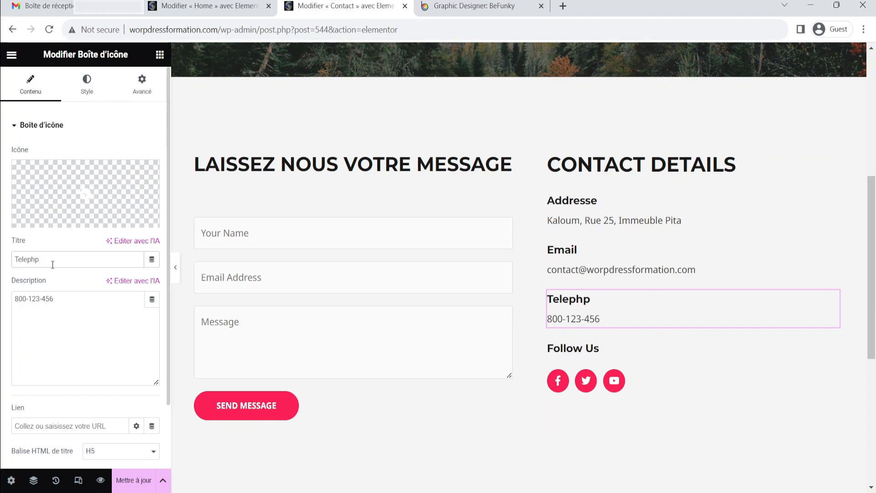
{"action": "type", "text": "one"}
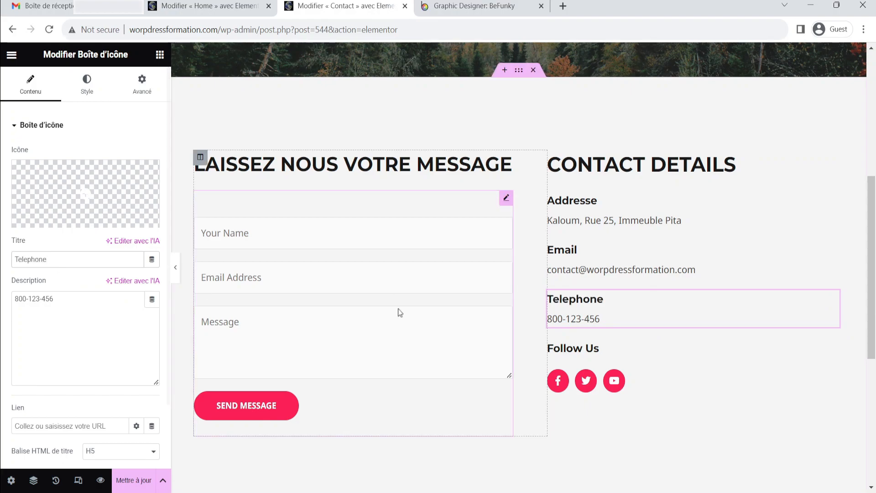
{"action": "left_click", "coordinate": [88, 324]}
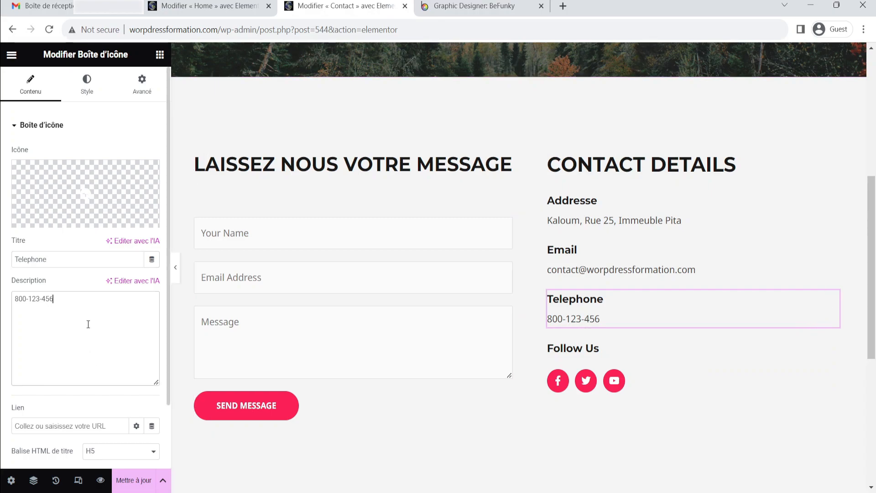
{"action": "key", "text": "ctrl+a"}
{"action": "type", "text": "(+224"}
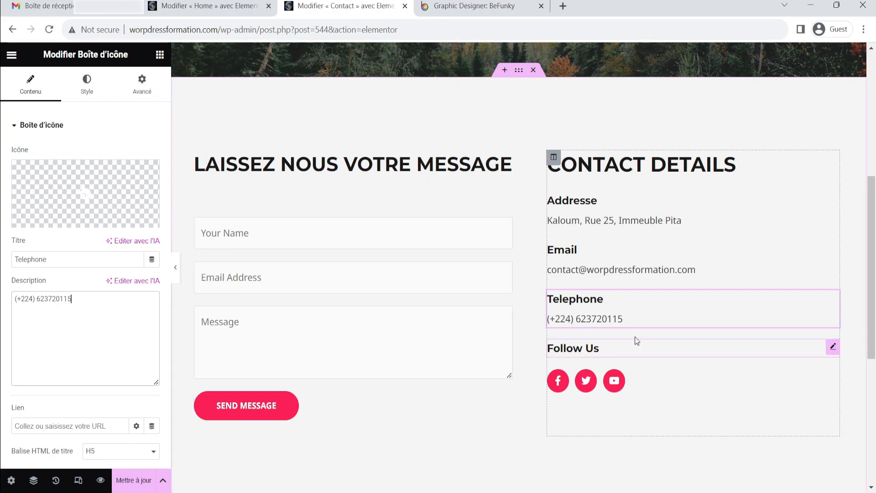
Rename the Follow Us heading to Suivez Nous
{"action": "left_click", "coordinate": [175, 267]}
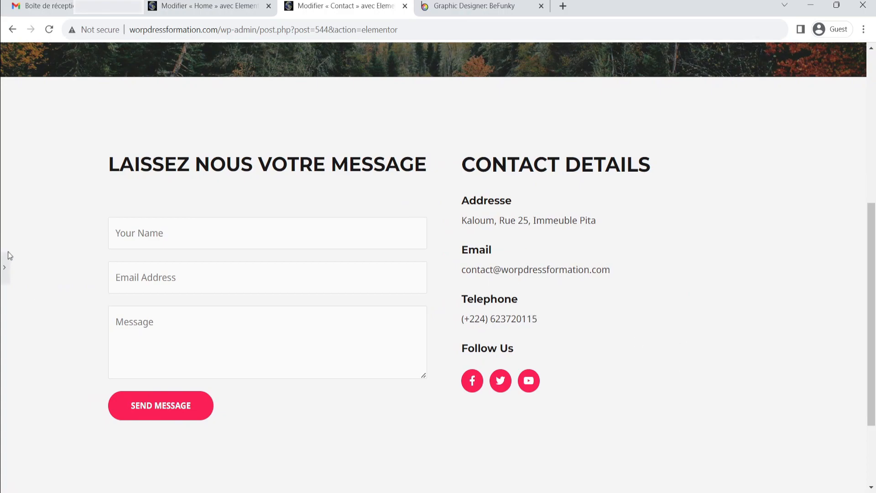
{"action": "left_click", "coordinate": [5, 267]}
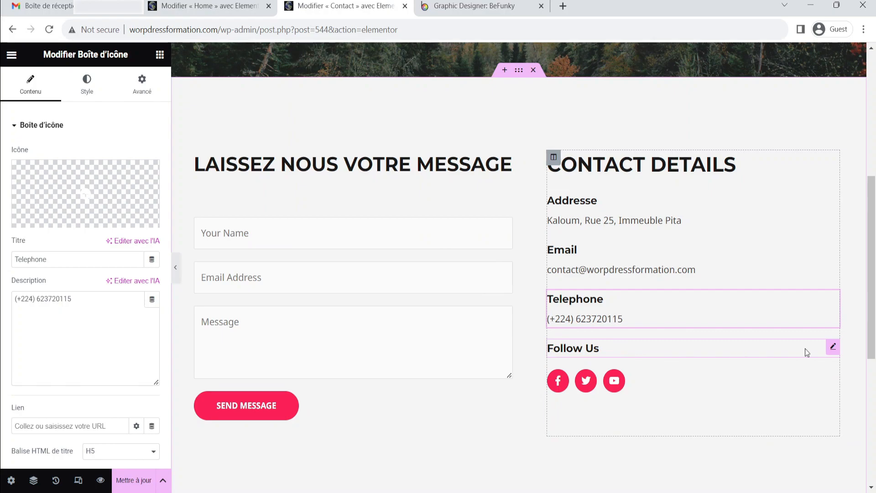
{"action": "left_click", "coordinate": [832, 348]}
{"action": "left_click", "coordinate": [73, 195]}
{"action": "key", "text": "ctrl+a"}
{"action": "type", "text": "Suivez Nous"}
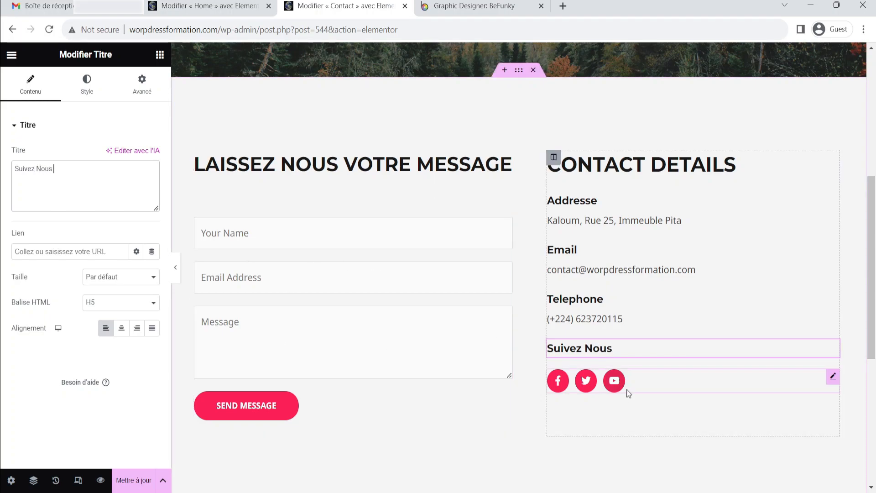
Open the Facebook item of the social icons widget and browse its icon library
{"action": "left_click", "coordinate": [833, 379]}
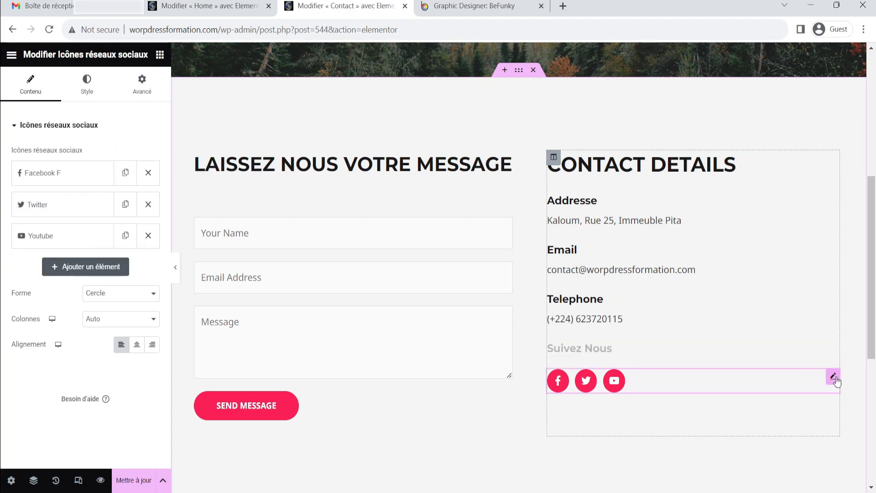
{"action": "left_click", "coordinate": [44, 175]}
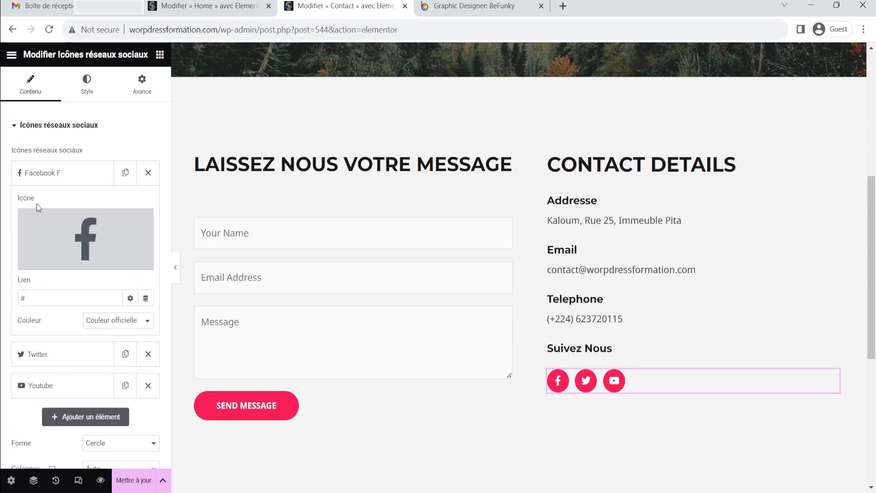
{"action": "left_click", "coordinate": [81, 235]}
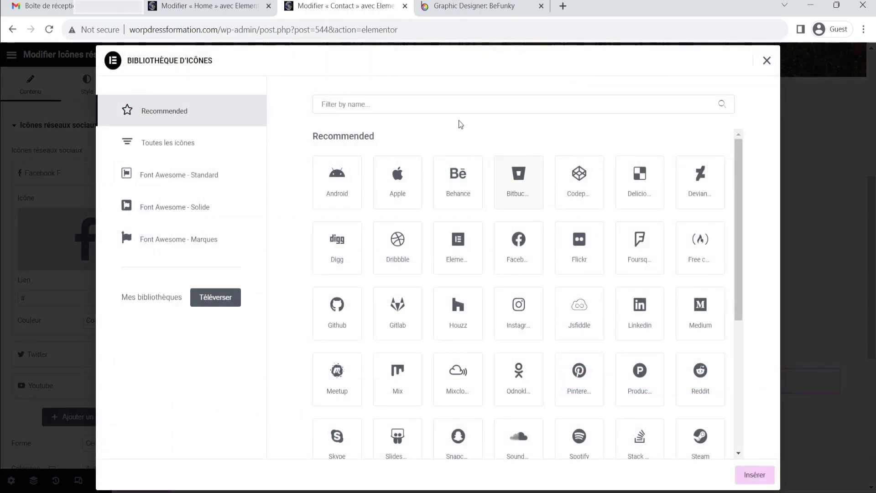
{"action": "scroll", "coordinate": [410, 275], "scroll_direction": "down", "scroll_amount": 5}
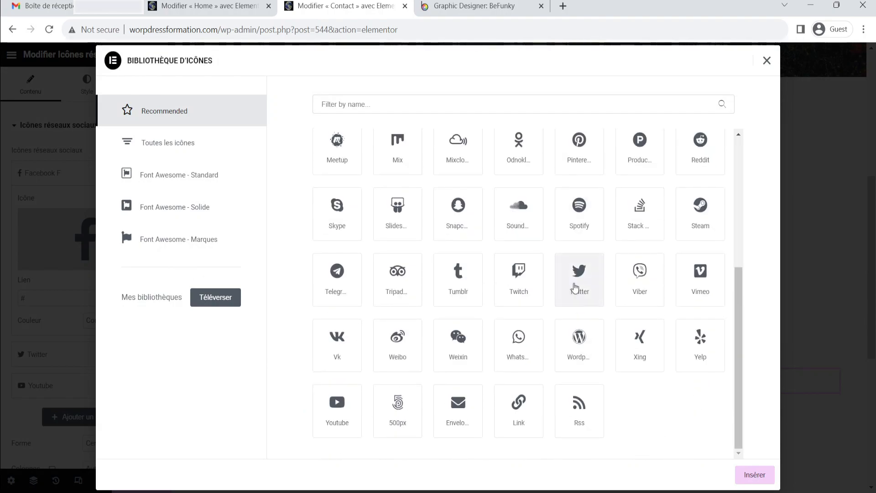
{"action": "scroll", "coordinate": [498, 329], "scroll_direction": "up", "scroll_amount": 5}
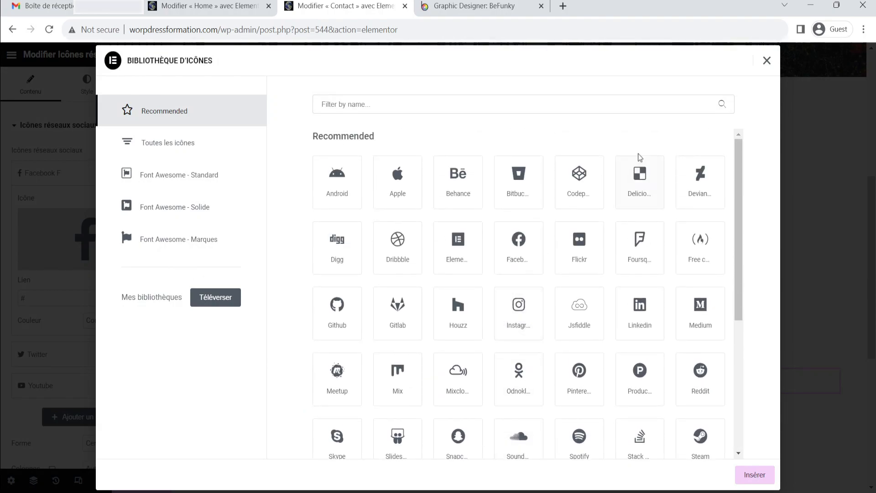
{"action": "left_click", "coordinate": [764, 61]}
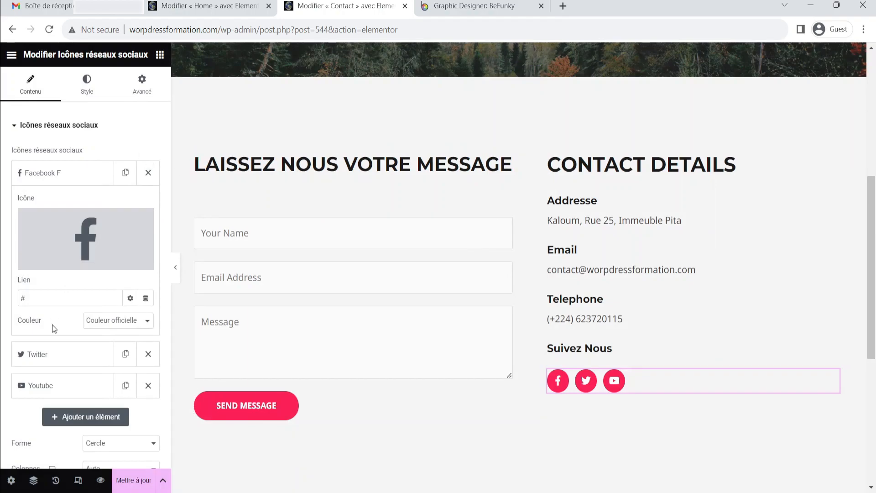
Look up Facebook in a new browser tab and set the Facebook icon's link to facebook.com/?locale=fr_FR
{"action": "left_click", "coordinate": [37, 298]}
{"action": "left_click", "coordinate": [562, 6]}
{"action": "type", "text": "faceb"}
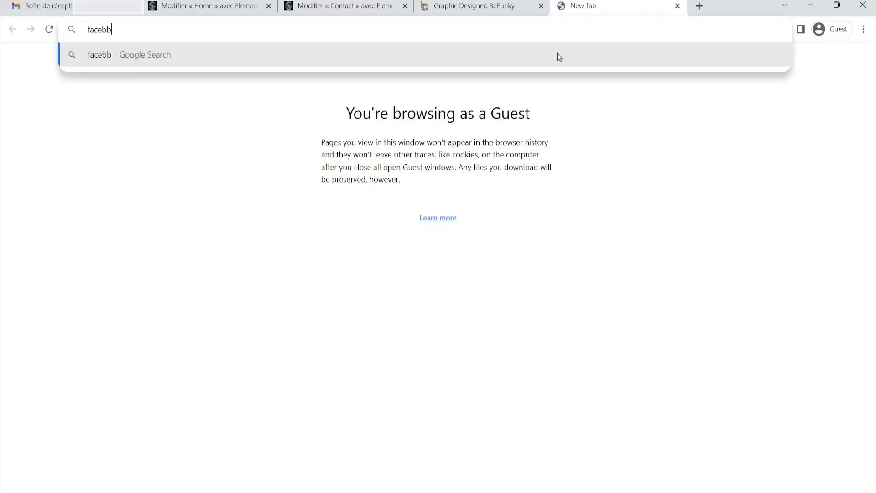
{"action": "type", "text": "ook"}
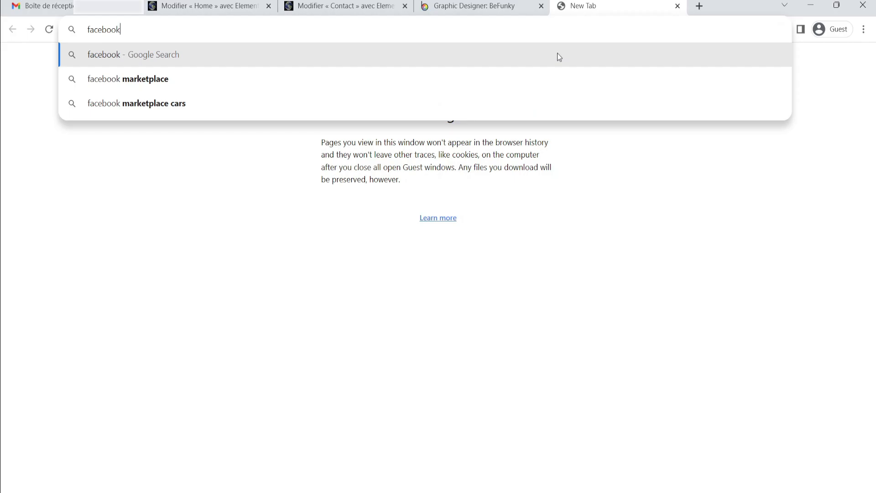
{"action": "type", "text": " a"}
{"action": "key", "text": "BackSpace"}
{"action": "key", "text": "Return"}
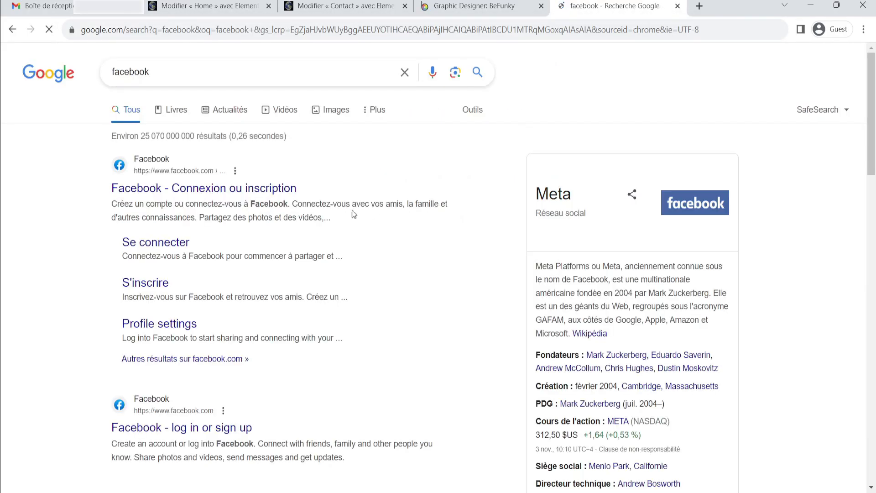
{"action": "scroll", "coordinate": [195, 289], "scroll_direction": "down", "scroll_amount": 3}
{"action": "scroll", "coordinate": [239, 264], "scroll_direction": "up", "scroll_amount": 3}
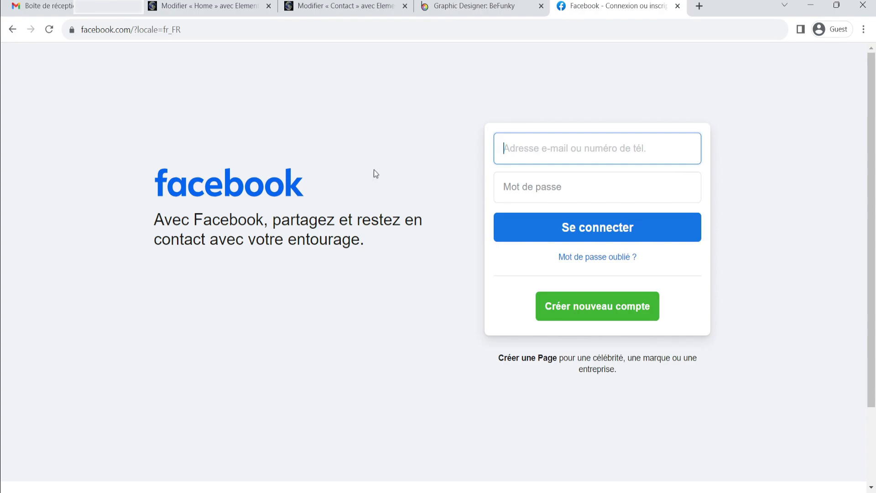
{"action": "left_click", "coordinate": [207, 26]}
{"action": "key", "text": "ctrl+c"}
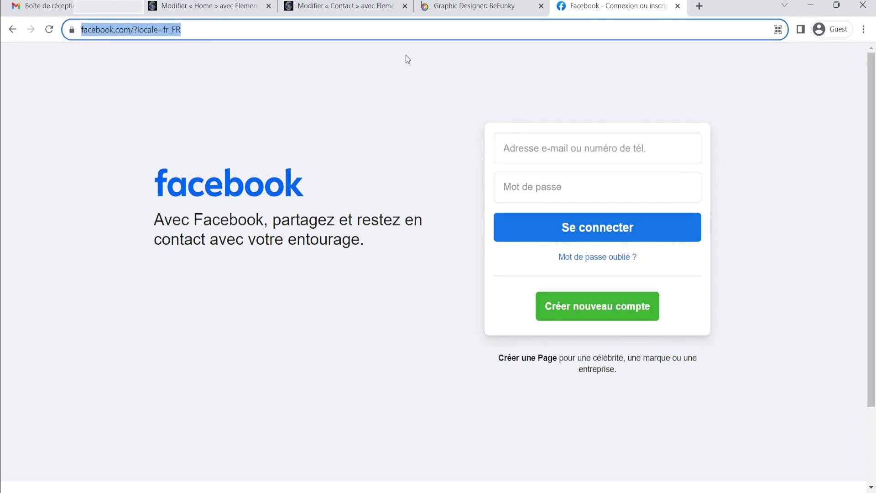
{"action": "left_click", "coordinate": [359, 5]}
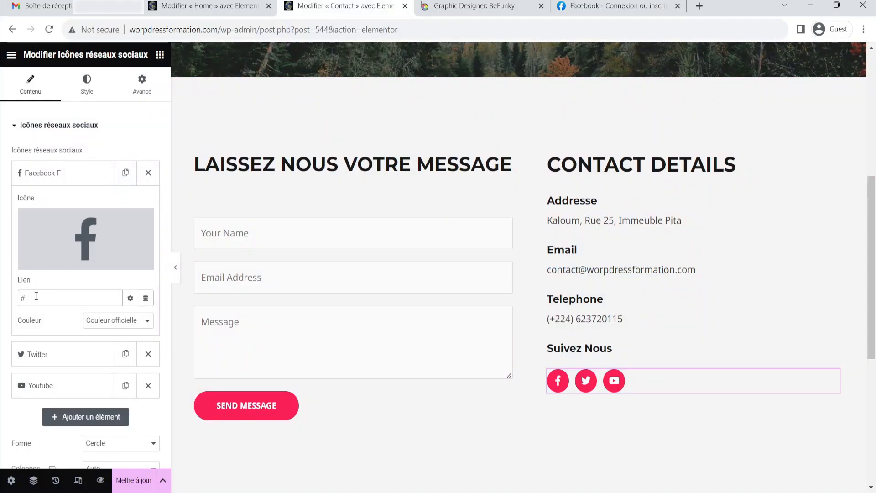
{"action": "key", "text": "ctrl+v"}
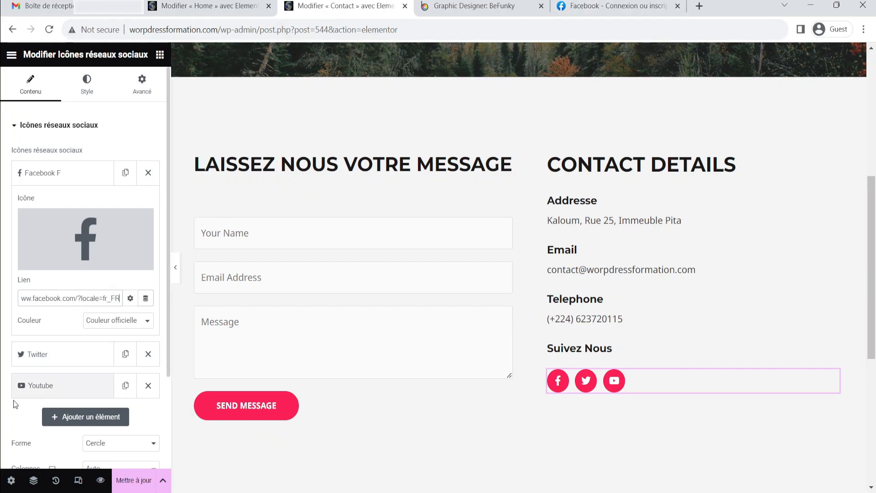
{"action": "left_click", "coordinate": [36, 354]}
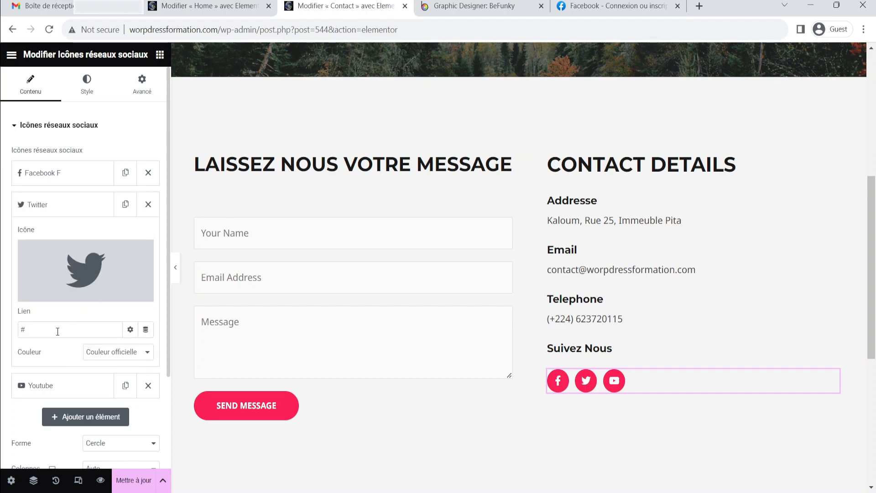
{"action": "left_click", "coordinate": [622, 12]}
{"action": "left_click", "coordinate": [623, 32]}
{"action": "key", "text": "ctrl+a"}
{"action": "type", "text": "th"}
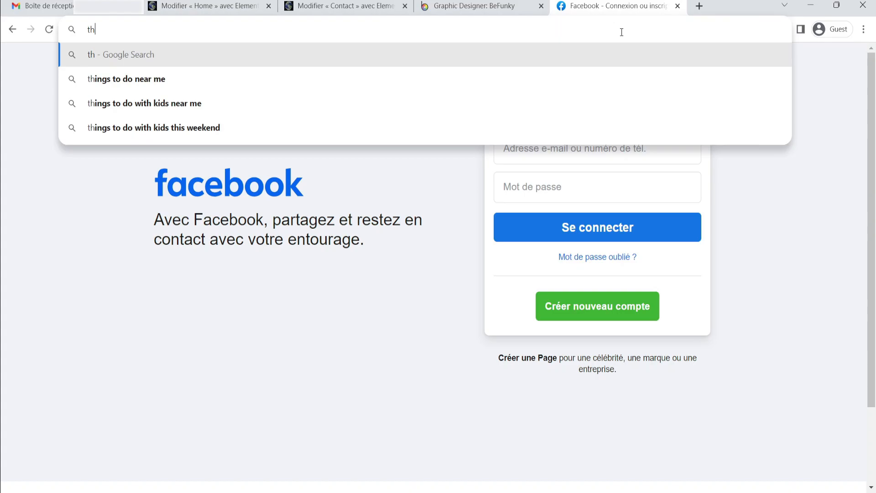
{"action": "key", "text": "BackSpace"}
{"action": "type", "text": "witeer"}
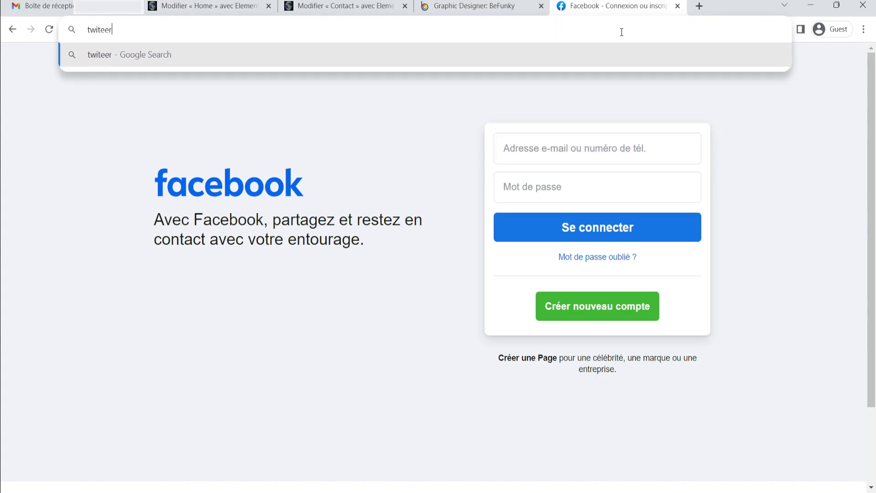
{"action": "key", "text": "Return"}
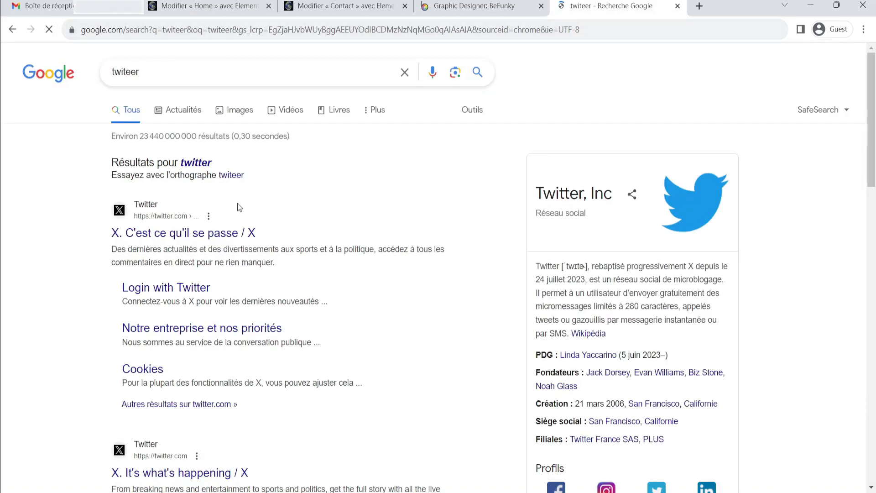
{"action": "left_click", "coordinate": [166, 235]}
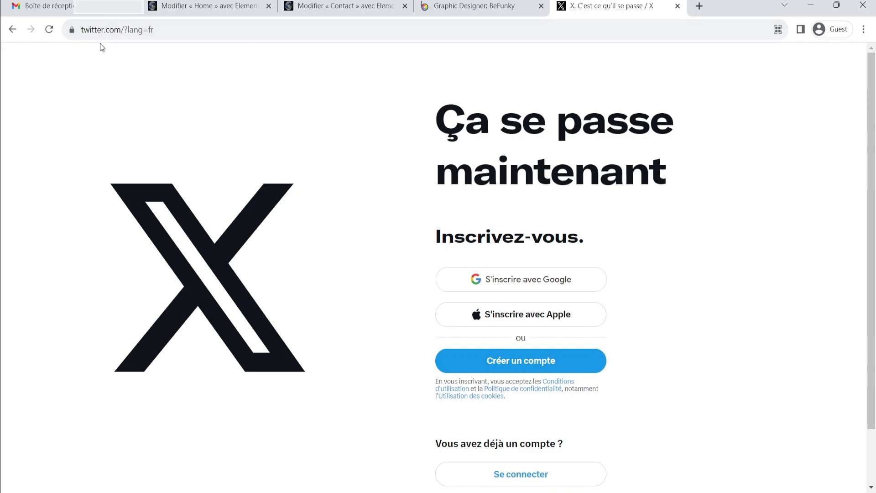
{"action": "left_click", "coordinate": [136, 32]}
{"action": "key", "text": "ctrl+c"}
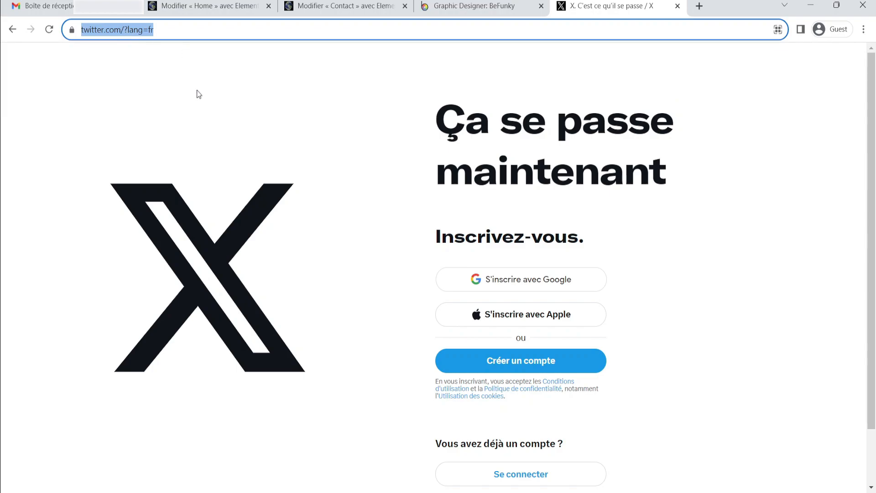
{"action": "left_click", "coordinate": [349, 5]}
{"action": "left_click", "coordinate": [37, 322]}
{"action": "key", "text": "ctrl+a"}
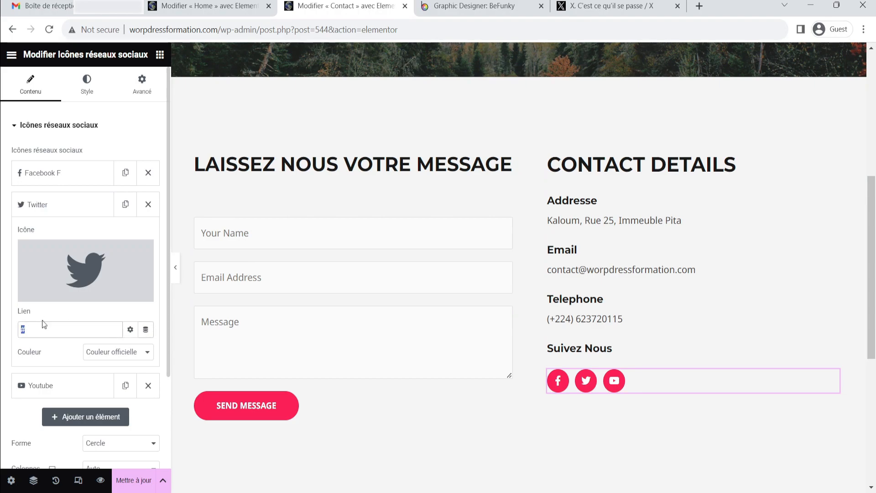
{"action": "key", "text": "ctrl+v"}
{"action": "key", "text": "ctrl+a"}
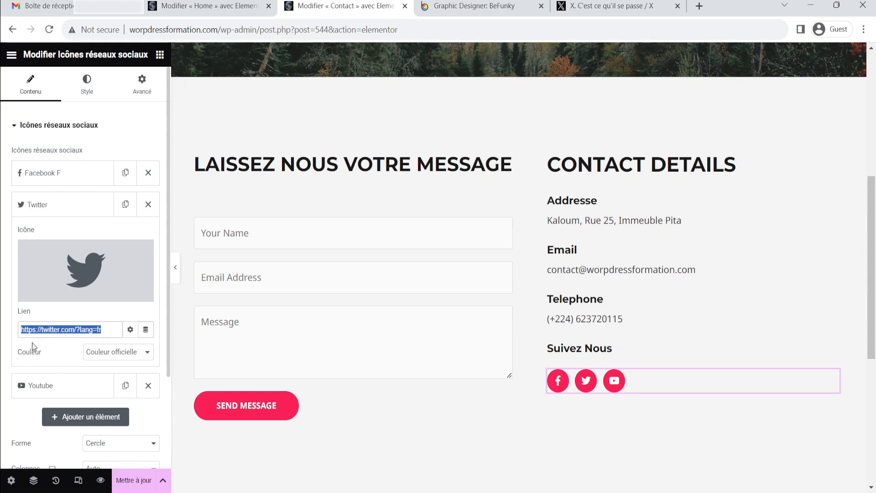
Open the YouTube icon item and, in the other browser tab, search for YouTube and open a video
{"action": "scroll", "coordinate": [36, 345], "scroll_direction": "down", "scroll_amount": 3}
{"action": "left_click", "coordinate": [28, 268]}
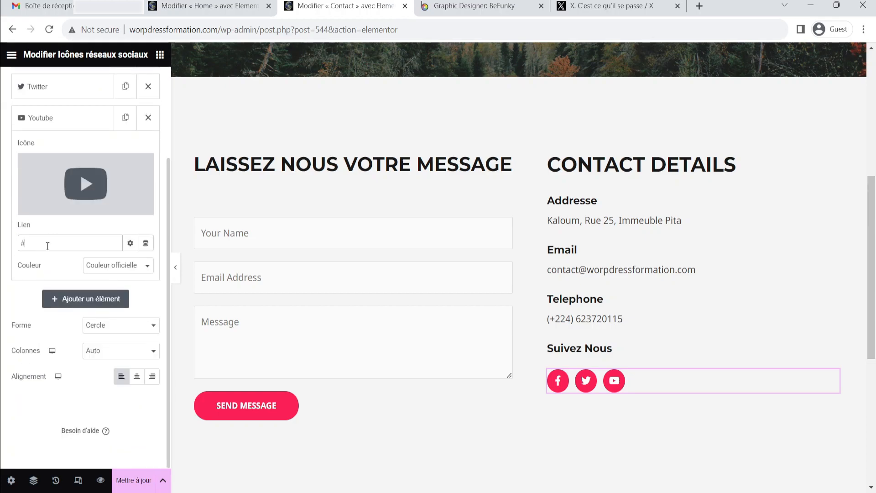
{"action": "left_click", "coordinate": [611, 6]}
{"action": "left_click", "coordinate": [572, 31]}
{"action": "key", "text": "ctrl+a"}
{"action": "type", "text": "youtube"}
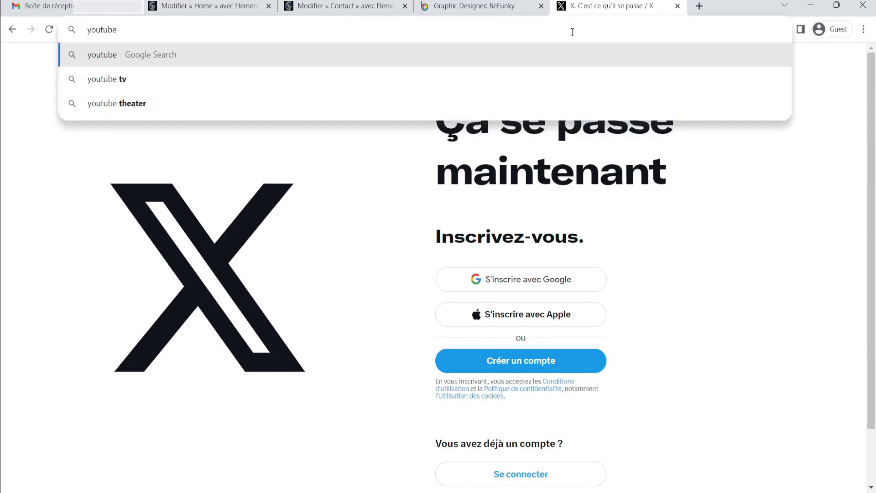
{"action": "key", "text": "Return"}
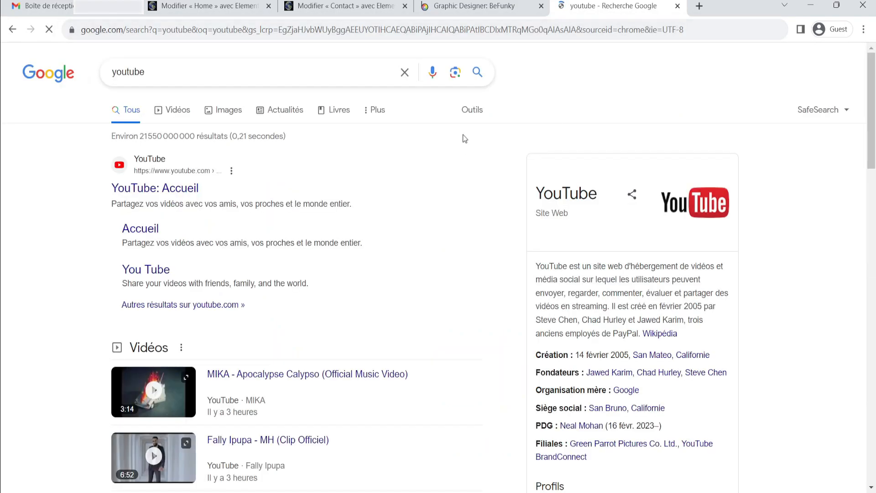
{"action": "left_click", "coordinate": [195, 187]}
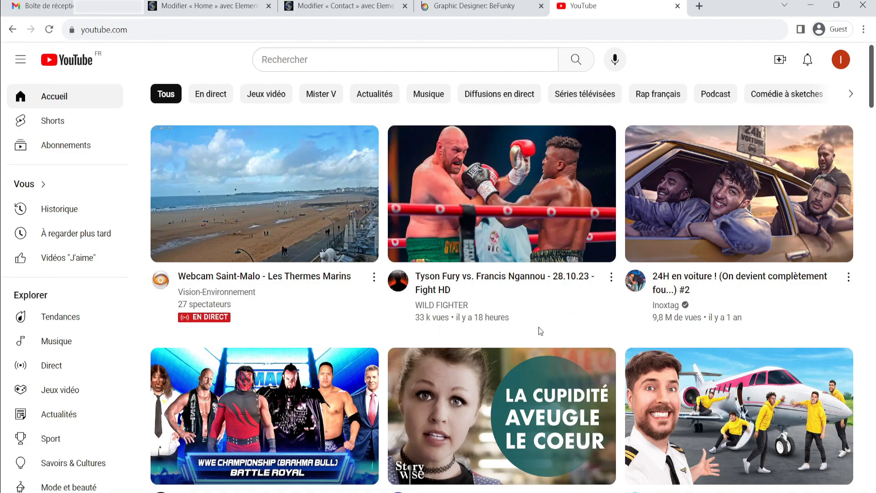
{"action": "mouse_move", "coordinate": [479, 292]}
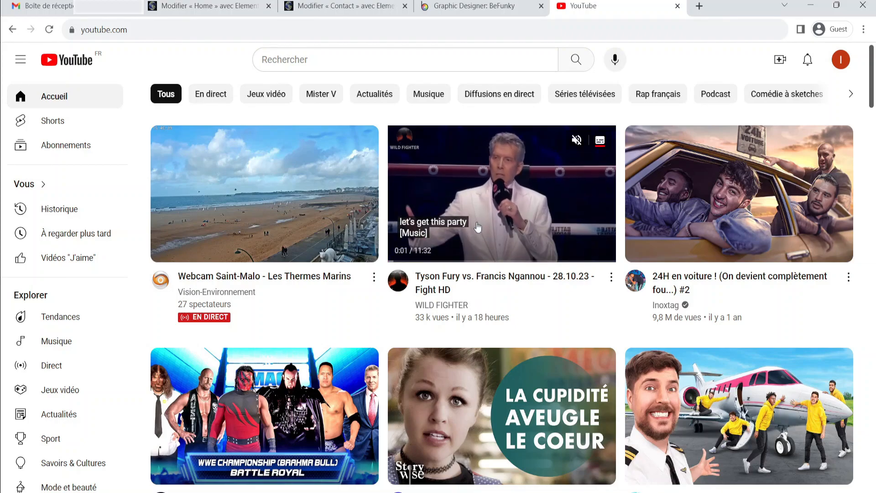
{"action": "left_click", "coordinate": [523, 190]}
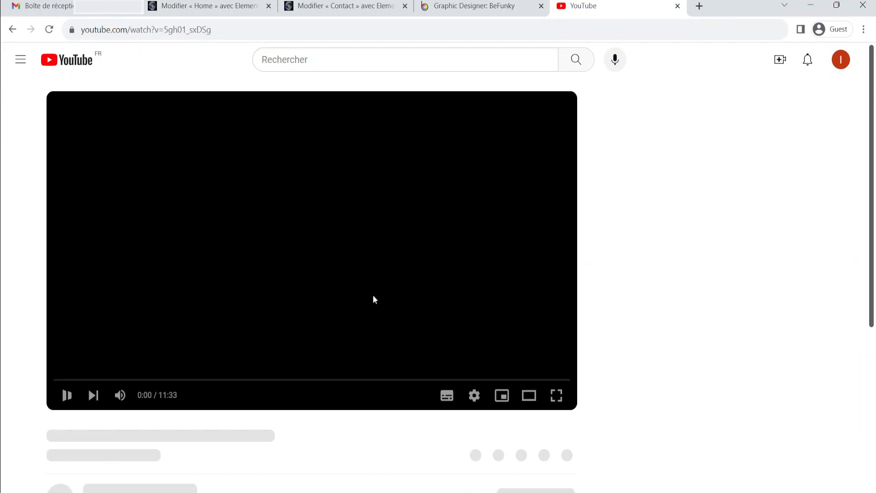
{"action": "left_click", "coordinate": [68, 396]}
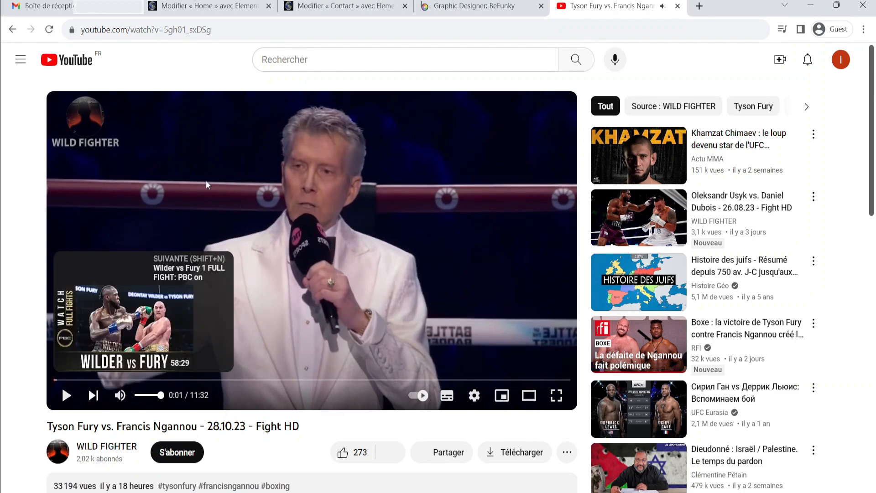
{"action": "left_click", "coordinate": [231, 30]}
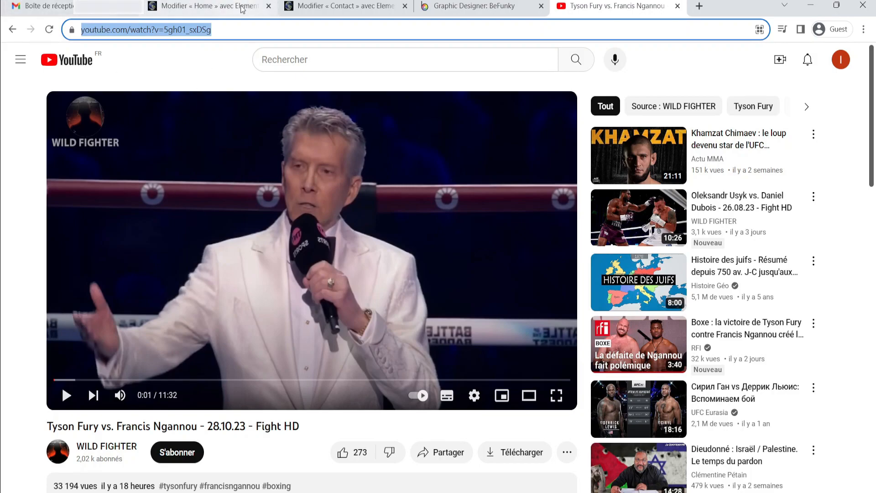
{"action": "scroll", "coordinate": [76, 462], "scroll_direction": "down", "scroll_amount": 1}
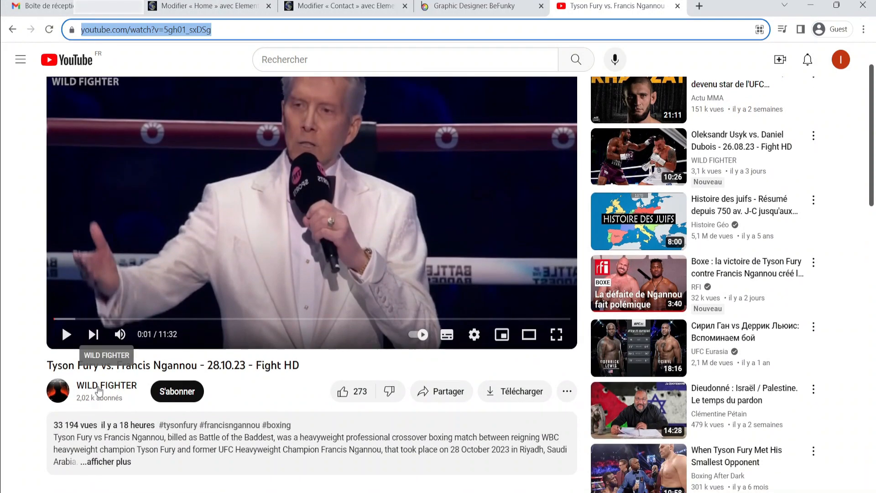
{"action": "left_click", "coordinate": [110, 387]}
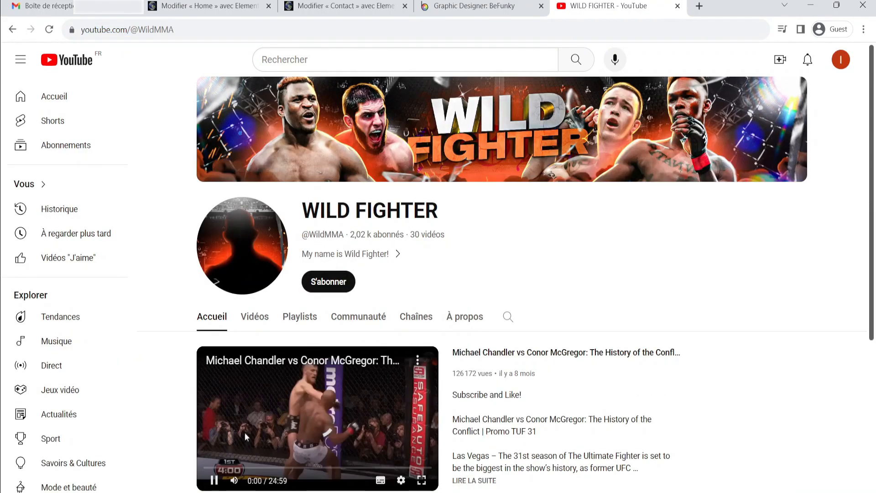
{"action": "left_click", "coordinate": [219, 482]}
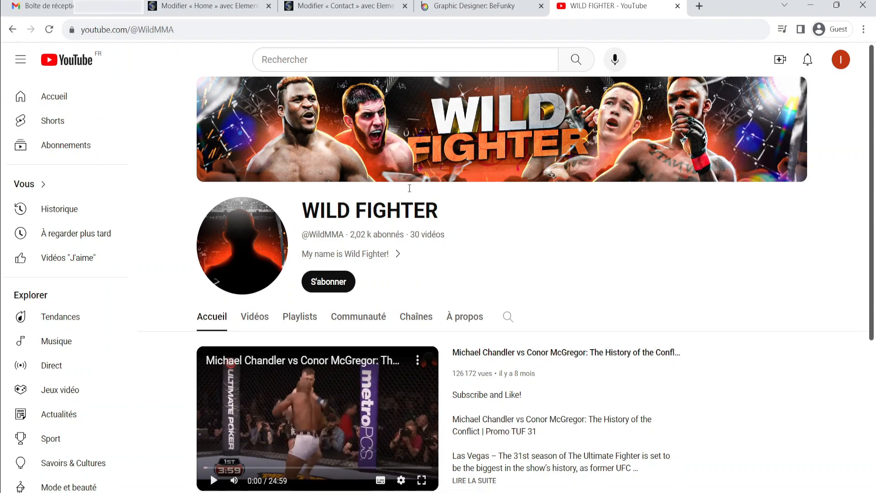
{"action": "left_click", "coordinate": [190, 30]}
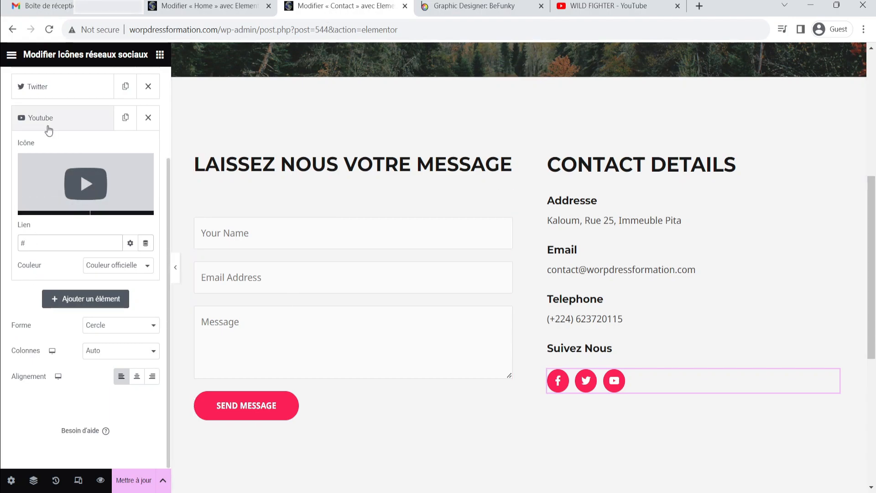
{"action": "left_click", "coordinate": [40, 243]}
{"action": "key", "text": "BackSpace"}
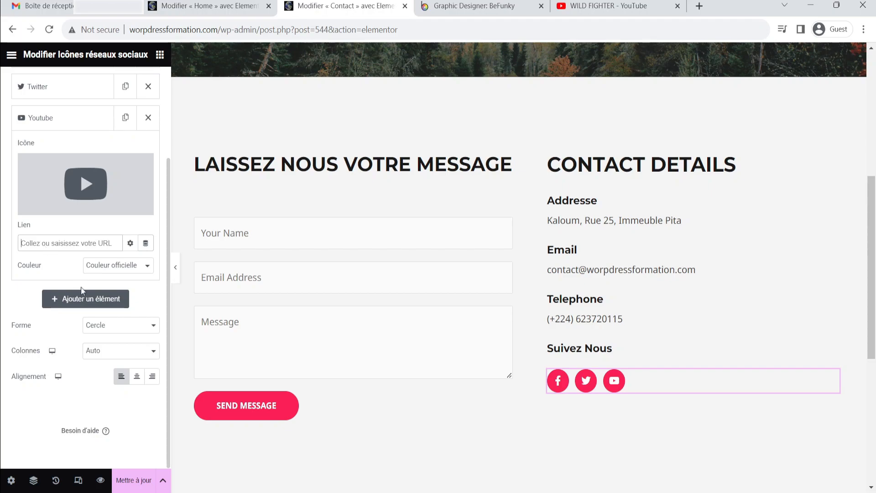
{"action": "key", "text": "ctrl+v"}
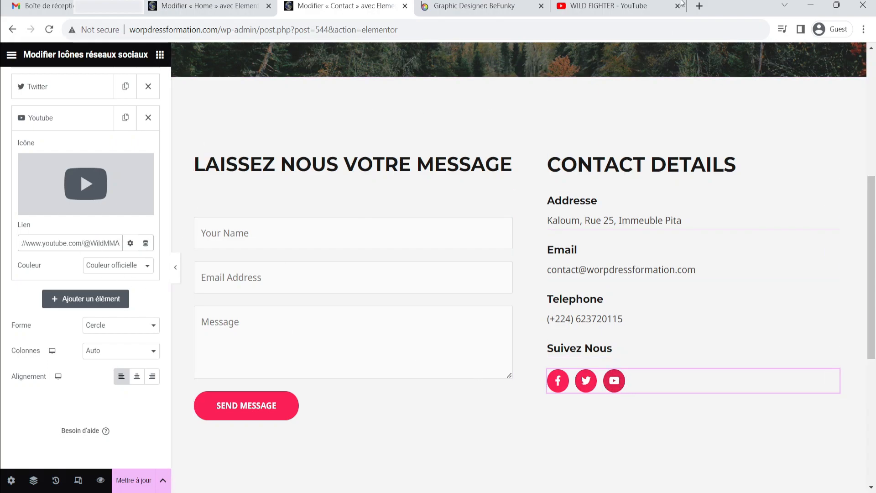
Close the YouTube browser tab and return to the Contact page editor
{"action": "left_click", "coordinate": [660, 10]}
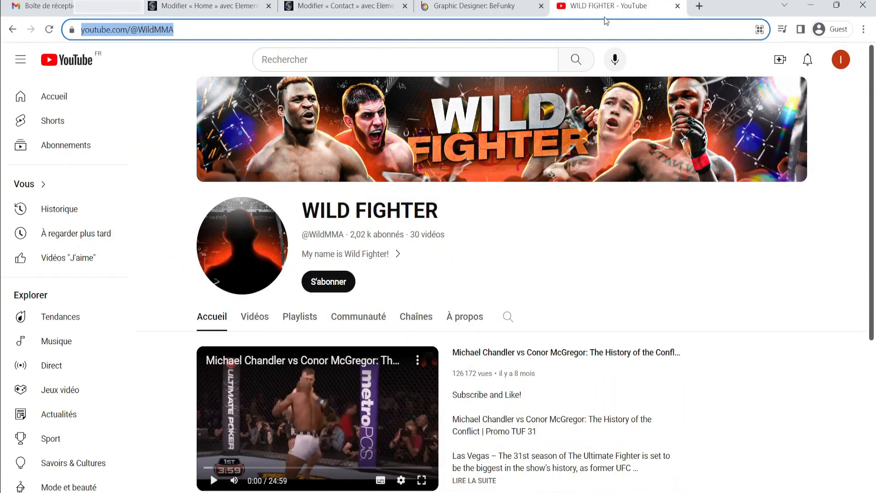
{"action": "left_click", "coordinate": [677, 6]}
{"action": "left_click", "coordinate": [345, 7]}
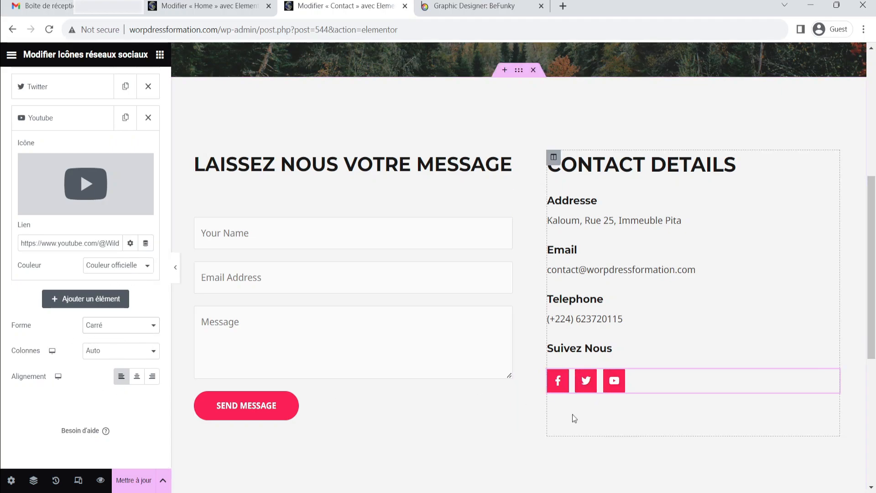
Preview the contact section with the editor panel hidden, then reselect the social icons widget
{"action": "left_click", "coordinate": [506, 432]}
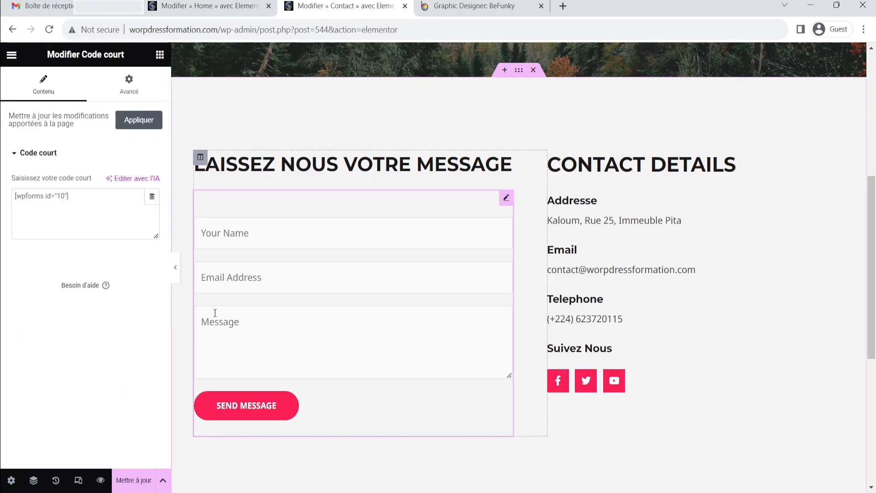
{"action": "left_click", "coordinate": [176, 267]}
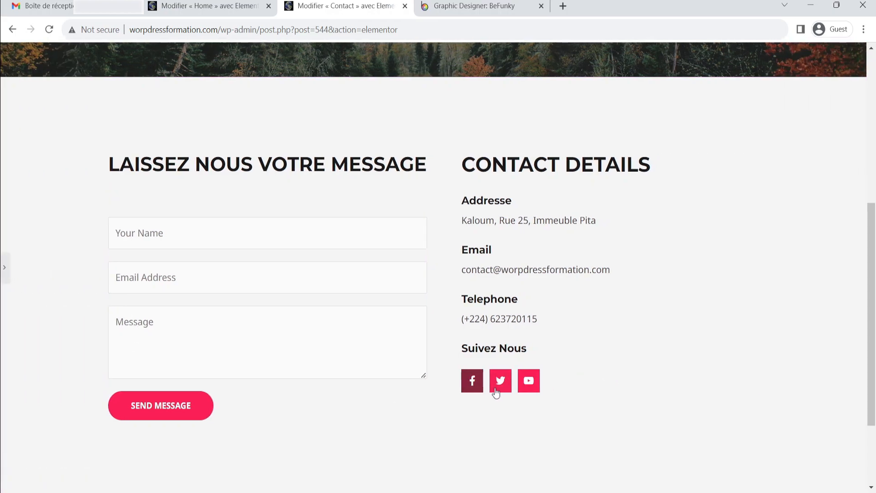
{"action": "left_click", "coordinate": [3, 265]}
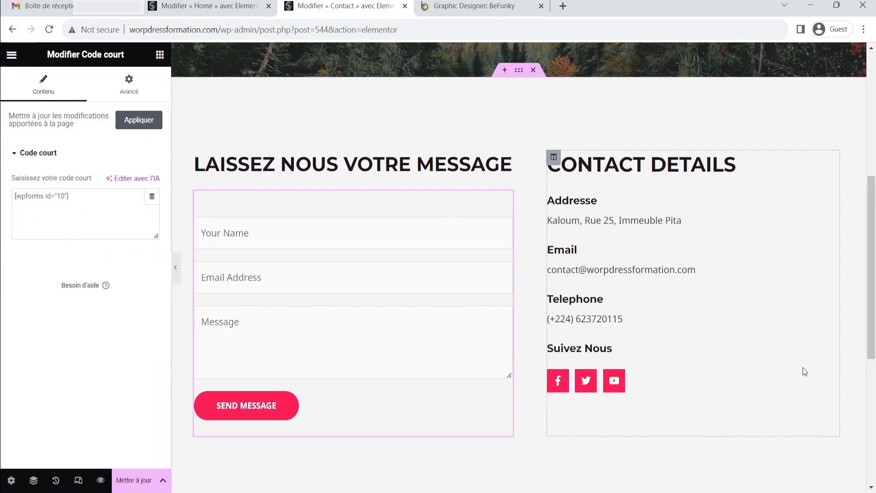
{"action": "left_click", "coordinate": [833, 381]}
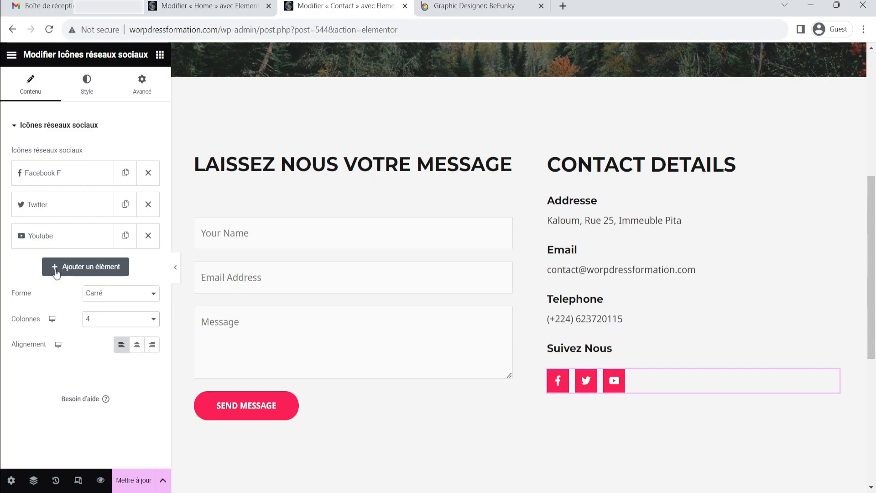
Add a new social icon item and set its icon to Instagram from the icon library
{"action": "left_click", "coordinate": [102, 332]}
{"action": "left_click", "coordinate": [67, 270]}
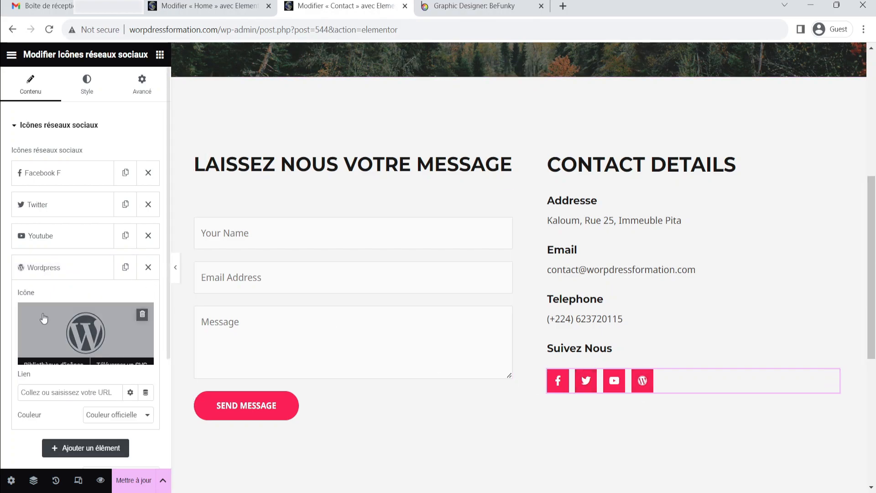
{"action": "left_click", "coordinate": [30, 272]}
{"action": "left_click", "coordinate": [28, 274]}
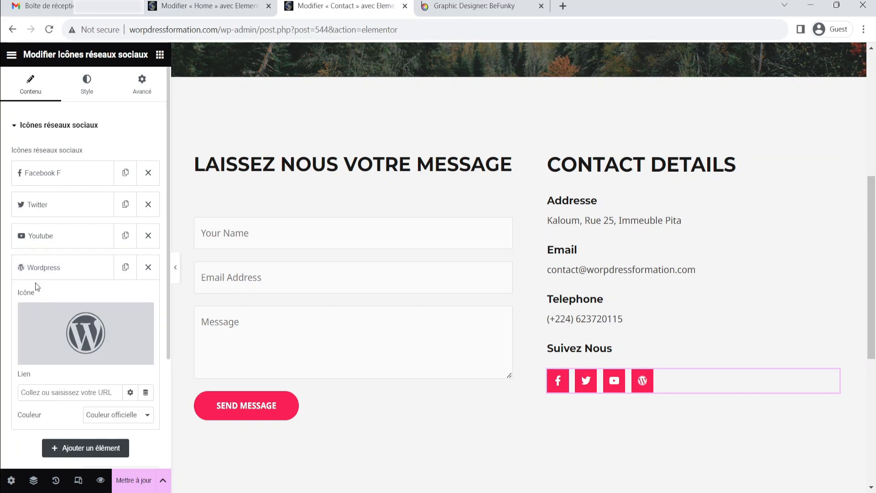
{"action": "left_click", "coordinate": [49, 325]}
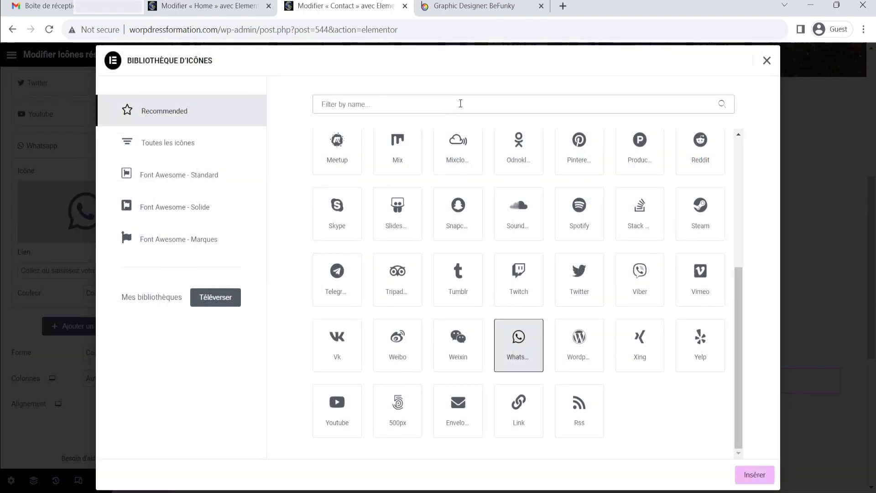
{"action": "left_click", "coordinate": [460, 104]}
{"action": "type", "text": "instagr"}
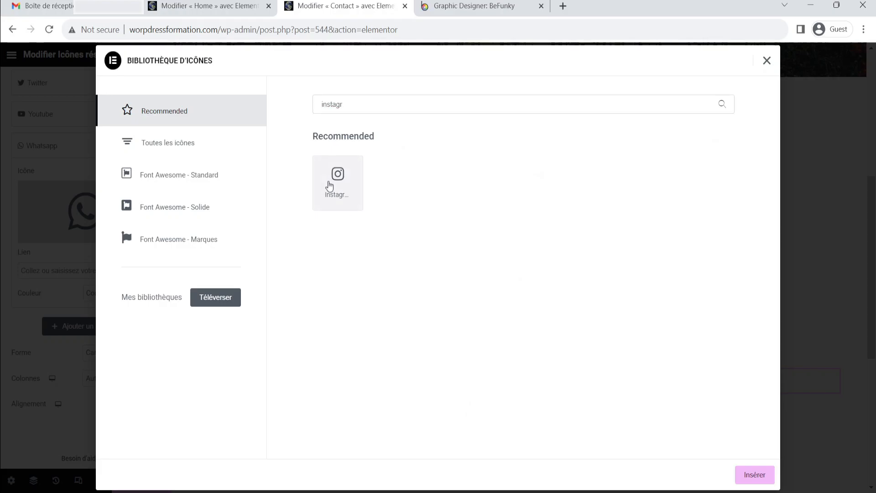
{"action": "left_click", "coordinate": [334, 184]}
{"action": "left_click", "coordinate": [754, 472]}
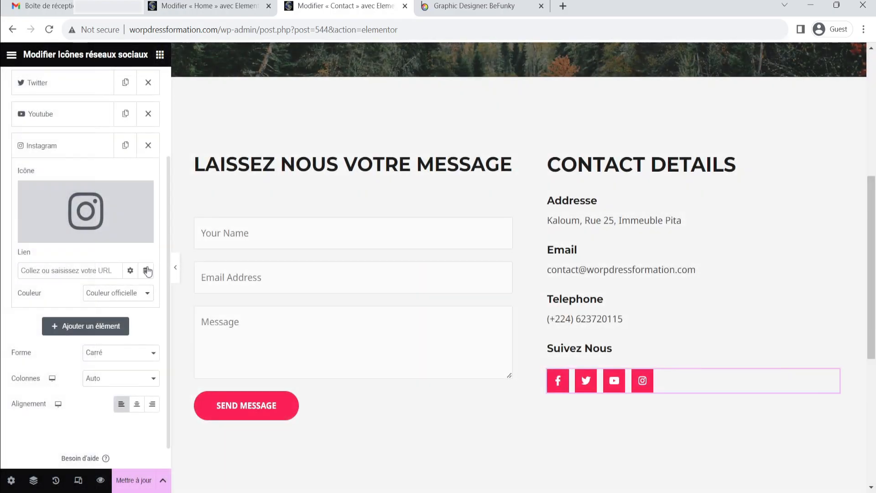
{"action": "left_click", "coordinate": [87, 276]}
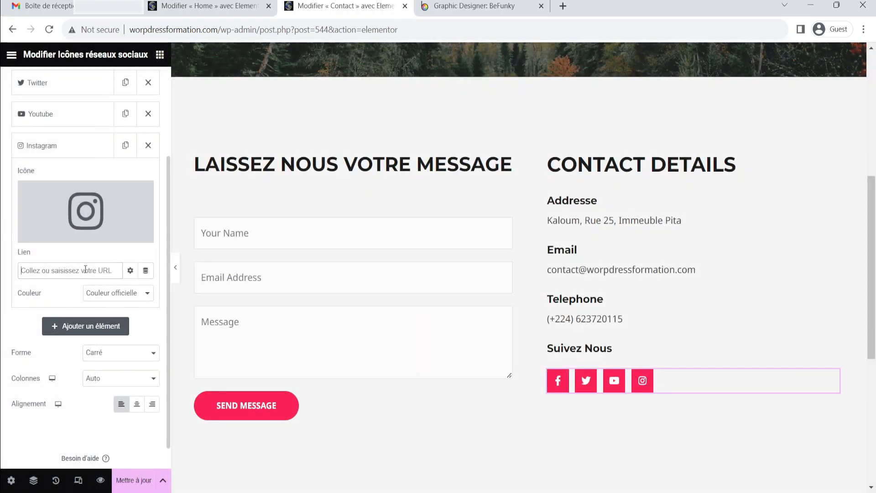
{"action": "left_click", "coordinate": [568, 9]}
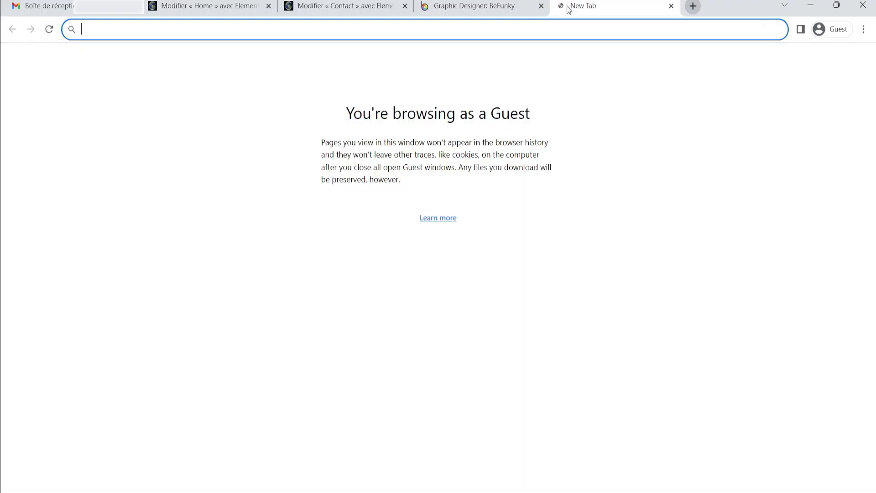
{"action": "type", "text": "instagram"}
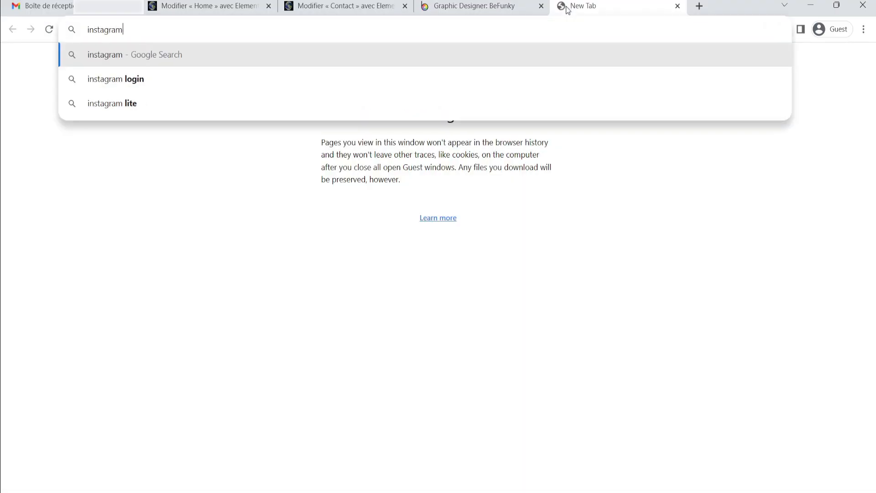
{"action": "key", "text": "Return"}
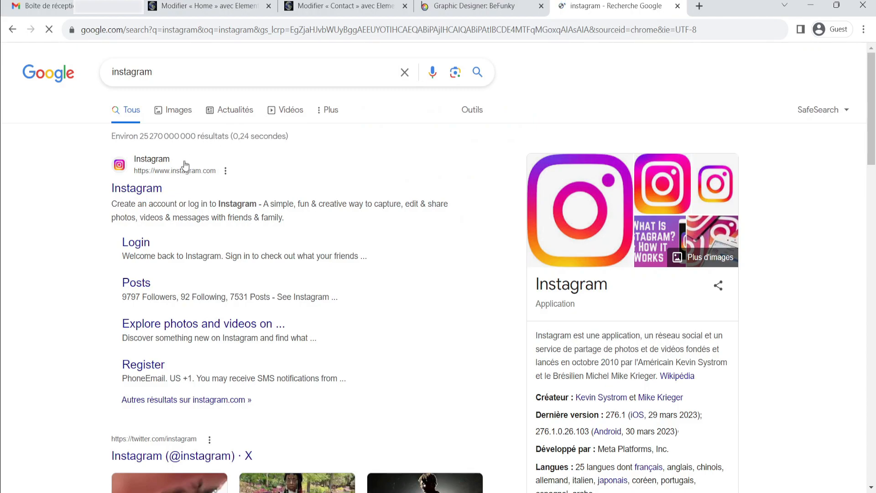
{"action": "left_click", "coordinate": [137, 188]}
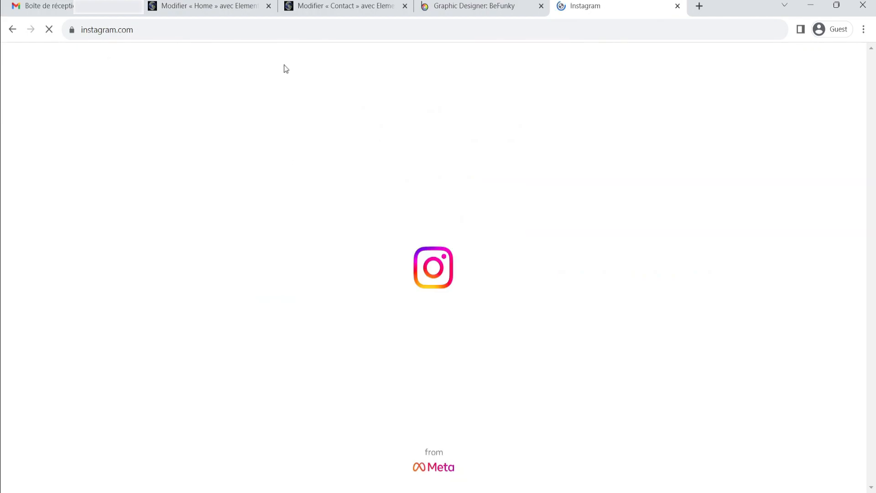
{"action": "left_click", "coordinate": [283, 27]}
{"action": "key", "text": "ctrl+c"}
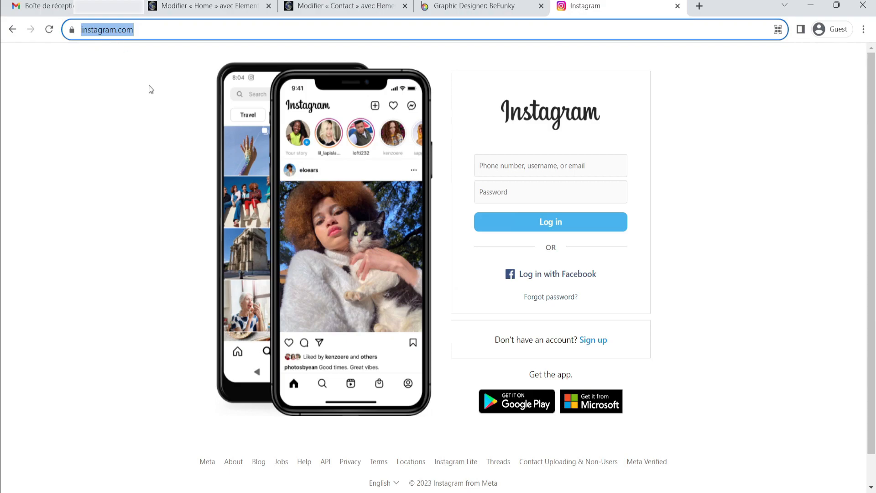
{"action": "left_click", "coordinate": [336, 6]}
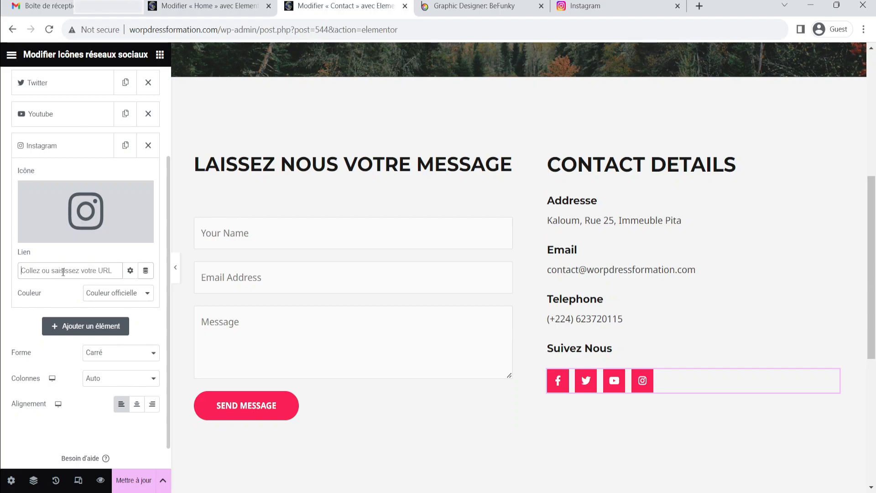
{"action": "key", "text": "ctrl+v"}
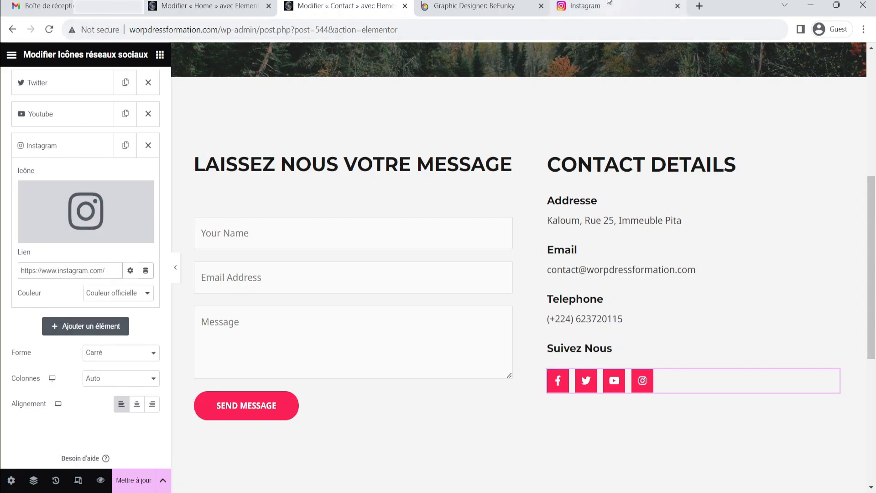
Open the page preview and scroll to the contact section
{"action": "left_click", "coordinate": [589, 6]}
{"action": "left_click", "coordinate": [342, 6]}
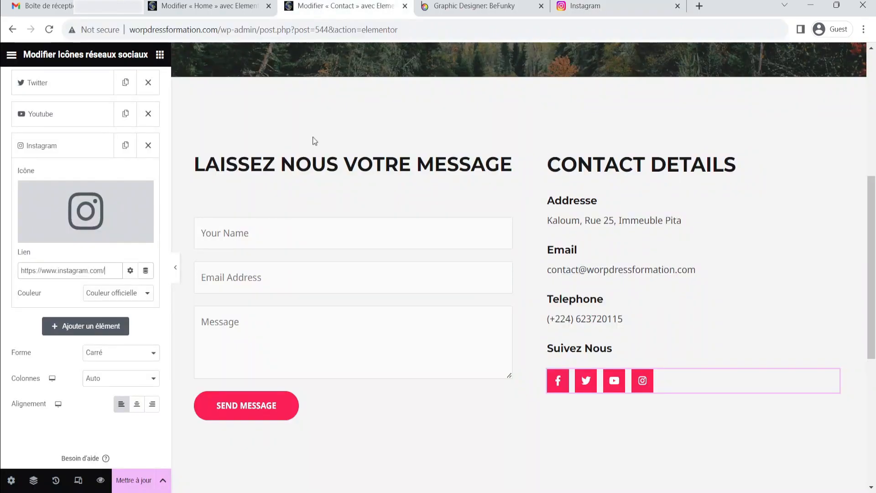
{"action": "scroll", "coordinate": [593, 273], "scroll_direction": "down", "scroll_amount": 5}
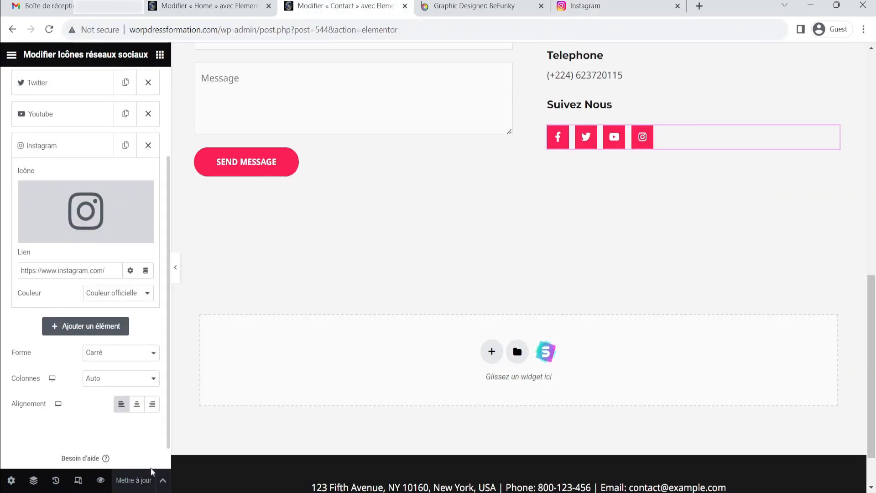
{"action": "left_click", "coordinate": [100, 480]}
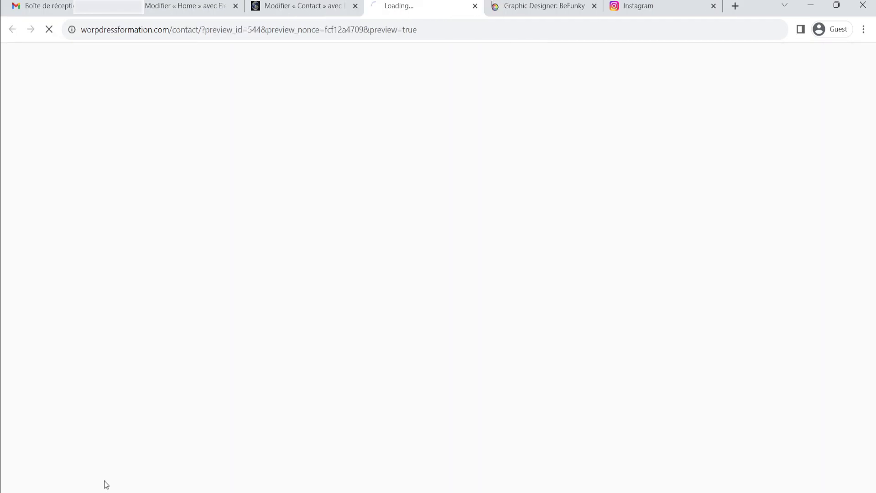
{"action": "left_click", "coordinate": [355, 6]}
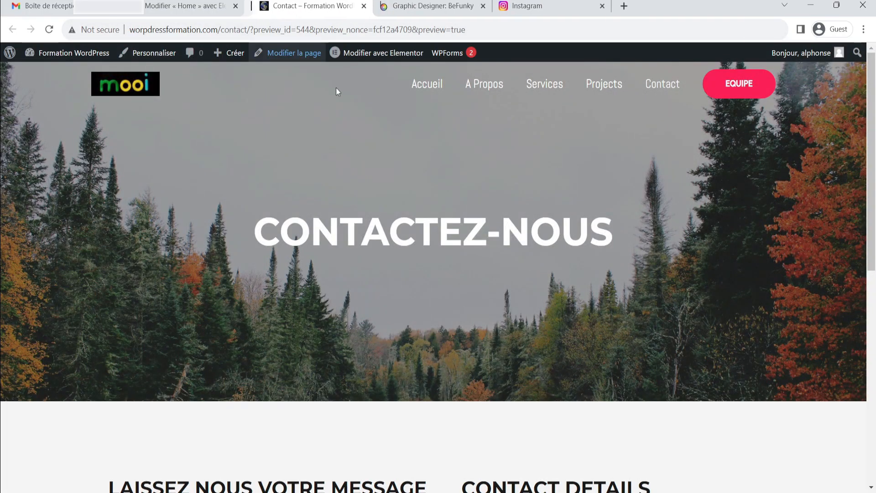
{"action": "scroll", "coordinate": [652, 143], "scroll_direction": "down", "scroll_amount": 2}
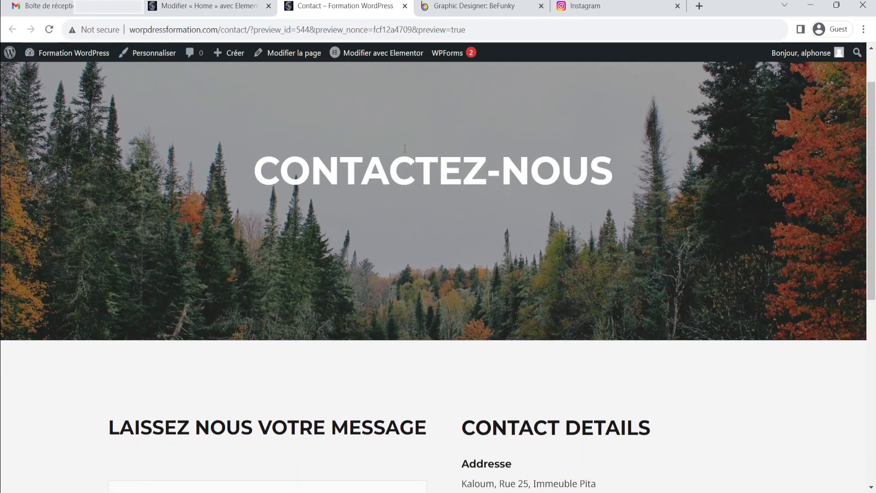
{"action": "scroll", "coordinate": [545, 173], "scroll_direction": "down", "scroll_amount": 5}
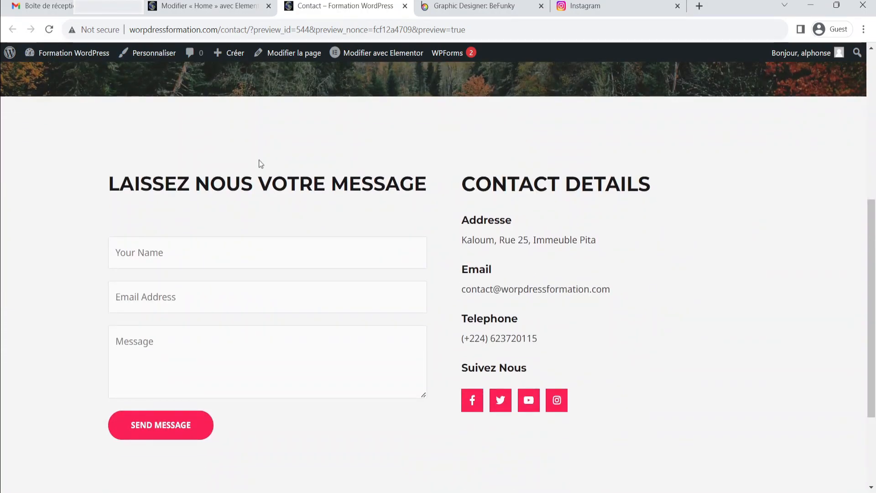
{"action": "scroll", "coordinate": [436, 196], "scroll_direction": "up", "scroll_amount": 4}
{"action": "scroll", "coordinate": [309, 289], "scroll_direction": "down", "scroll_amount": 2}
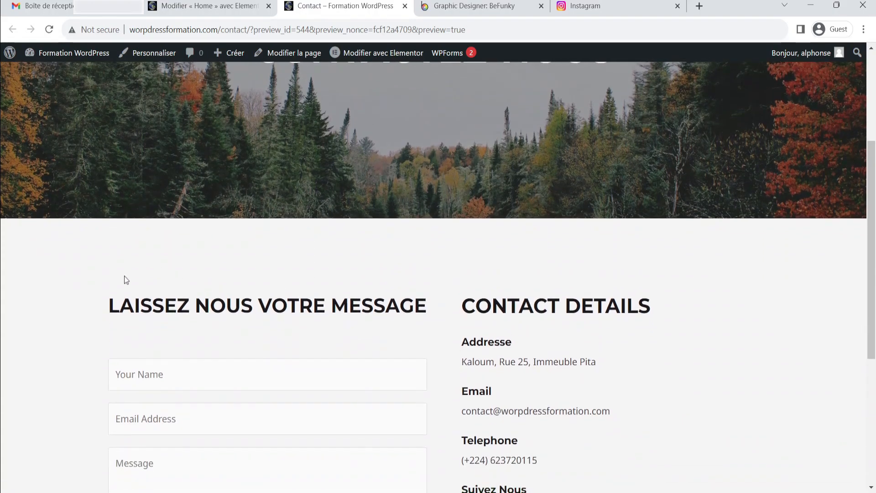
{"action": "scroll", "coordinate": [563, 209], "scroll_direction": "down", "scroll_amount": 3}
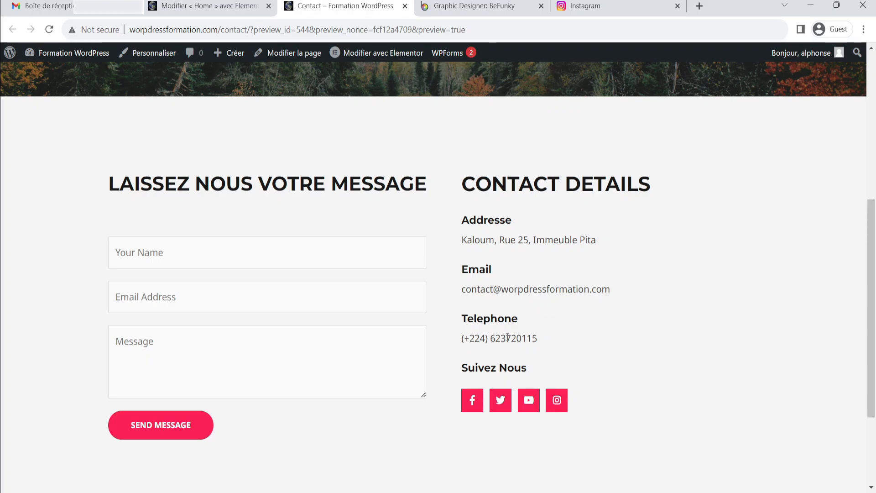
{"action": "scroll", "coordinate": [509, 336], "scroll_direction": "down", "scroll_amount": 1}
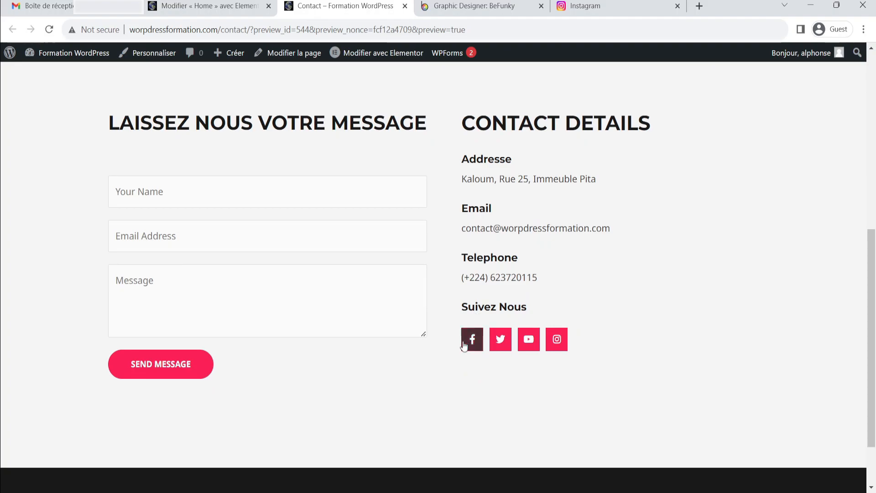
Test the Facebook, Twitter, YouTube and Instagram icon links on the previewed page, returning to the page after each
{"action": "left_click", "coordinate": [472, 343]}
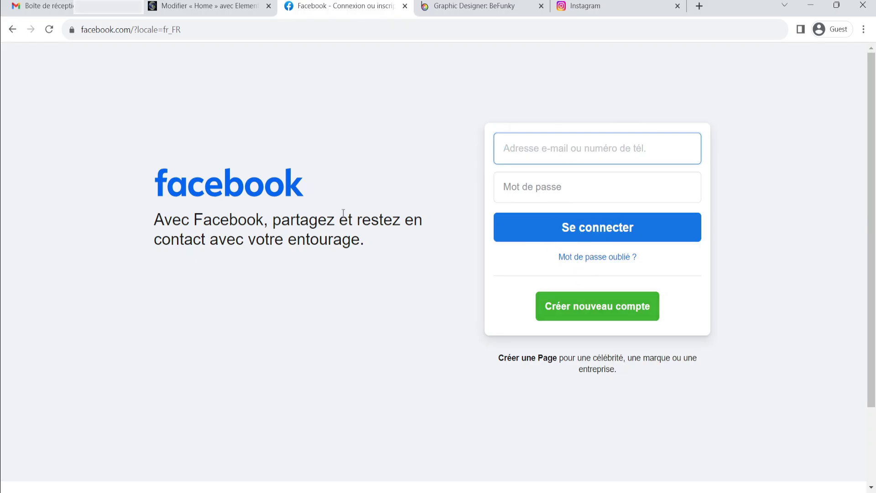
{"action": "left_click", "coordinate": [13, 35]}
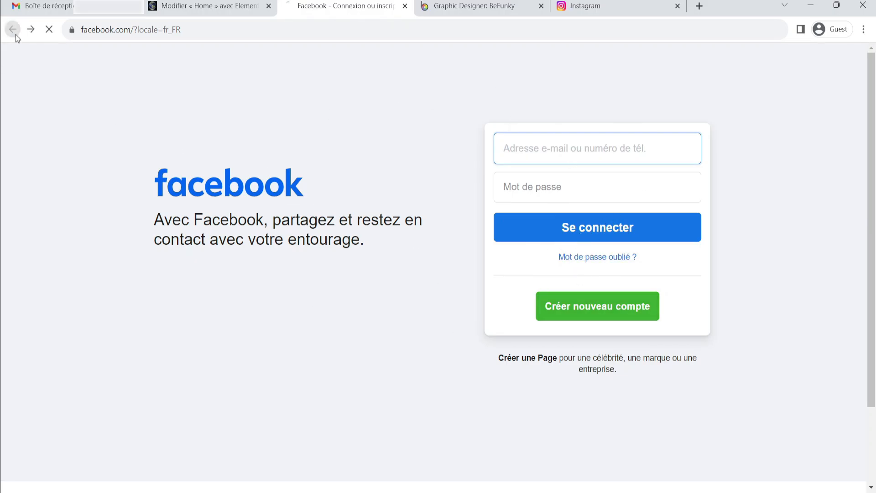
{"action": "left_click", "coordinate": [503, 342]}
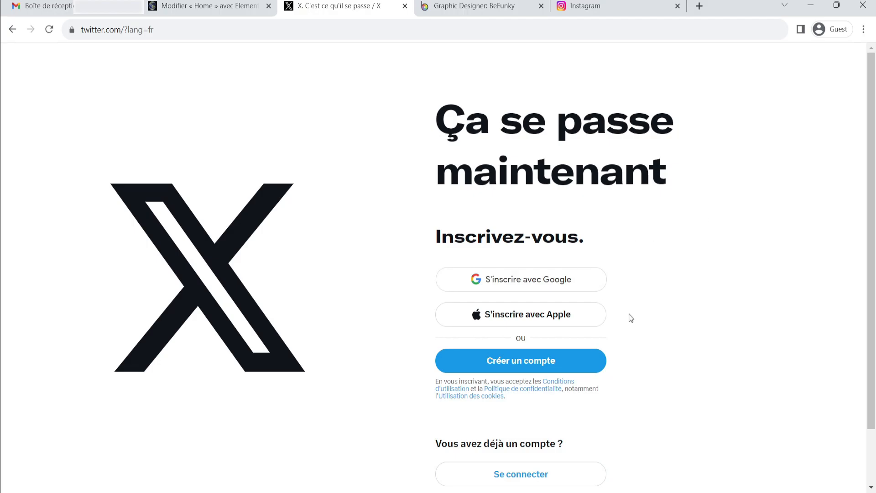
{"action": "left_click", "coordinate": [12, 29]}
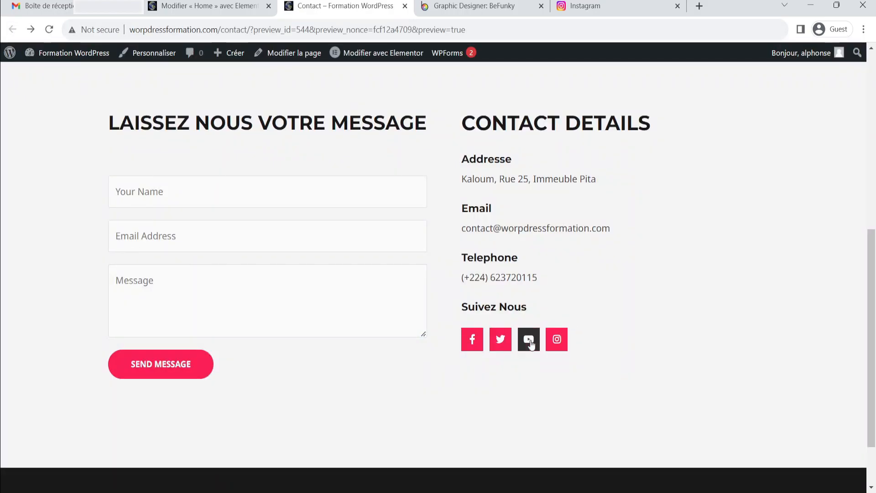
{"action": "left_click", "coordinate": [529, 342]}
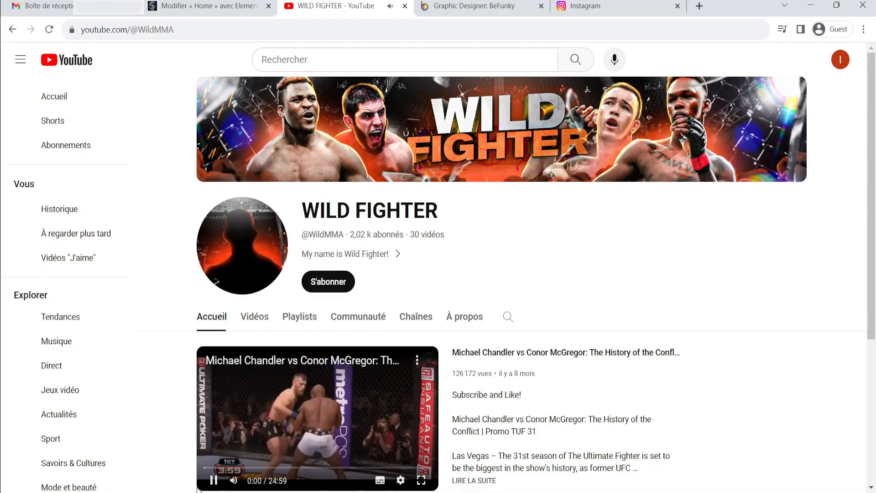
{"action": "left_click", "coordinate": [214, 481]}
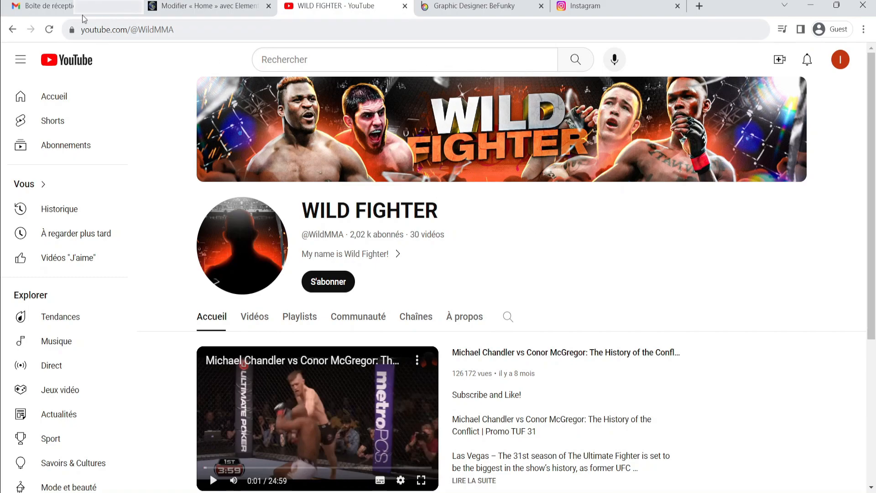
{"action": "left_click", "coordinate": [12, 31]}
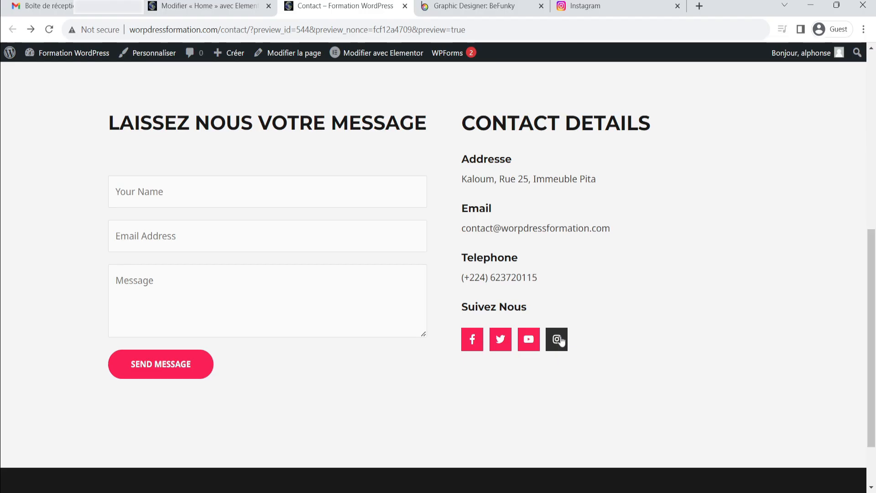
{"action": "left_click", "coordinate": [557, 339]}
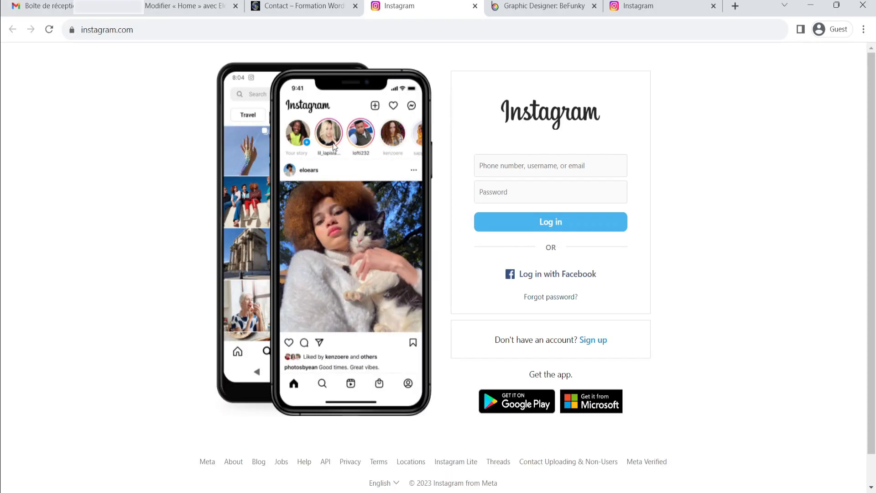
{"action": "left_click", "coordinate": [474, 9]}
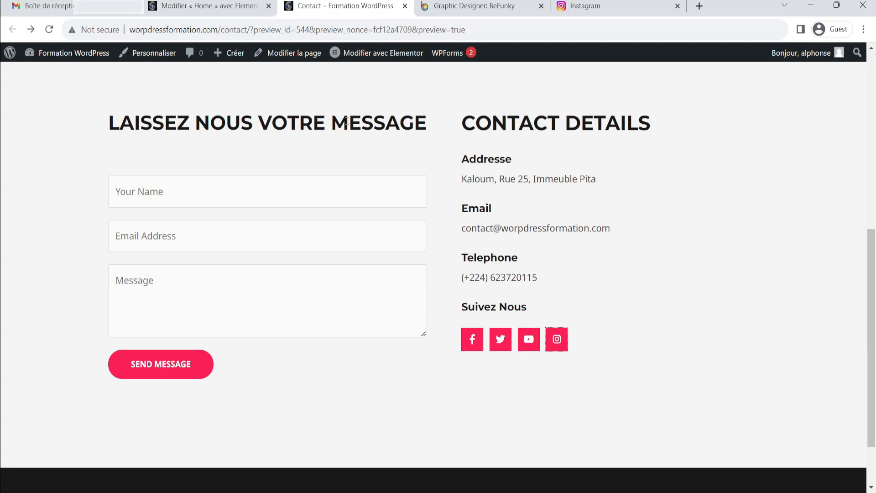
Go to the WordPress dashboard and open the WPForms forms overview
{"action": "mouse_move", "coordinate": [87, 59]}
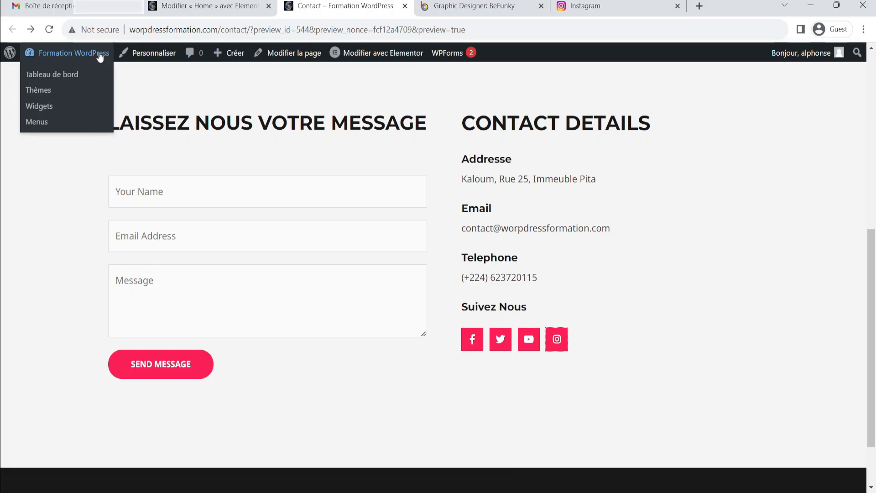
{"action": "left_click", "coordinate": [64, 76]}
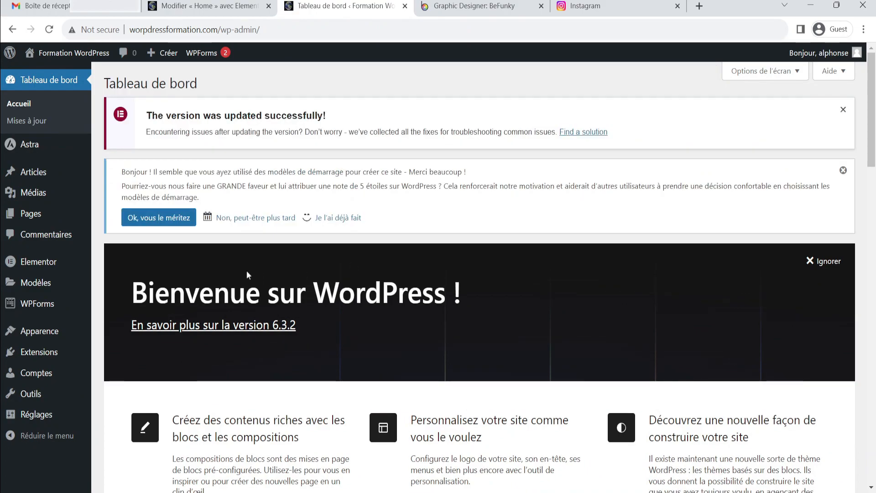
{"action": "mouse_move", "coordinate": [29, 310]}
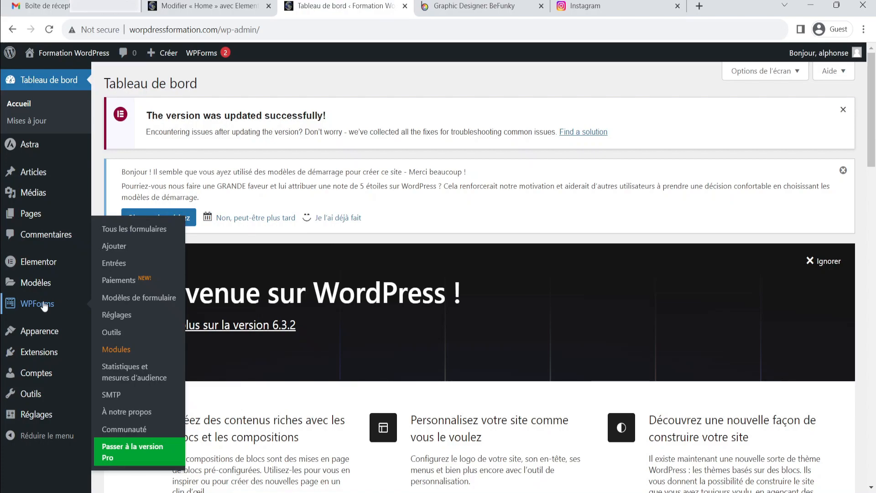
{"action": "left_click", "coordinate": [44, 305]}
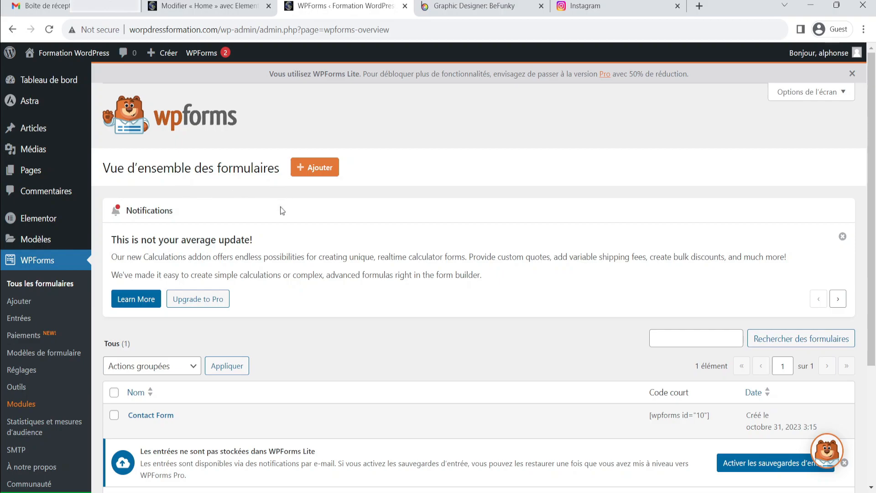
Scroll the forms overview and highlight the Contact Form's shortcode
{"action": "scroll", "coordinate": [283, 224], "scroll_direction": "down", "scroll_amount": 3}
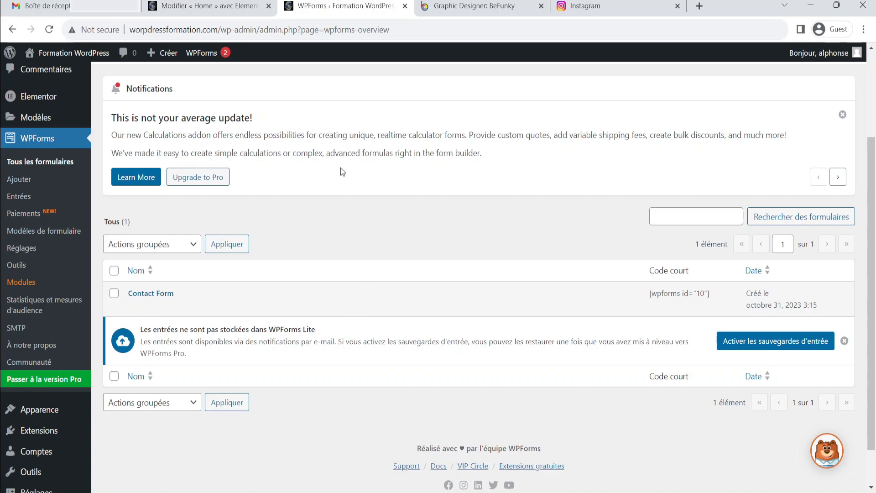
{"action": "scroll", "coordinate": [219, 181], "scroll_direction": "up", "scroll_amount": 3}
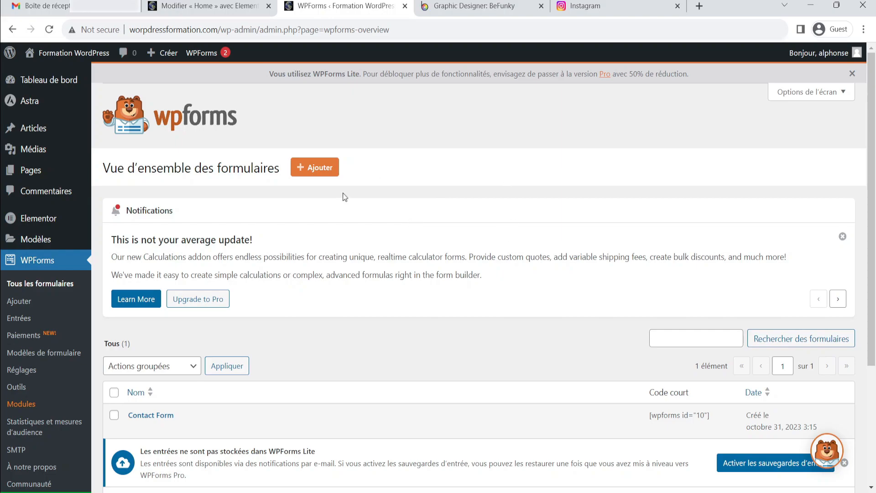
{"action": "scroll", "coordinate": [318, 218], "scroll_direction": "down", "scroll_amount": 2}
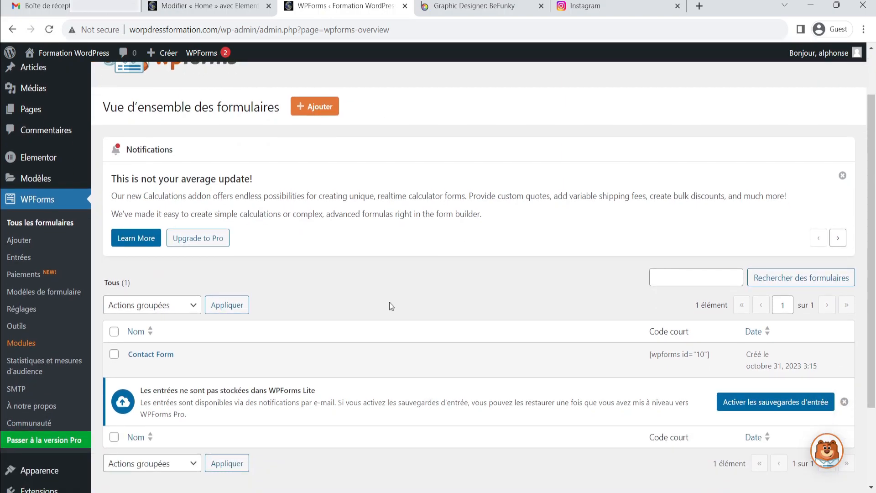
{"action": "mouse_move", "coordinate": [166, 364]}
{"action": "scroll", "coordinate": [166, 365], "scroll_direction": "down", "scroll_amount": 2}
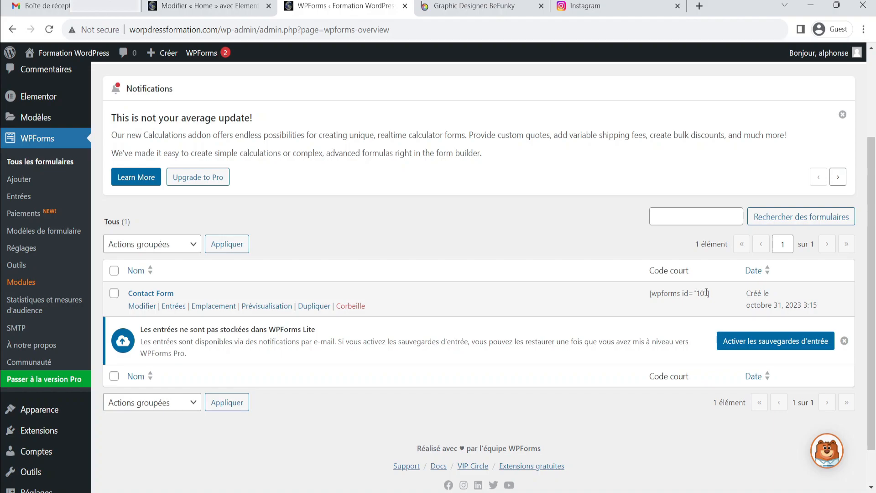
{"action": "left_click_drag", "start_coordinate": [712, 298], "coordinate": [651, 296]}
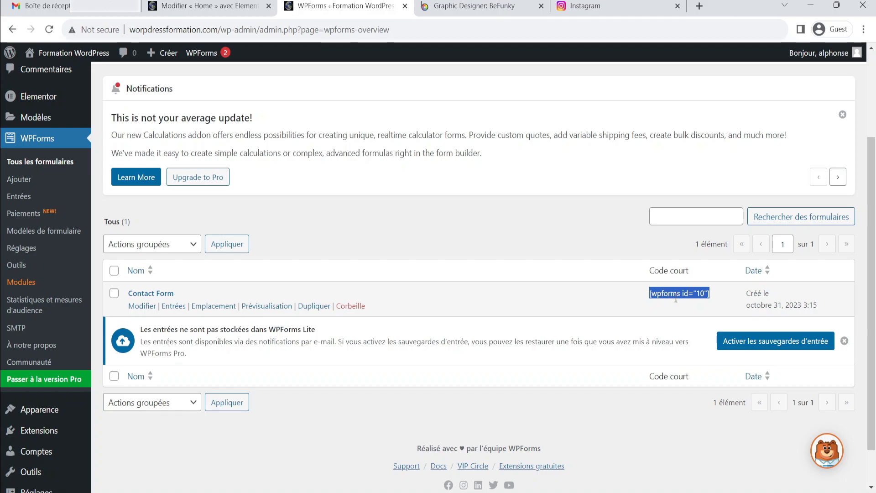
Open the site in a new tab, go to the Contact page and edit it with Elementor
{"action": "mouse_move", "coordinate": [22, 58]}
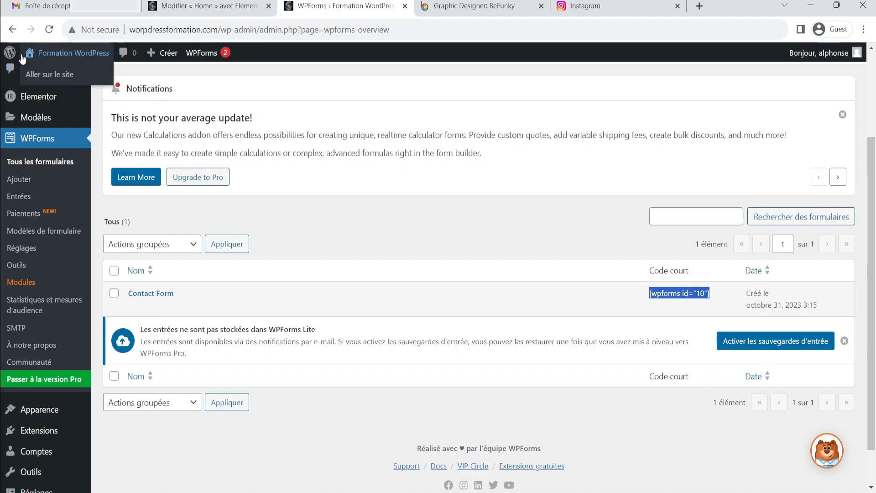
{"action": "middle_click", "coordinate": [43, 75]}
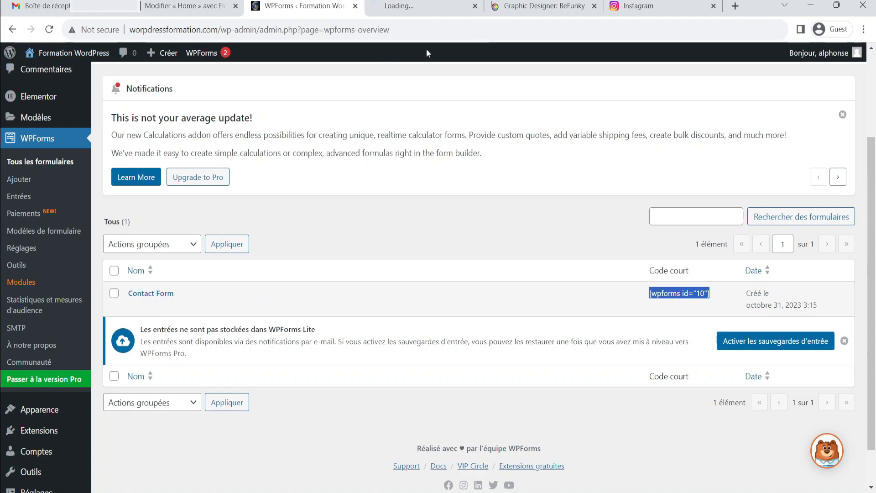
{"action": "left_click", "coordinate": [412, 8]}
{"action": "left_click", "coordinate": [663, 86]}
{"action": "scroll", "coordinate": [711, 180], "scroll_direction": "down", "scroll_amount": 3}
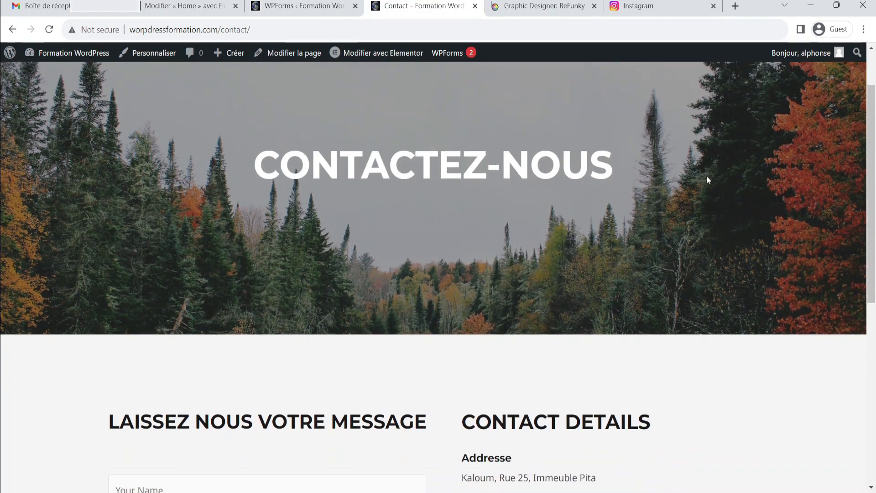
{"action": "left_click", "coordinate": [388, 53]}
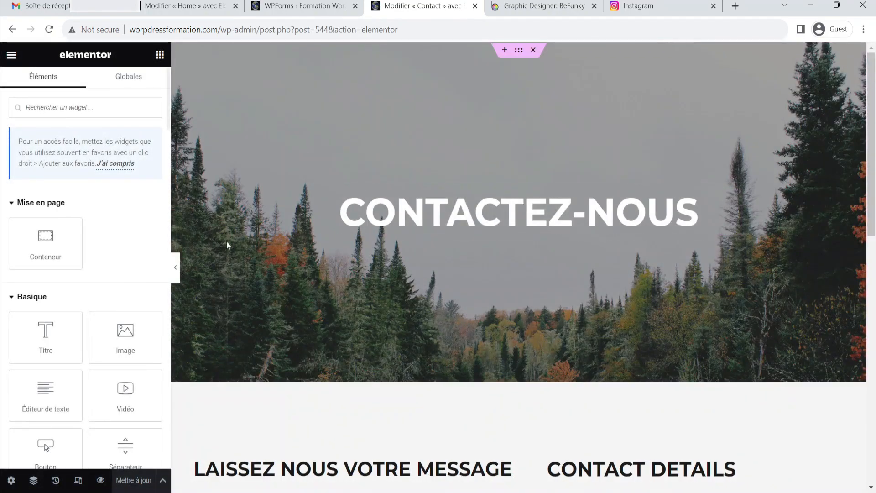
Open the contact form's shortcode widget and compare its shortcode with the one in the forms list
{"action": "scroll", "coordinate": [560, 286], "scroll_direction": "down", "scroll_amount": 8}
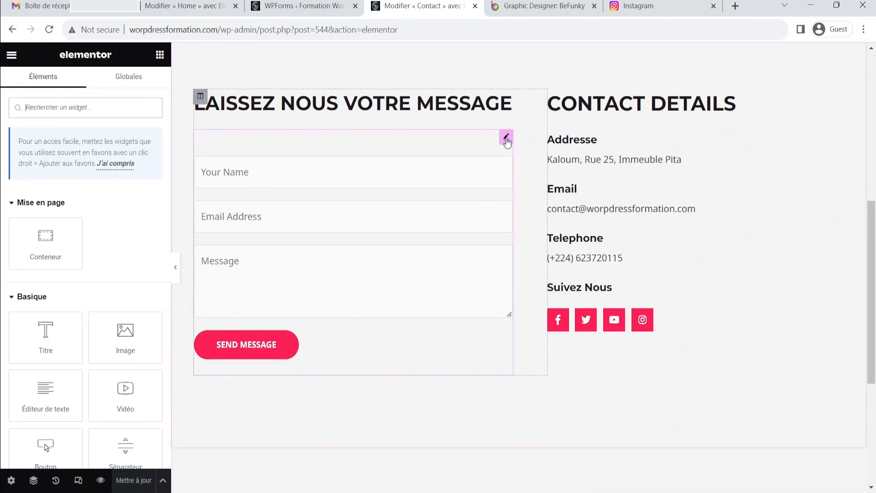
{"action": "left_click", "coordinate": [505, 136]}
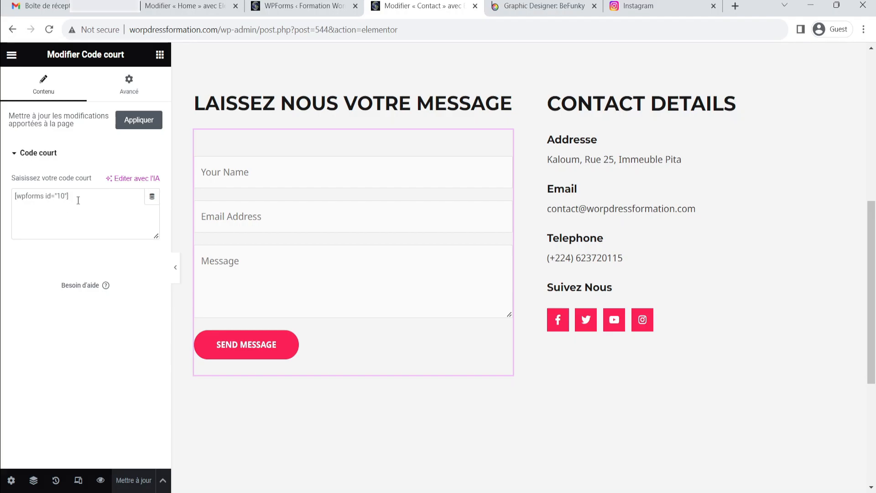
{"action": "left_click", "coordinate": [297, 6]}
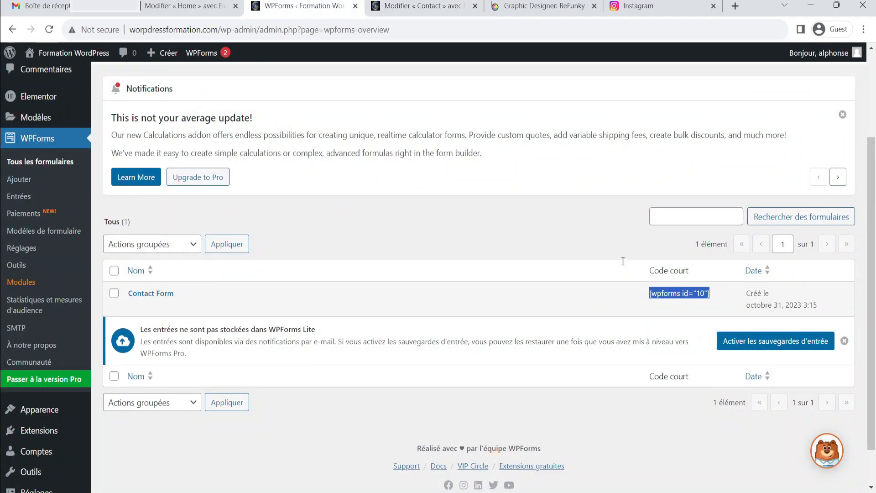
{"action": "left_click", "coordinate": [417, 6]}
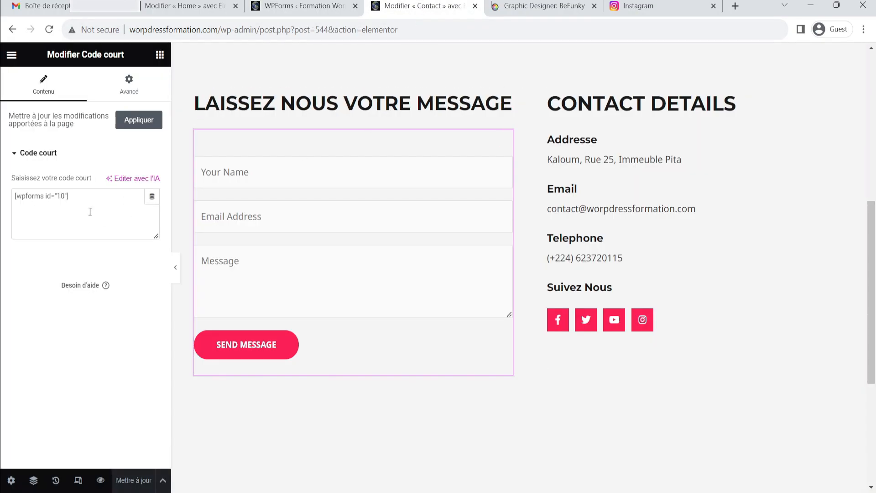
Add a new two-column container below the contact section
{"action": "scroll", "coordinate": [344, 346], "scroll_direction": "down", "scroll_amount": 3}
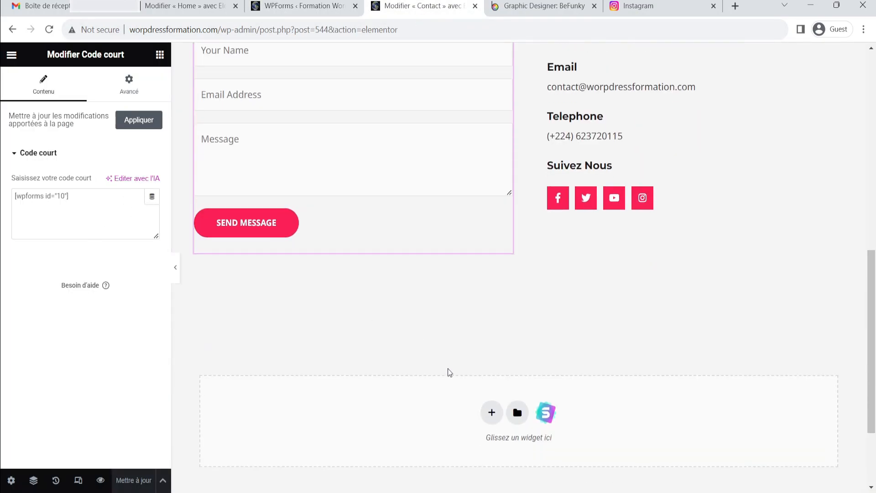
{"action": "scroll", "coordinate": [497, 274], "scroll_direction": "up", "scroll_amount": 2}
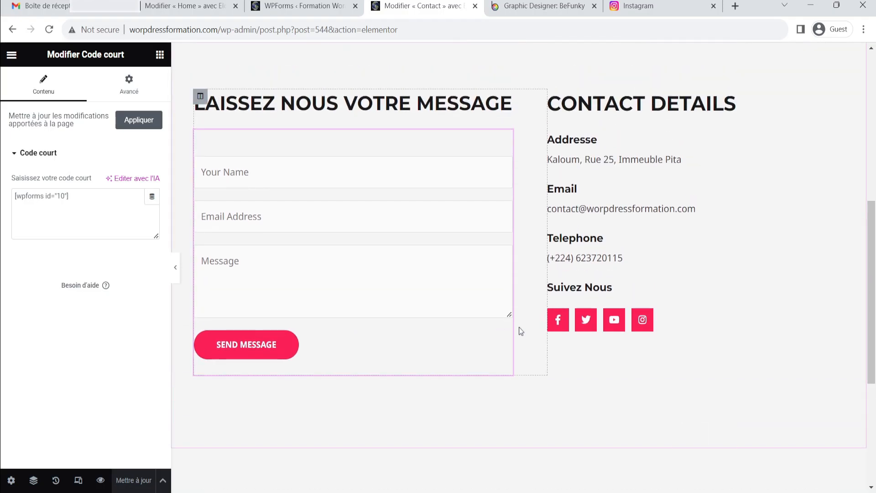
{"action": "scroll", "coordinate": [505, 347], "scroll_direction": "down", "scroll_amount": 3}
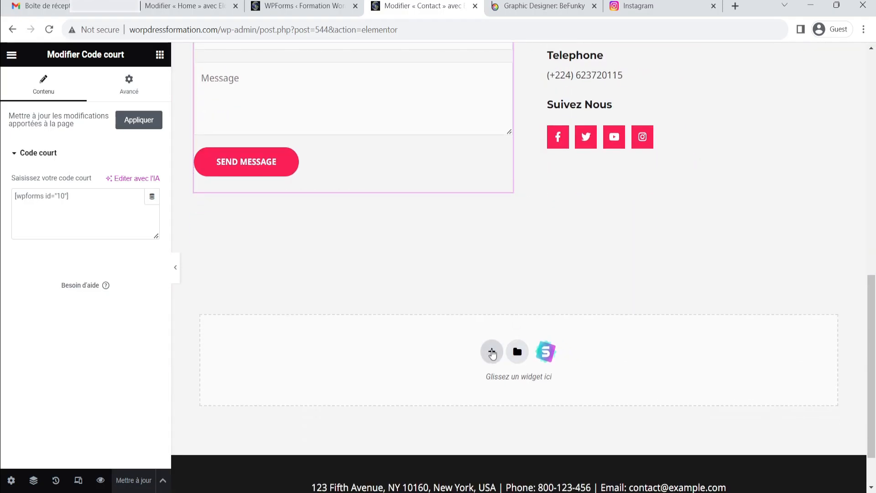
{"action": "left_click", "coordinate": [492, 353]}
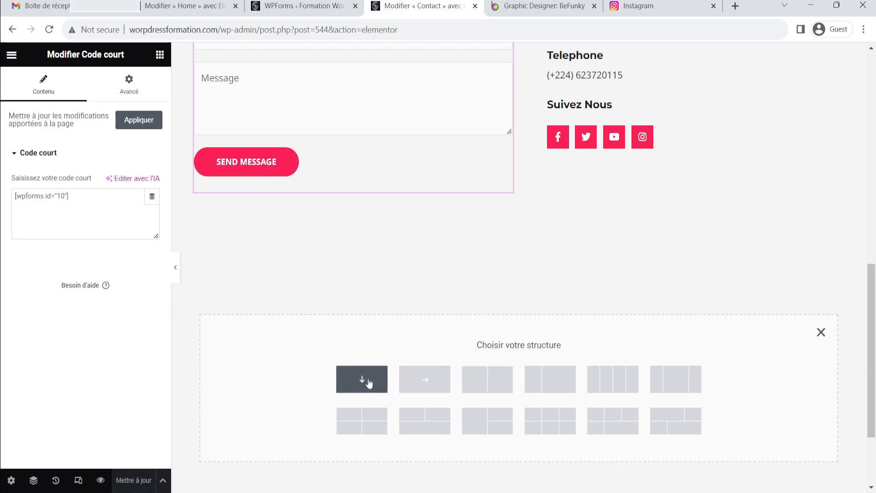
{"action": "scroll", "coordinate": [537, 282], "scroll_direction": "up", "scroll_amount": 1}
{"action": "scroll", "coordinate": [537, 282], "scroll_direction": "up", "scroll_amount": 3}
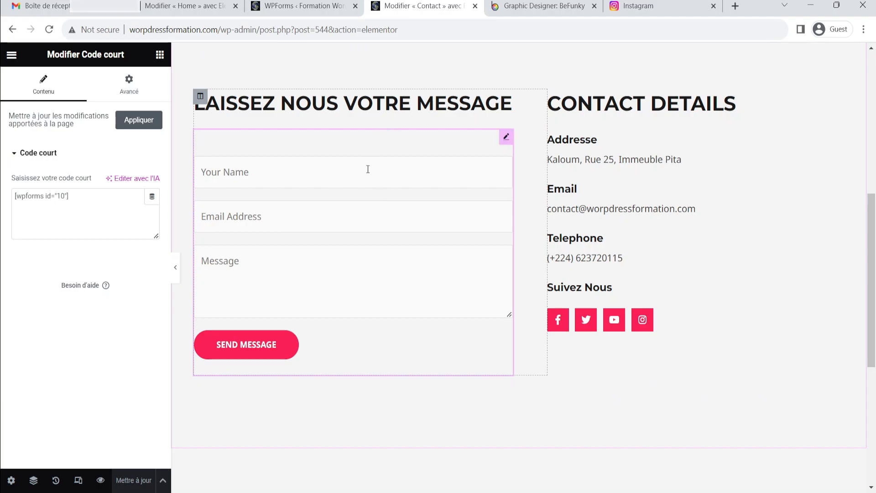
{"action": "scroll", "coordinate": [372, 152], "scroll_direction": "up", "scroll_amount": 1}
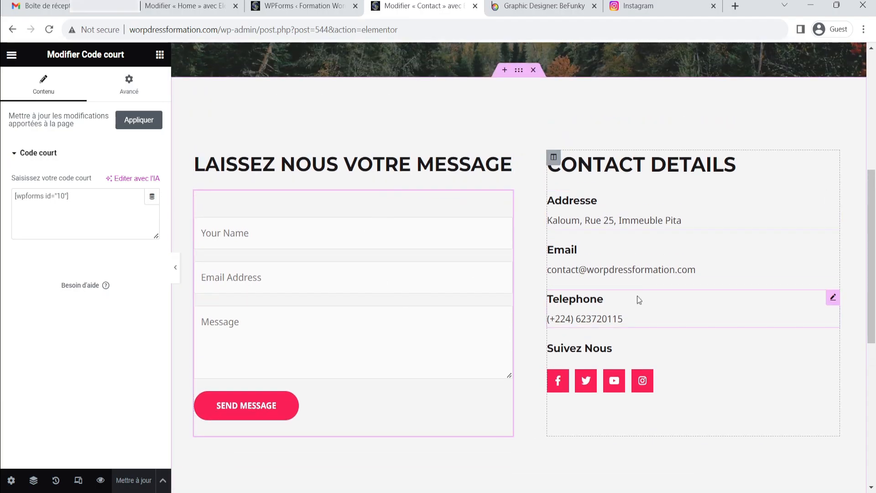
{"action": "scroll", "coordinate": [636, 302], "scroll_direction": "down", "scroll_amount": 5}
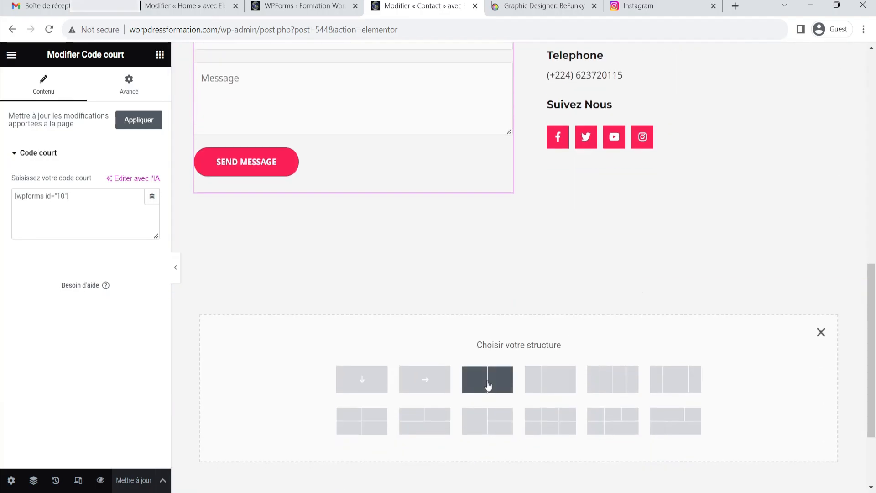
{"action": "left_click", "coordinate": [488, 386]}
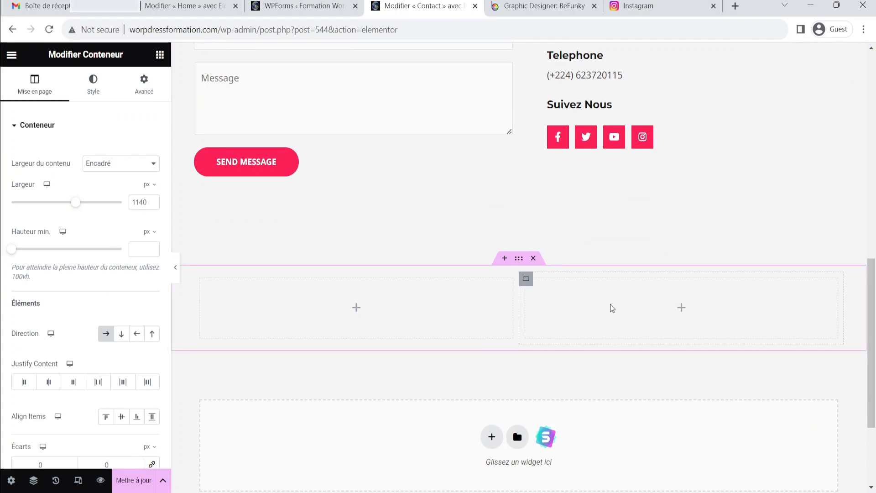
Add a Heading widget to the new container's right column
{"action": "scroll", "coordinate": [693, 309], "scroll_direction": "up", "scroll_amount": 3}
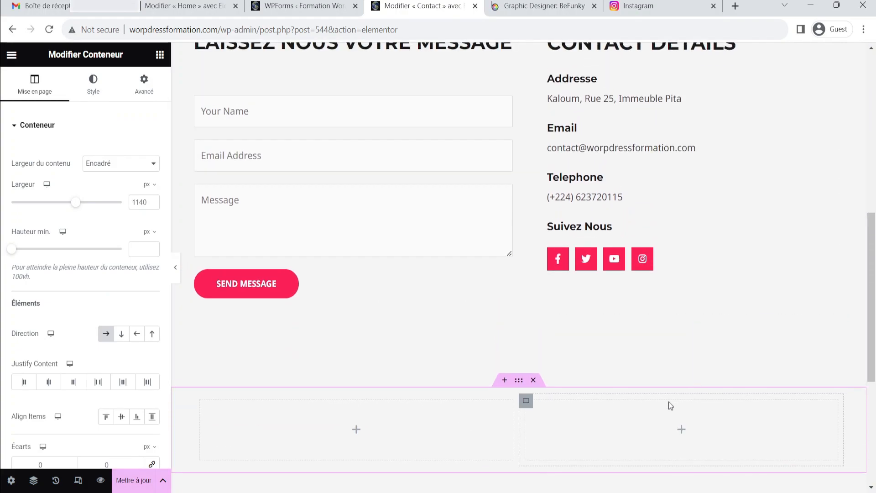
{"action": "left_click", "coordinate": [160, 55]}
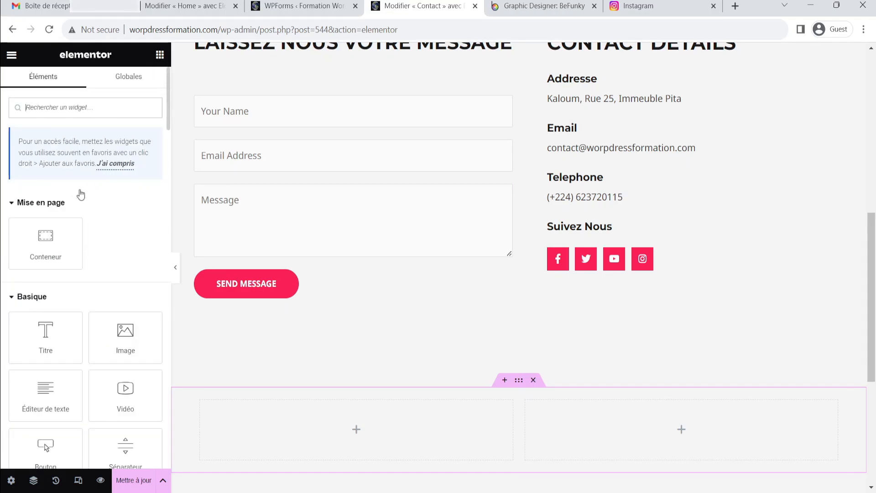
{"action": "scroll", "coordinate": [85, 201], "scroll_direction": "down", "scroll_amount": 3}
{"action": "left_click_drag", "start_coordinate": [55, 208], "coordinate": [614, 424]}
{"action": "scroll", "coordinate": [593, 365], "scroll_direction": "down", "scroll_amount": 3}
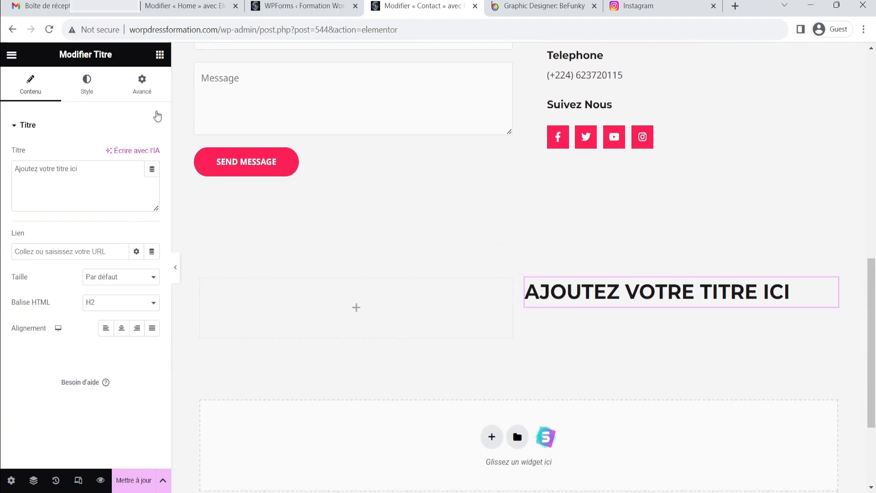
Add a Text Editor widget and a second Heading below the first heading in the right column
{"action": "left_click", "coordinate": [160, 56]}
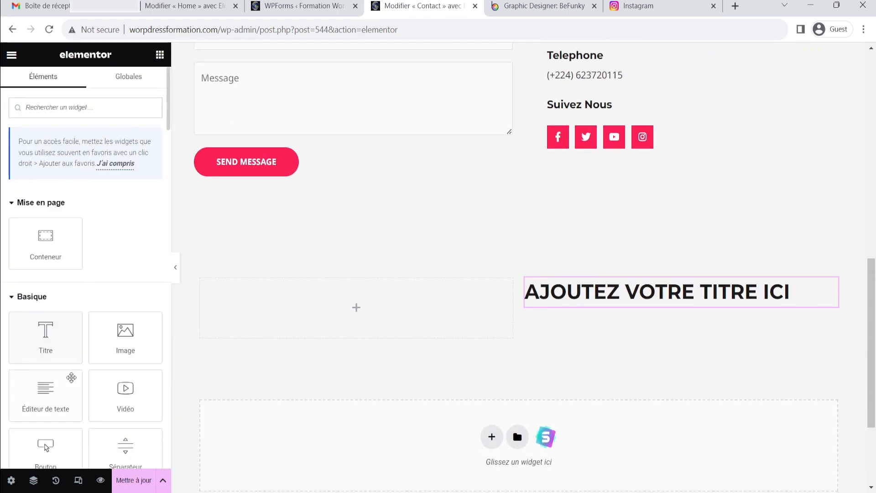
{"action": "left_click_drag", "start_coordinate": [57, 388], "coordinate": [618, 304]}
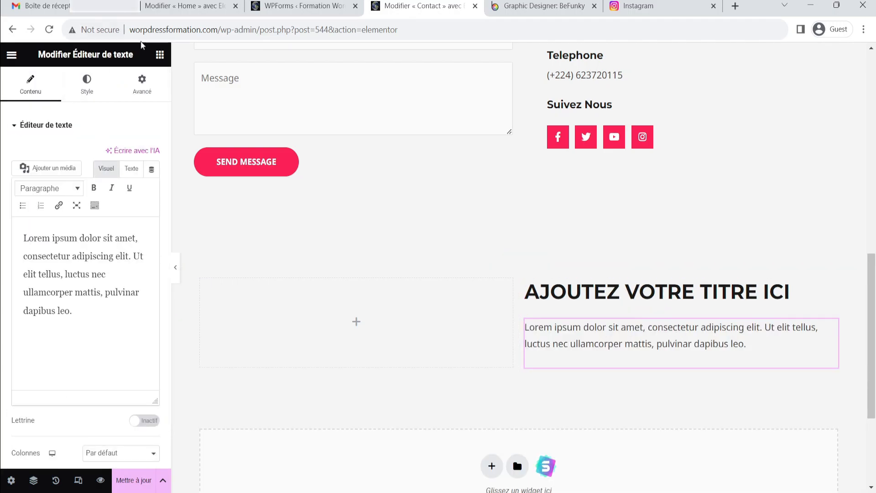
{"action": "left_click", "coordinate": [160, 55]}
{"action": "scroll", "coordinate": [87, 244], "scroll_direction": "down", "scroll_amount": 1}
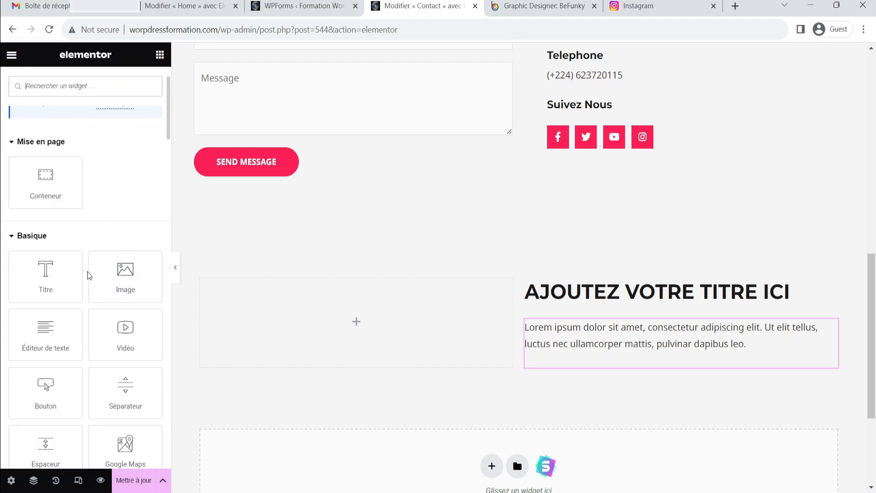
{"action": "left_click_drag", "start_coordinate": [52, 274], "coordinate": [627, 359]}
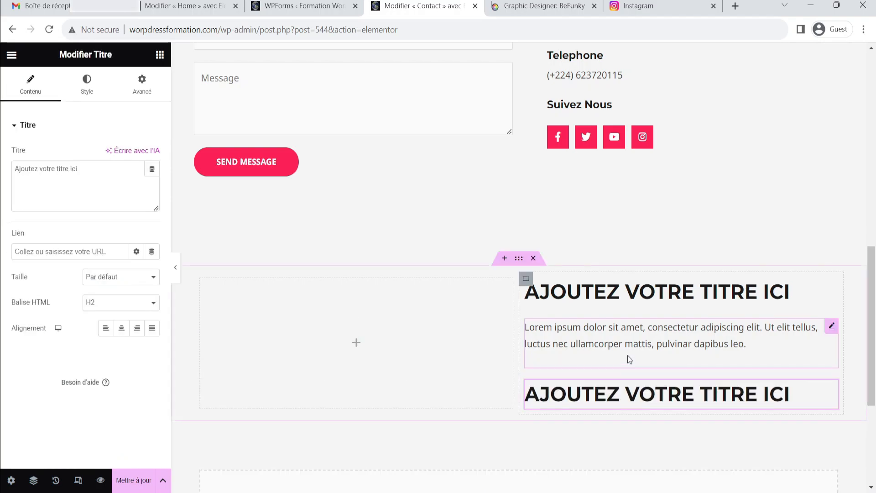
Add another Text Editor widget below the second heading
{"action": "scroll", "coordinate": [628, 361], "scroll_direction": "down", "scroll_amount": 1}
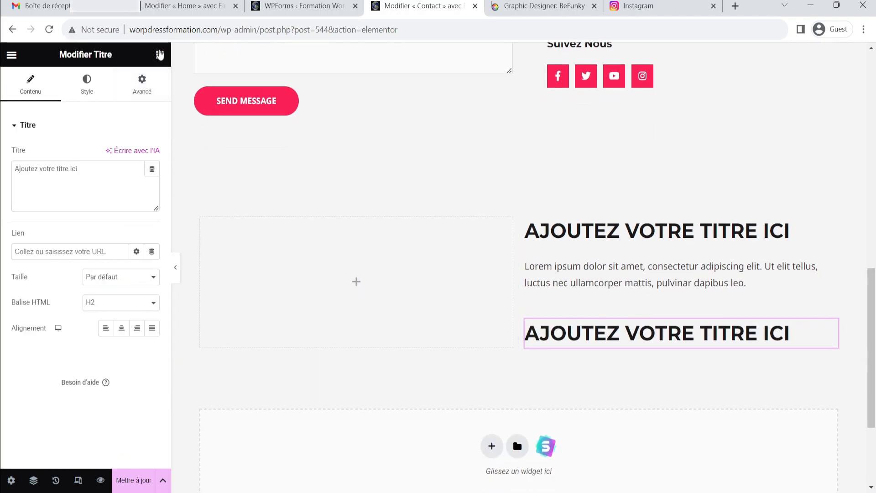
{"action": "left_click", "coordinate": [160, 54]}
{"action": "left_click_drag", "start_coordinate": [45, 389], "coordinate": [598, 340]}
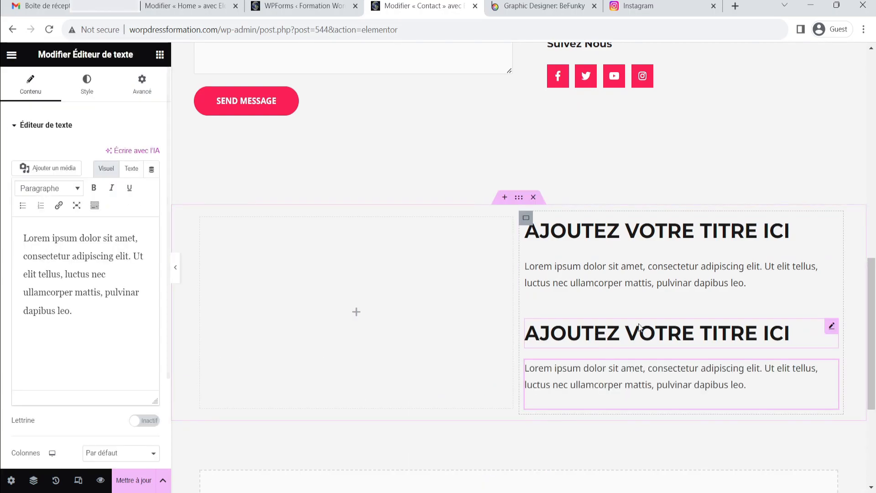
Copy the Adresse icon box and paste it below the first text block in the new column
{"action": "scroll", "coordinate": [643, 324], "scroll_direction": "up", "scroll_amount": 5}
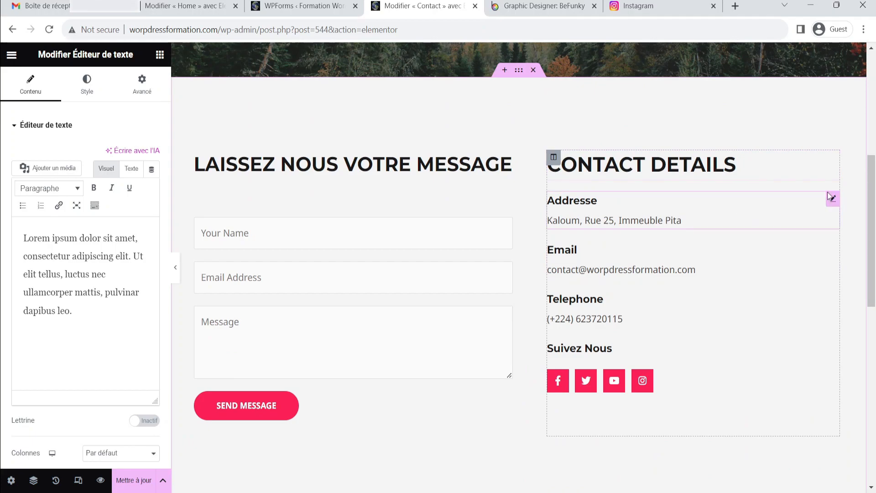
{"action": "right_click", "coordinate": [834, 202]}
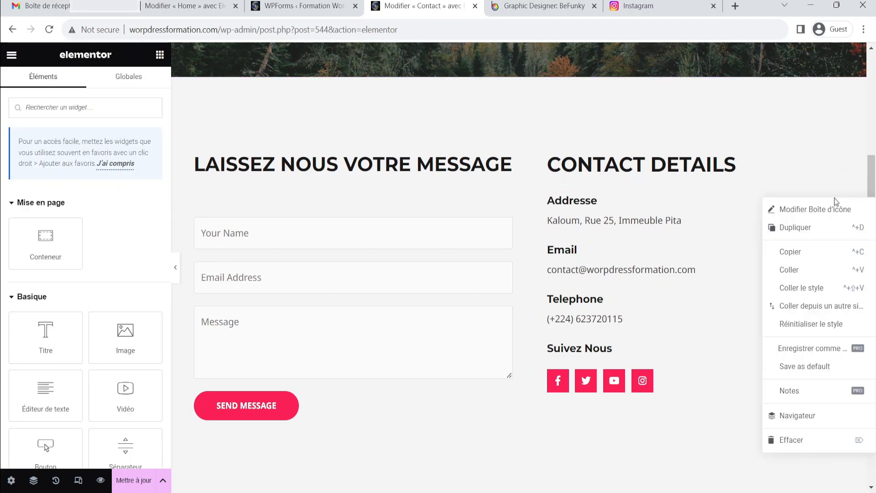
{"action": "left_click", "coordinate": [798, 252]}
{"action": "scroll", "coordinate": [762, 278], "scroll_direction": "down", "scroll_amount": 6}
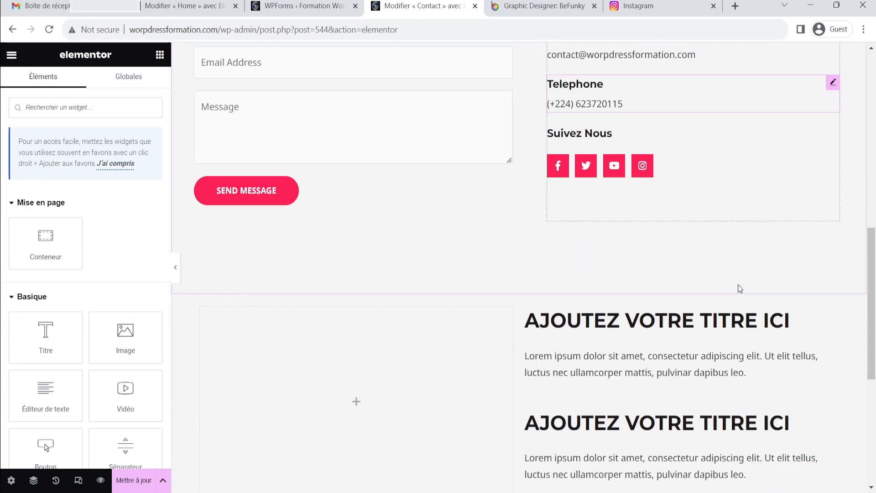
{"action": "right_click", "coordinate": [829, 263]}
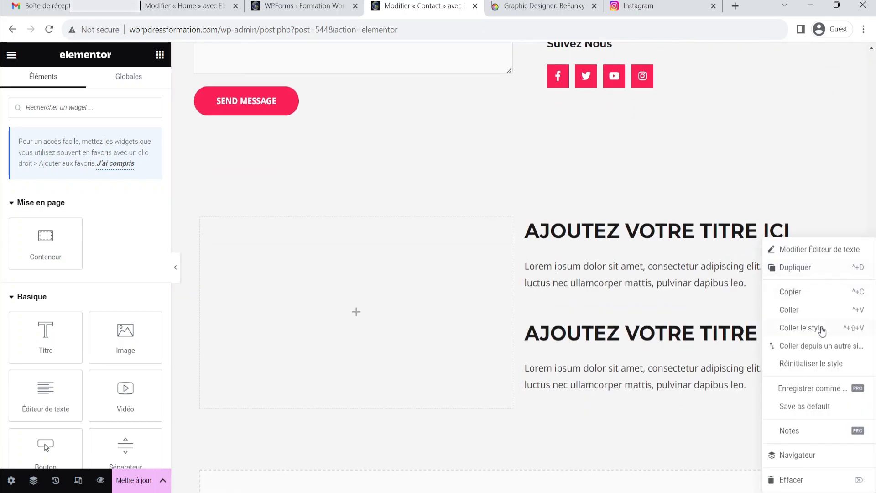
{"action": "left_click", "coordinate": [812, 315]}
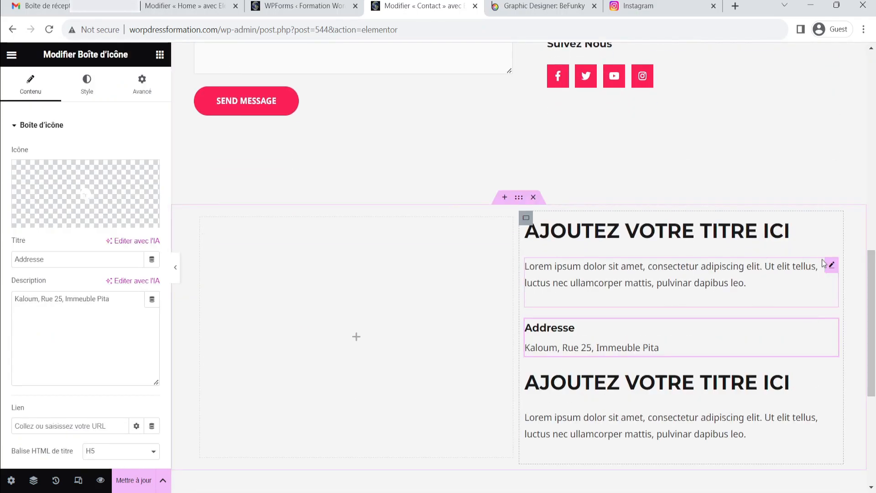
Delete the first Lorem ipsum text block from the new section's right column
{"action": "right_click", "coordinate": [832, 266]}
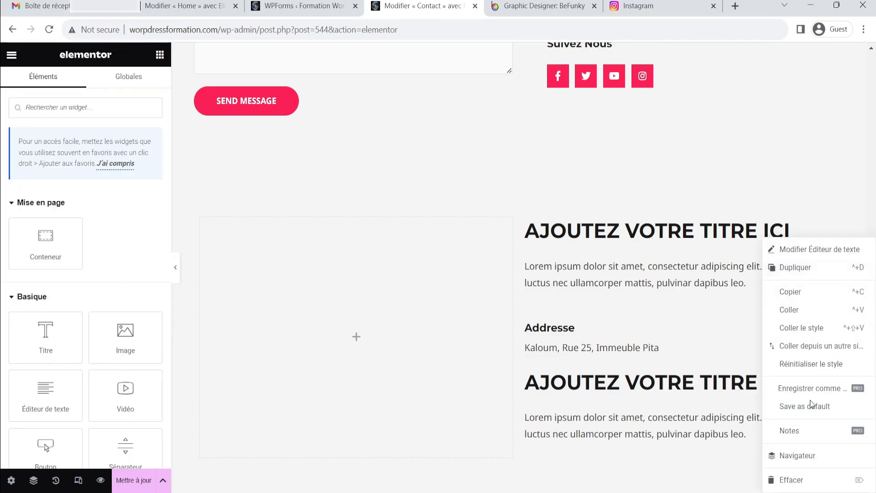
{"action": "left_click", "coordinate": [799, 479]}
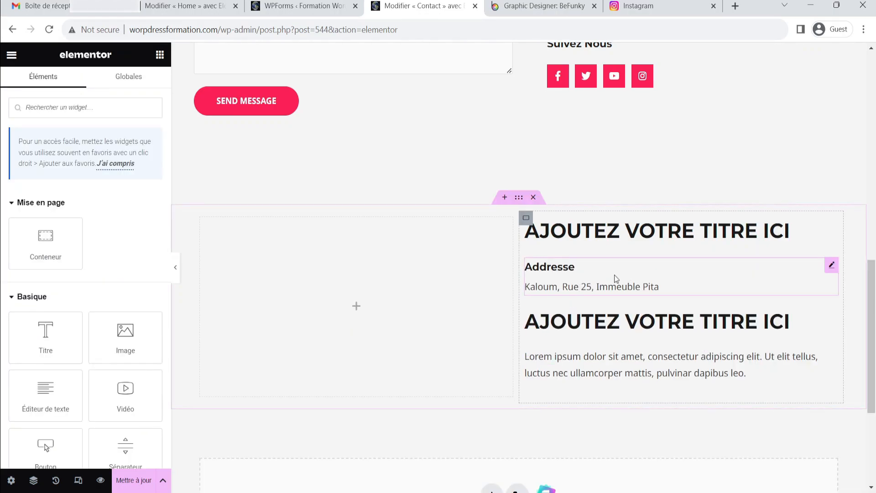
{"action": "left_click", "coordinate": [831, 264]}
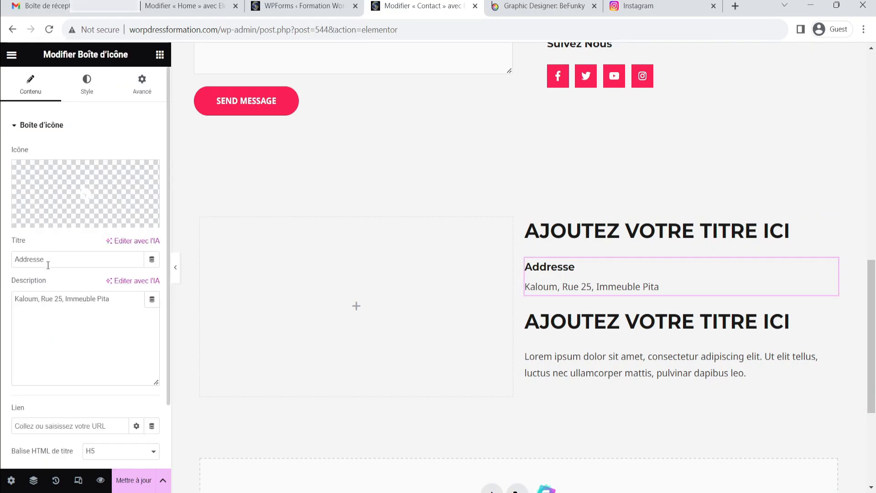
{"action": "left_click", "coordinate": [71, 302]}
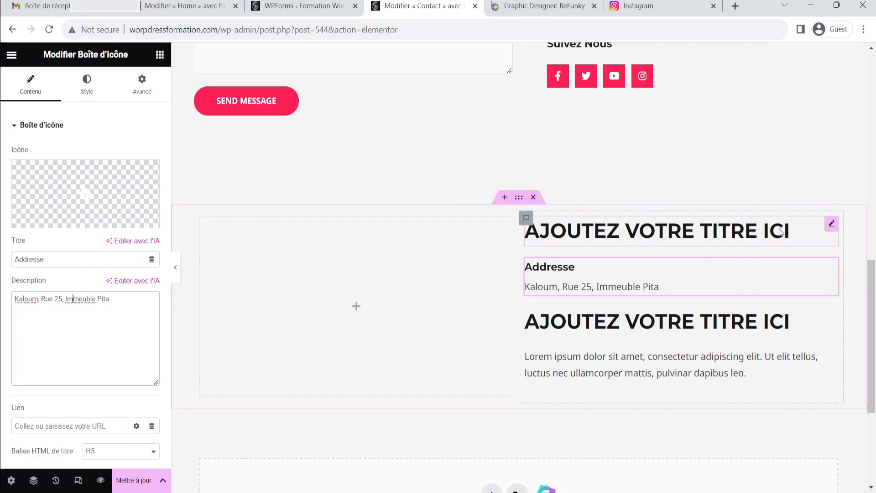
{"action": "left_click", "coordinate": [716, 232]}
{"action": "left_click", "coordinate": [710, 327]}
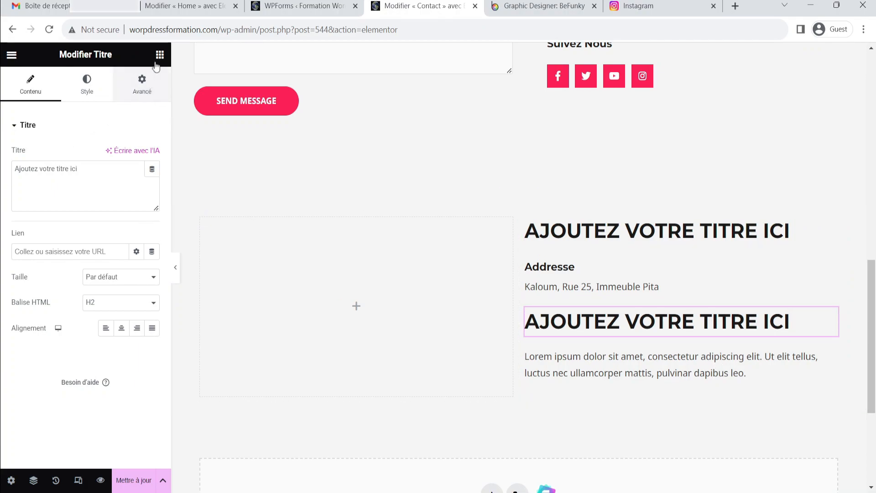
Search the widgets for "sho" and add a Code court (Shortcode) widget to the new section's empty left column
{"action": "left_click", "coordinate": [160, 55]}
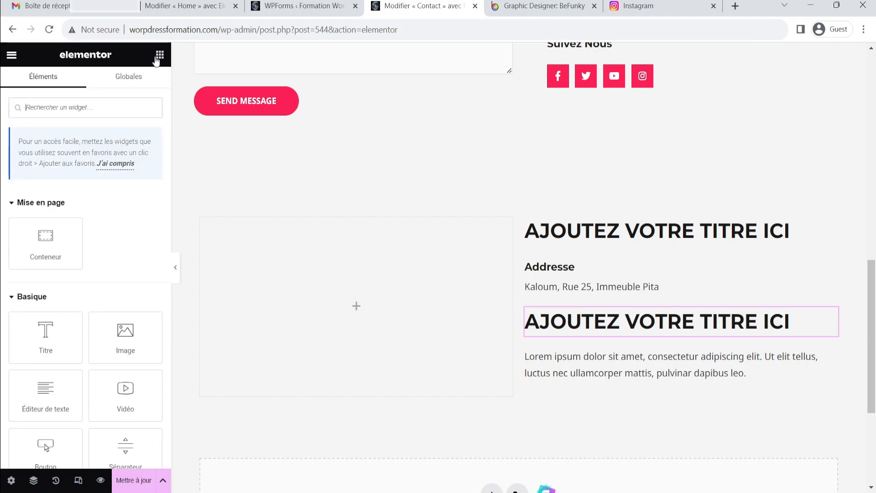
{"action": "scroll", "coordinate": [121, 196], "scroll_direction": "down", "scroll_amount": 3}
{"action": "scroll", "coordinate": [123, 200], "scroll_direction": "up", "scroll_amount": 3}
{"action": "left_click", "coordinate": [88, 107]}
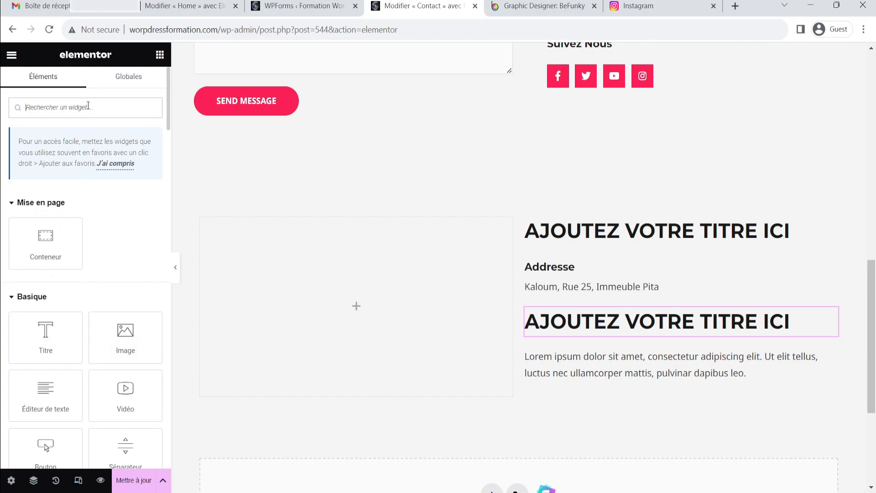
{"action": "type", "text": "sho"}
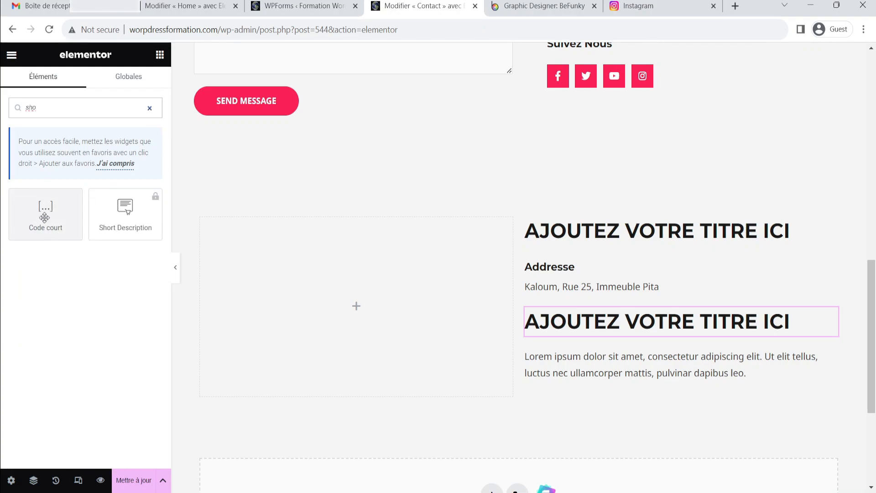
{"action": "left_click_drag", "start_coordinate": [44, 218], "coordinate": [364, 309]}
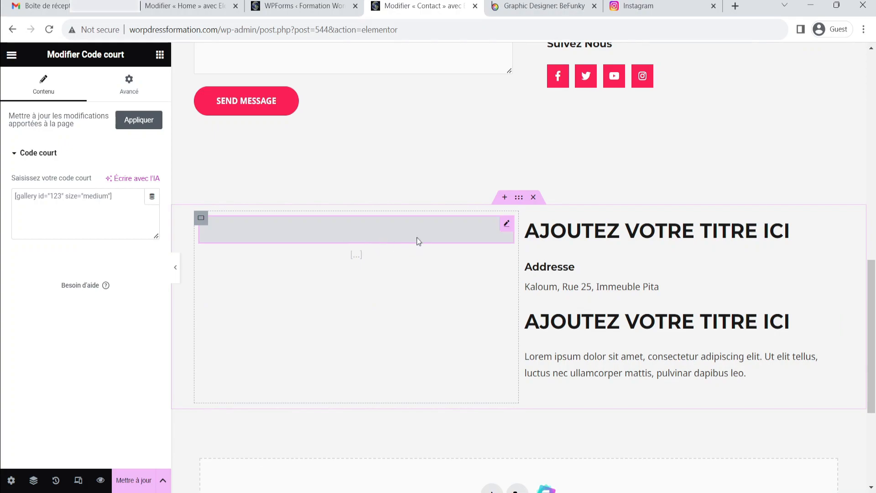
Copy the contact form shortcode [wpforms id="10"] from the WPForms list, paste it into the Shortcode widget, and update the page
{"action": "left_click", "coordinate": [125, 201]}
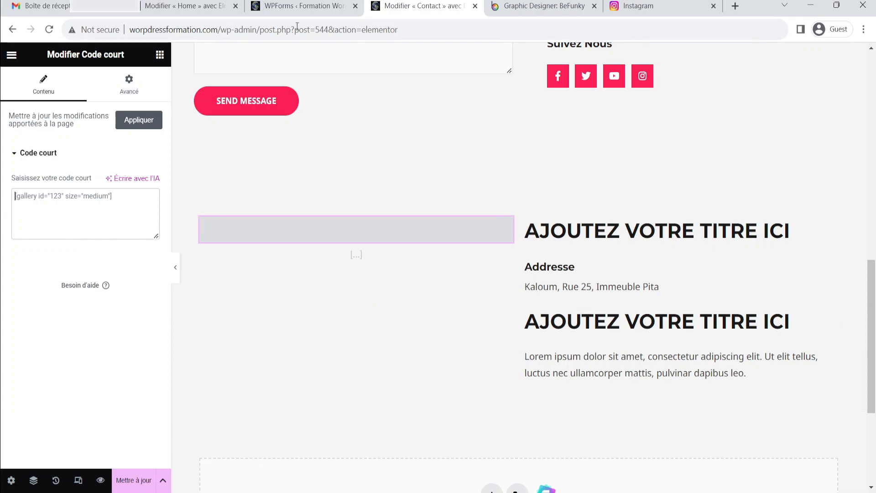
{"action": "left_click", "coordinate": [308, 6]}
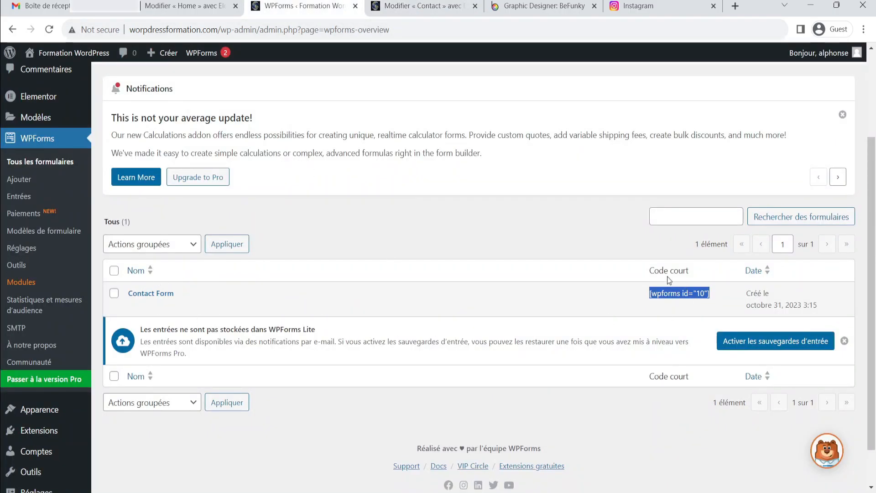
{"action": "left_click", "coordinate": [711, 297]}
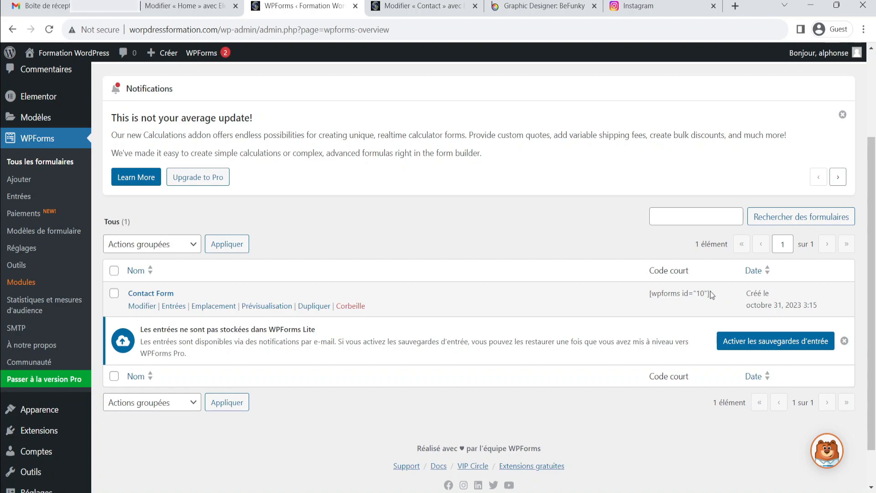
{"action": "left_click_drag", "start_coordinate": [705, 297], "coordinate": [651, 289]}
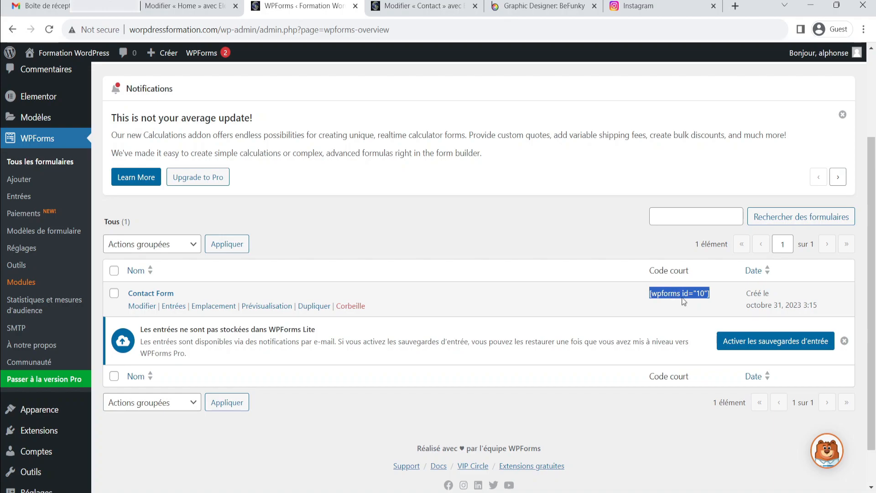
{"action": "left_click", "coordinate": [417, 7]}
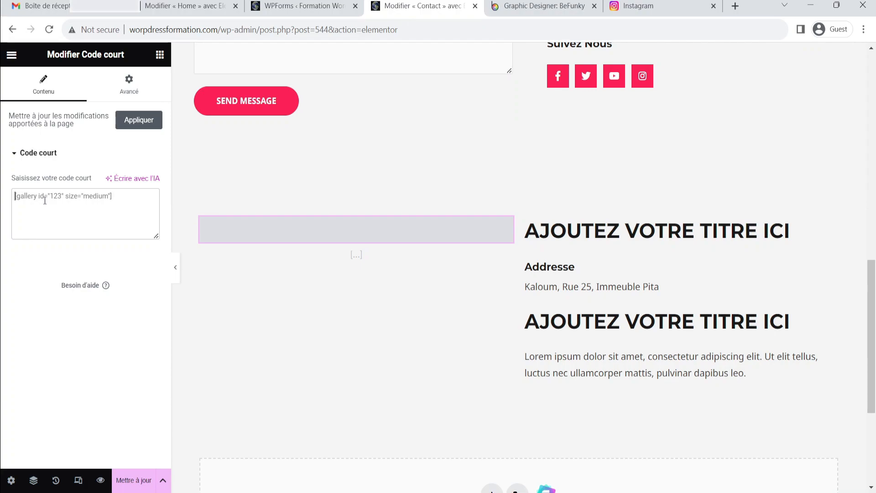
{"action": "key", "text": "ctrl+v"}
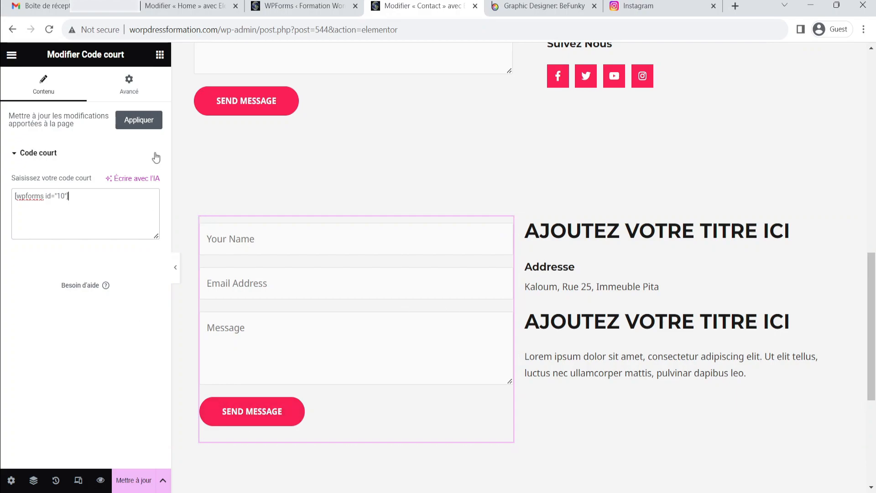
{"action": "left_click", "coordinate": [143, 484]}
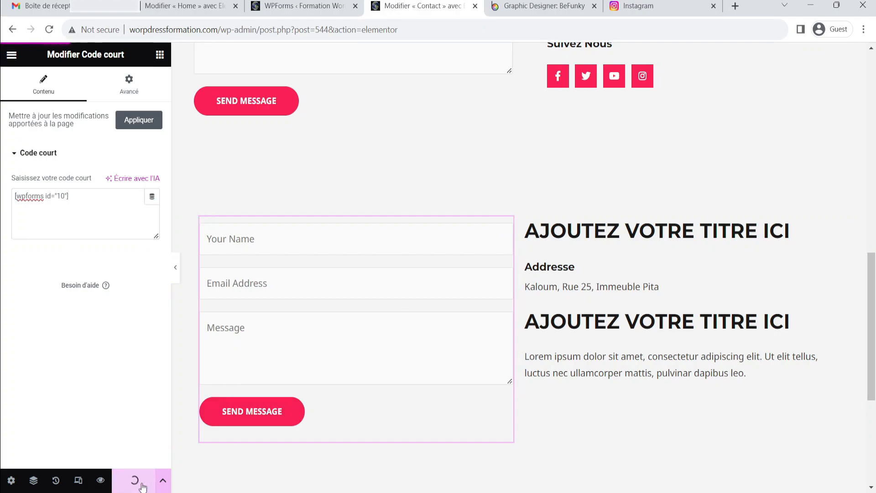
Preview the new section with the editor panel hidden, comparing it with the original contact section above
{"action": "left_click", "coordinate": [176, 269]}
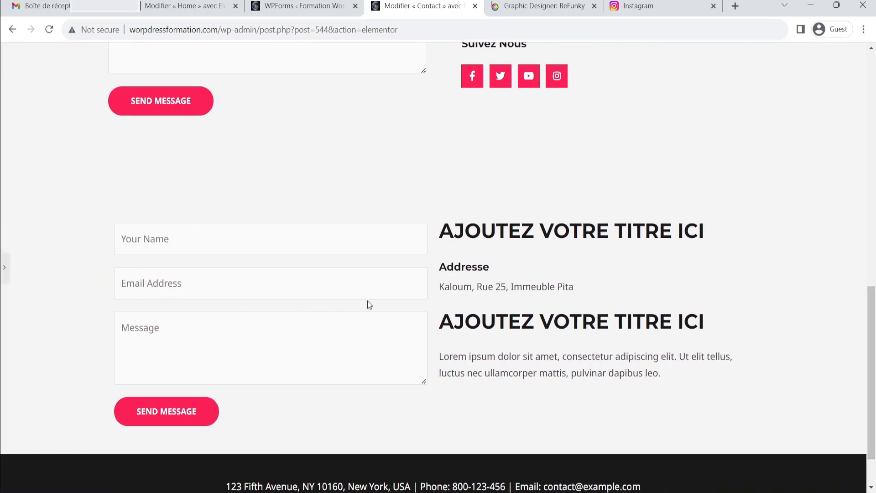
{"action": "scroll", "coordinate": [511, 341], "scroll_direction": "up", "scroll_amount": 4}
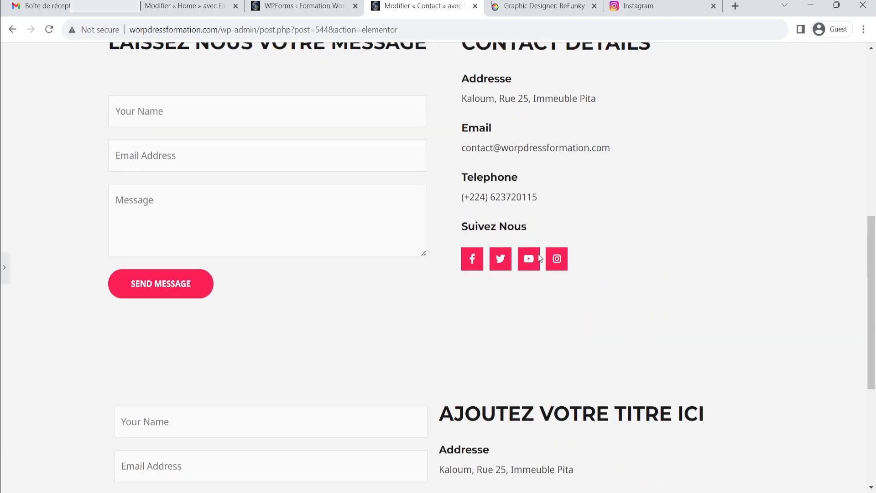
{"action": "scroll", "coordinate": [521, 288], "scroll_direction": "down", "scroll_amount": 5}
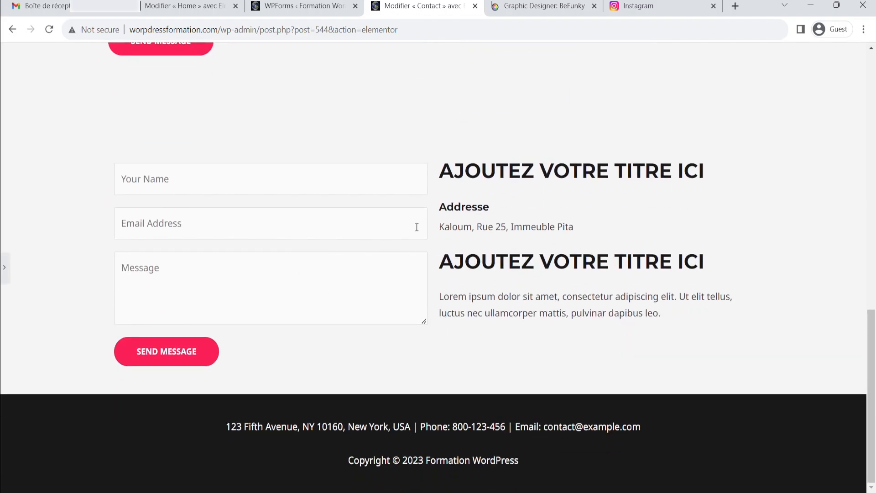
{"action": "scroll", "coordinate": [165, 240], "scroll_direction": "up", "scroll_amount": 3}
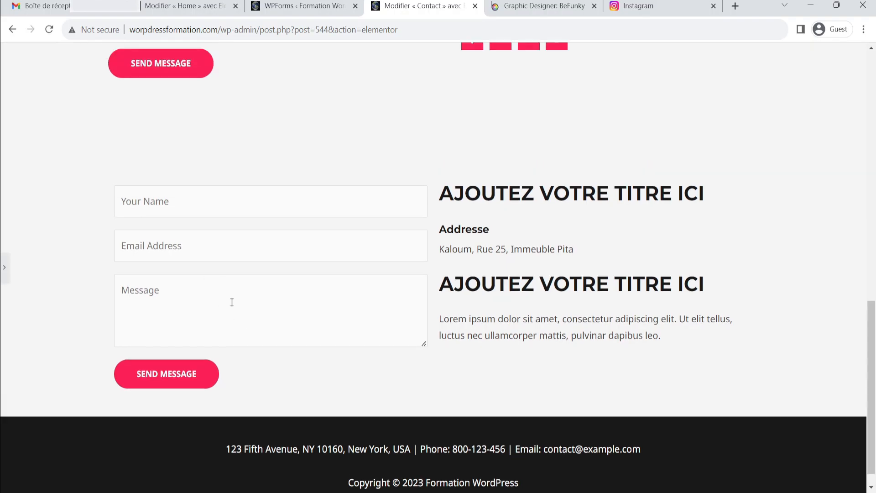
{"action": "left_click", "coordinate": [3, 269]}
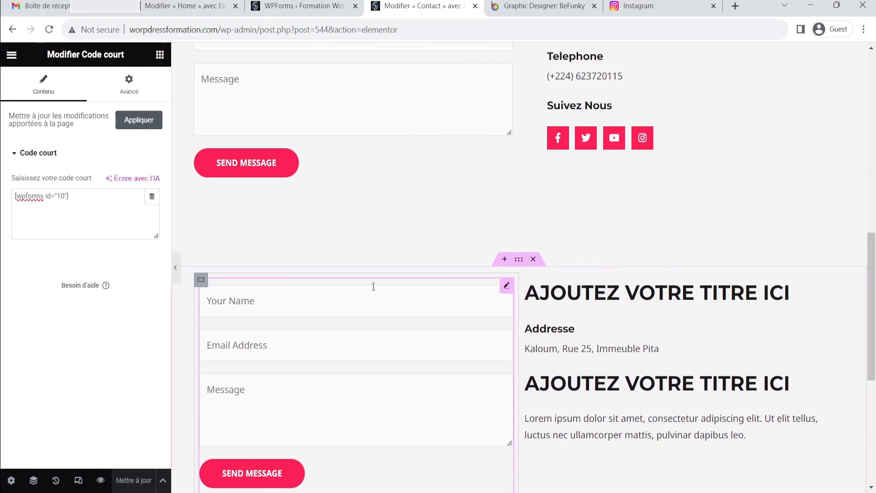
{"action": "scroll", "coordinate": [387, 281], "scroll_direction": "up", "scroll_amount": 3}
{"action": "scroll", "coordinate": [390, 281], "scroll_direction": "up", "scroll_amount": 3}
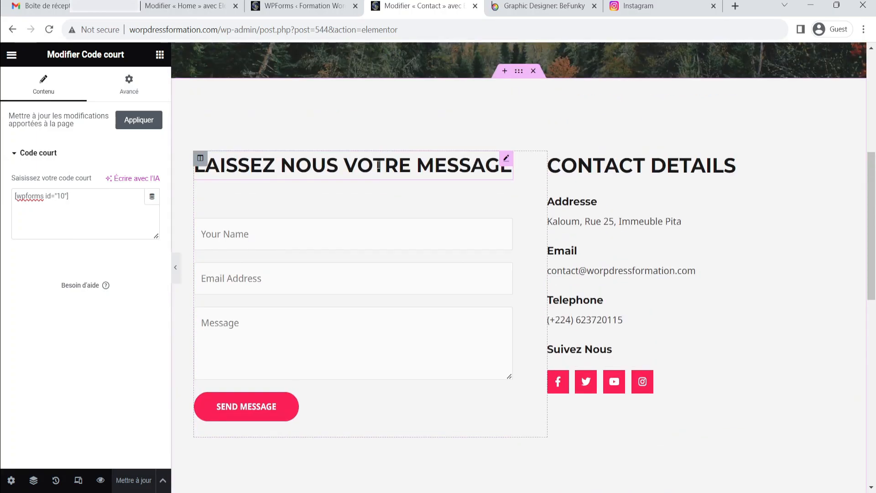
Add a Heading widget above the form in the new section's left column
{"action": "scroll", "coordinate": [176, 266], "scroll_direction": "down", "scroll_amount": 3}
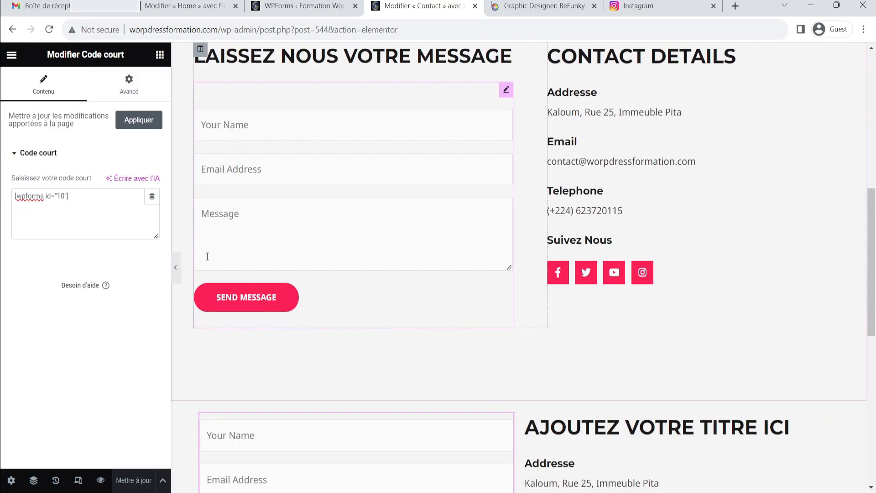
{"action": "left_click", "coordinate": [159, 54]}
{"action": "left_click_drag", "start_coordinate": [46, 337], "coordinate": [318, 411]}
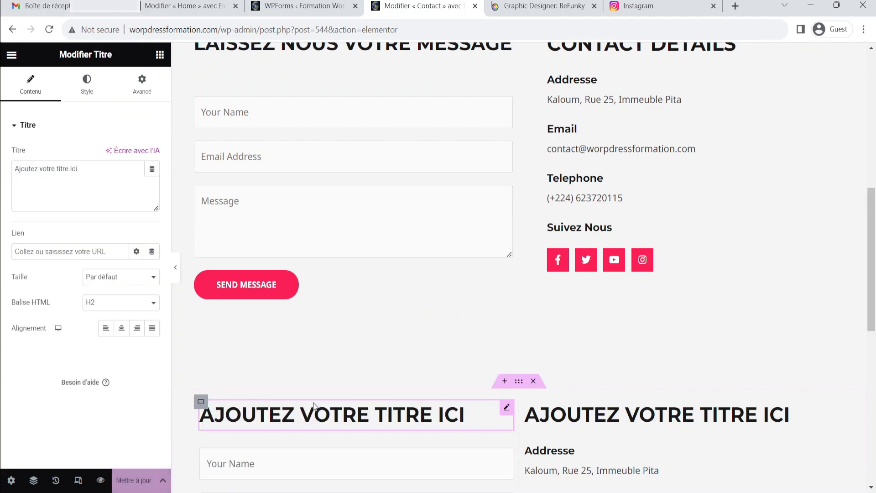
Compare the new section's layout with the original Laissez nous votre message and Contact Details section
{"action": "scroll", "coordinate": [367, 386], "scroll_direction": "down", "scroll_amount": 6}
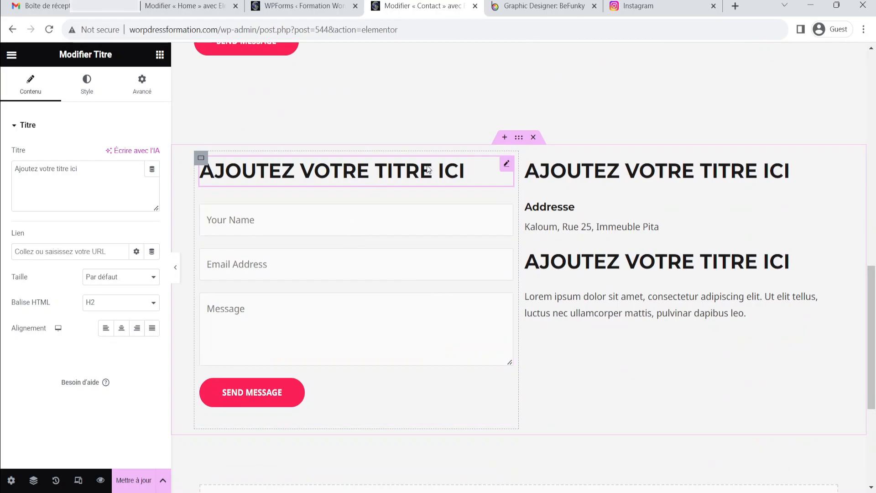
{"action": "scroll", "coordinate": [428, 169], "scroll_direction": "up", "scroll_amount": 8}
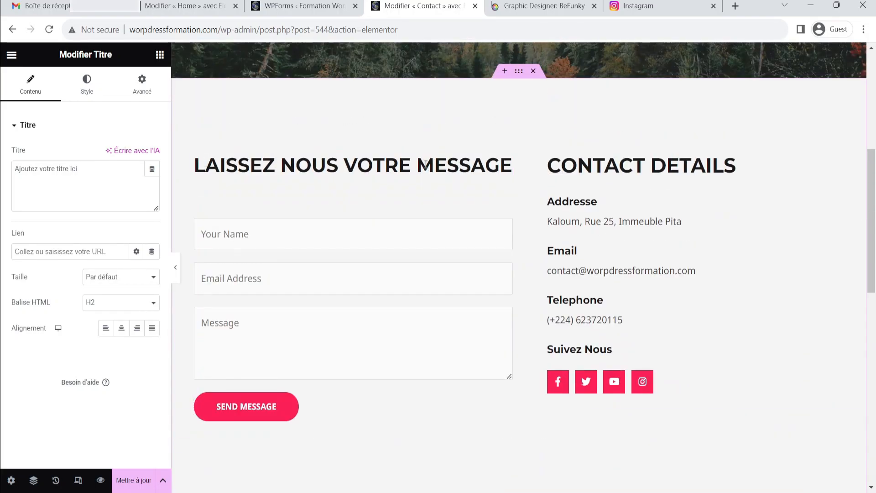
{"action": "scroll", "coordinate": [426, 228], "scroll_direction": "down", "scroll_amount": 5}
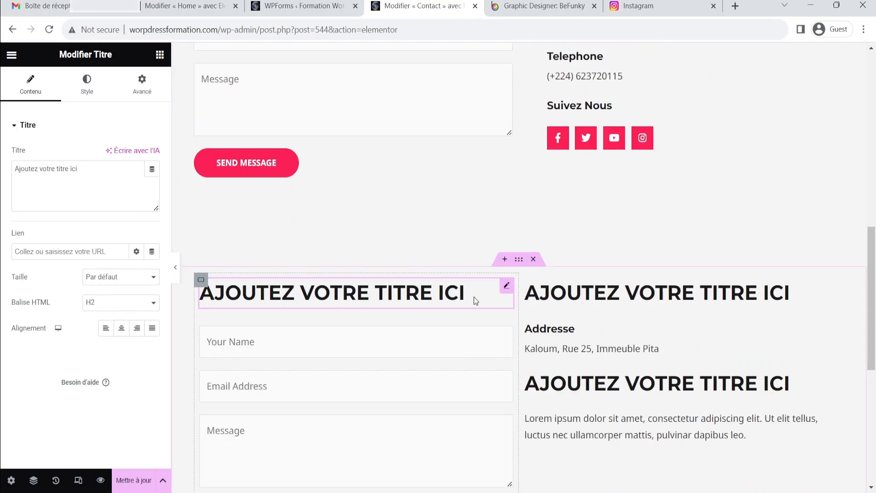
{"action": "scroll", "coordinate": [473, 297], "scroll_direction": "up", "scroll_amount": 3}
{"action": "scroll", "coordinate": [656, 92], "scroll_direction": "up", "scroll_amount": 2}
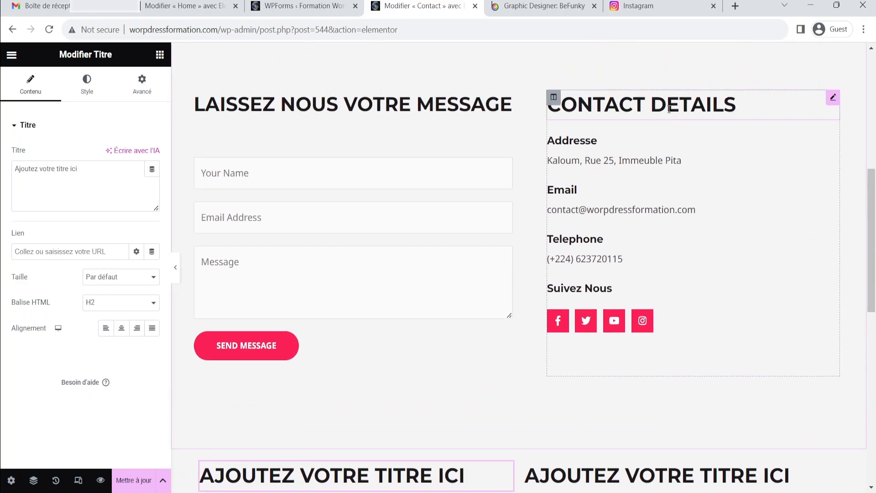
{"action": "scroll", "coordinate": [713, 289], "scroll_direction": "down", "scroll_amount": 4}
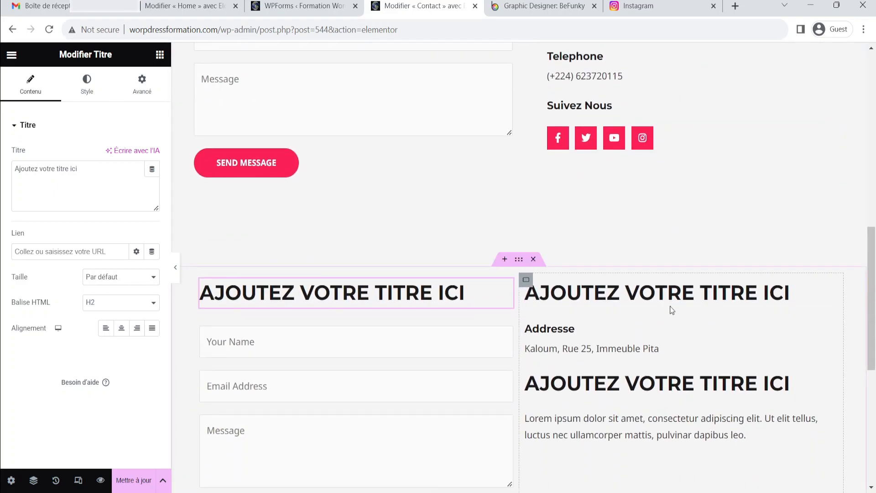
{"action": "scroll", "coordinate": [670, 308], "scroll_direction": "up", "scroll_amount": 4}
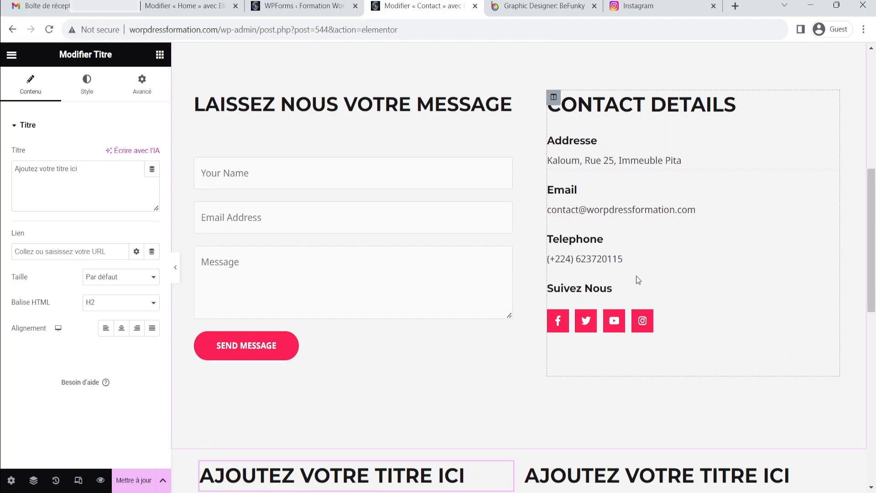
{"action": "scroll", "coordinate": [637, 315], "scroll_direction": "down", "scroll_amount": 1}
{"action": "scroll", "coordinate": [633, 437], "scroll_direction": "down", "scroll_amount": 4}
{"action": "left_click", "coordinate": [574, 472]}
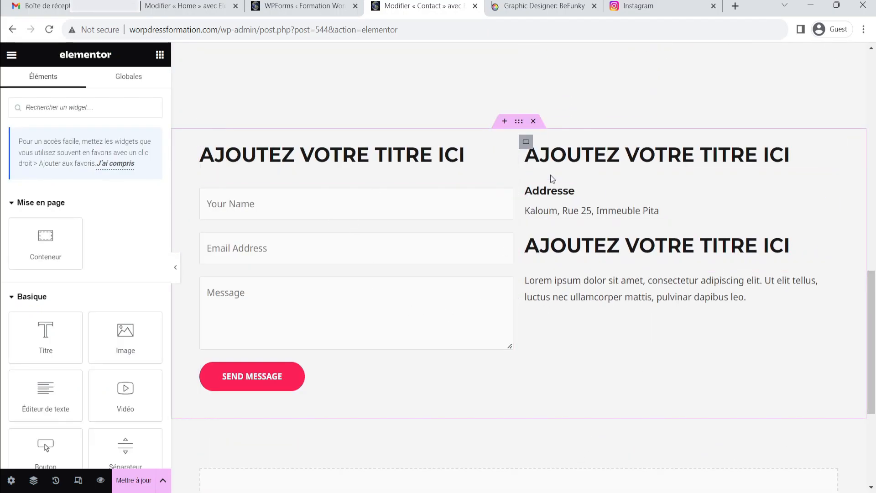
{"action": "scroll", "coordinate": [624, 311], "scroll_direction": "up", "scroll_amount": 4}
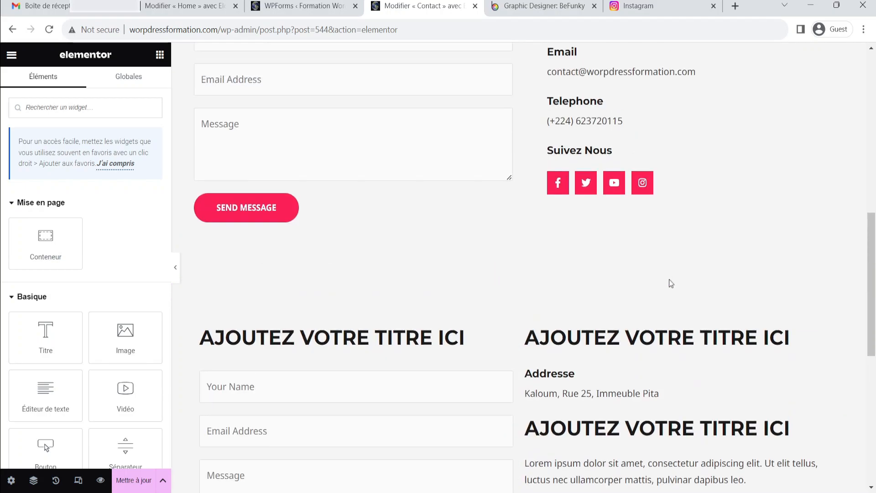
{"action": "scroll", "coordinate": [642, 326], "scroll_direction": "down", "scroll_amount": 4}
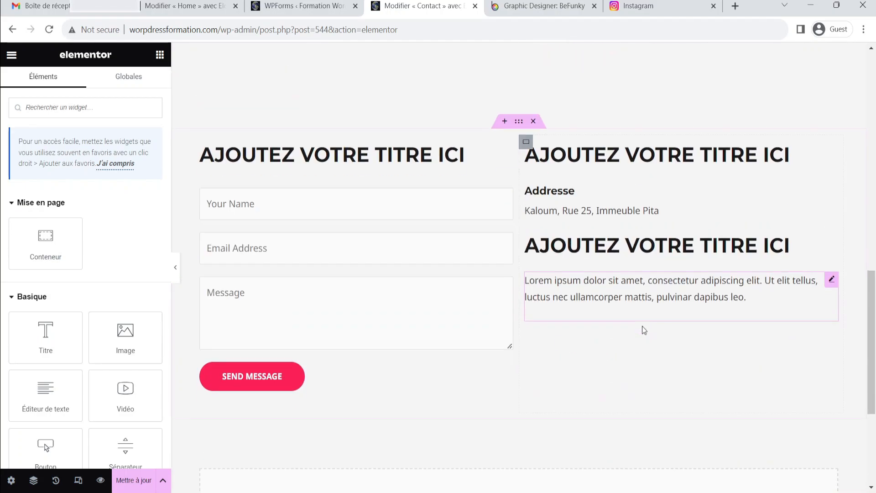
{"action": "scroll", "coordinate": [631, 320], "scroll_direction": "down", "scroll_amount": 2}
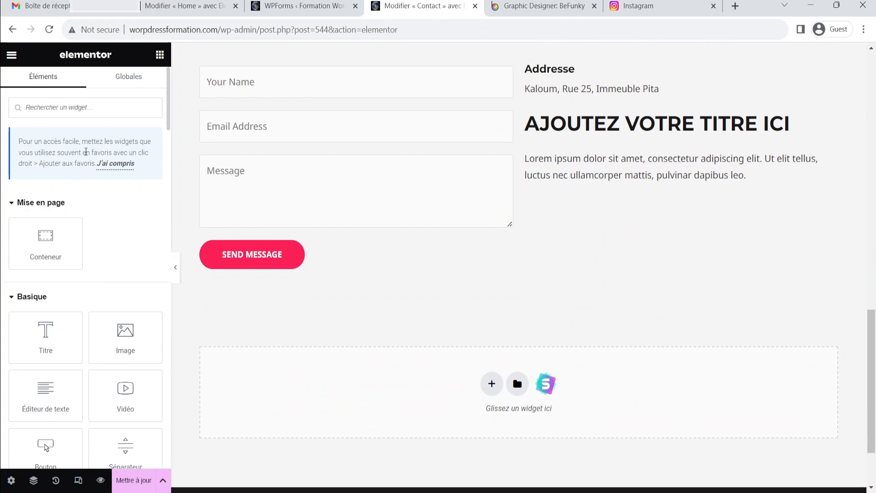
Add a Social Icons widget and place it in the new section's right column below the paragraph text
{"action": "left_click", "coordinate": [160, 56]}
{"action": "scroll", "coordinate": [29, 231], "scroll_direction": "down", "scroll_amount": 3}
{"action": "scroll", "coordinate": [31, 196], "scroll_direction": "down", "scroll_amount": 3}
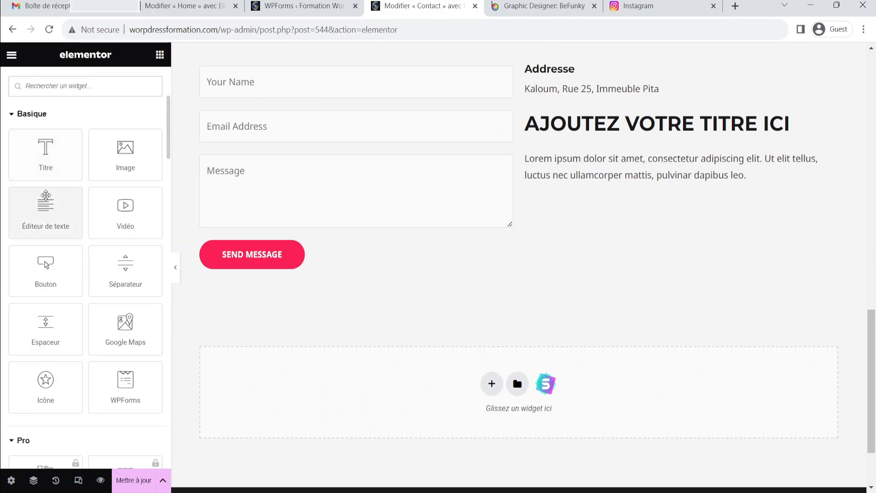
{"action": "scroll", "coordinate": [18, 251], "scroll_direction": "down", "scroll_amount": 4}
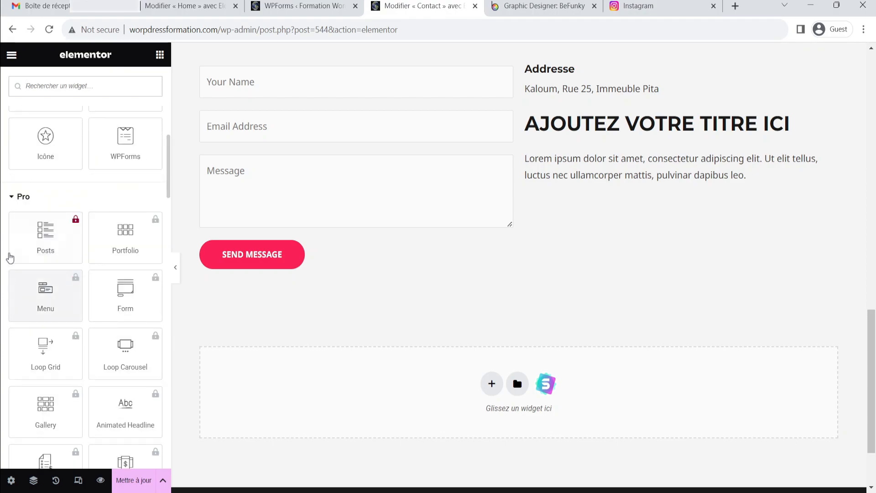
{"action": "left_click", "coordinate": [10, 199]}
{"action": "scroll", "coordinate": [27, 205], "scroll_direction": "down", "scroll_amount": 3}
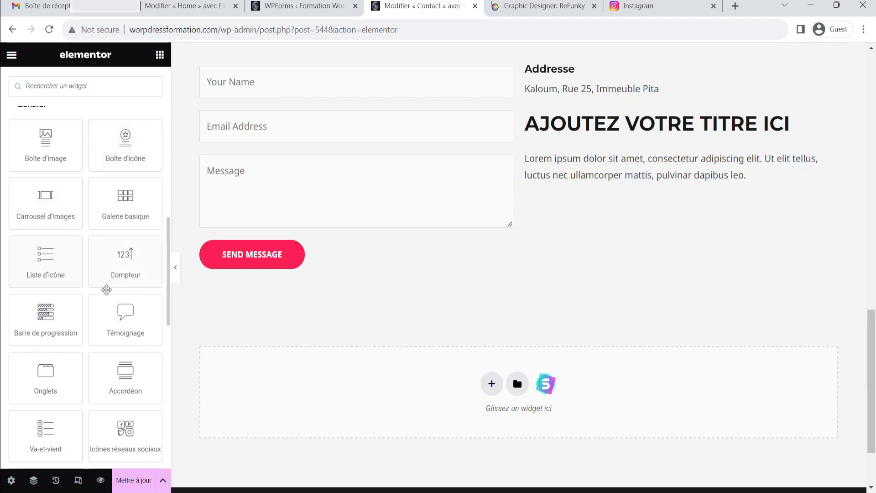
{"action": "scroll", "coordinate": [123, 314], "scroll_direction": "down", "scroll_amount": 1}
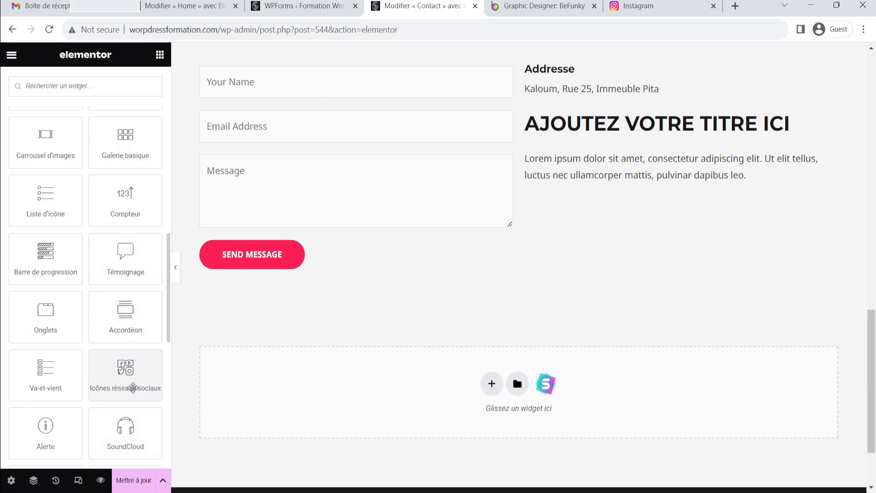
{"action": "left_click", "coordinate": [134, 384]}
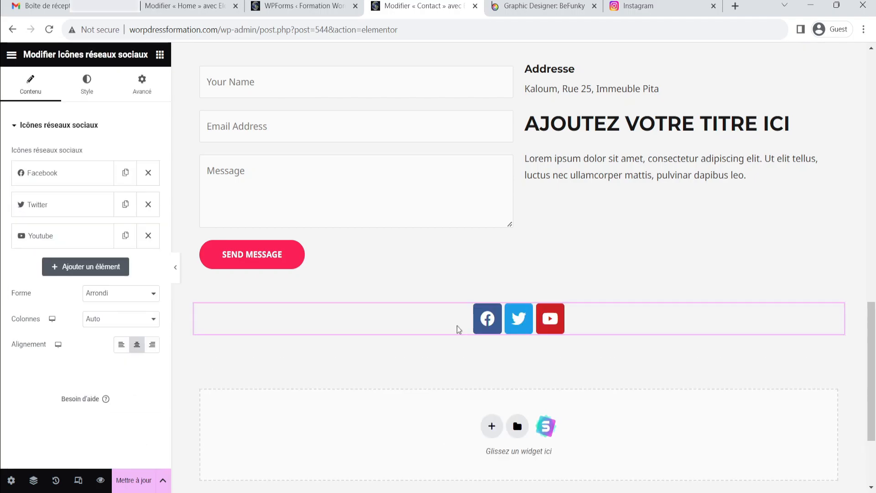
{"action": "left_click_drag", "start_coordinate": [812, 304], "coordinate": [651, 197]}
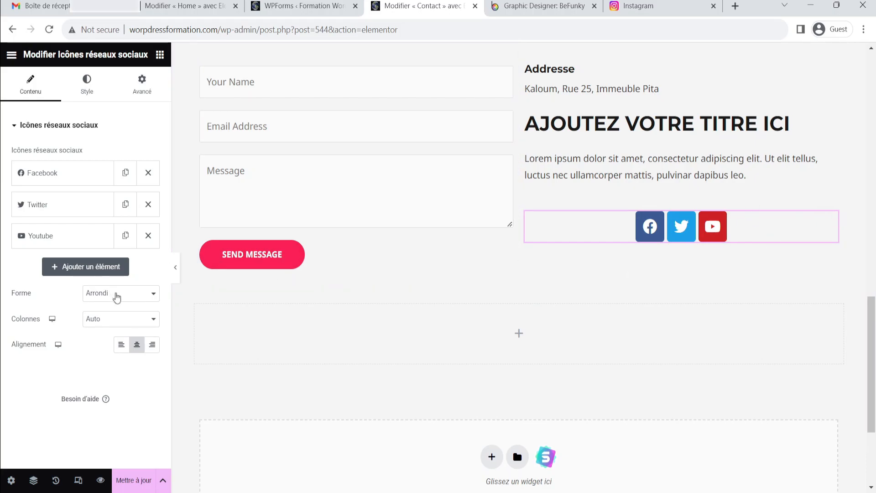
Set the social icons' shape to Cercle and add a fourth icon item, WordPress
{"action": "left_click", "coordinate": [124, 328]}
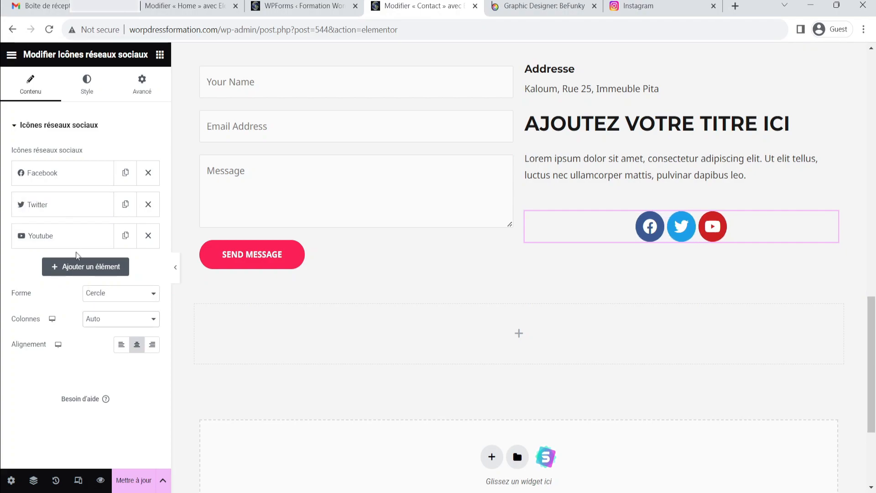
{"action": "left_click", "coordinate": [82, 267]}
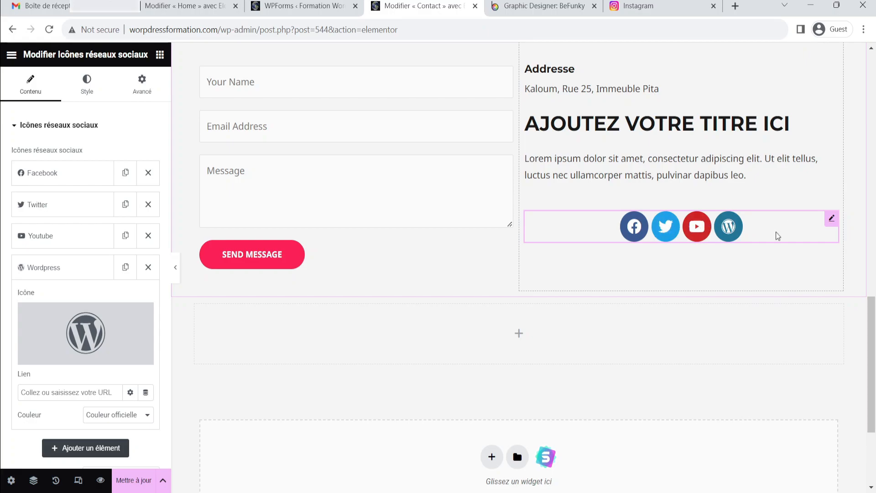
Preview the new section with the editor panel hidden, comparing its social icons with the original Contact Details icons
{"action": "left_click", "coordinate": [177, 268]}
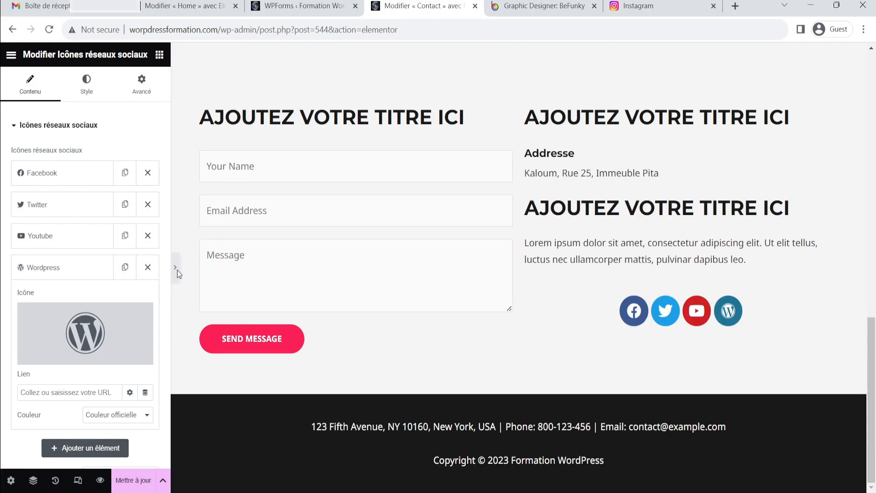
{"action": "scroll", "coordinate": [624, 323], "scroll_direction": "up", "scroll_amount": 8}
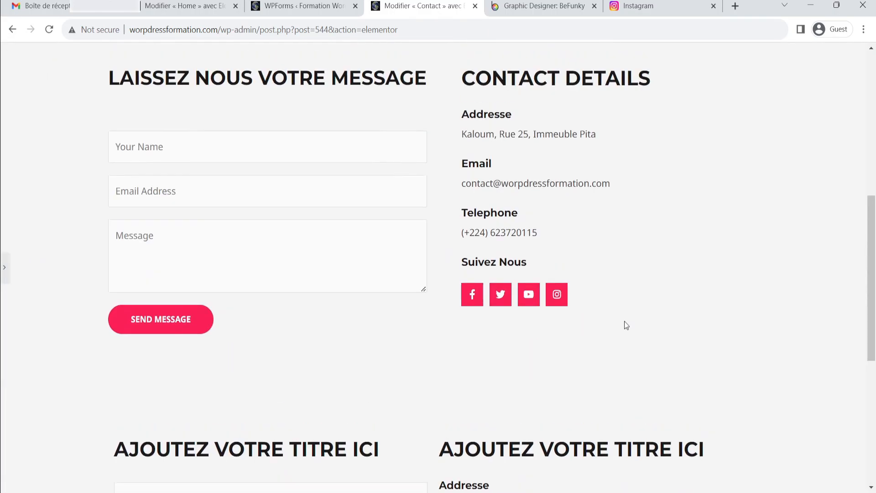
{"action": "scroll", "coordinate": [625, 318], "scroll_direction": "down", "scroll_amount": 6}
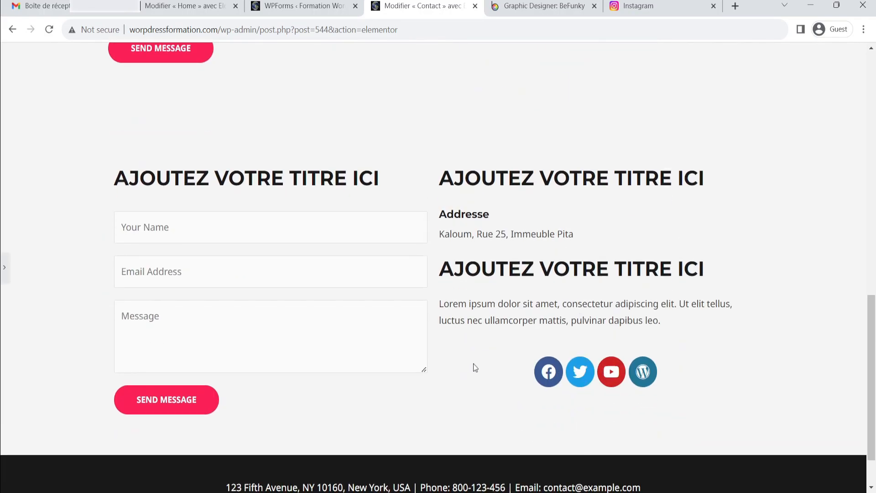
{"action": "scroll", "coordinate": [468, 366], "scroll_direction": "up", "scroll_amount": 4}
{"action": "scroll", "coordinate": [470, 344], "scroll_direction": "down", "scroll_amount": 4}
{"action": "left_click", "coordinate": [6, 272]}
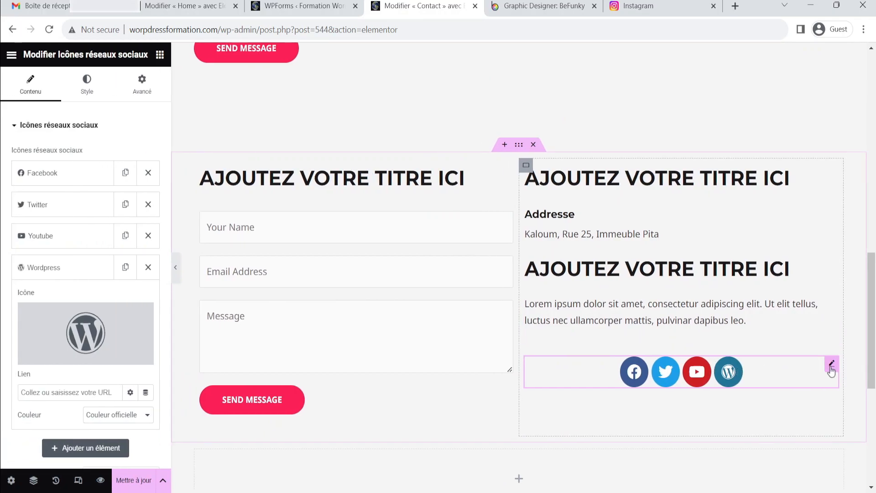
Align the social icons to the left and update the page
{"action": "left_click", "coordinate": [87, 85]}
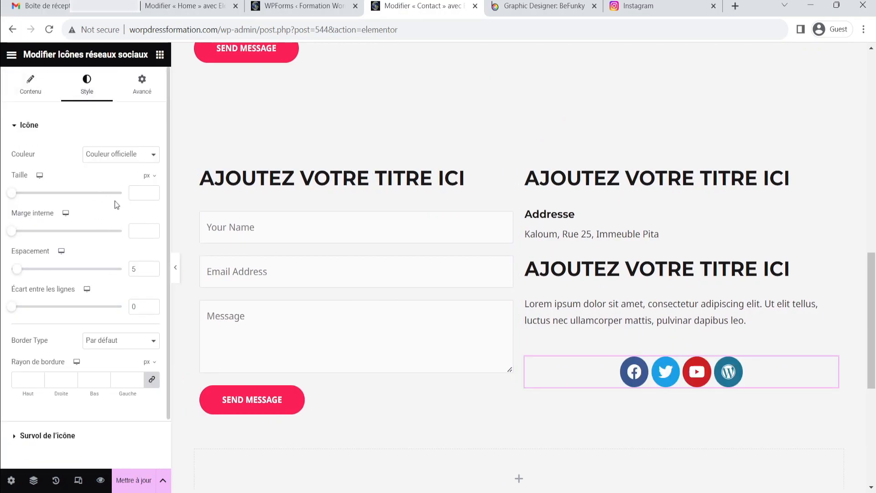
{"action": "scroll", "coordinate": [112, 208], "scroll_direction": "down", "scroll_amount": 1}
{"action": "scroll", "coordinate": [84, 215], "scroll_direction": "up", "scroll_amount": 1}
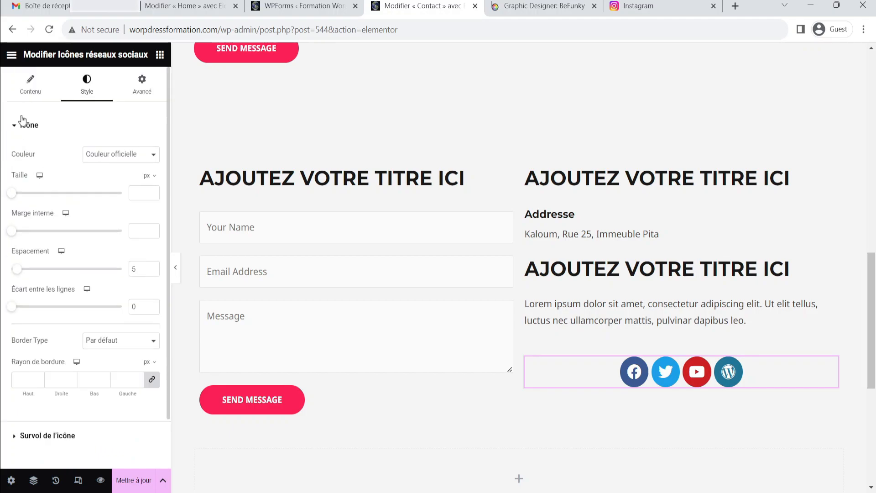
{"action": "left_click", "coordinate": [30, 86]}
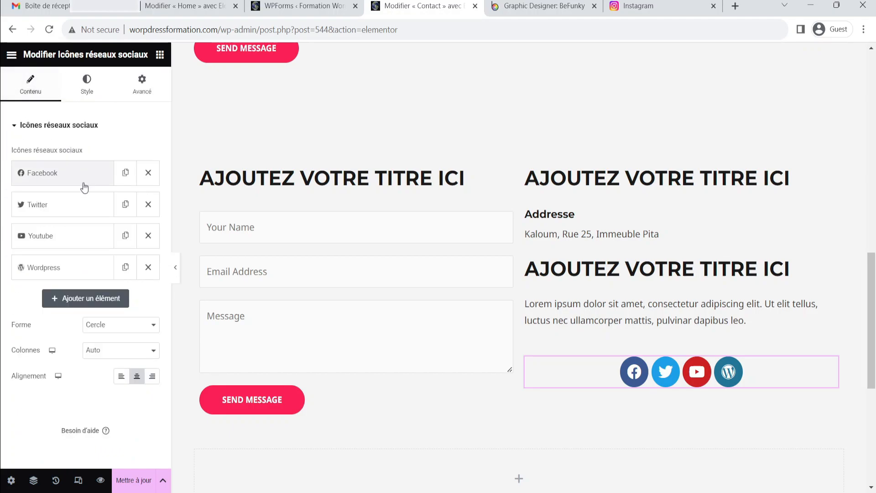
{"action": "left_click", "coordinate": [121, 376]}
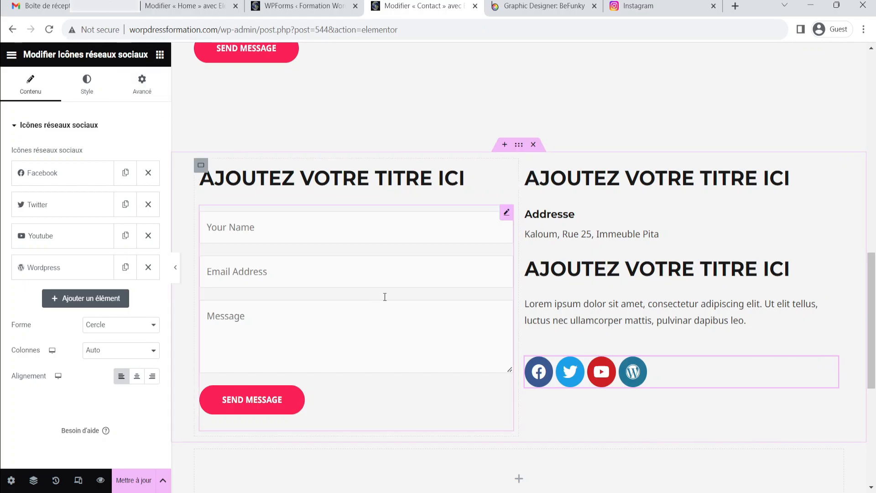
{"action": "left_click", "coordinate": [129, 483]}
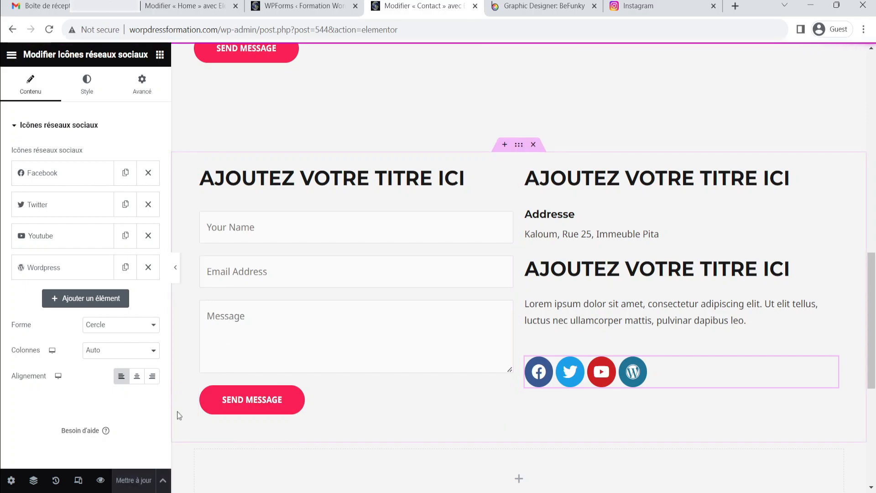
Preview the whole Contact page with the panel hidden, comparing the new section with the original one
{"action": "left_click", "coordinate": [175, 267]}
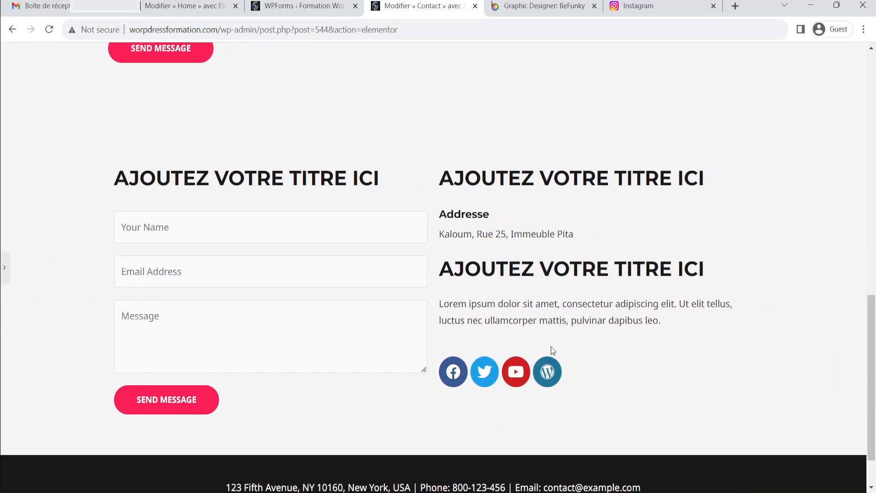
{"action": "scroll", "coordinate": [653, 372], "scroll_direction": "up", "scroll_amount": 8}
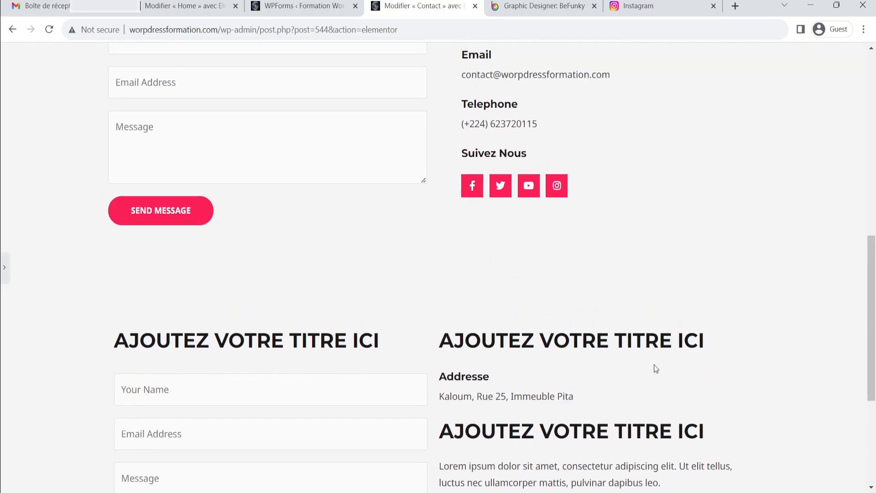
{"action": "scroll", "coordinate": [657, 368], "scroll_direction": "up", "scroll_amount": 6}
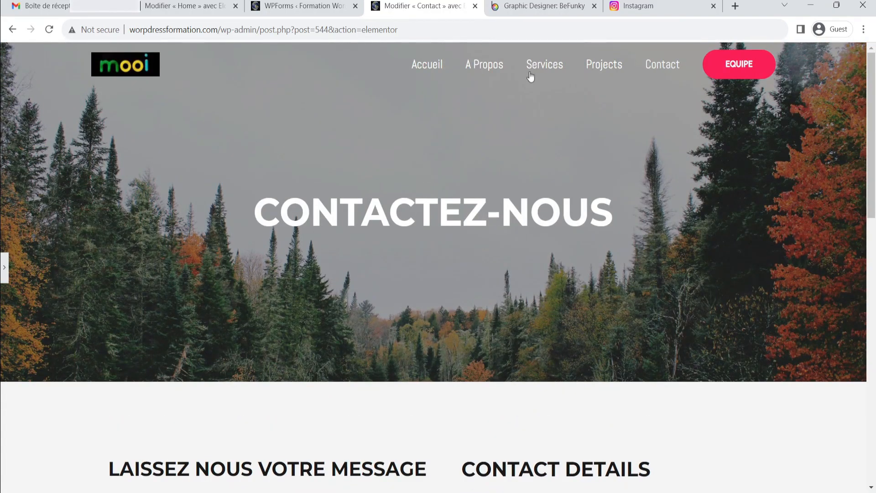
{"action": "scroll", "coordinate": [530, 77], "scroll_direction": "down", "scroll_amount": 8}
{"action": "left_click", "coordinate": [5, 268]}
{"action": "scroll", "coordinate": [362, 254], "scroll_direction": "down", "scroll_amount": 8}
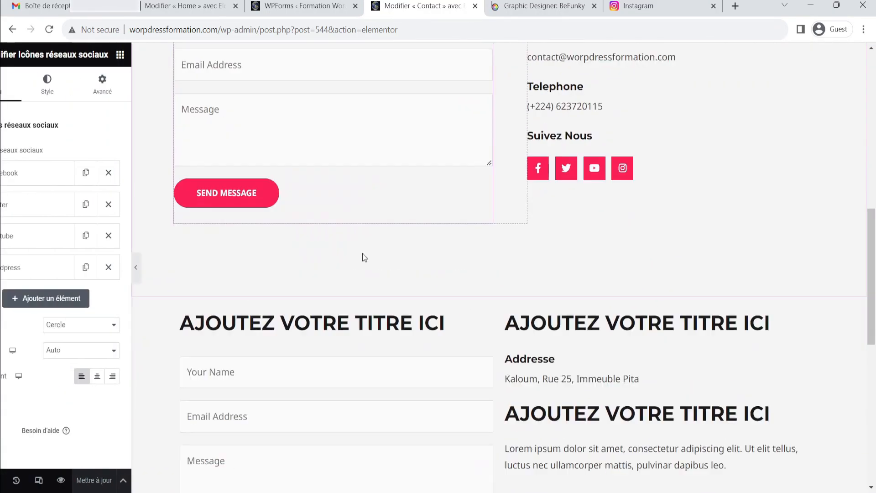
Select the new section's shortcode form and compare it with the original Laissez nous votre message form above
{"action": "left_click", "coordinate": [506, 144]}
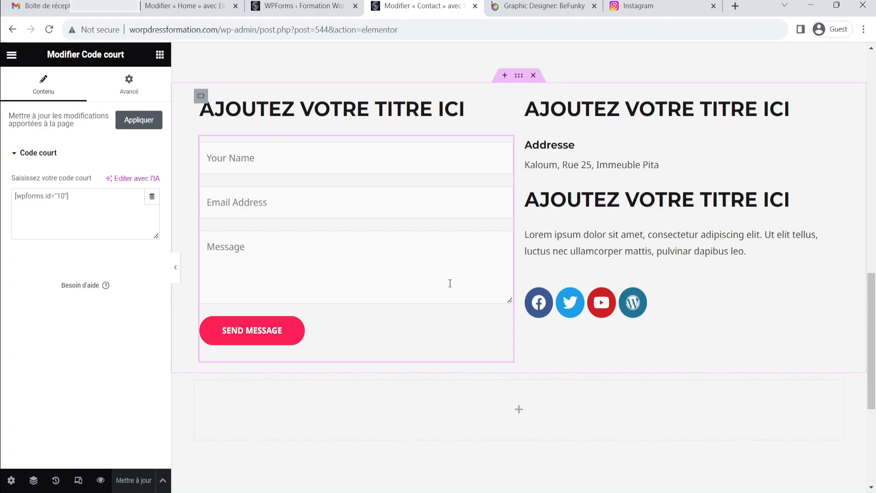
{"action": "scroll", "coordinate": [566, 251], "scroll_direction": "down", "scroll_amount": 5}
{"action": "scroll", "coordinate": [564, 278], "scroll_direction": "up", "scroll_amount": 6}
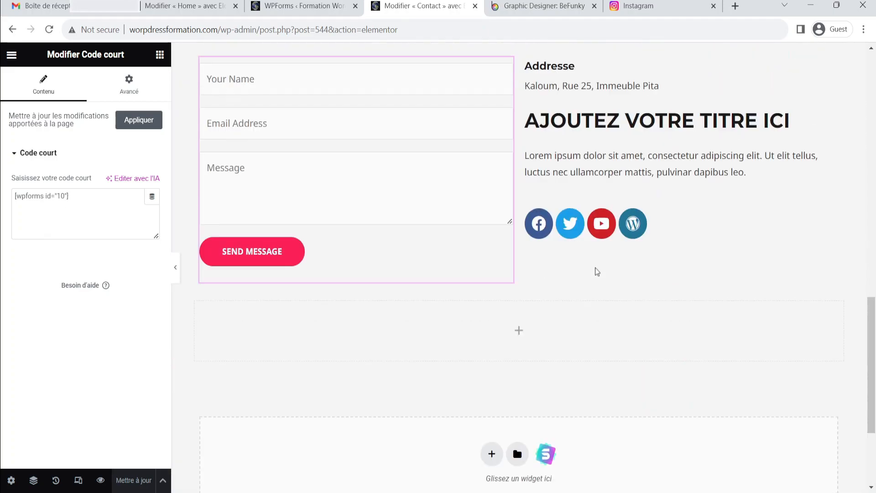
{"action": "scroll", "coordinate": [579, 368], "scroll_direction": "up", "scroll_amount": 9}
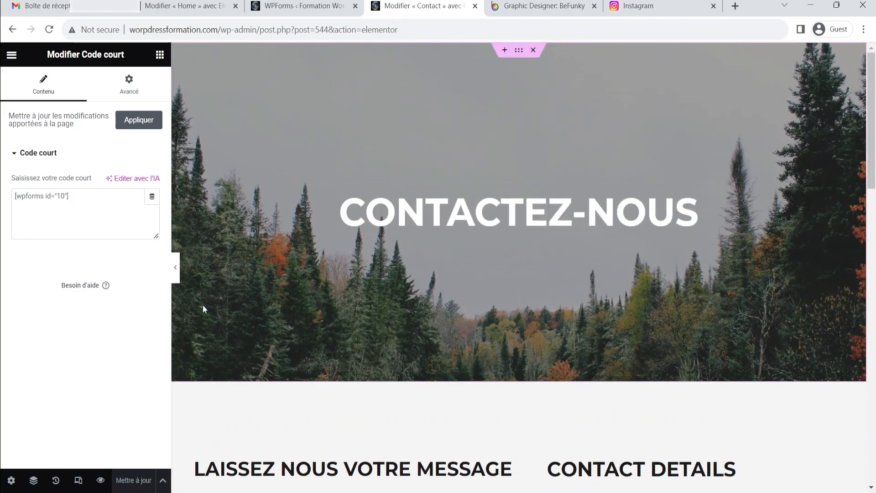
{"action": "left_click", "coordinate": [175, 268]}
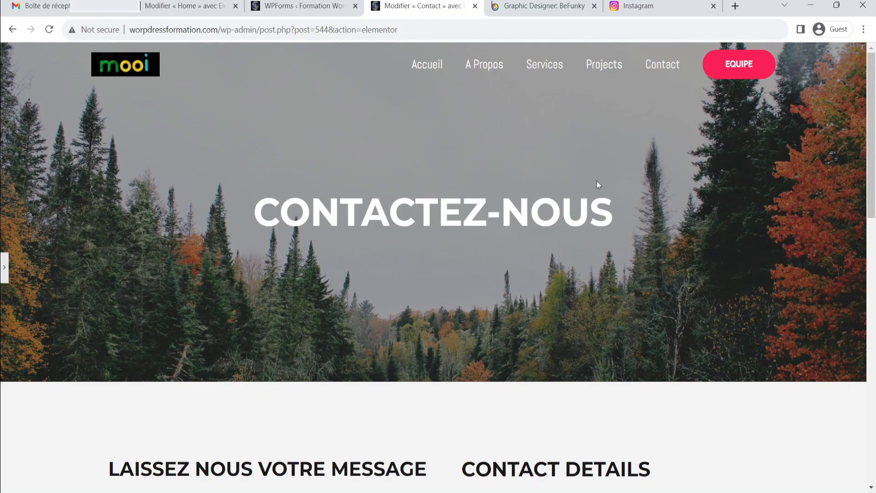
{"action": "scroll", "coordinate": [552, 351], "scroll_direction": "down", "scroll_amount": 12}
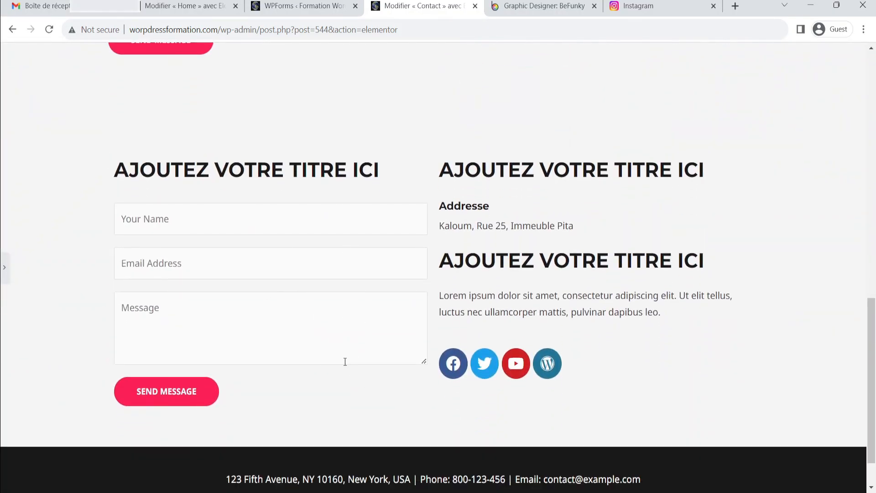
{"action": "scroll", "coordinate": [428, 318], "scroll_direction": "up", "scroll_amount": 10}
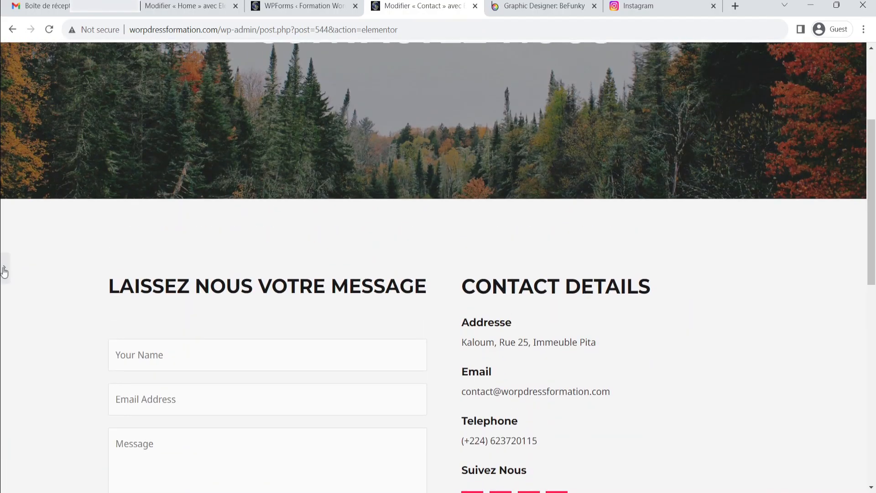
{"action": "left_click", "coordinate": [4, 272]}
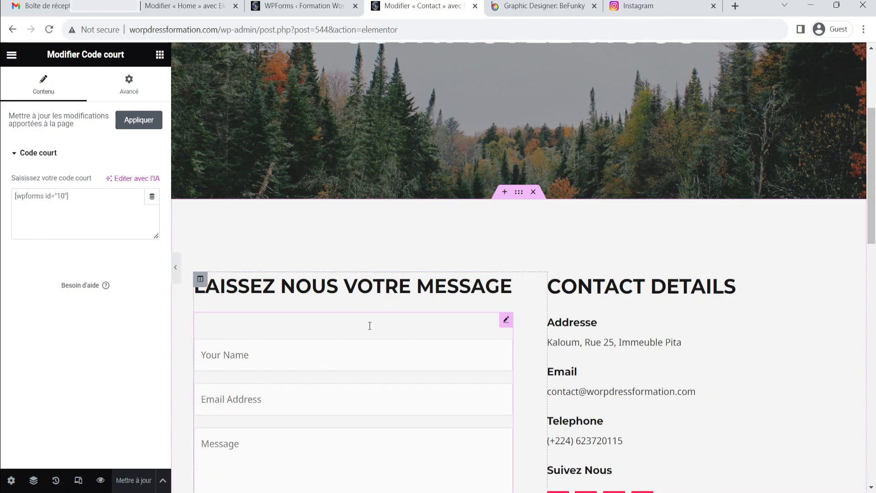
{"action": "scroll", "coordinate": [474, 204], "scroll_direction": "up", "scroll_amount": 2}
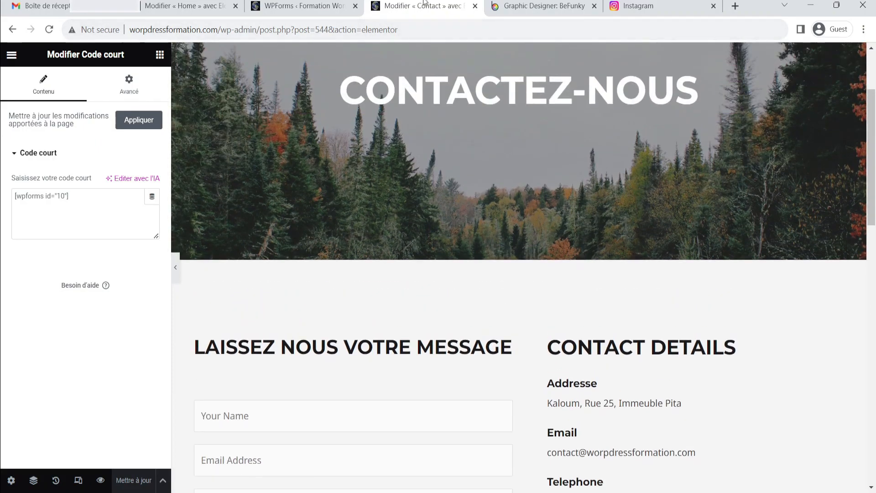
Close the Contact page editor tab and open Contact Form in the WPForms form builder
{"action": "left_click", "coordinate": [474, 6]}
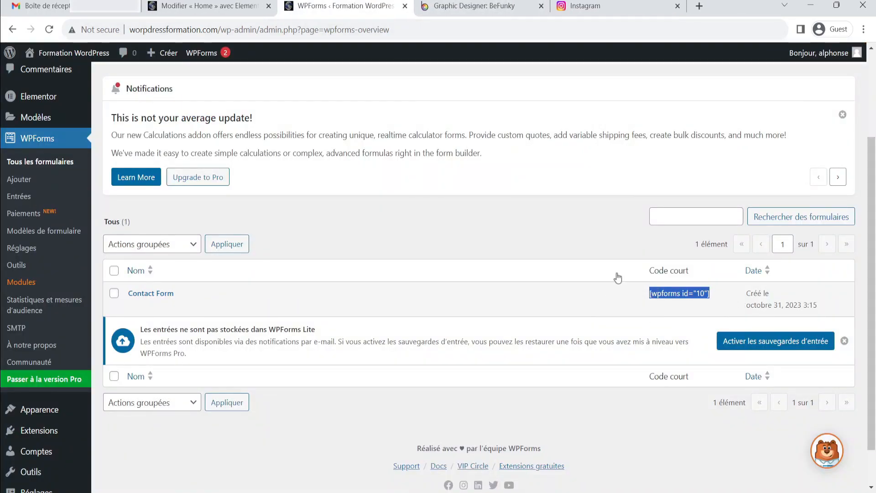
{"action": "left_click", "coordinate": [679, 293]}
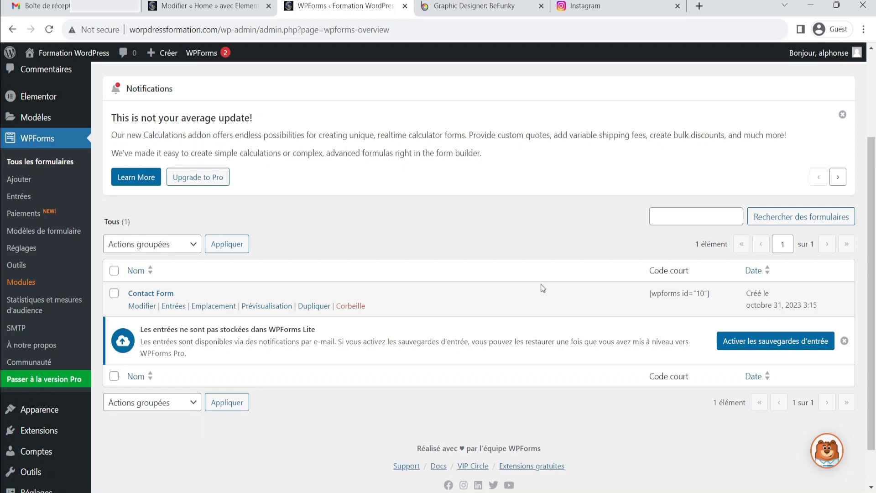
{"action": "left_click", "coordinate": [152, 294]}
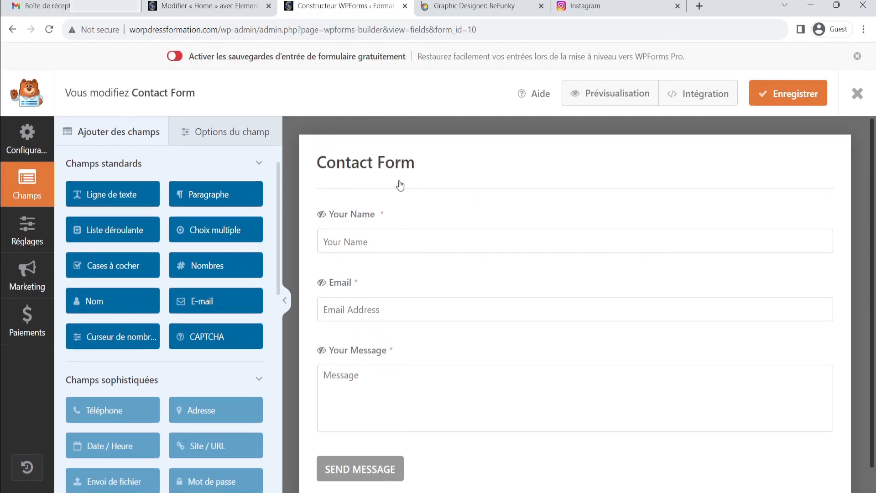
{"action": "scroll", "coordinate": [403, 189], "scroll_direction": "down", "scroll_amount": 1}
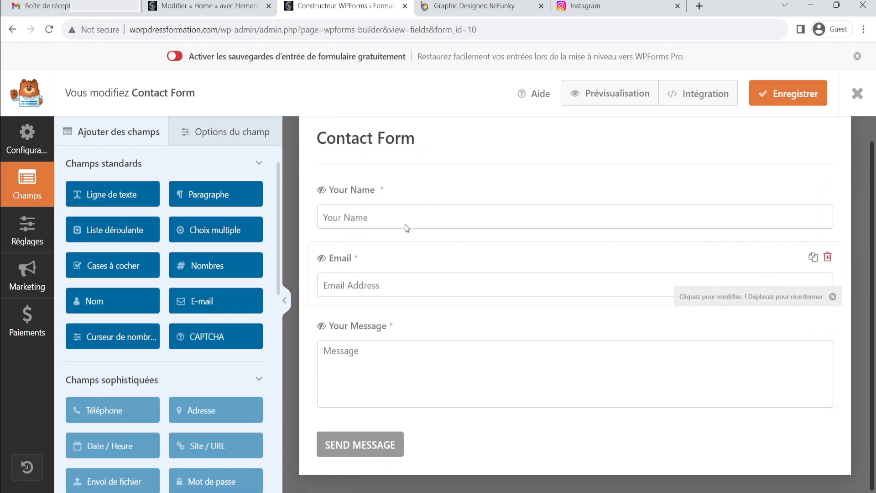
{"action": "scroll", "coordinate": [411, 247], "scroll_direction": "up", "scroll_amount": 1}
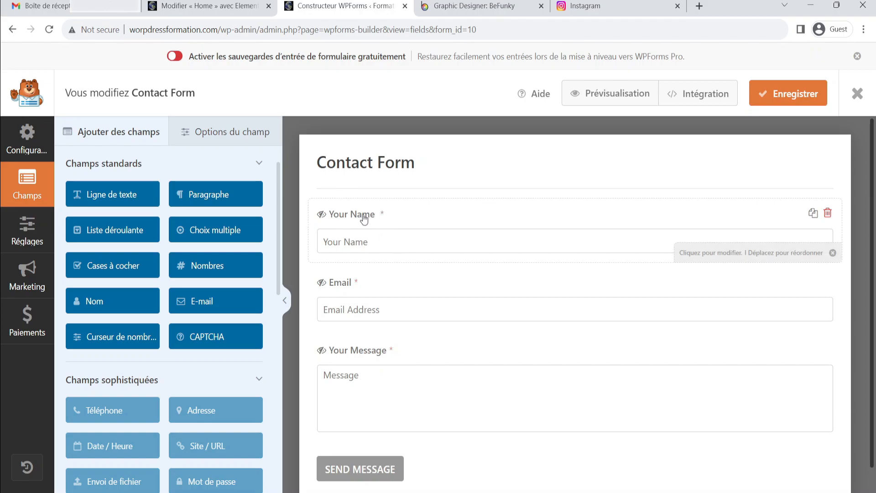
{"action": "scroll", "coordinate": [411, 375], "scroll_direction": "down", "scroll_amount": 1}
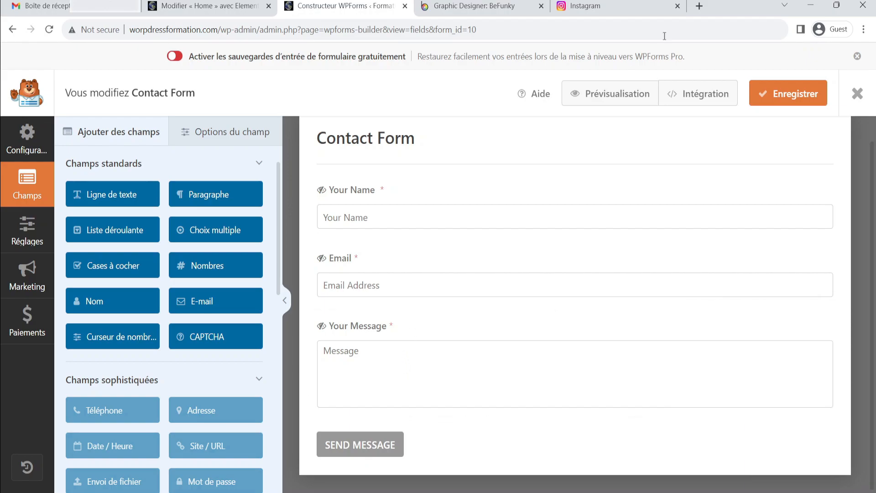
Open wordpressformation.com in a new tab and view the Contact page, comparing the original and new contact forms
{"action": "left_click", "coordinate": [700, 6]}
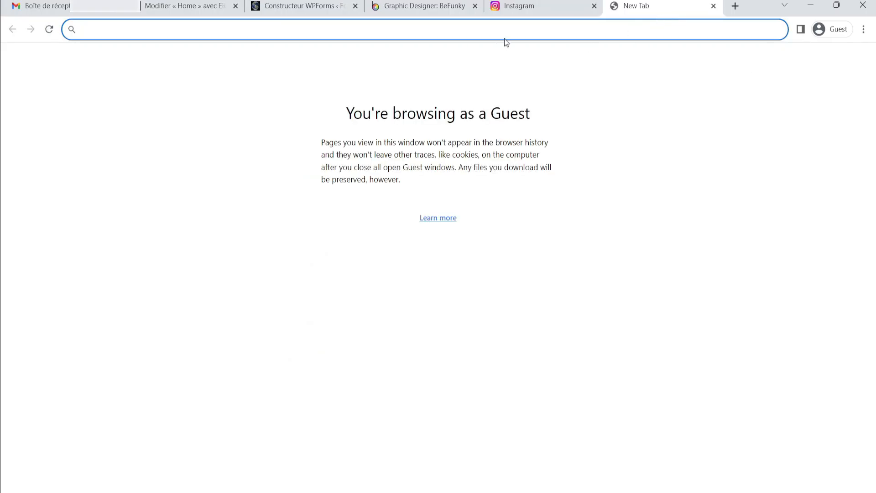
{"action": "type", "text": "wordpress"}
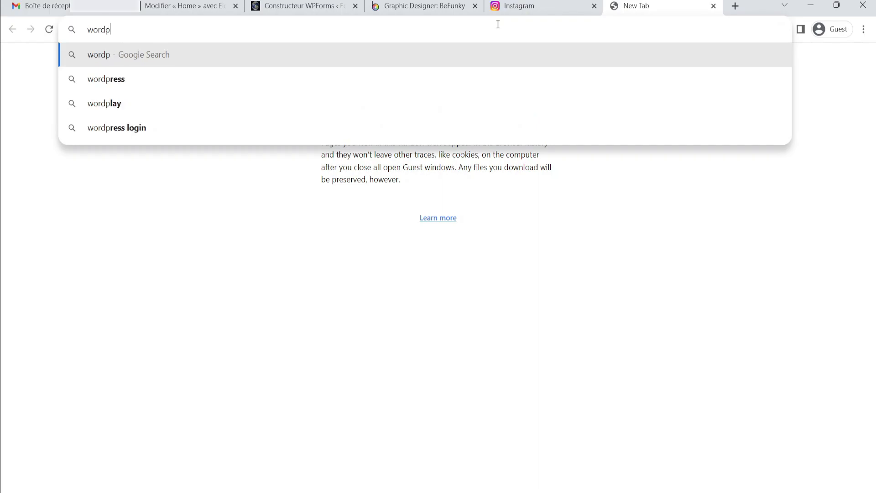
{"action": "type", "text": "or"}
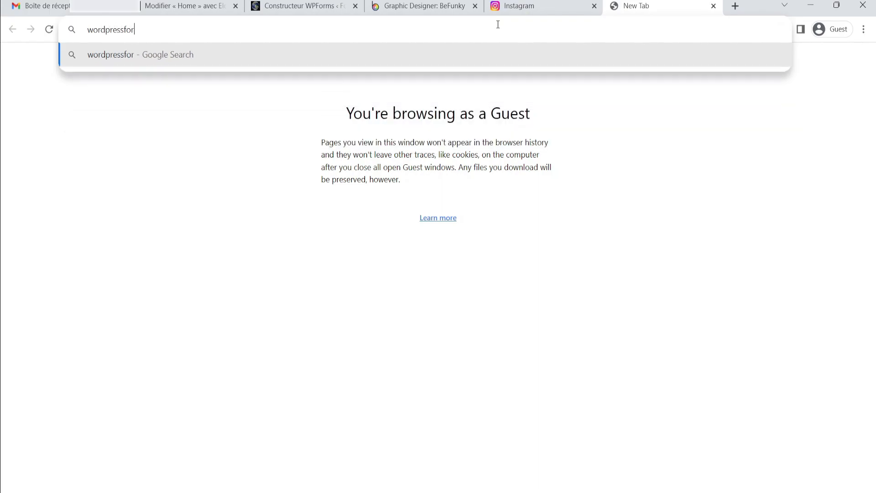
{"action": "type", "text": "mation.com"}
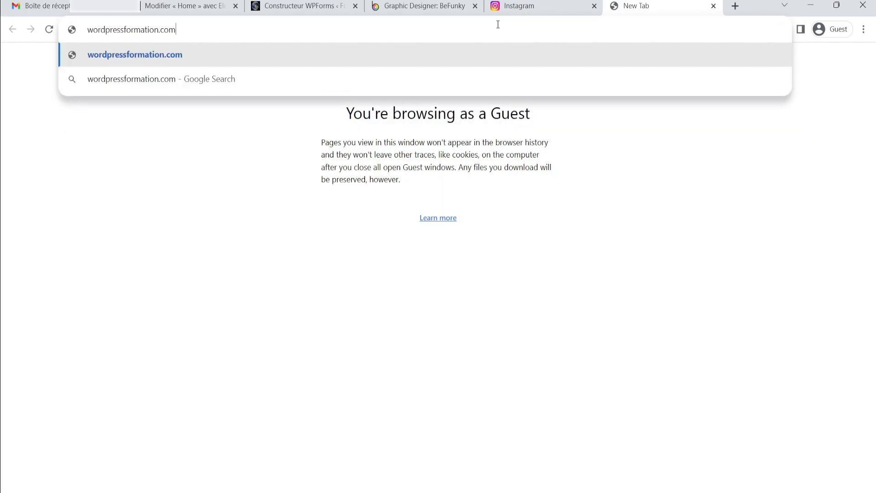
{"action": "key", "text": "Return"}
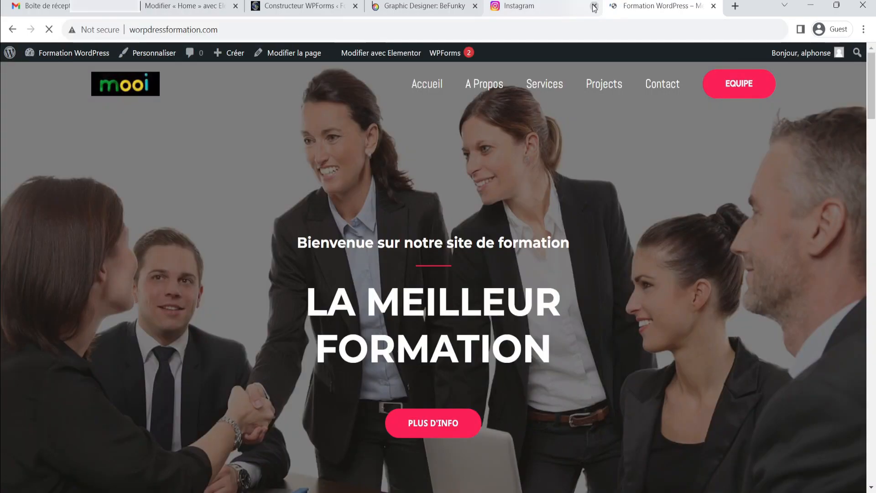
{"action": "left_click", "coordinate": [594, 6]}
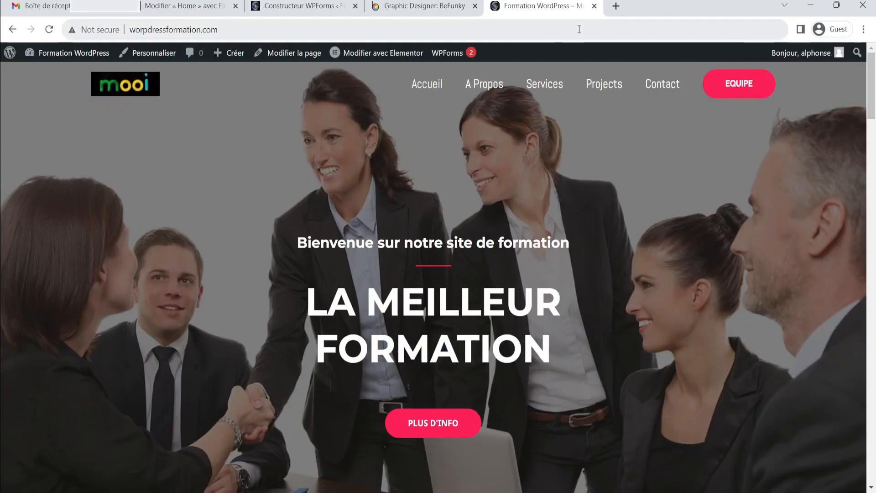
{"action": "left_click", "coordinate": [665, 91]}
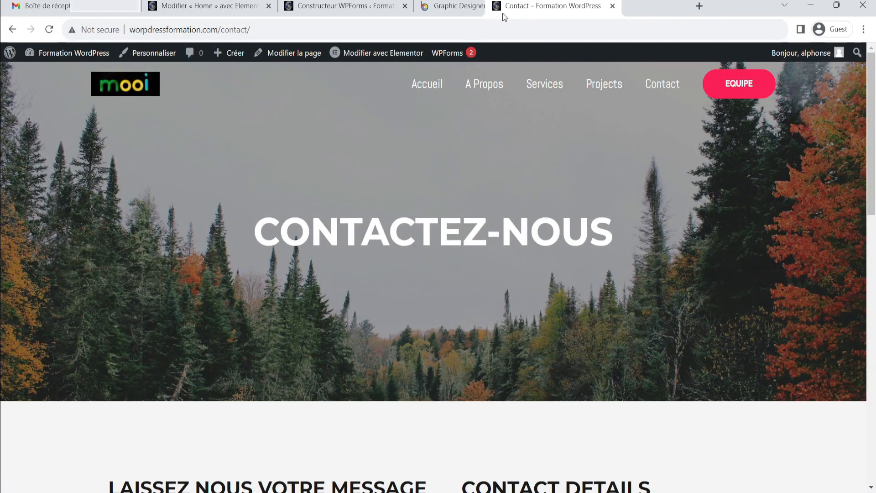
{"action": "left_click_drag", "start_coordinate": [502, 15], "coordinate": [479, 12]}
{"action": "scroll", "coordinate": [495, 178], "scroll_direction": "down", "scroll_amount": 9}
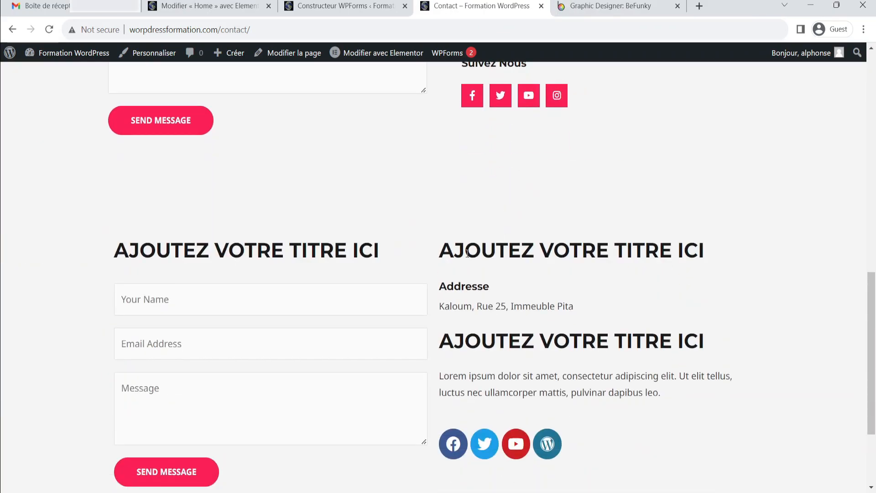
{"action": "scroll", "coordinate": [319, 294], "scroll_direction": "up", "scroll_amount": 8}
{"action": "scroll", "coordinate": [260, 362], "scroll_direction": "down", "scroll_amount": 3}
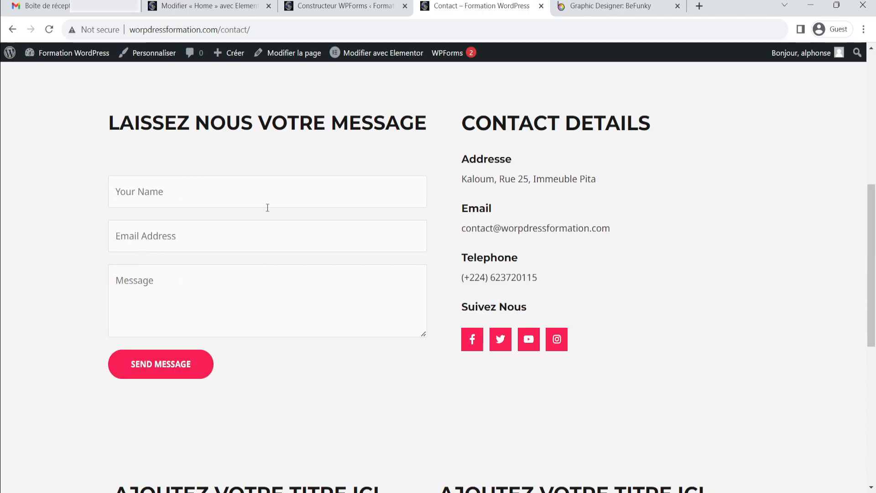
Back in the form builder, rename the name field's label to "Prénom et Nom"
{"action": "left_click", "coordinate": [342, 6]}
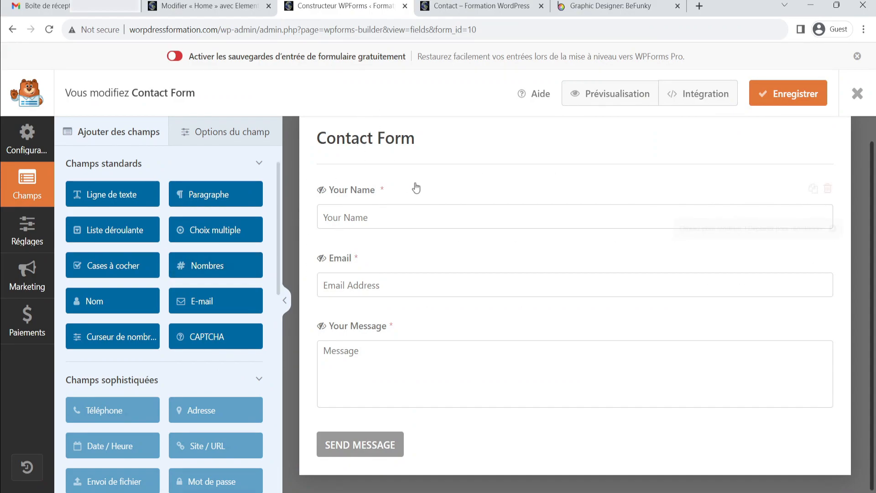
{"action": "left_click", "coordinate": [362, 195]}
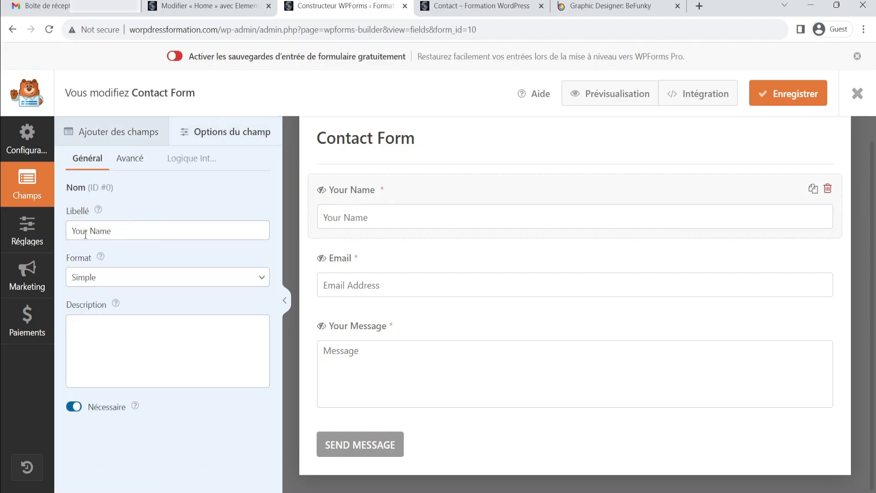
{"action": "left_click", "coordinate": [106, 234]}
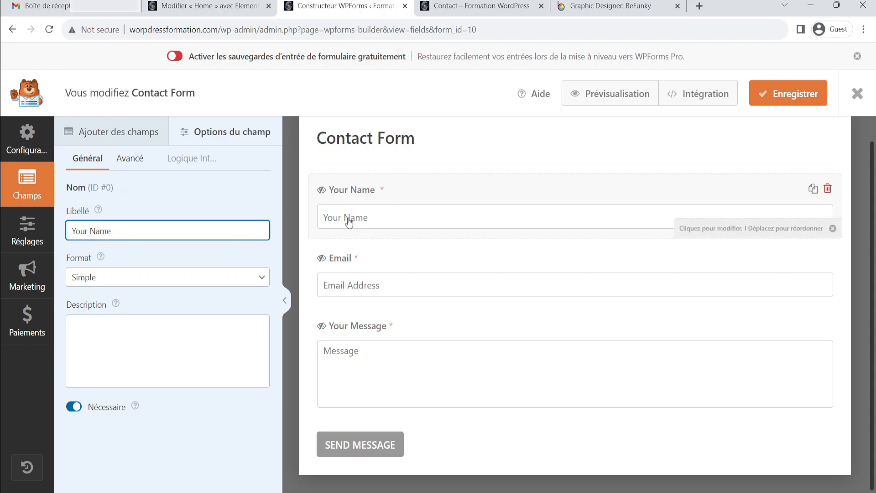
{"action": "left_click", "coordinate": [159, 230]}
{"action": "key", "text": "BackSpace"}
{"action": "key", "text": "BackSpace"}
{"action": "key", "text": "BackSpace"}
{"action": "key", "text": "BackSpace"}
{"action": "key", "text": "BackSpace"}
{"action": "key", "text": "BackSpace"}
{"action": "key", "text": "BackSpace"}
{"action": "key", "text": "BackSpace"}
{"action": "key", "text": "BackSpace"}
{"action": "type", "text": "Nom"}
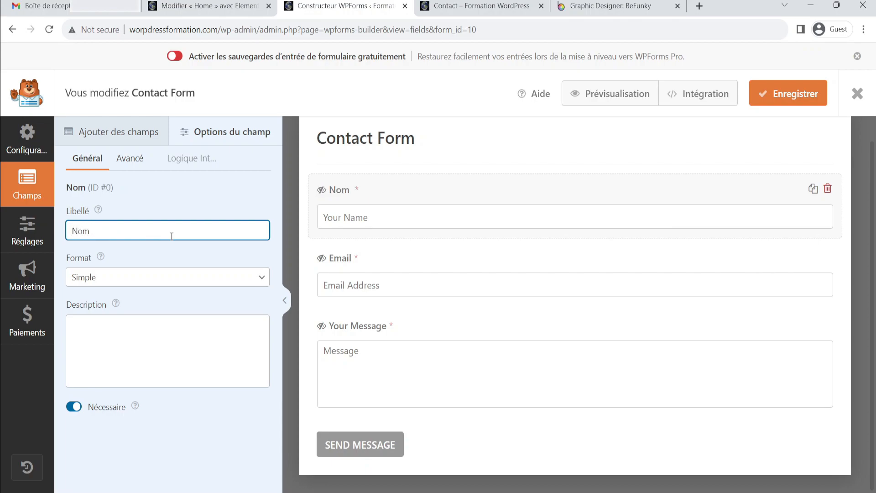
{"action": "key", "text": "BackSpace"}
{"action": "key", "text": "BackSpace"}
{"action": "key", "text": "BackSpace"}
{"action": "key", "text": "BackSpace"}
{"action": "type", "text": "Prenom"}
{"action": "key", "text": "ctrl+a"}
{"action": "type", "text": "Prénom et Nom"}
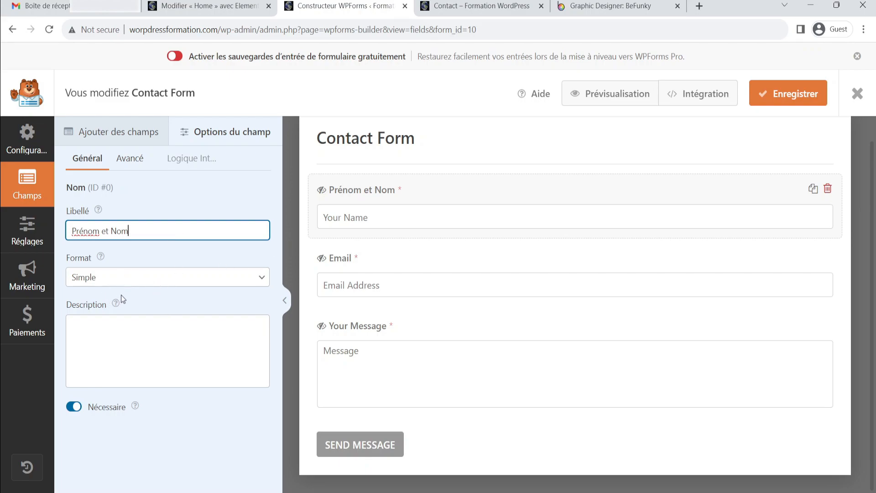
{"action": "key", "text": "Tab"}
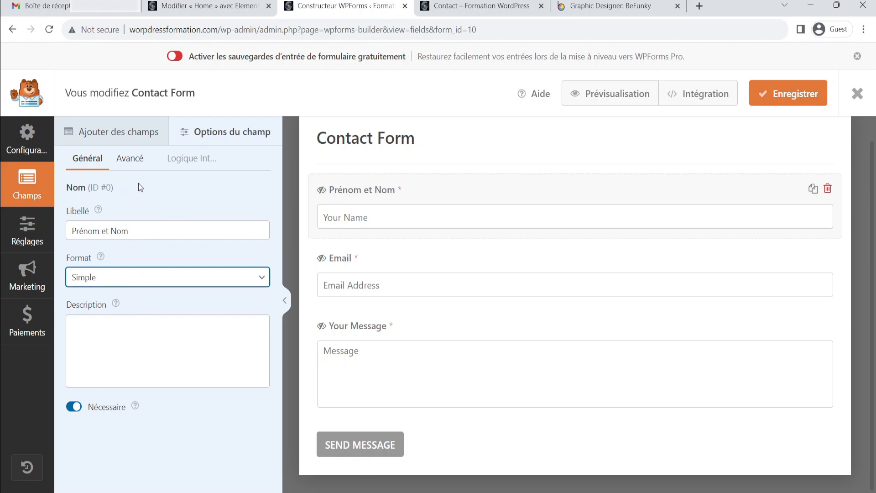
In the name field's advanced options, replace the "Your Name" placeholder with a sample full name
{"action": "left_click", "coordinate": [133, 159]}
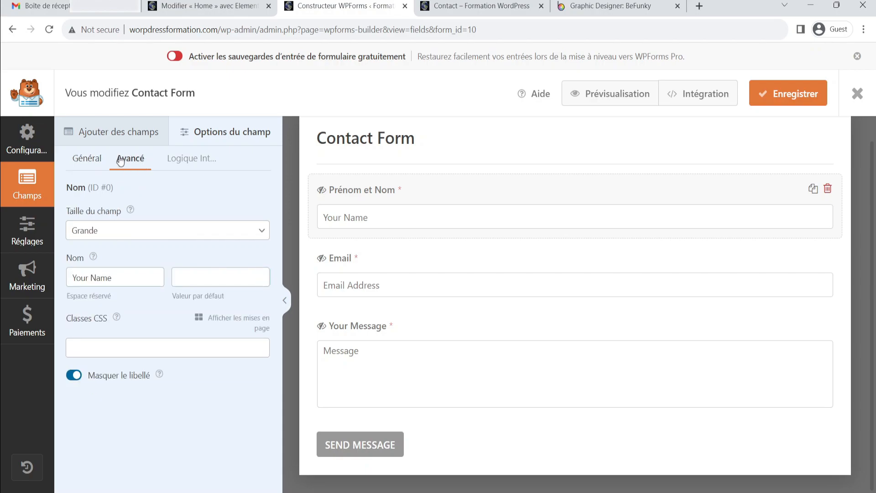
{"action": "left_click", "coordinate": [92, 162]}
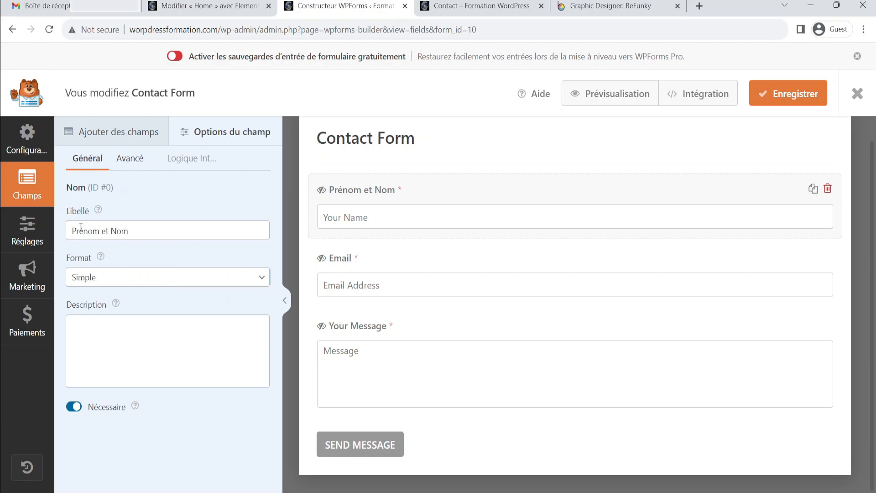
{"action": "left_click", "coordinate": [134, 161]}
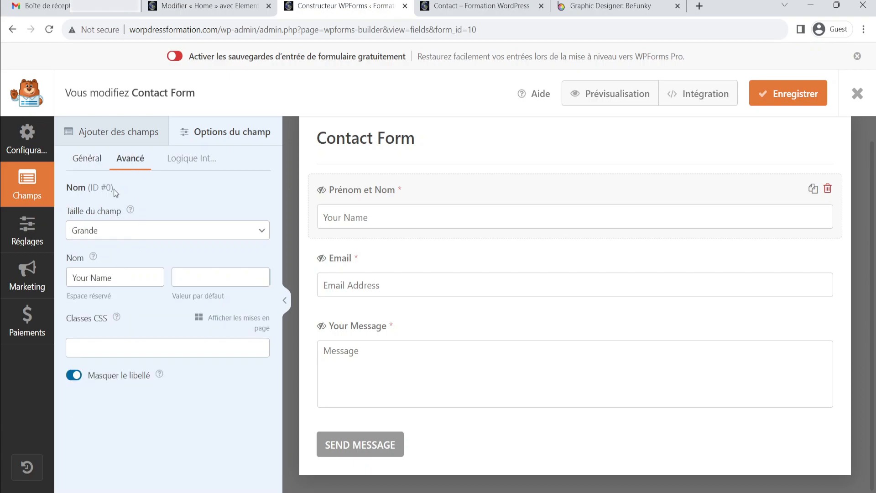
{"action": "left_click", "coordinate": [116, 281]}
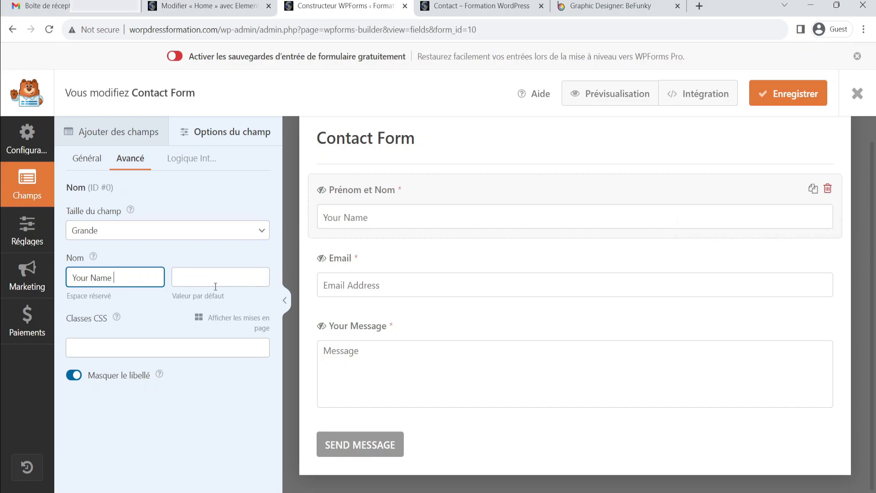
{"action": "mouse_move", "coordinate": [93, 258]}
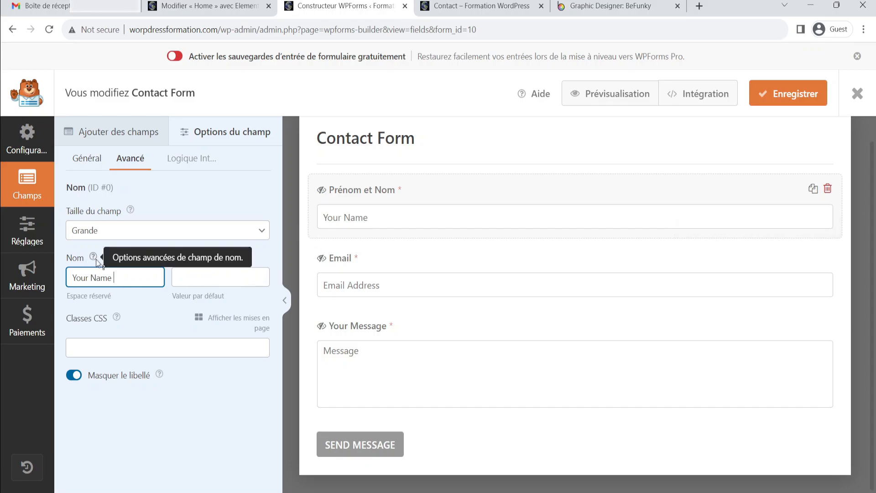
{"action": "key", "text": "BackSpace"}
{"action": "key", "text": "BackSpace"}
{"action": "key", "text": "BackSpace"}
{"action": "key", "text": "BackSpace"}
{"action": "key", "text": "BackSpace"}
{"action": "key", "text": "BackSpace"}
{"action": "key", "text": "BackSpace"}
{"action": "key", "text": "BackSpace"}
{"action": "key", "text": "BackSpace"}
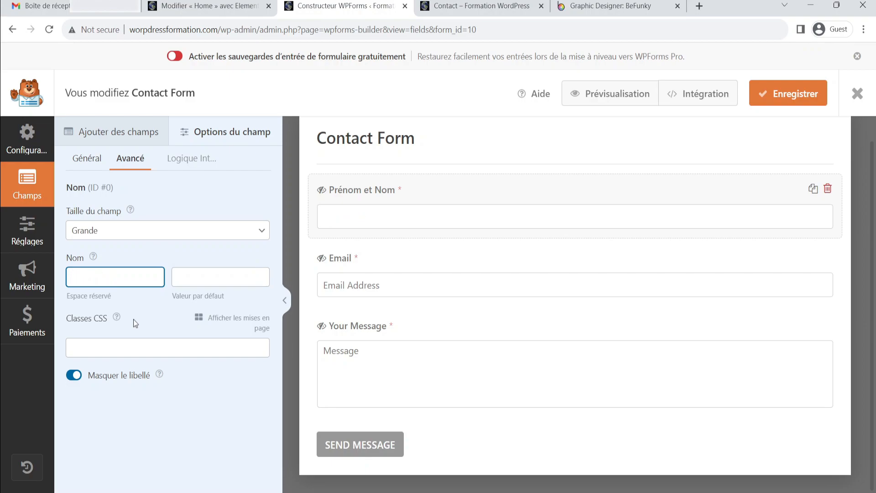
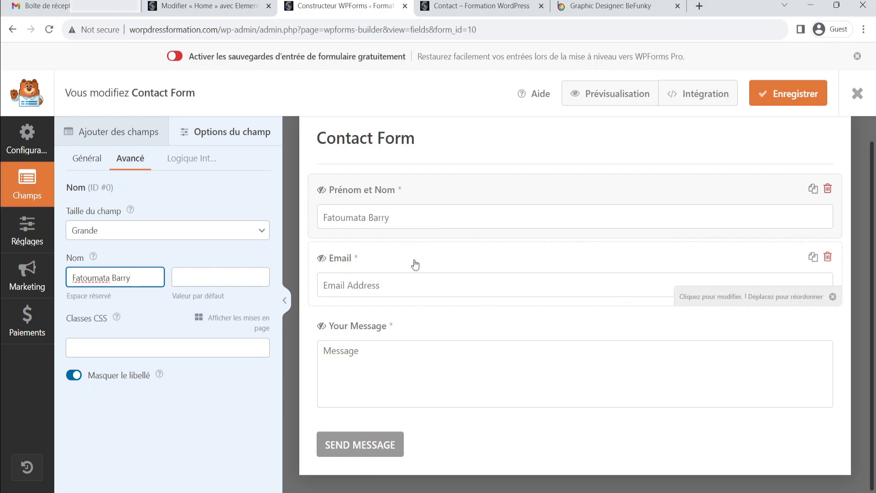
Replace the email field's placeholder text with a sample e-mail address
{"action": "left_click", "coordinate": [384, 258]}
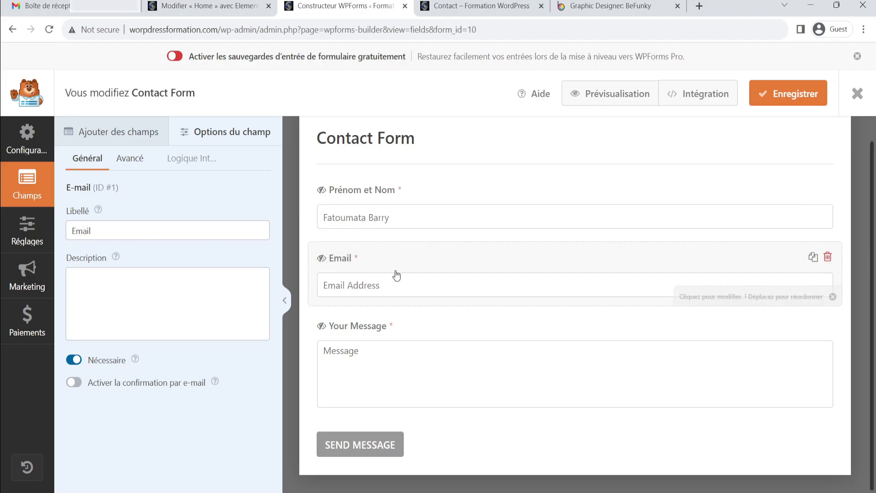
{"action": "left_click", "coordinate": [131, 161]}
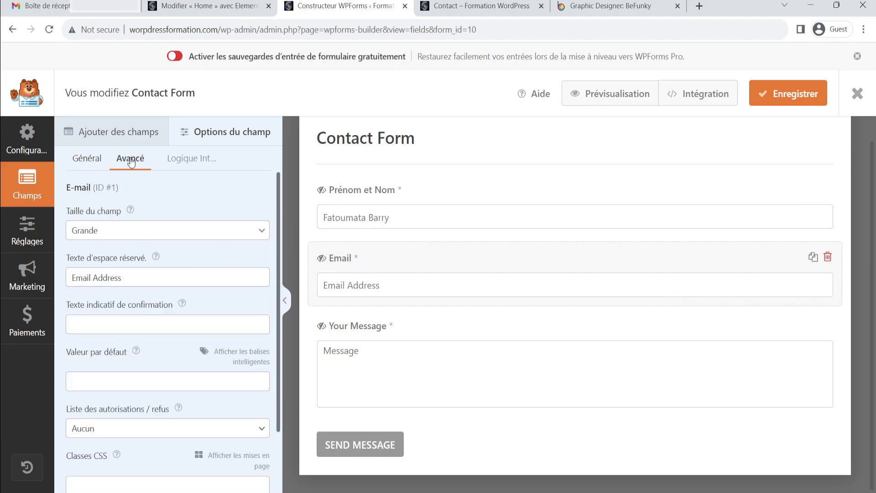
{"action": "left_click", "coordinate": [94, 282]}
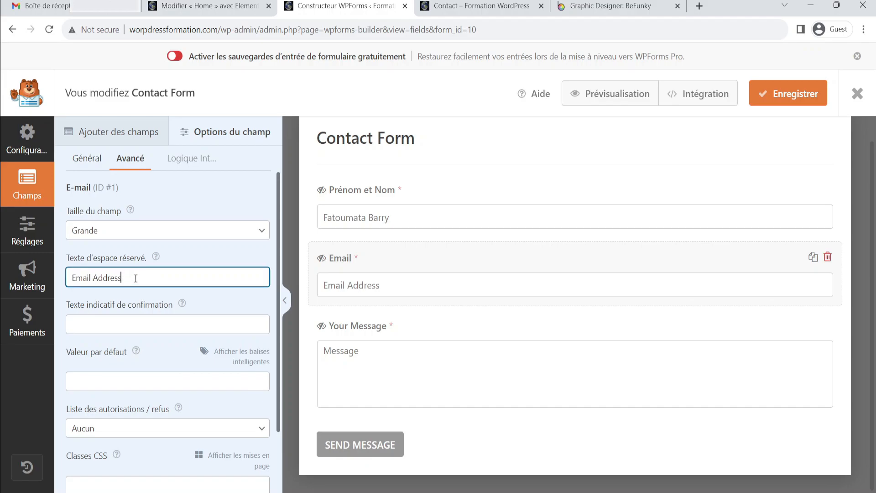
{"action": "key", "text": "ctrl+a"}
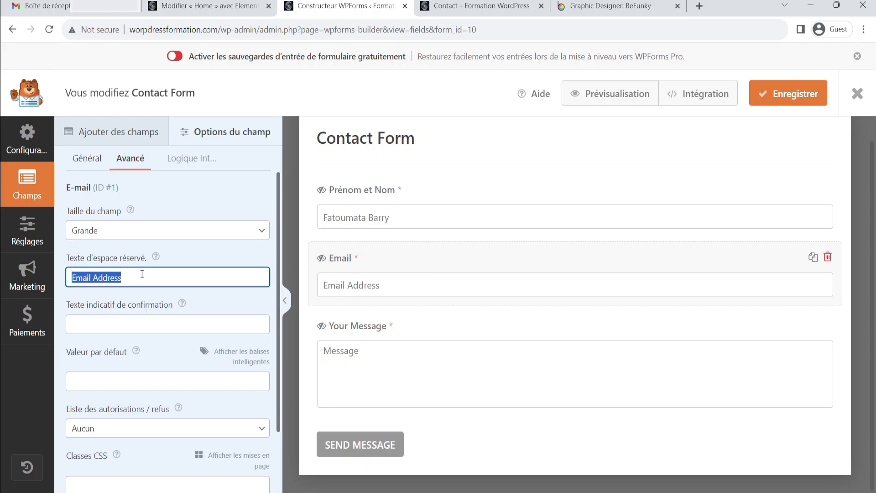
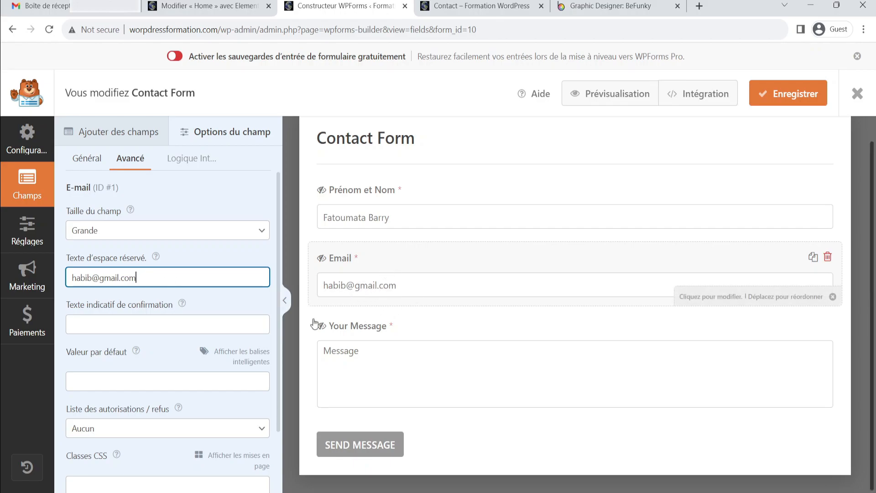
Rename the message field's label to "Votre Message"
{"action": "left_click", "coordinate": [419, 333]}
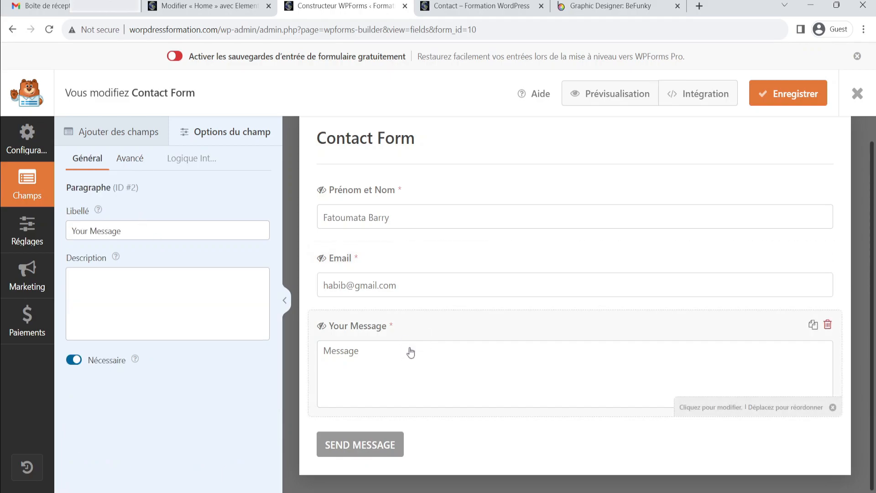
{"action": "left_click", "coordinate": [91, 231]}
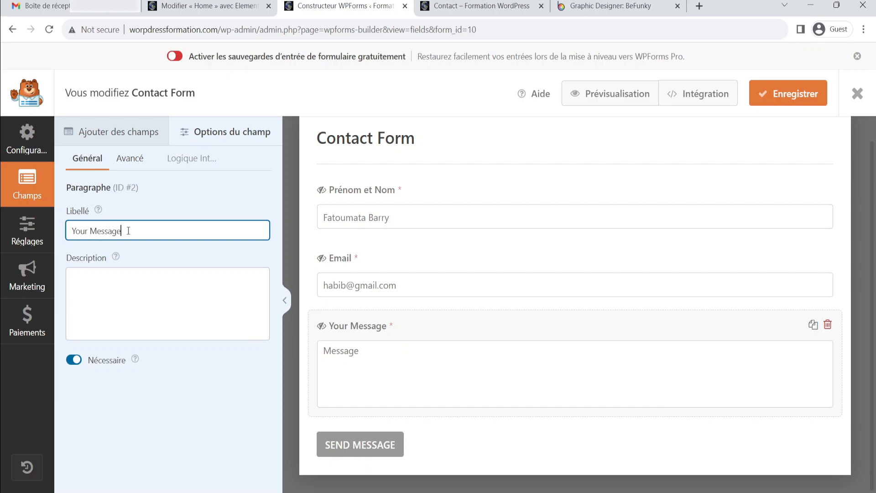
{"action": "key", "text": "ctrl+a"}
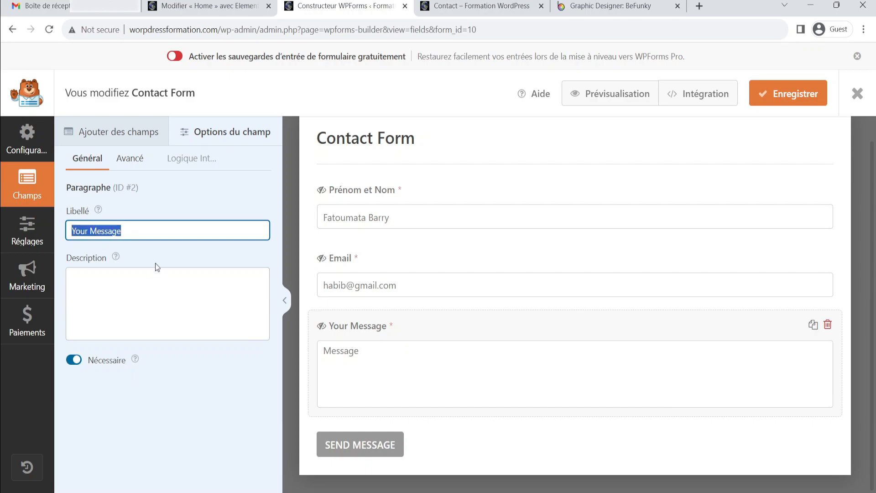
{"action": "type", "text": "Votre"}
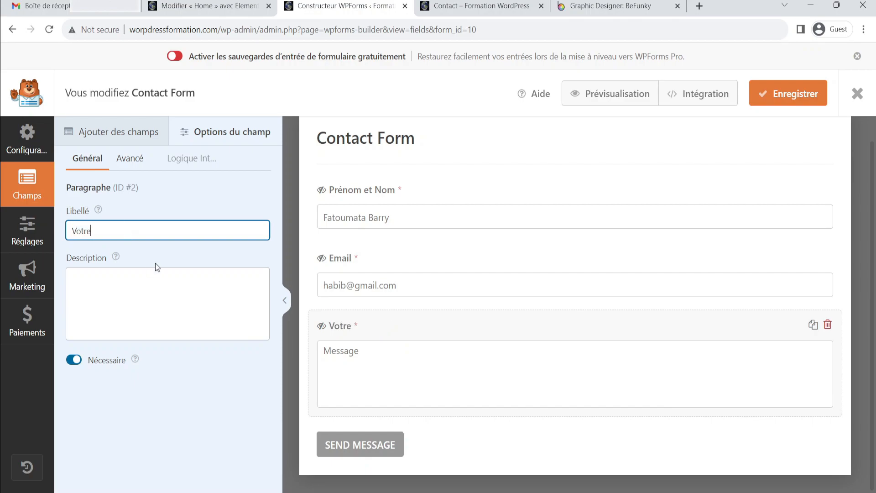
{"action": "type", "text": " Message"}
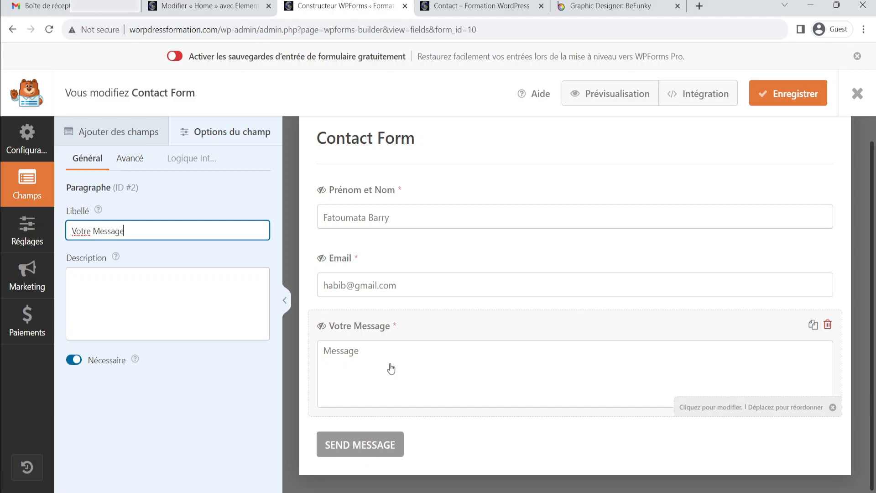
{"action": "left_click", "coordinate": [130, 157]}
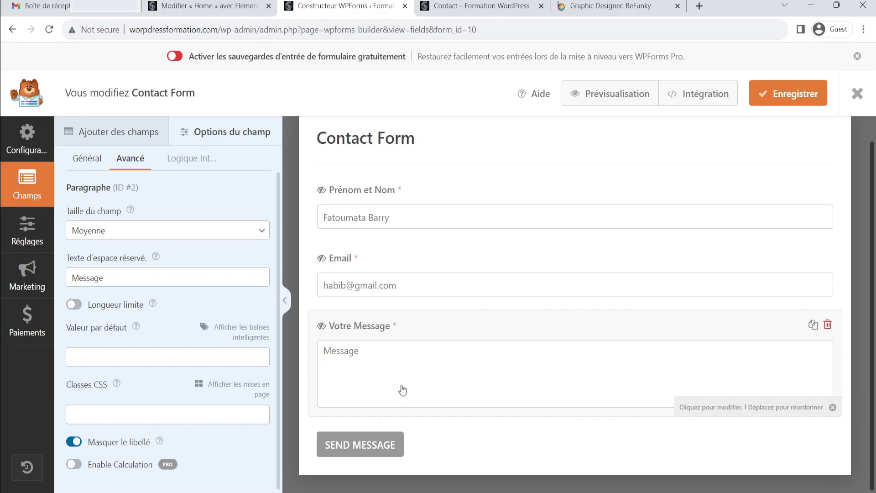
In the form's general settings, set the submit button text to "Envoie"
{"action": "left_click", "coordinate": [385, 448]}
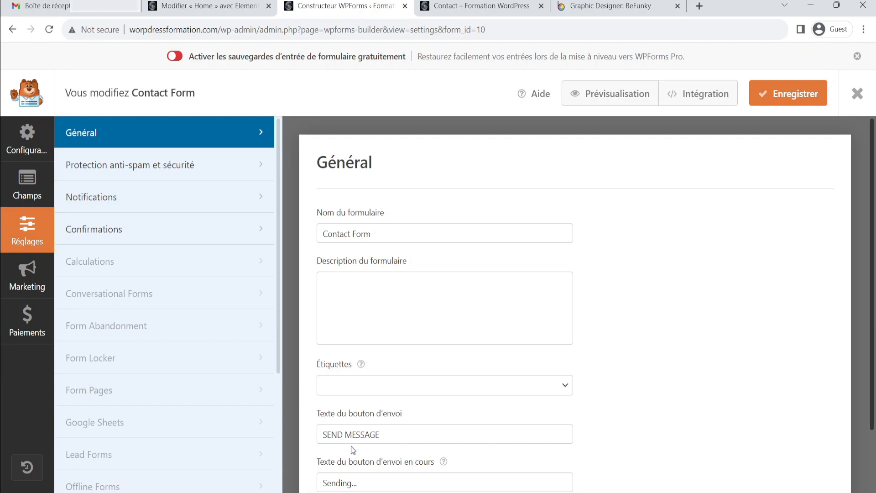
{"action": "scroll", "coordinate": [429, 356], "scroll_direction": "down", "scroll_amount": 2}
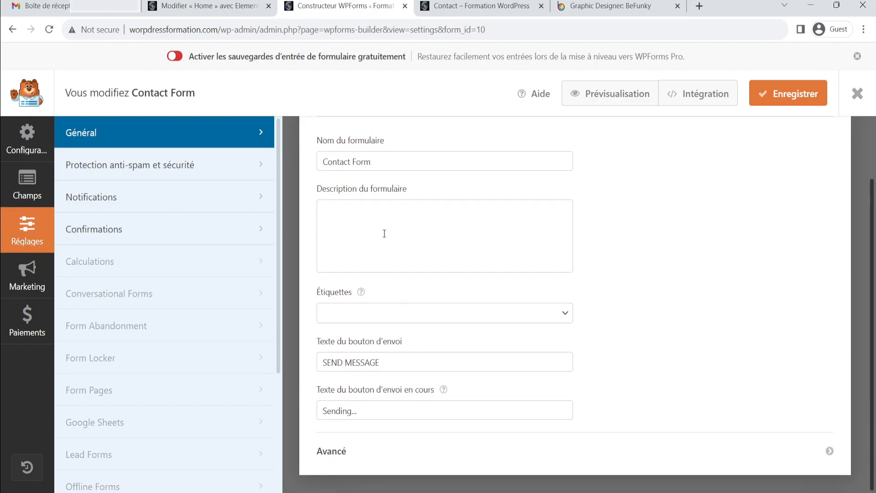
{"action": "scroll", "coordinate": [397, 251], "scroll_direction": "up", "scroll_amount": 2}
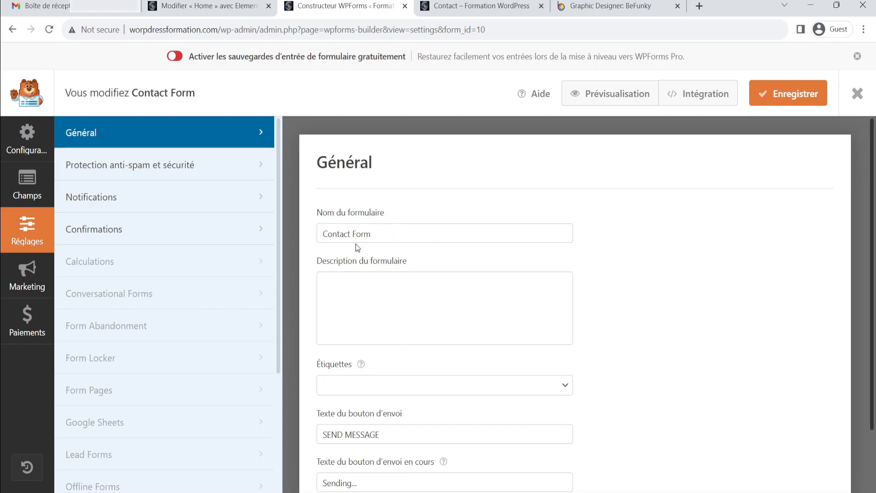
{"action": "scroll", "coordinate": [389, 276], "scroll_direction": "down", "scroll_amount": 2}
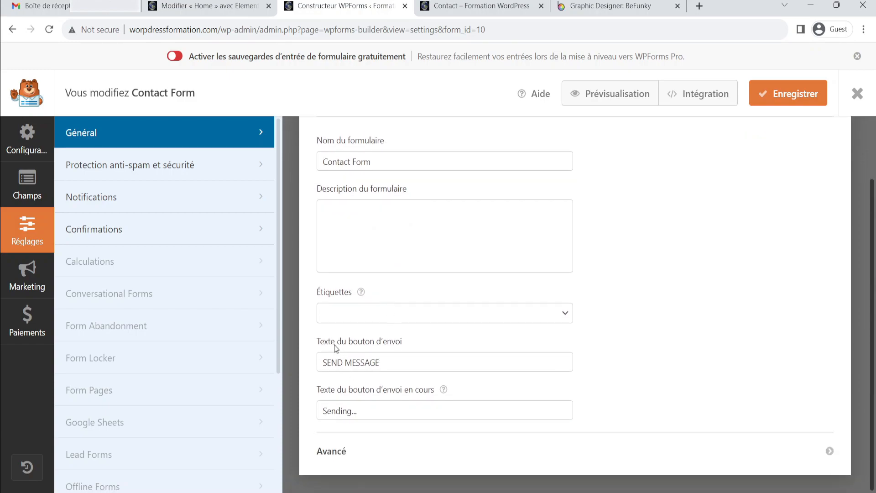
{"action": "left_click", "coordinate": [387, 364]}
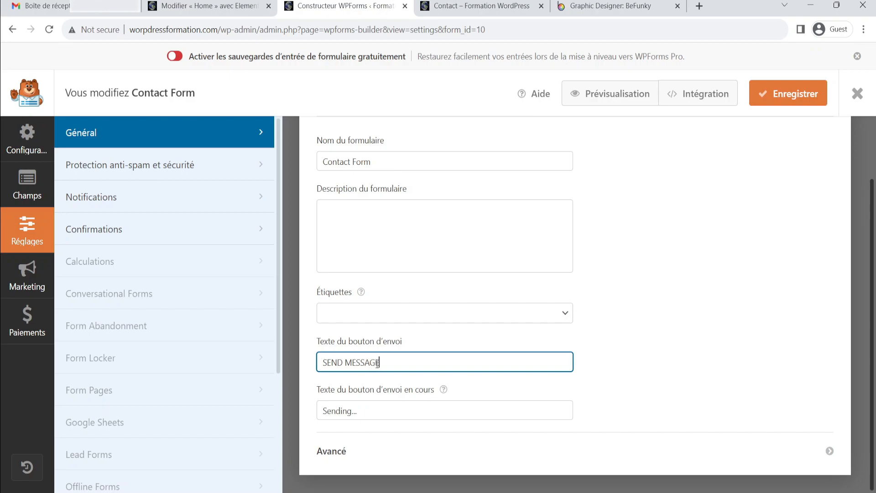
{"action": "key", "text": "BackSpace"}
{"action": "key", "text": "BackSpace"}
{"action": "key", "text": "BackSpace"}
{"action": "key", "text": "BackSpace"}
{"action": "key", "text": "BackSpace"}
{"action": "key", "text": "BackSpace"}
{"action": "key", "text": "BackSpace"}
{"action": "key", "text": "BackSpace"}
{"action": "key", "text": "BackSpace"}
{"action": "key", "text": "BackSpace"}
{"action": "type", "text": "Envoi"}
{"action": "left_click", "coordinate": [608, 359]}
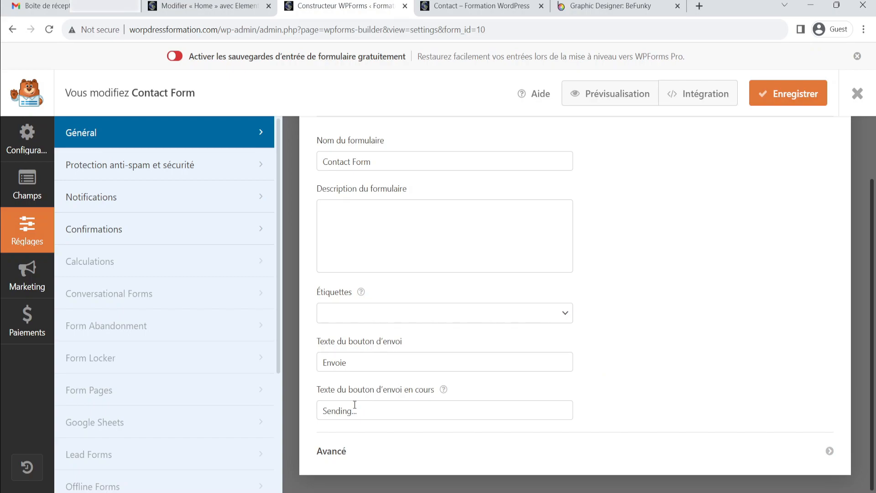
Set the submit button's processing text to "Envoie en cours..."
{"action": "scroll", "coordinate": [461, 405], "scroll_direction": "up", "scroll_amount": 2}
{"action": "scroll", "coordinate": [348, 438], "scroll_direction": "down", "scroll_amount": 2}
{"action": "left_click", "coordinate": [350, 409]}
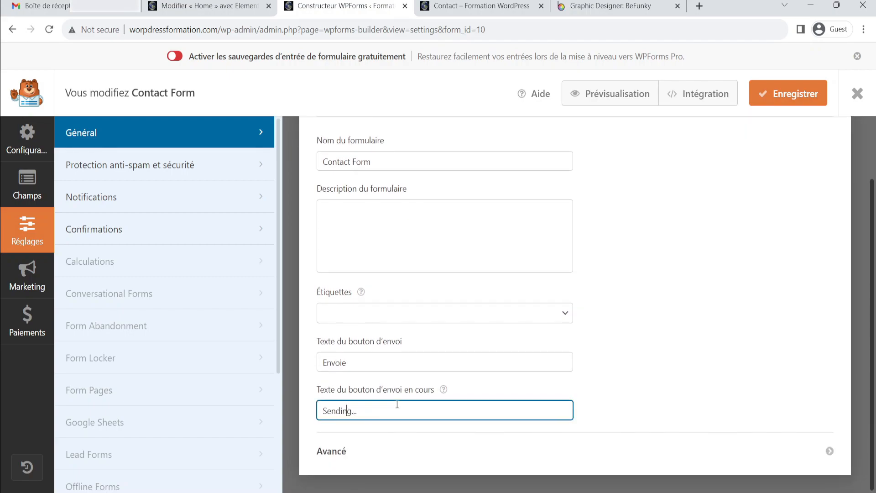
{"action": "key", "text": "BackSpace"}
{"action": "key", "text": "BackSpace"}
{"action": "key", "text": "BackSpace"}
{"action": "key", "text": "BackSpace"}
{"action": "key", "text": "BackSpace"}
{"action": "key", "text": "BackSpace"}
{"action": "key", "text": "BackSpace"}
{"action": "type", "text": "Envoie en"}
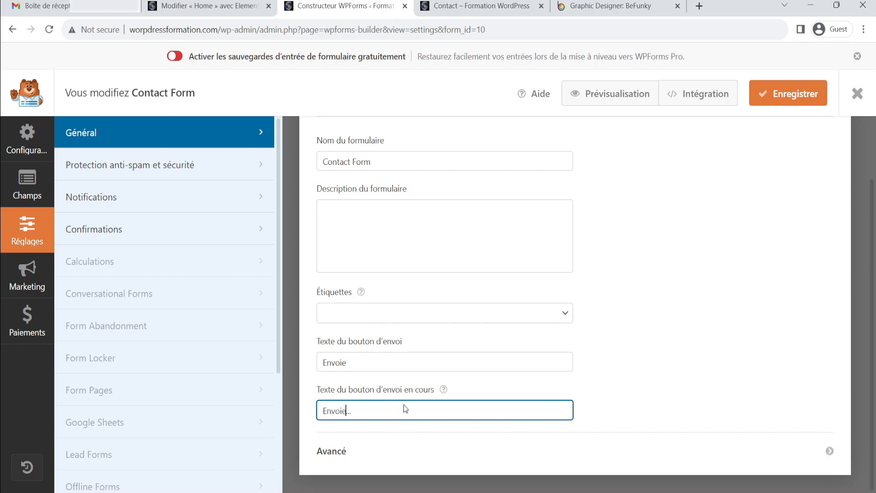
{"action": "type", "text": " cours"}
{"action": "key", "text": "BackSpace"}
{"action": "left_click", "coordinate": [629, 403]}
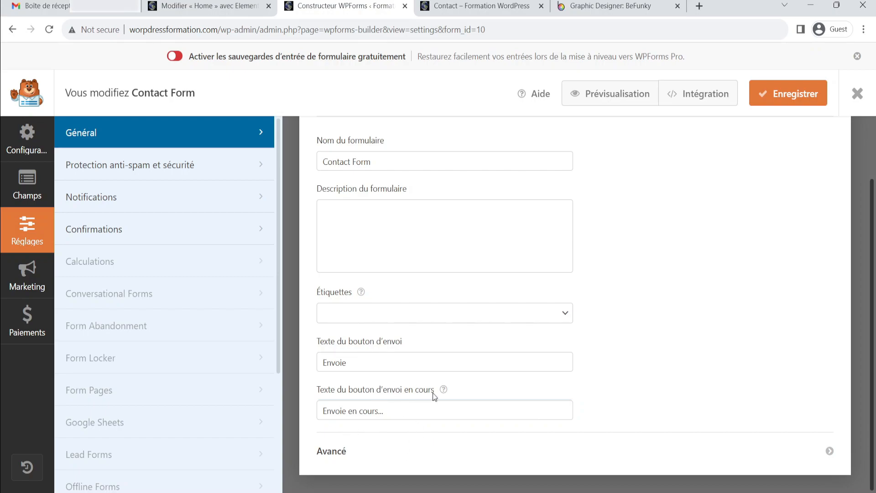
Rename the form to "Formulaire de contact" and save the form
{"action": "scroll", "coordinate": [433, 392], "scroll_direction": "up", "scroll_amount": 2}
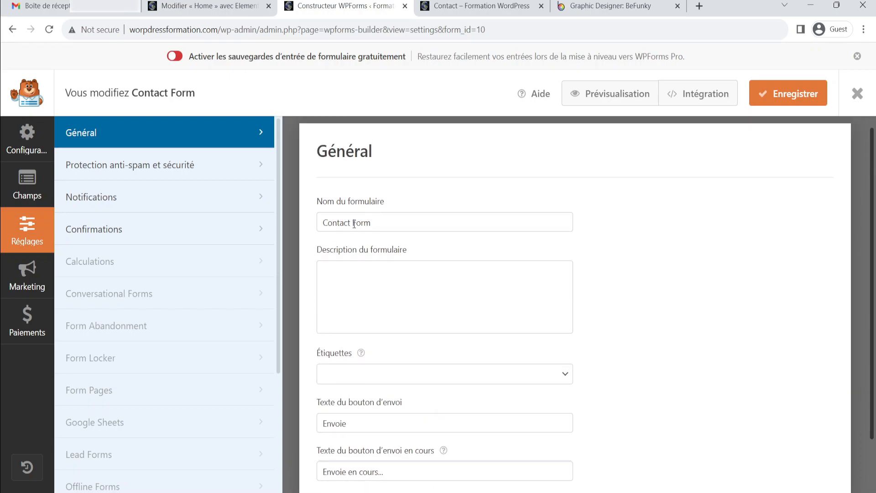
{"action": "left_click", "coordinate": [379, 223]}
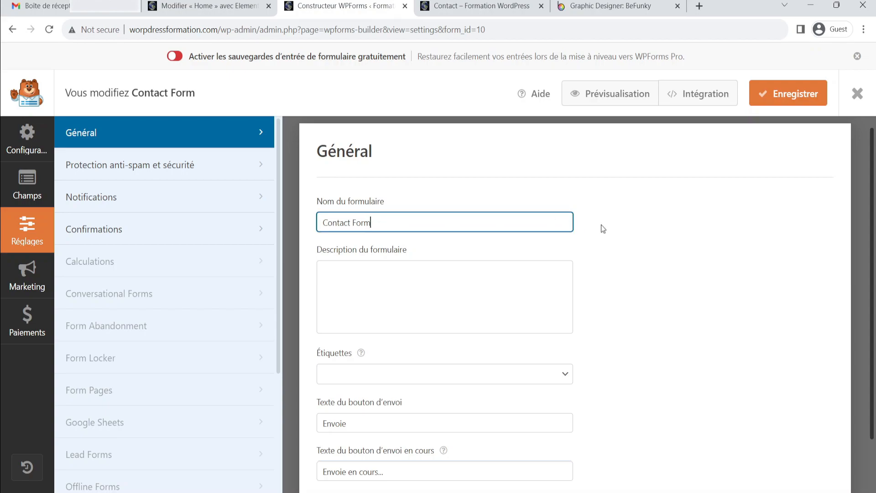
{"action": "key", "text": "BackSpace"}
{"action": "key", "text": "BackSpace"}
{"action": "key", "text": "BackSpace"}
{"action": "key", "text": "BackSpace"}
{"action": "key", "text": "BackSpace"}
{"action": "key", "text": "BackSpace"}
{"action": "key", "text": "BackSpace"}
{"action": "key", "text": "BackSpace"}
{"action": "key", "text": "BackSpace"}
{"action": "key", "text": "BackSpace"}
{"action": "key", "text": "BackSpace"}
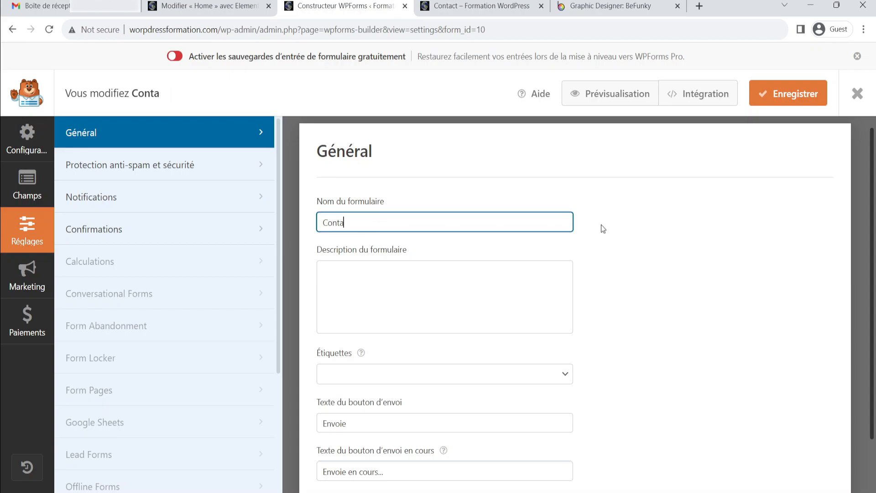
{"action": "type", "text": "Foru"}
{"action": "key", "text": "BackSpace"}
{"action": "type", "text": "mulaire de contact"}
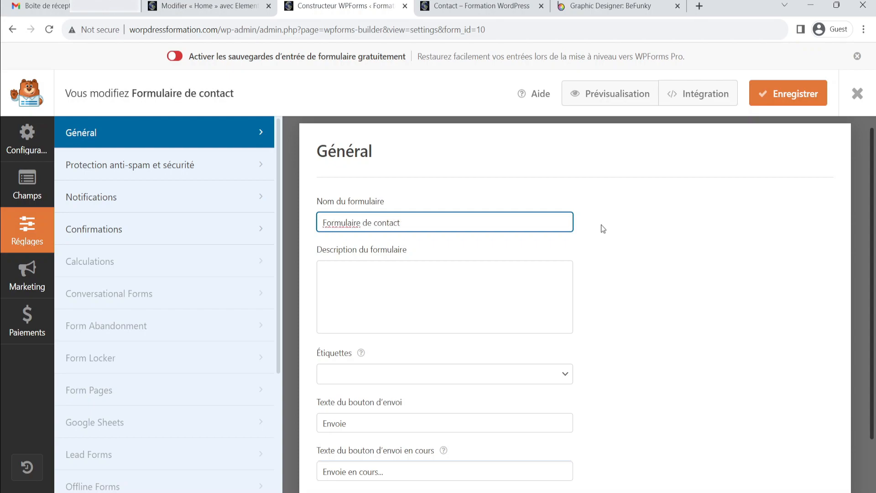
{"action": "left_click", "coordinate": [600, 225]}
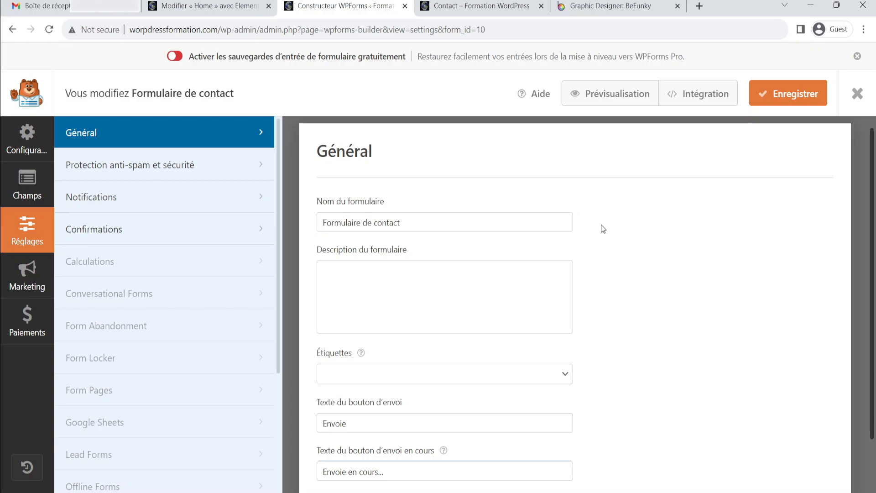
{"action": "left_click", "coordinate": [766, 101]}
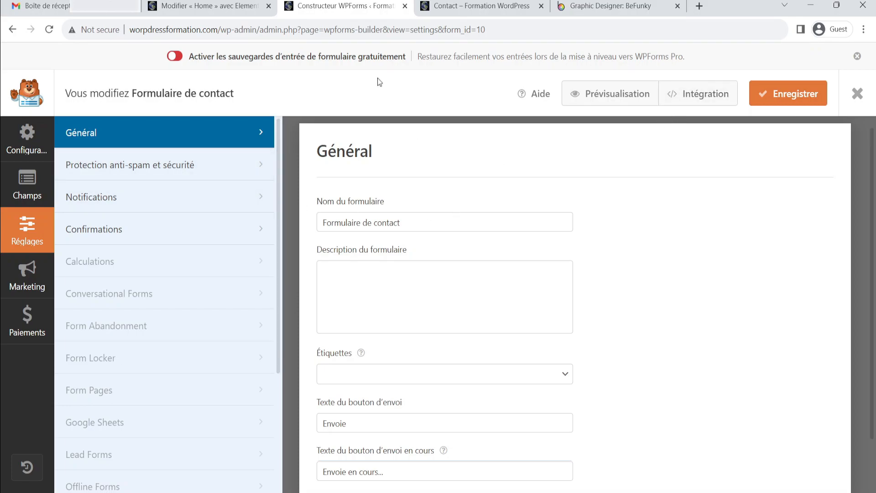
Reload the live Contact page and inspect the updated contact form
{"action": "left_click", "coordinate": [482, 3]}
{"action": "left_click", "coordinate": [51, 29]}
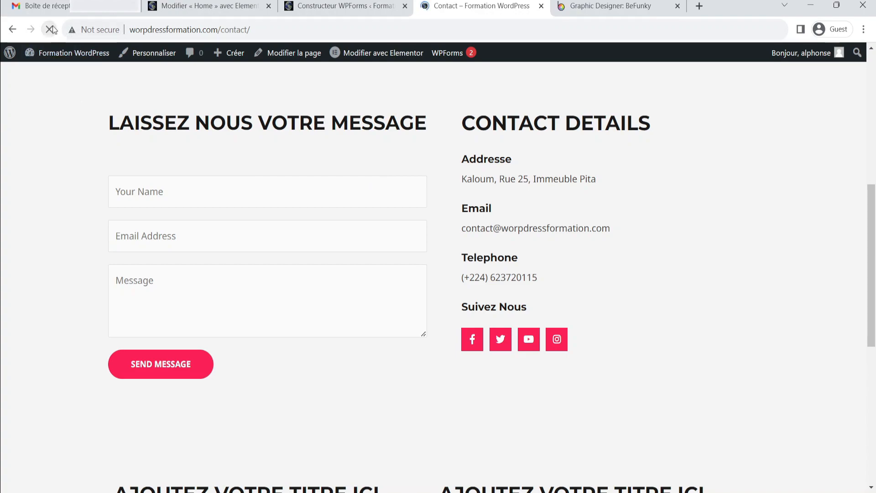
{"action": "scroll", "coordinate": [254, 229], "scroll_direction": "up", "scroll_amount": 4}
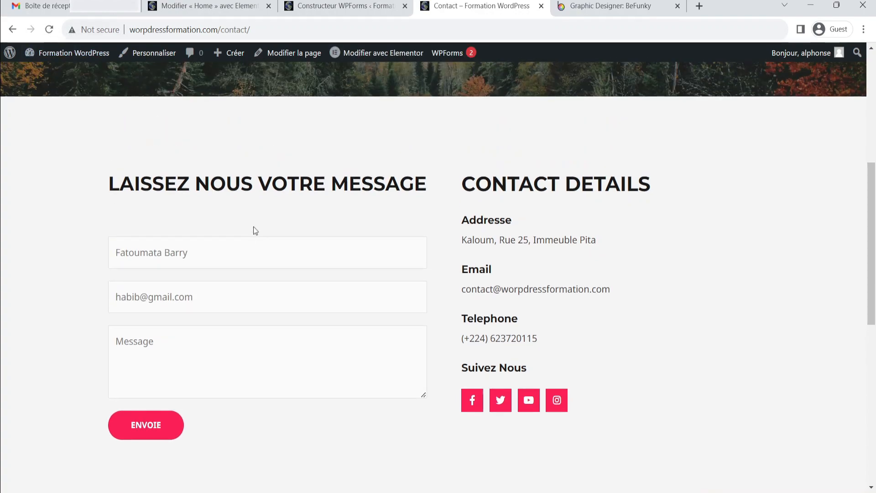
{"action": "scroll", "coordinate": [318, 316], "scroll_direction": "down", "scroll_amount": 4}
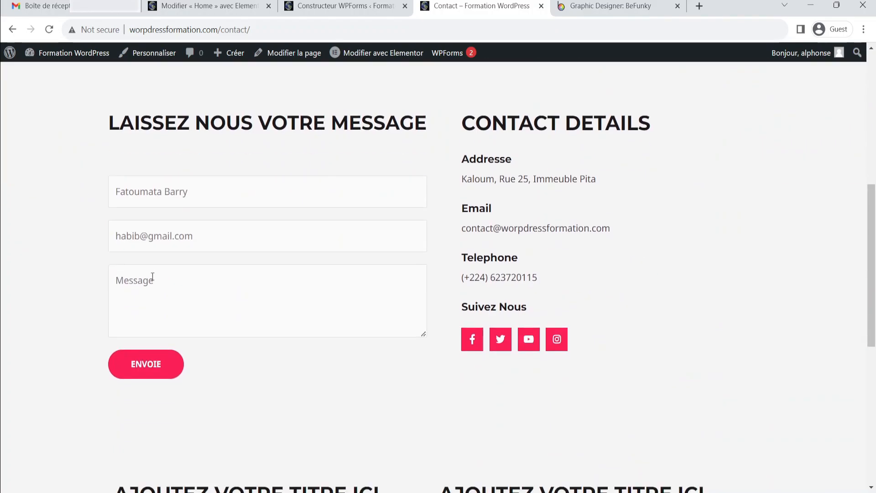
{"action": "left_click", "coordinate": [117, 191]}
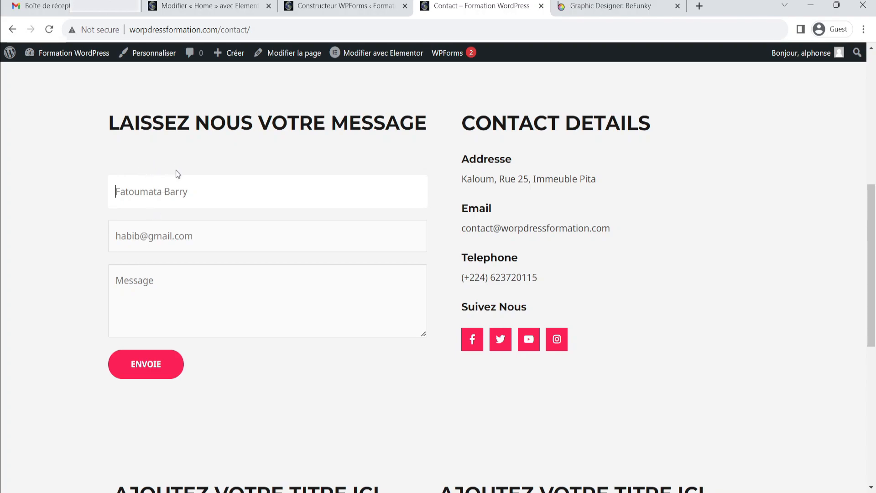
In the form builder, turn off label hiding for the name field so its label shows
{"action": "left_click", "coordinate": [344, 10]}
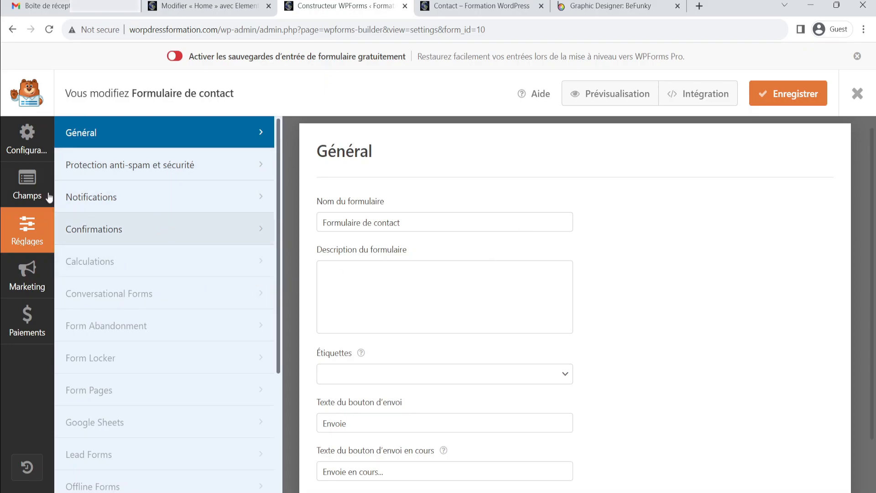
{"action": "left_click", "coordinate": [28, 184]}
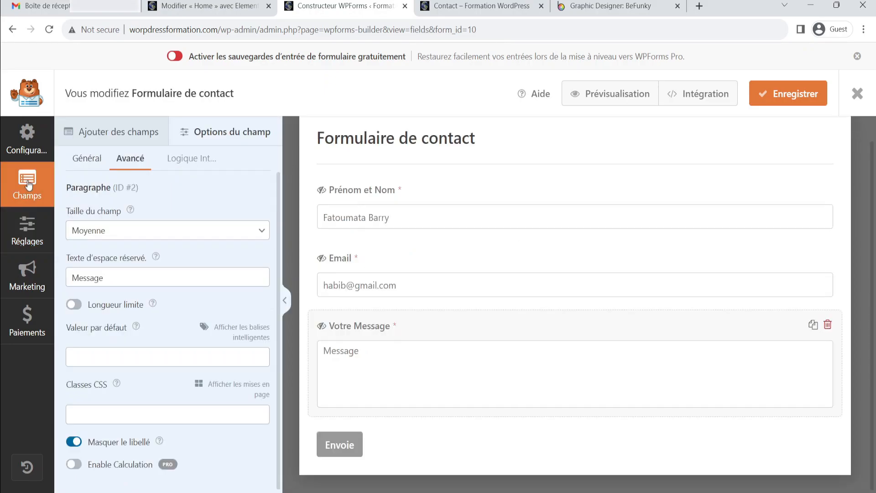
{"action": "left_click", "coordinate": [459, 195]}
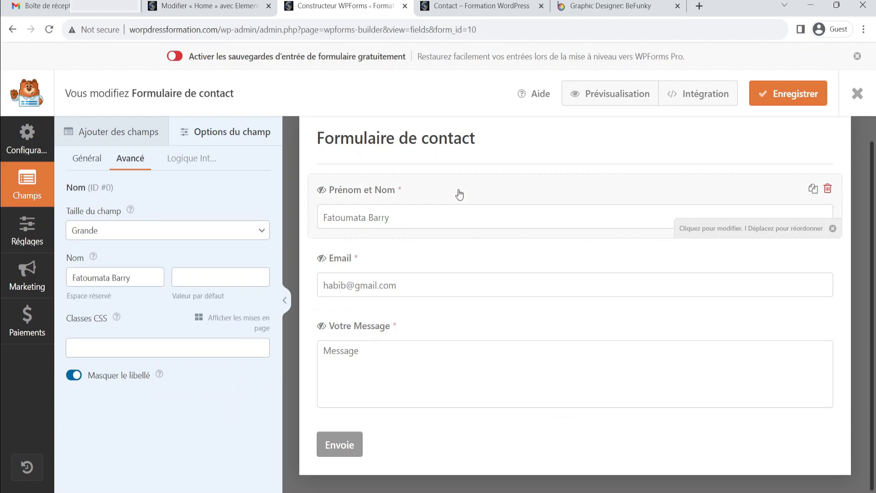
{"action": "left_click", "coordinate": [88, 159]}
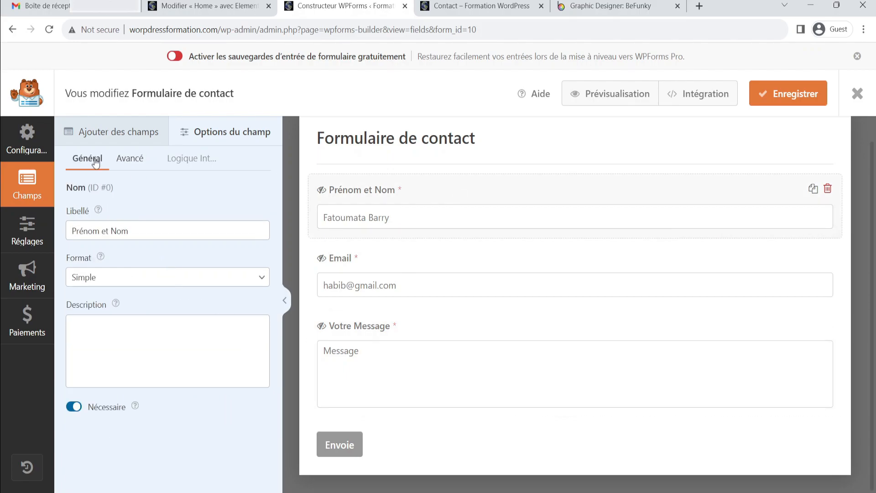
{"action": "left_click", "coordinate": [130, 160]}
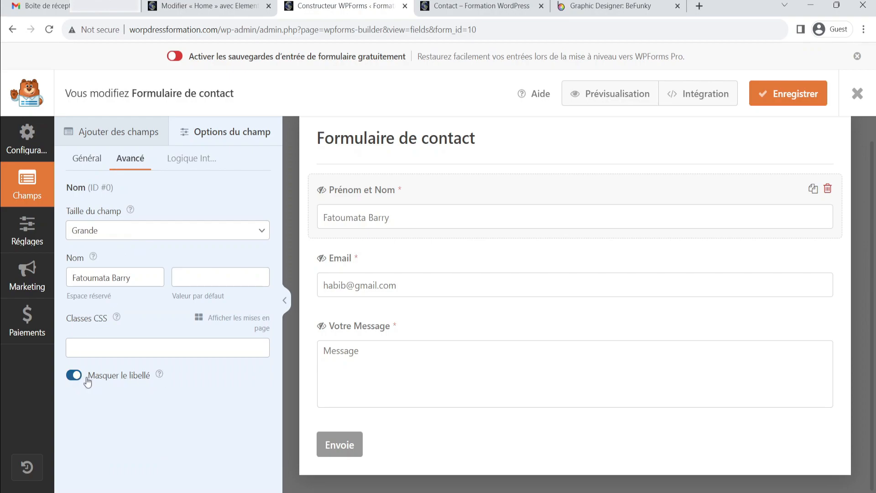
{"action": "left_click", "coordinate": [74, 376]}
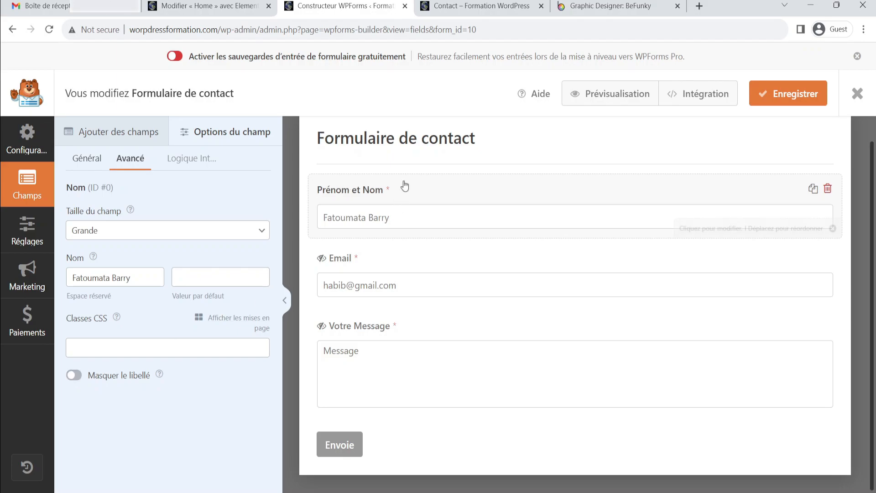
Turn off label hiding for the Email field so its label shows
{"action": "left_click", "coordinate": [420, 264]}
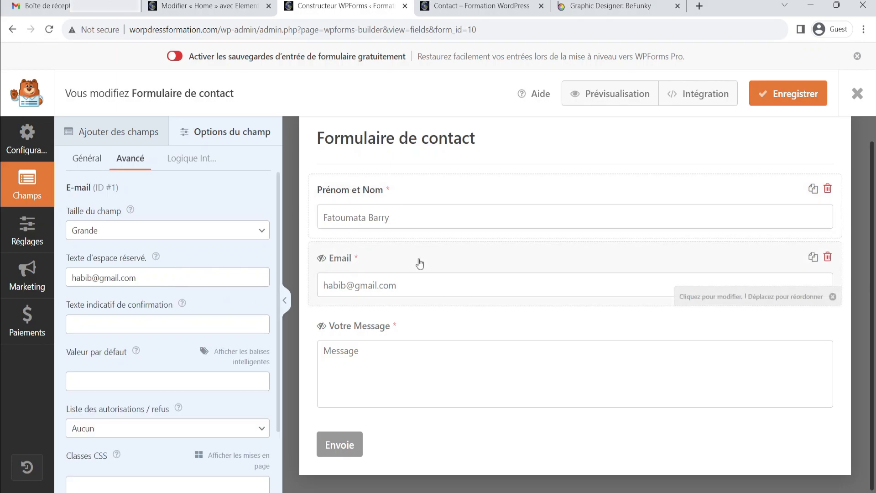
{"action": "left_click", "coordinate": [89, 164]}
{"action": "left_click", "coordinate": [132, 164]}
{"action": "scroll", "coordinate": [141, 243], "scroll_direction": "down", "scroll_amount": 2}
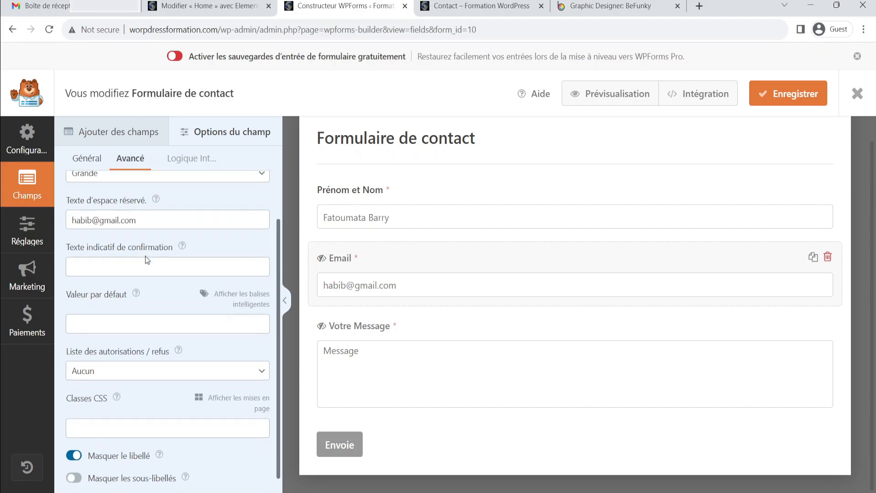
{"action": "left_click", "coordinate": [75, 442]}
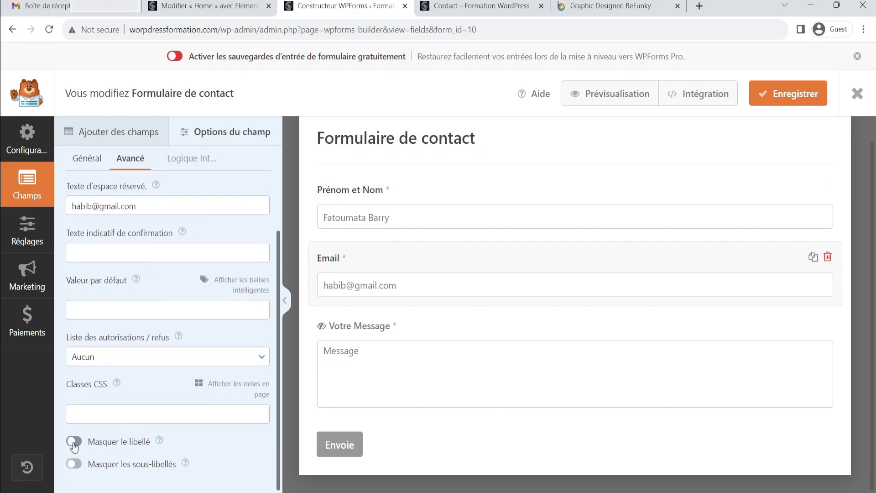
Turn off label hiding for the Votre Message field and save the form
{"action": "left_click", "coordinate": [450, 342]}
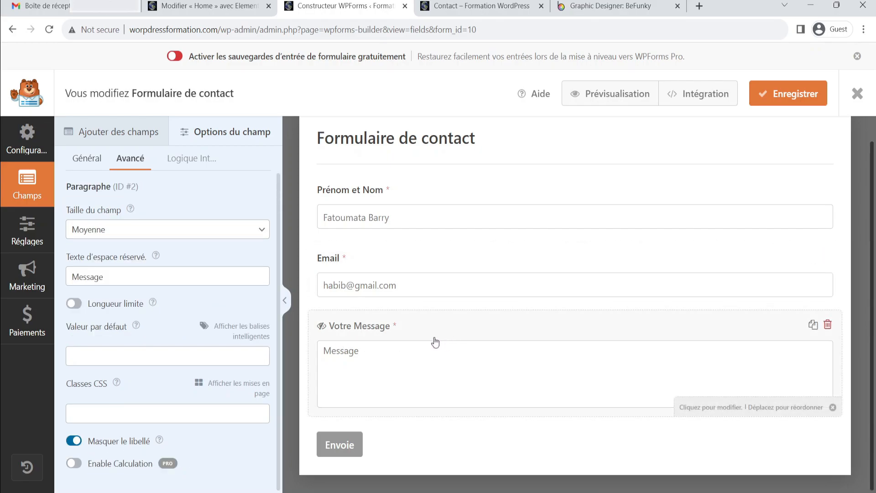
{"action": "left_click", "coordinate": [100, 164]}
{"action": "left_click", "coordinate": [130, 161]}
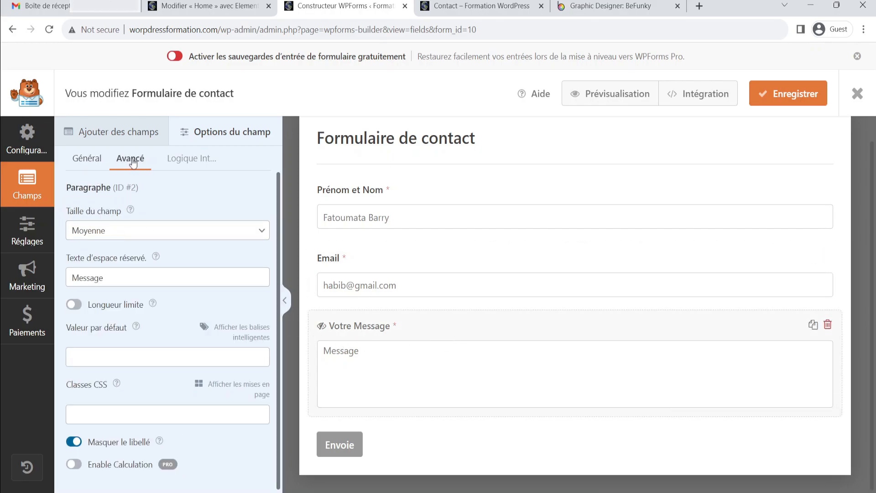
{"action": "left_click", "coordinate": [75, 446]}
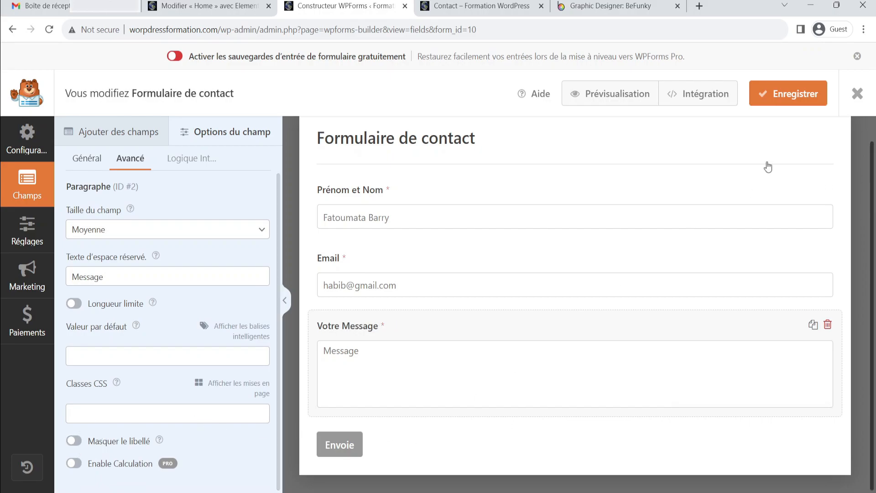
{"action": "left_click", "coordinate": [789, 98]}
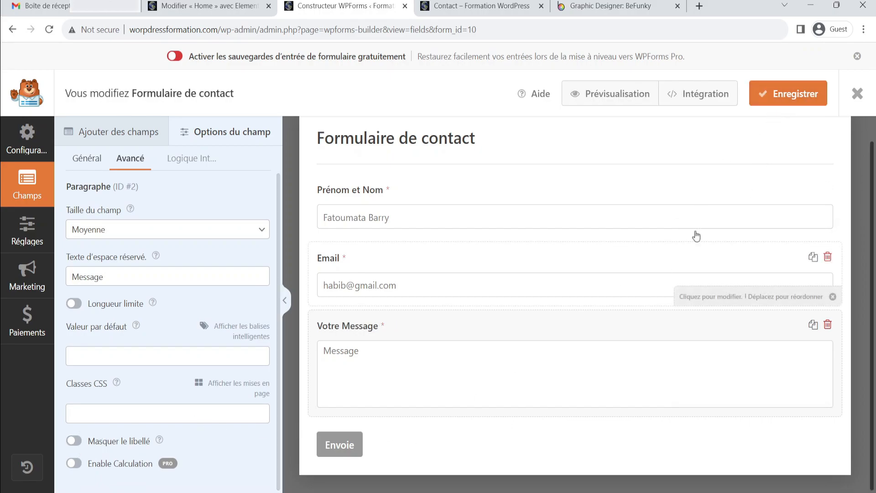
Reload the live Contact page and fill the name, email and message fields with test text
{"action": "left_click", "coordinate": [496, 5]}
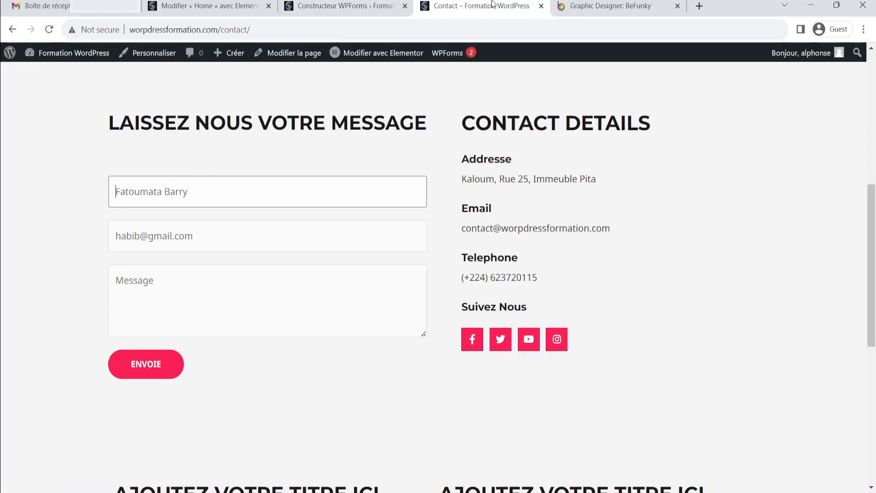
{"action": "left_click", "coordinate": [55, 32]}
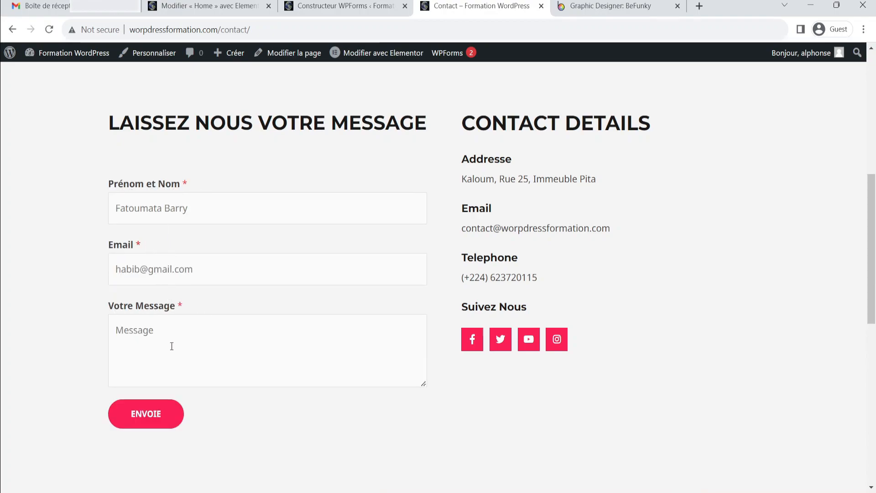
{"action": "left_click", "coordinate": [204, 212]}
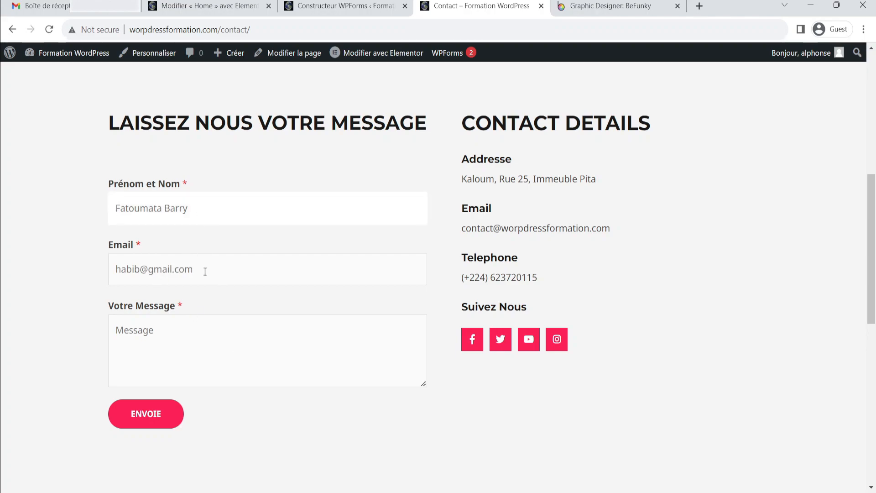
{"action": "type", "text": "ew"}
{"action": "left_click", "coordinate": [186, 272]}
{"action": "type", "text": "ewwew"}
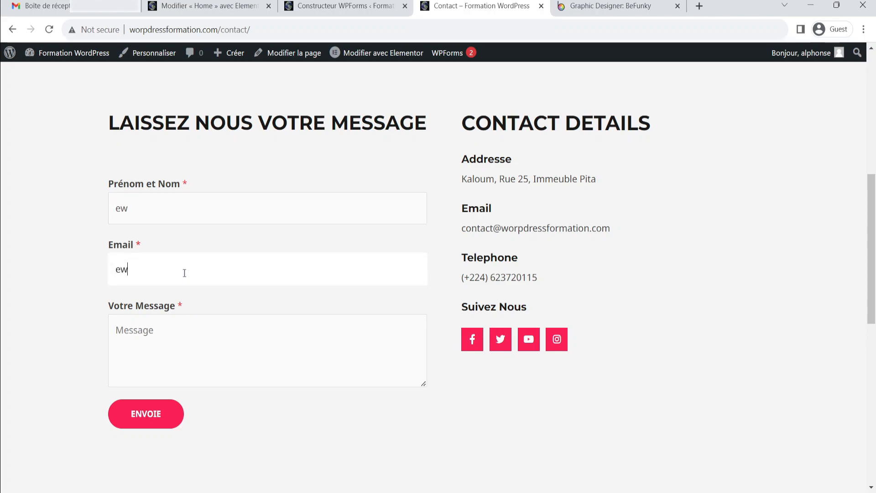
{"action": "left_click", "coordinate": [171, 333]}
{"action": "type", "text": "ewewew"}
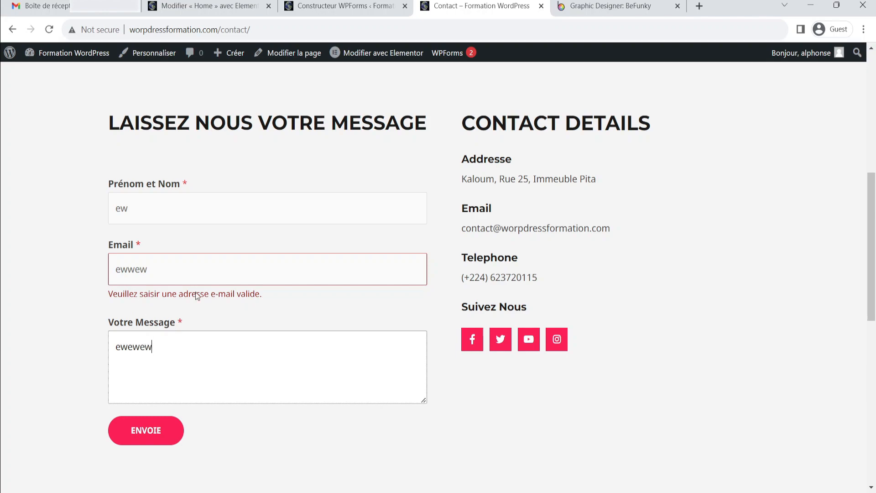
{"action": "type", "text": "efwweefw"}
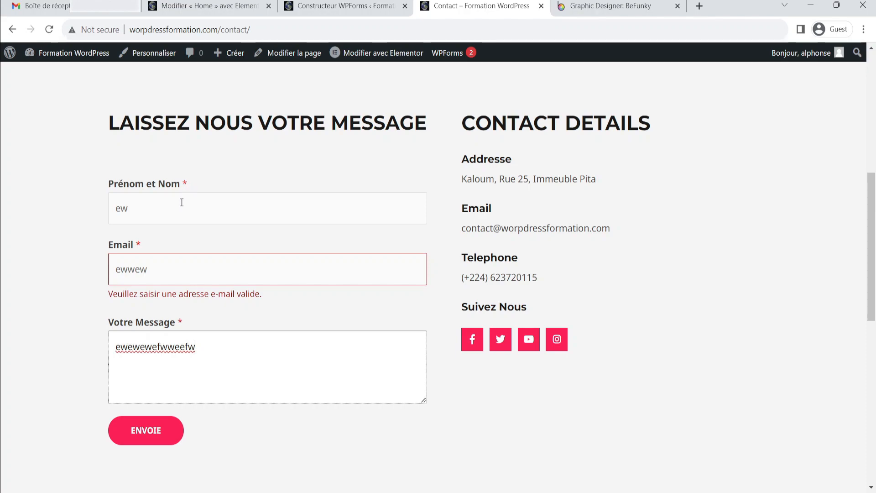
Replace the invalid email test entry with a valid e-mail address
{"action": "left_click", "coordinate": [155, 215]}
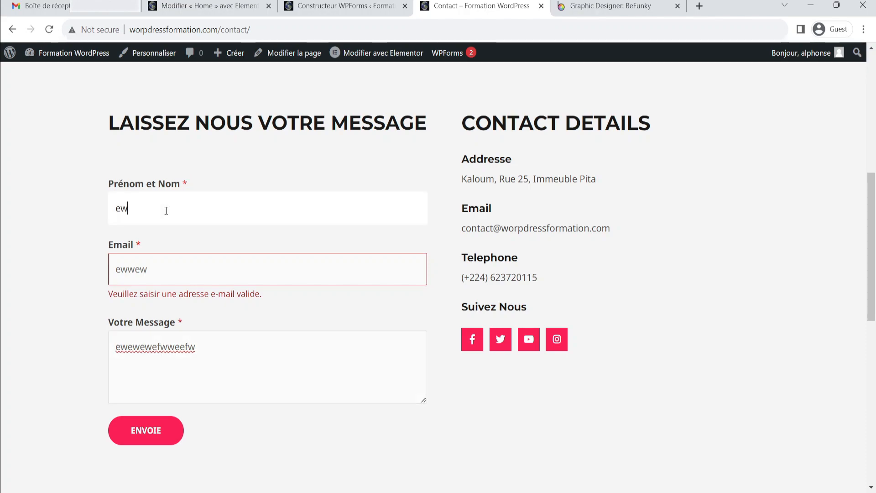
{"action": "left_click", "coordinate": [157, 269]}
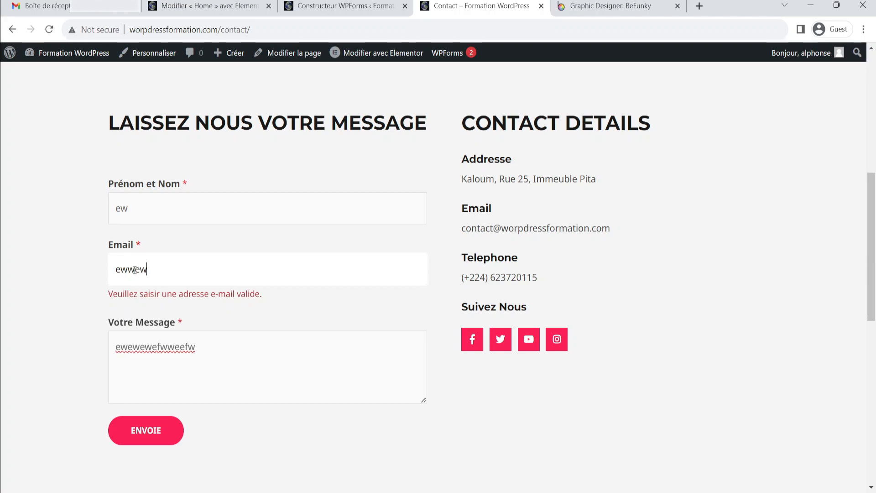
{"action": "double_click", "coordinate": [179, 272]}
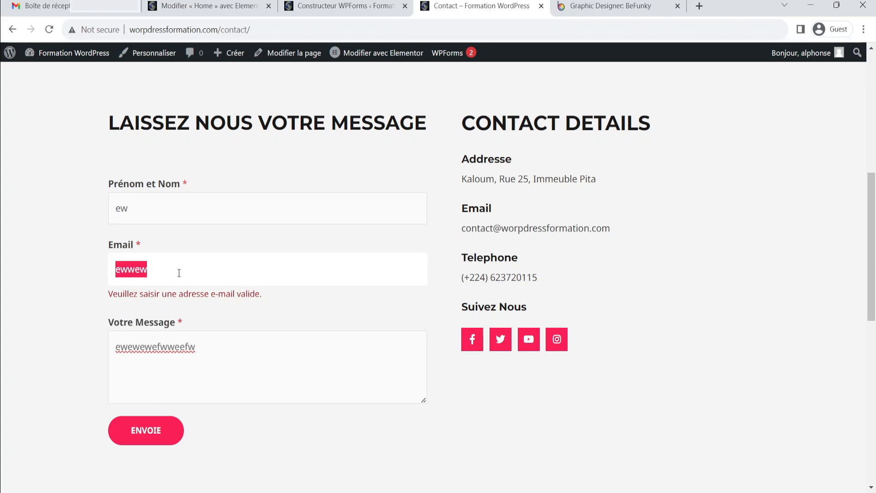
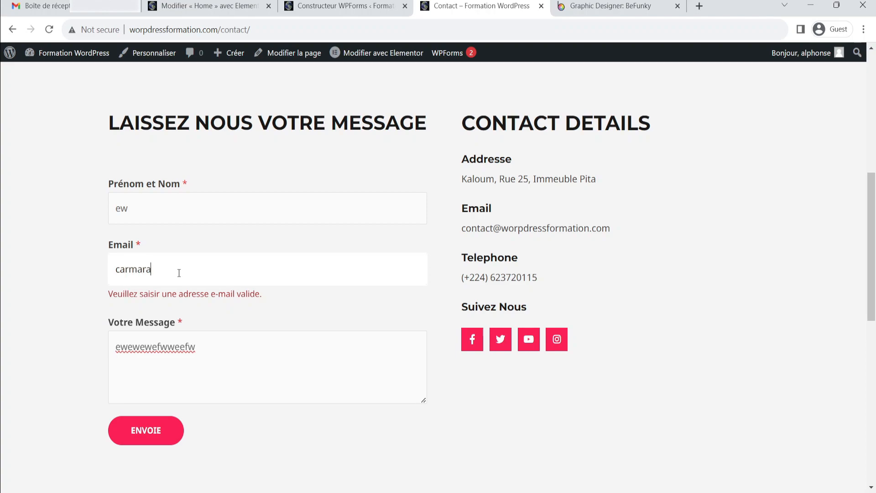
{"action": "left_click", "coordinate": [102, 300]}
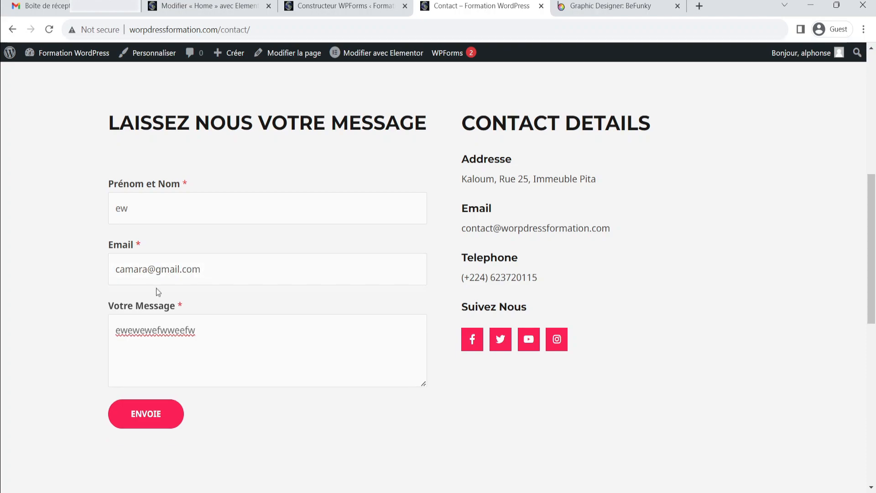
Add more test text to the message and submit the contact form
{"action": "left_click", "coordinate": [187, 209]}
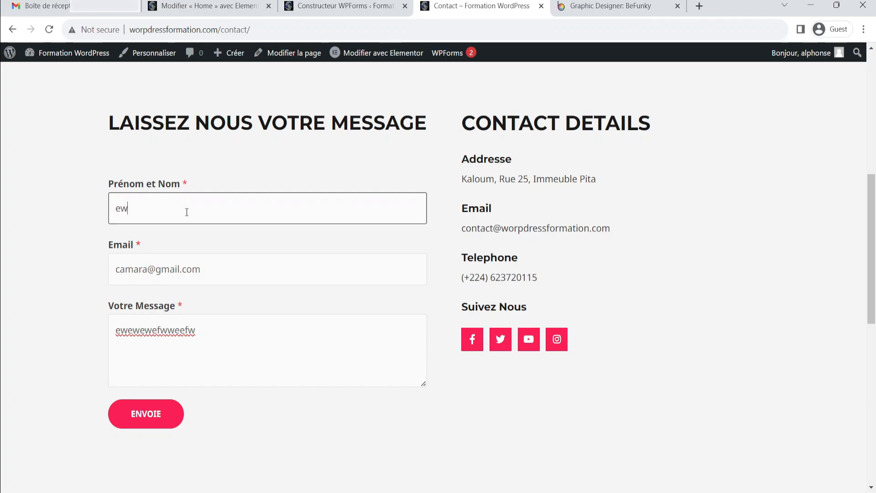
{"action": "left_click", "coordinate": [225, 336]}
{"action": "type", "text": "cewknsjocw"}
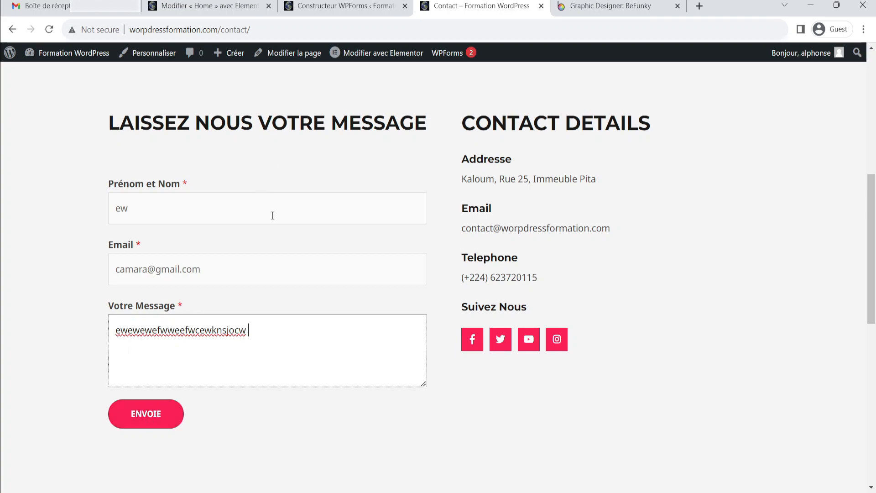
{"action": "left_click", "coordinate": [160, 416]}
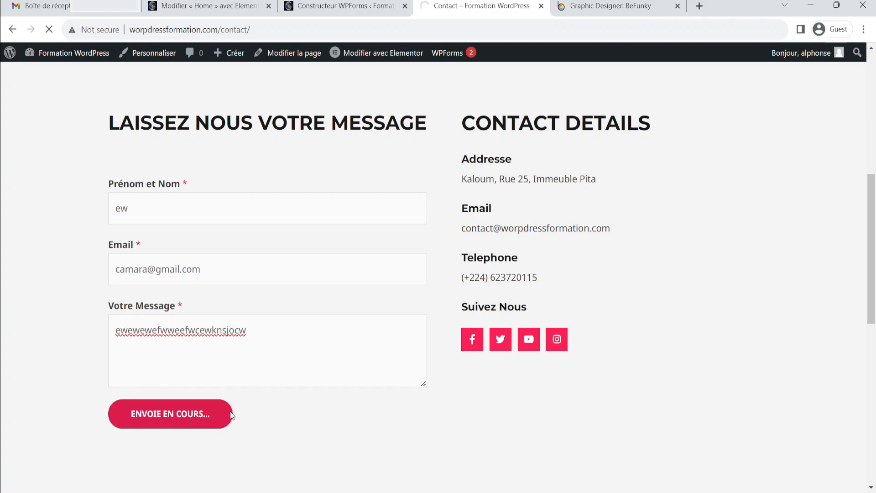
{"action": "scroll", "coordinate": [244, 303], "scroll_direction": "up", "scroll_amount": 3}
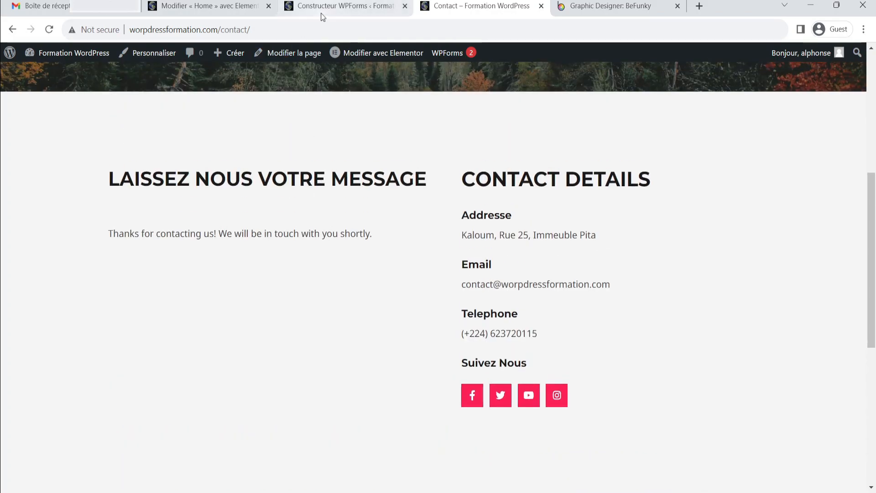
In the form's Confirmations settings, set the confirmation message to "Merci de nous avoir contacté, nous vous laisserons un message aussi vite que possible."
{"action": "left_click", "coordinate": [332, 8]}
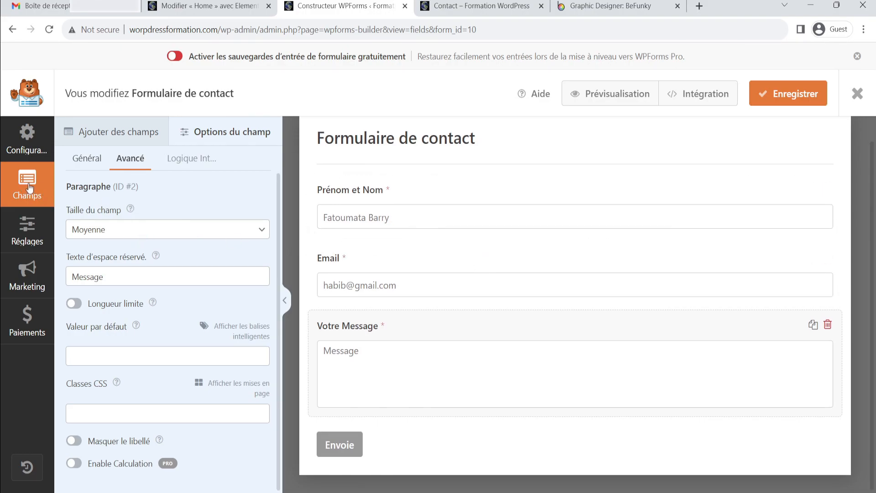
{"action": "left_click", "coordinate": [37, 239]}
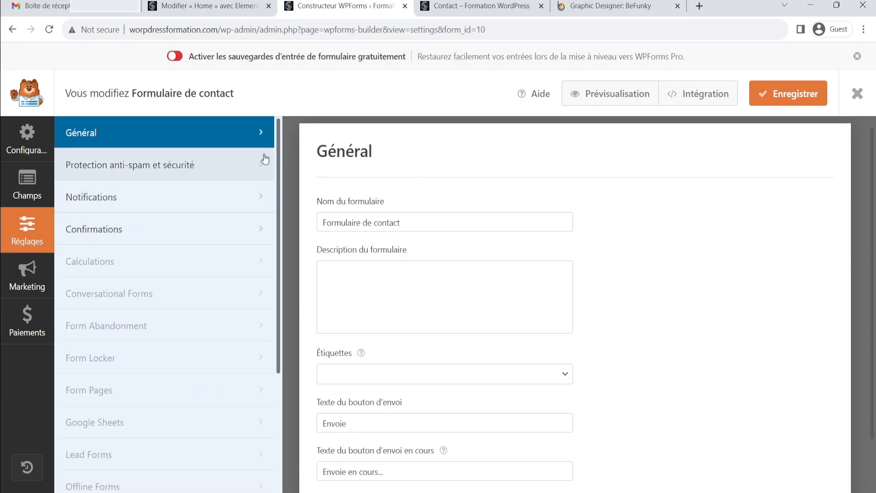
{"action": "scroll", "coordinate": [450, 240], "scroll_direction": "down", "scroll_amount": 2}
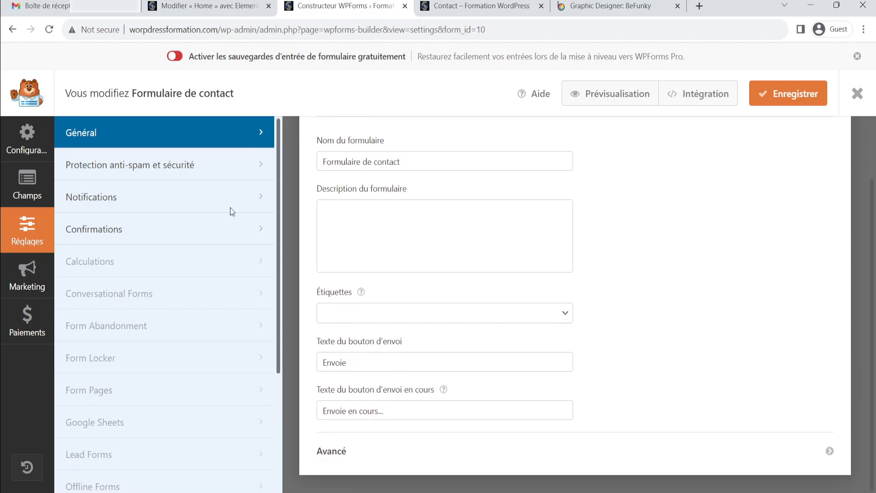
{"action": "left_click", "coordinate": [117, 232]}
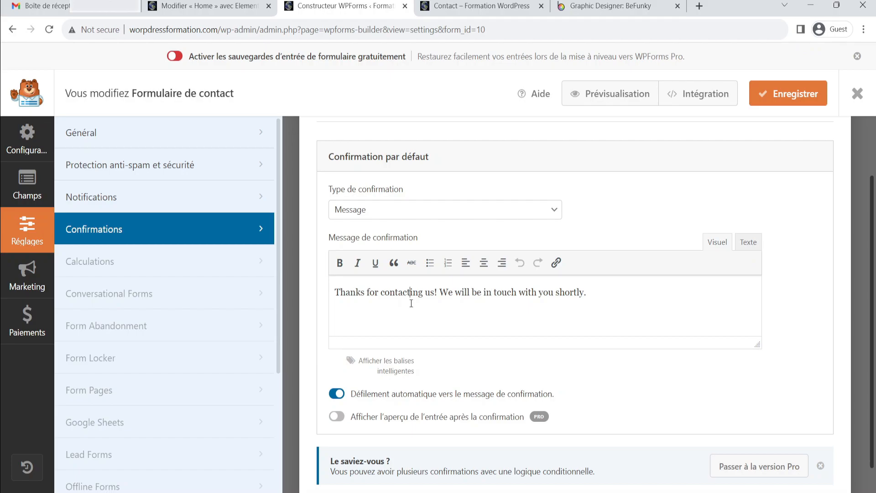
{"action": "key", "text": "ctrl+a"}
{"action": "type", "text": "Me"}
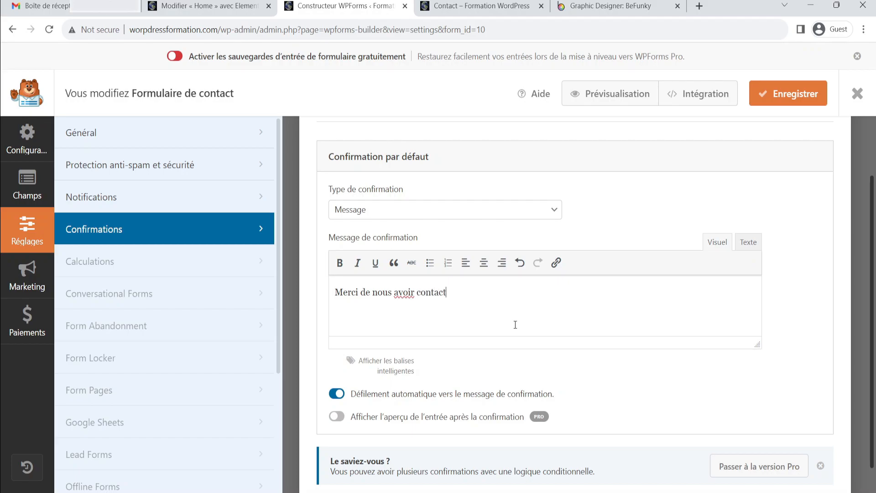
{"action": "type", "text": ", nous vous laisserons un message aussi"}
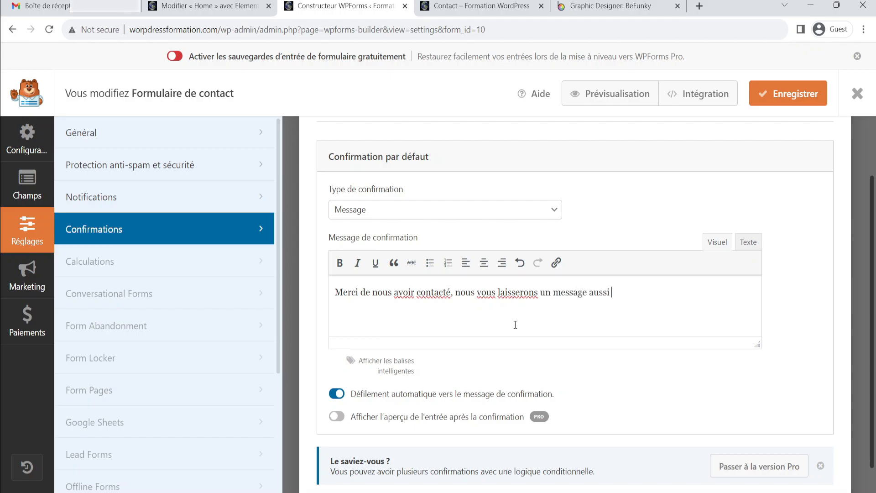
{"action": "type", "text": " vite que possible."}
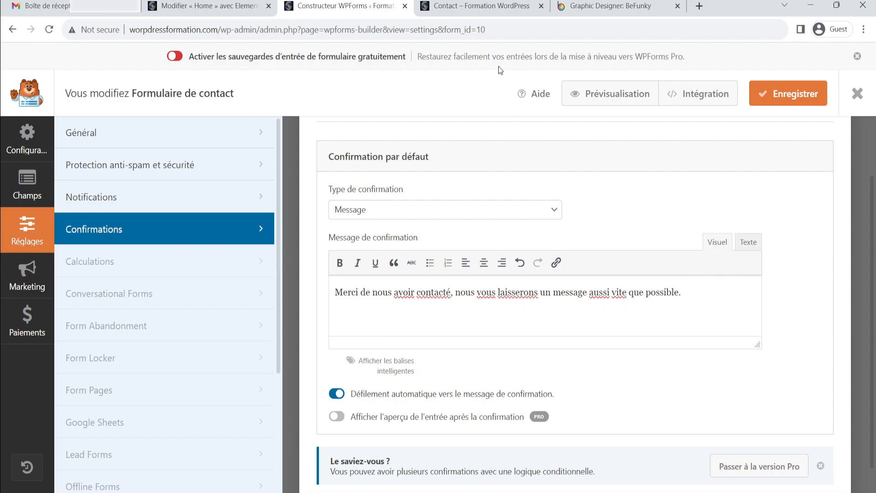
Save the contact form with its new French confirmation message
{"action": "left_click", "coordinate": [485, 6]}
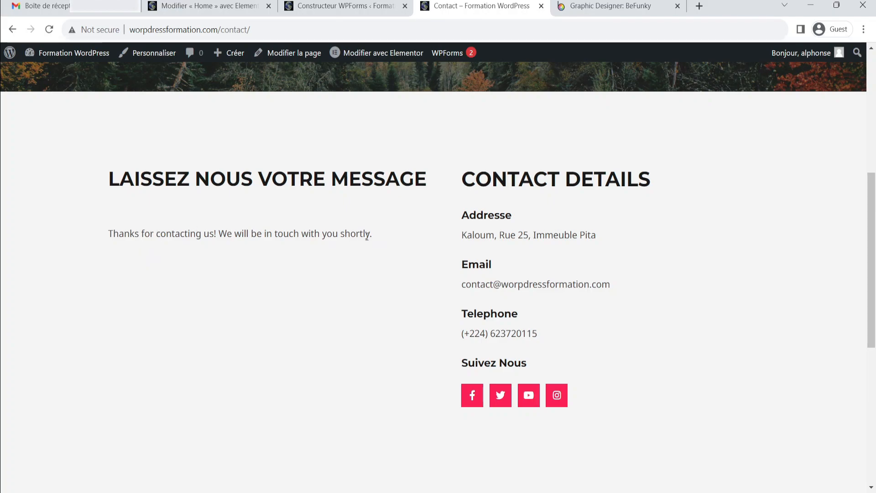
{"action": "left_click", "coordinate": [354, 8]}
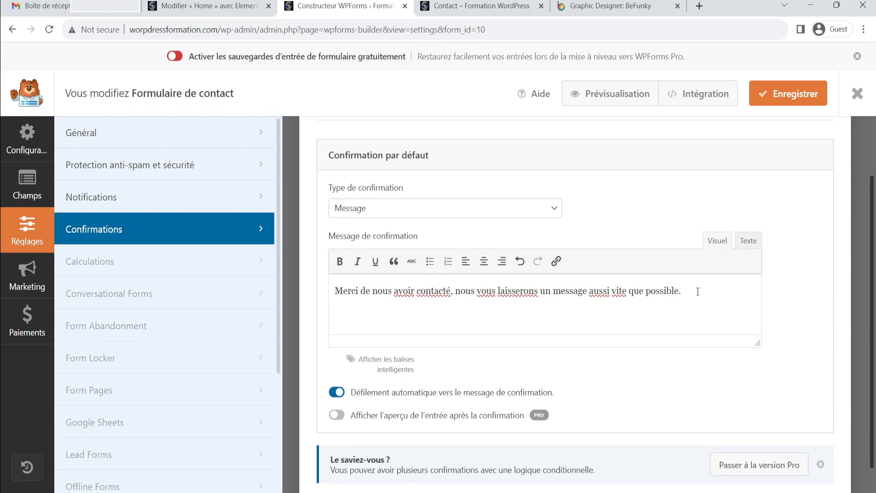
{"action": "scroll", "coordinate": [662, 283], "scroll_direction": "down", "scroll_amount": 1}
{"action": "scroll", "coordinate": [717, 257], "scroll_direction": "up", "scroll_amount": 1}
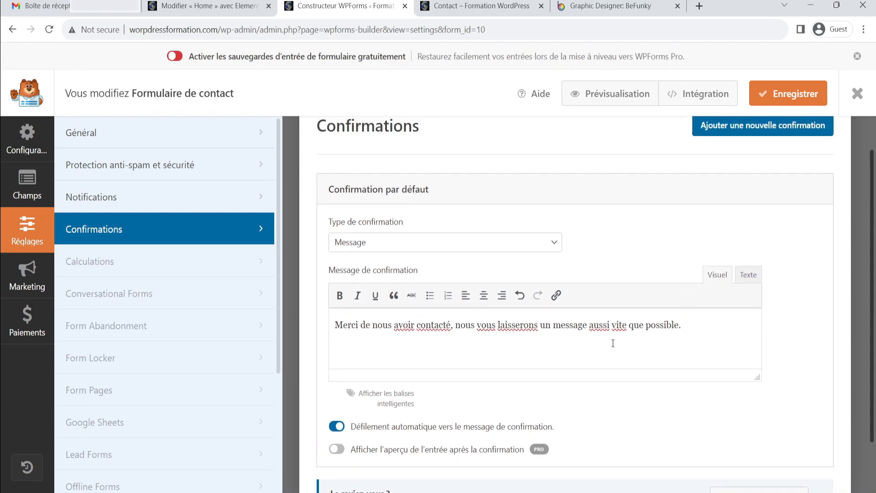
{"action": "left_click", "coordinate": [787, 103]}
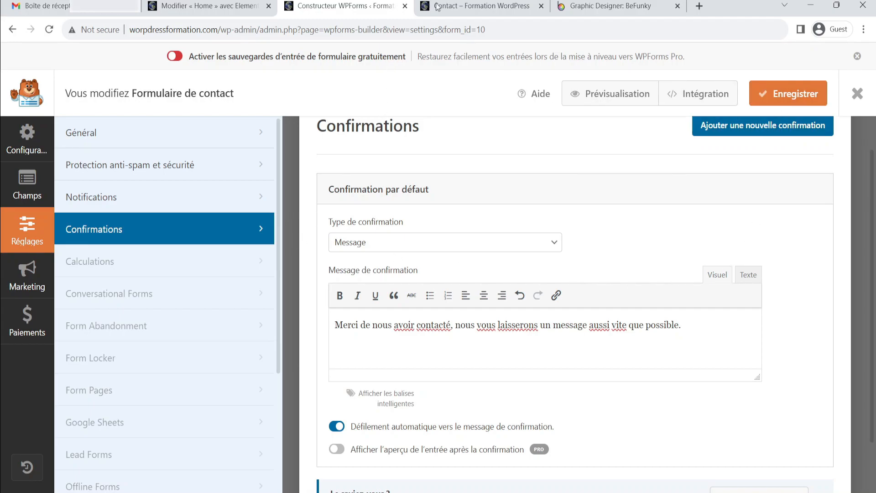
{"action": "scroll", "coordinate": [469, 196], "scroll_direction": "down", "scroll_amount": 1}
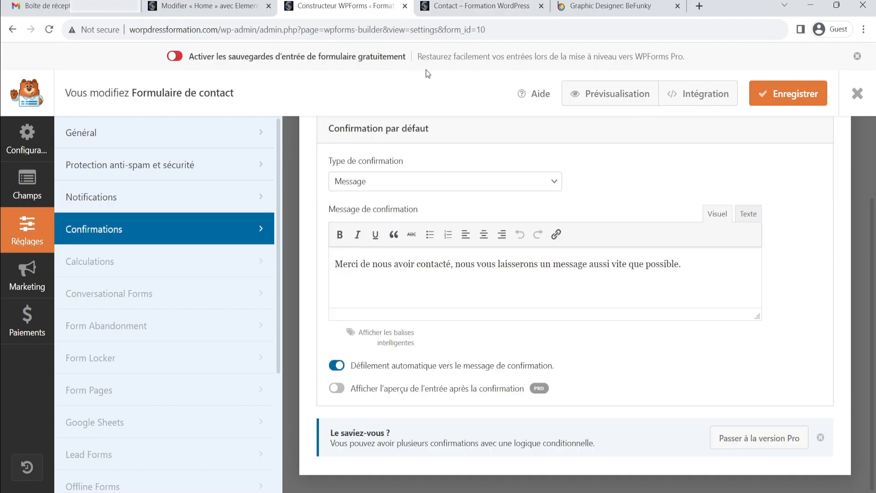
Reload the live Contact page to bring the contact form back
{"action": "left_click", "coordinate": [453, 2]}
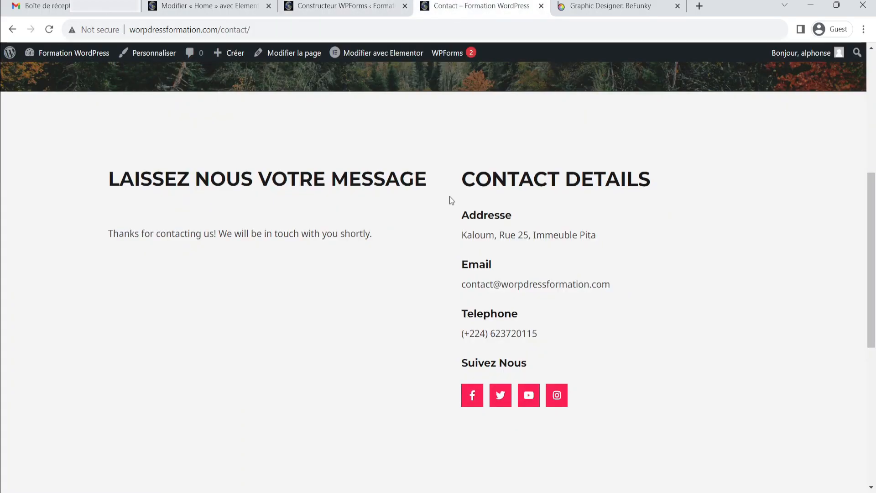
{"action": "left_click", "coordinate": [49, 29]}
{"action": "left_click", "coordinate": [482, 125]}
{"action": "scroll", "coordinate": [576, 138], "scroll_direction": "down", "scroll_amount": 2}
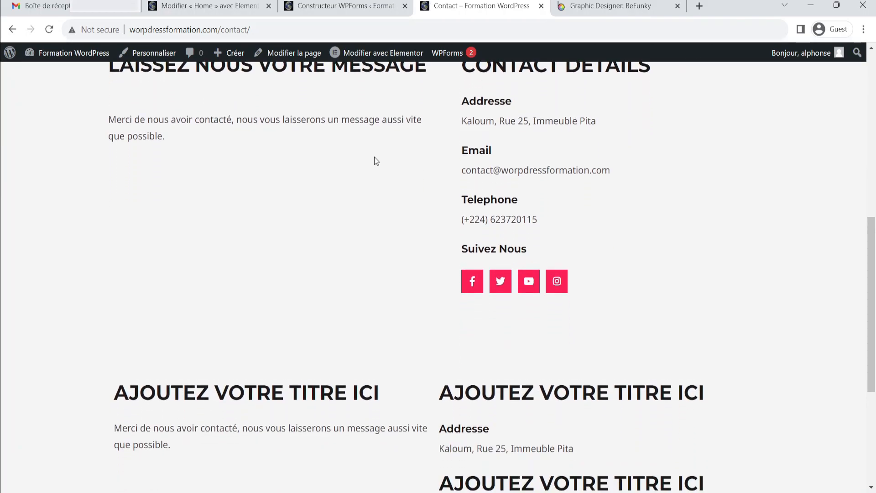
{"action": "scroll", "coordinate": [219, 125], "scroll_direction": "up", "scroll_amount": 3}
{"action": "scroll", "coordinate": [217, 125], "scroll_direction": "up", "scroll_amount": 5}
{"action": "left_click", "coordinate": [656, 86]}
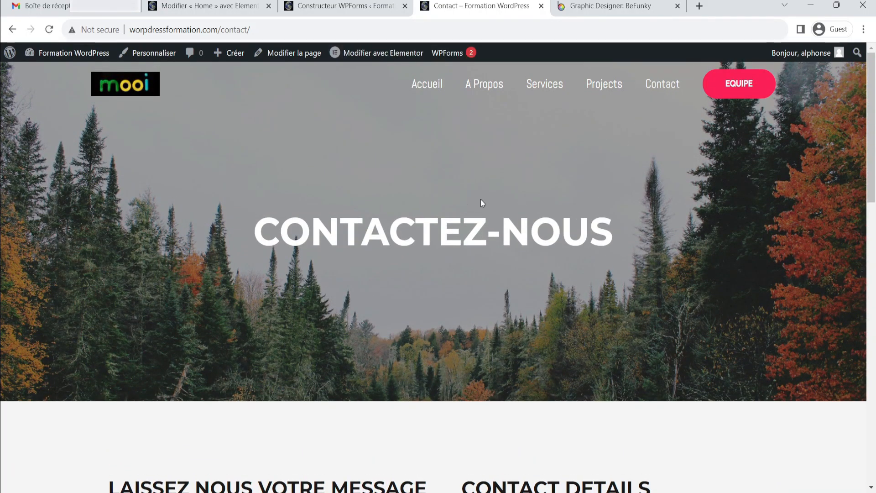
{"action": "scroll", "coordinate": [469, 197], "scroll_direction": "down", "scroll_amount": 4}
{"action": "scroll", "coordinate": [461, 199], "scroll_direction": "down", "scroll_amount": 8}
{"action": "scroll", "coordinate": [434, 220], "scroll_direction": "up", "scroll_amount": 4}
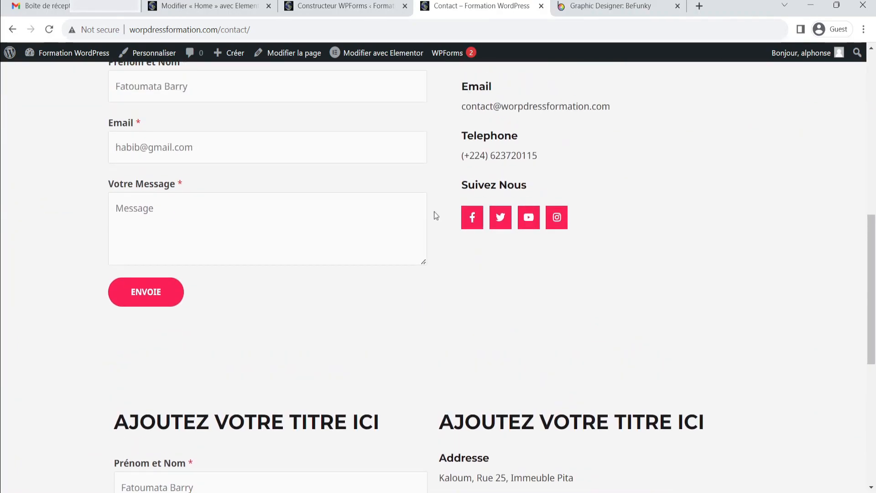
{"action": "scroll", "coordinate": [450, 221], "scroll_direction": "up", "scroll_amount": 1}
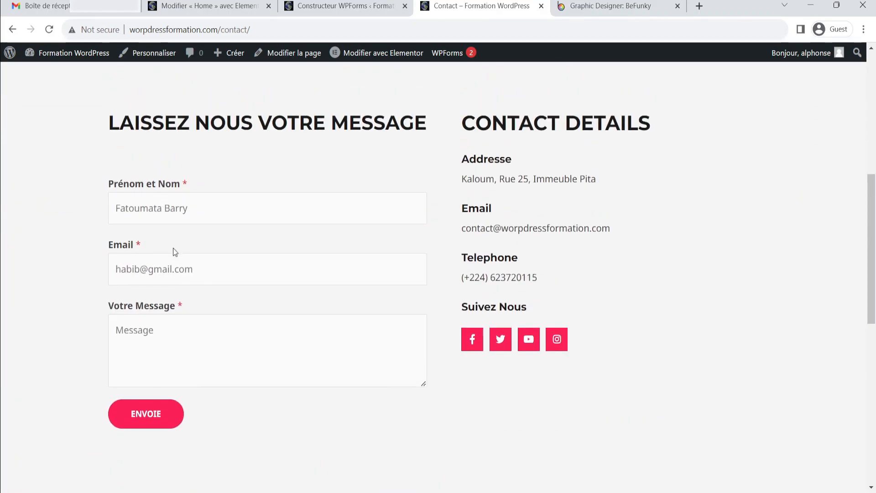
Fill the contact form's name and email fields with a test person's full name and e-mail address
{"action": "left_click", "coordinate": [166, 214]}
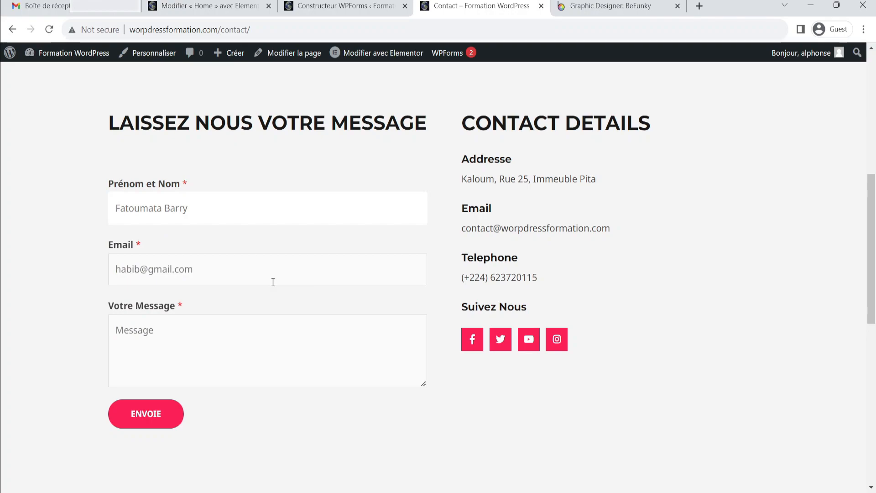
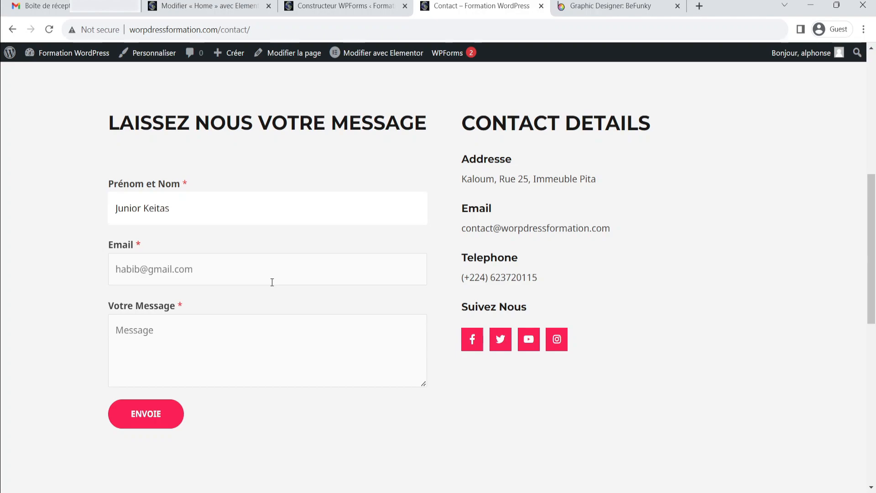
{"action": "left_click", "coordinate": [271, 281]}
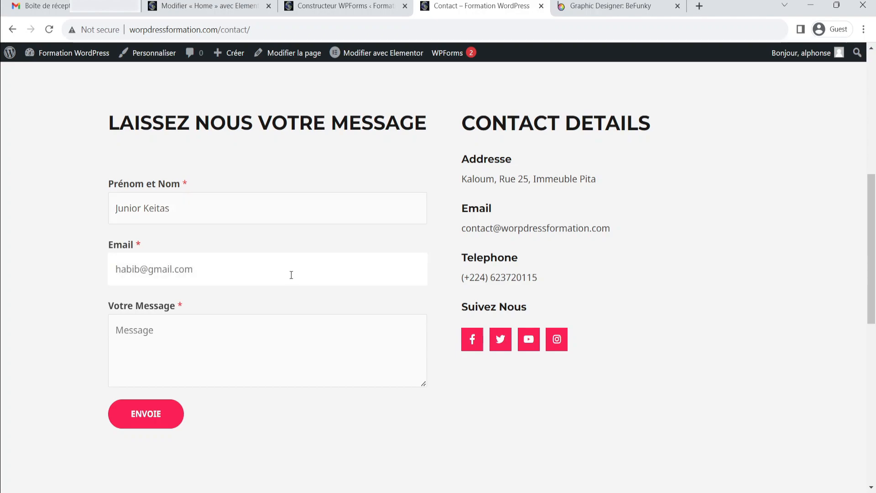
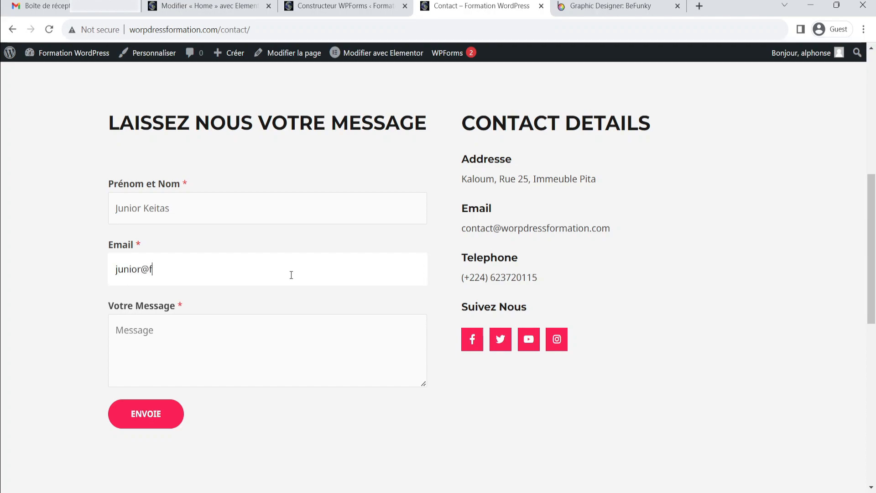
Write the message "Bonjour je suis content d'apprendre avec vous. Cordialement." and submit the contact form
{"action": "left_click", "coordinate": [276, 339]}
{"action": "type", "text": "Bon"}
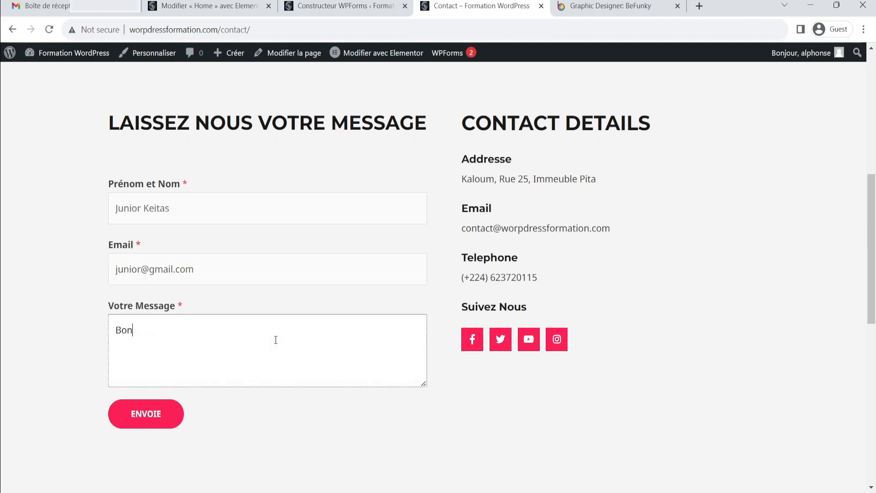
{"action": "type", "text": "jour je suis content d'apprendre "}
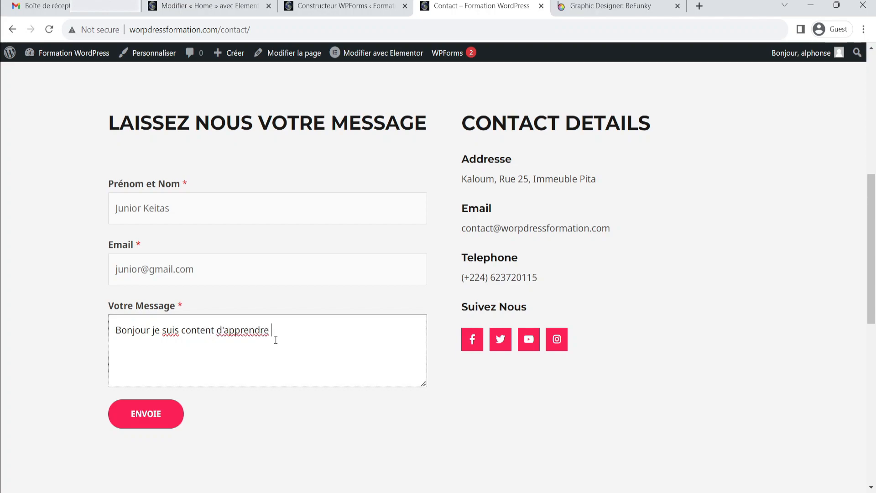
{"action": "type", "text": "avec vous."}
{"action": "key", "text": "Return"}
{"action": "type", "text": "Cordialement."}
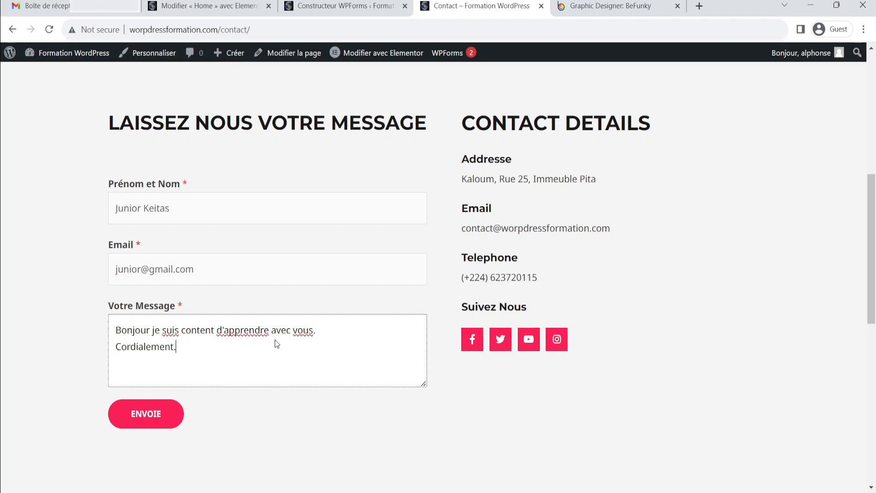
{"action": "left_click", "coordinate": [136, 418]}
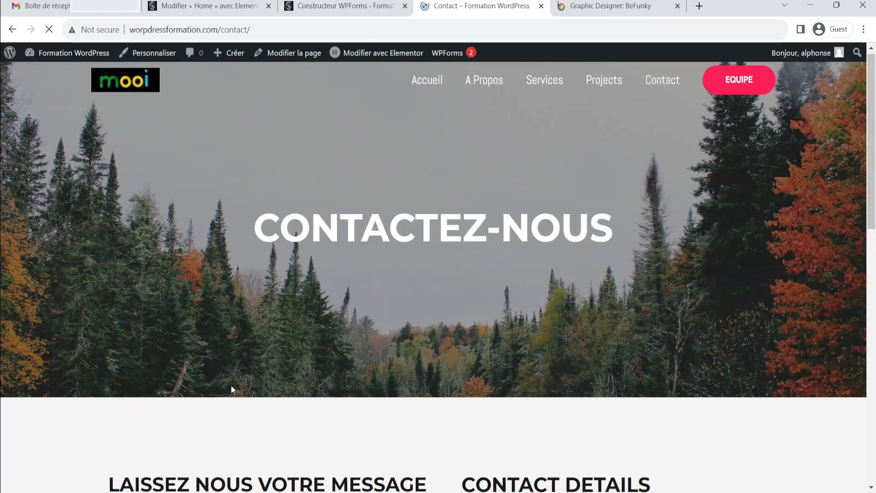
Check the confirmation shown on the Contact page, then close the WPForms form builder
{"action": "scroll", "coordinate": [148, 128], "scroll_direction": "up", "scroll_amount": 1}
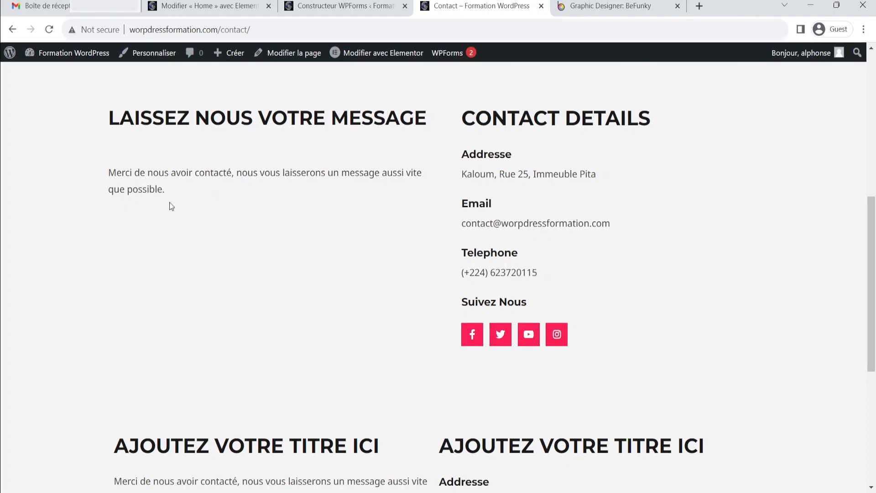
{"action": "scroll", "coordinate": [228, 137], "scroll_direction": "up", "scroll_amount": 8}
{"action": "left_click", "coordinate": [339, 5]}
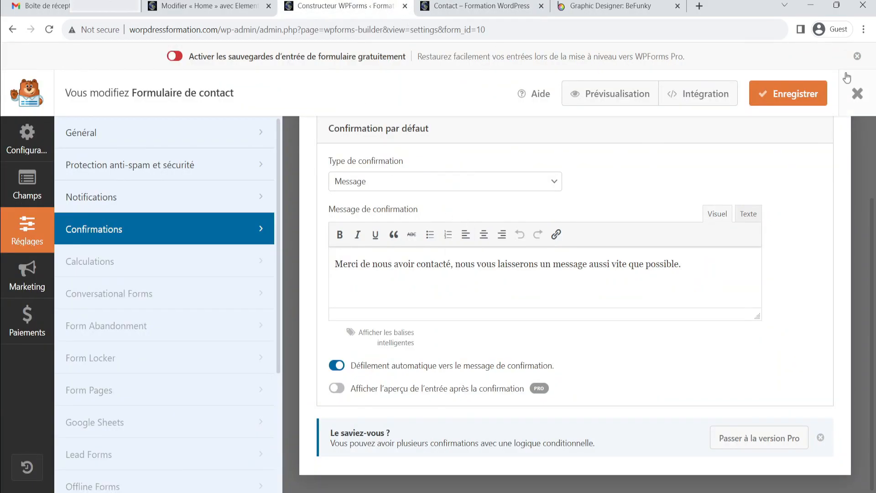
{"action": "left_click", "coordinate": [857, 96]}
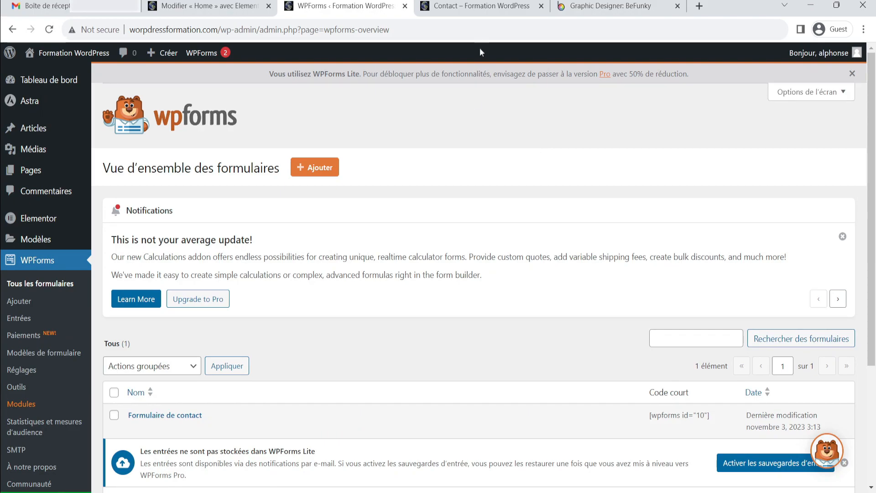
Open the site's home page and scroll through its sections
{"action": "left_click", "coordinate": [480, 6]}
{"action": "left_click", "coordinate": [427, 87]}
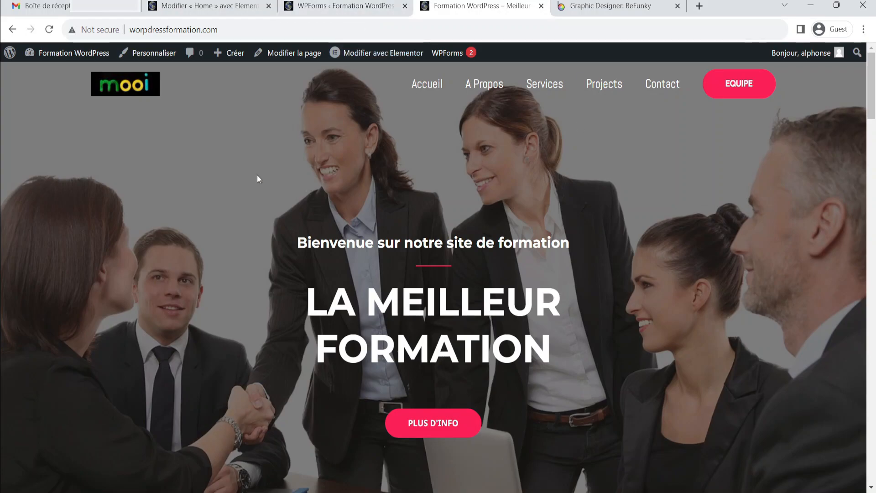
{"action": "scroll", "coordinate": [596, 215], "scroll_direction": "down", "scroll_amount": 8}
{"action": "scroll", "coordinate": [619, 224], "scroll_direction": "down", "scroll_amount": 11}
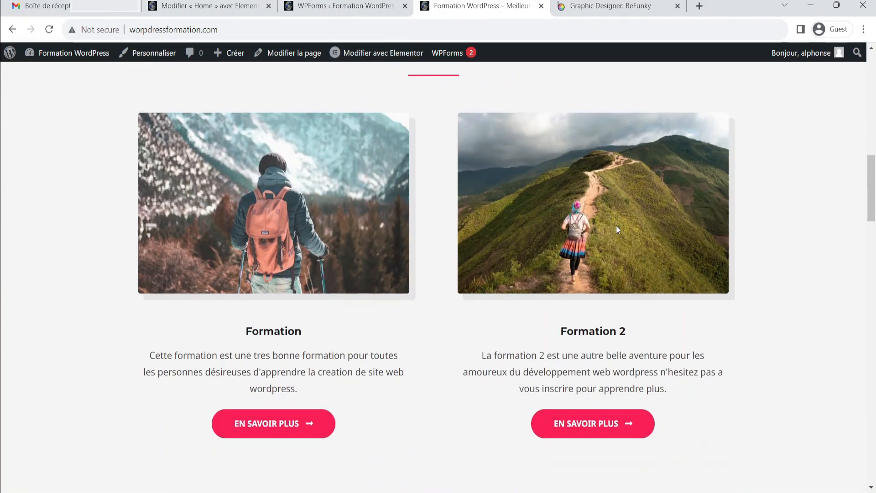
{"action": "scroll", "coordinate": [293, 260], "scroll_direction": "up", "scroll_amount": 7}
{"action": "scroll", "coordinate": [434, 221], "scroll_direction": "up", "scroll_amount": 3}
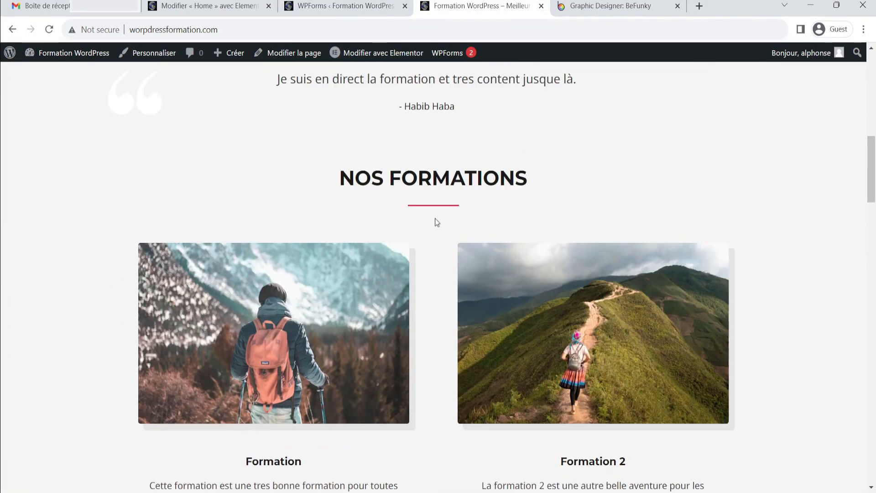
{"action": "scroll", "coordinate": [552, 248], "scroll_direction": "down", "scroll_amount": 7}
{"action": "scroll", "coordinate": [318, 256], "scroll_direction": "down", "scroll_amount": 10}
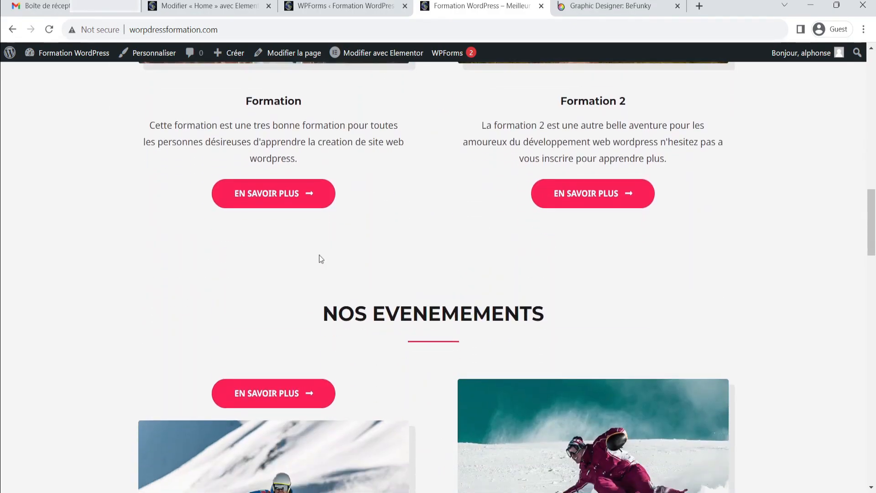
{"action": "scroll", "coordinate": [417, 255], "scroll_direction": "down", "scroll_amount": 4}
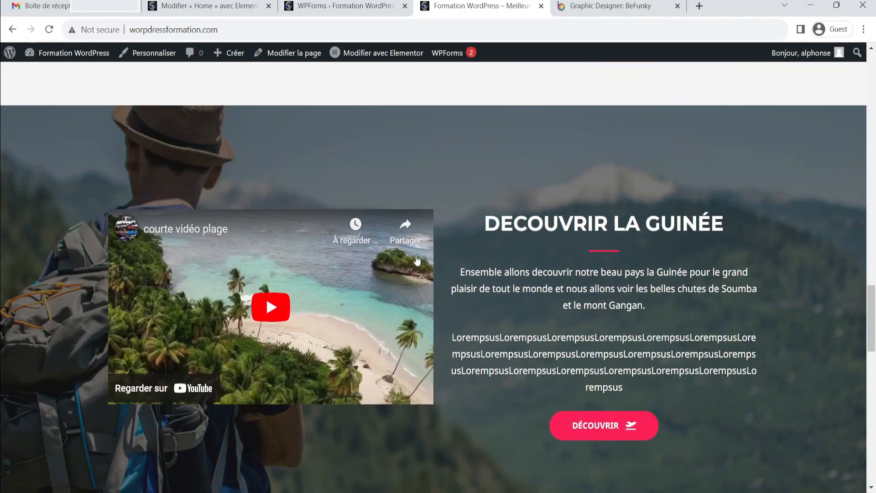
{"action": "scroll", "coordinate": [449, 245], "scroll_direction": "down", "scroll_amount": 9}
{"action": "scroll", "coordinate": [160, 215], "scroll_direction": "down", "scroll_amount": 6}
{"action": "scroll", "coordinate": [173, 164], "scroll_direction": "down", "scroll_amount": 3}
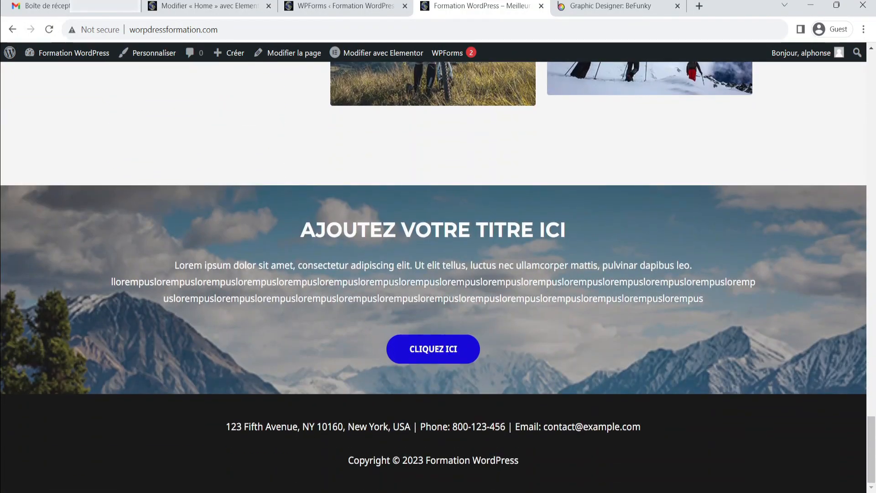
{"action": "scroll", "coordinate": [658, 339], "scroll_direction": "up", "scroll_amount": 20}
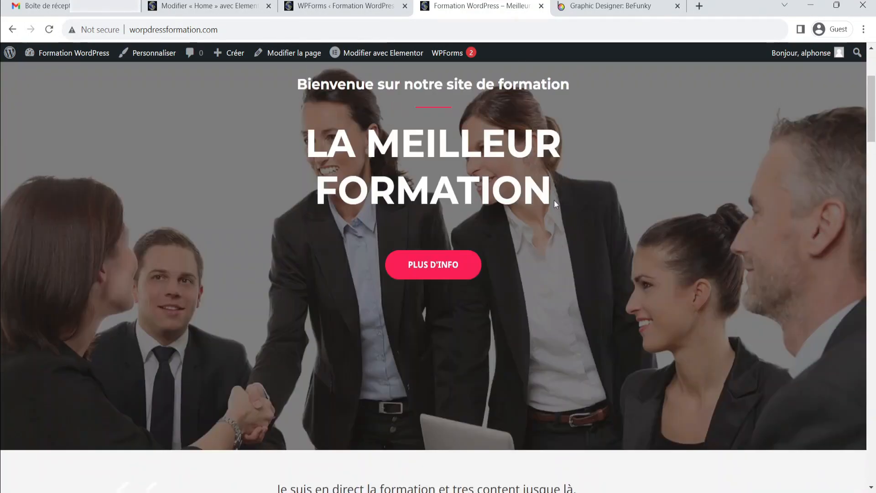
Open the A Propos page and scroll through its content
{"action": "left_click", "coordinate": [486, 85]}
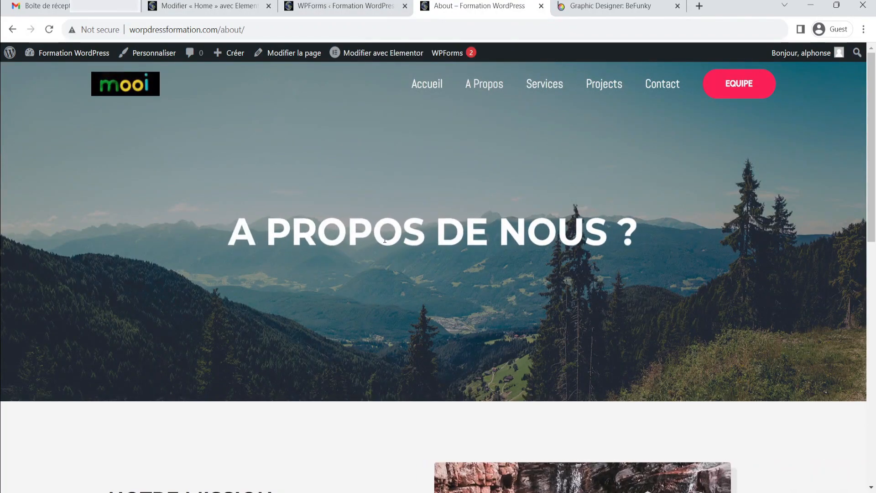
{"action": "scroll", "coordinate": [416, 172], "scroll_direction": "down", "scroll_amount": 3}
{"action": "scroll", "coordinate": [592, 227], "scroll_direction": "down", "scroll_amount": 5}
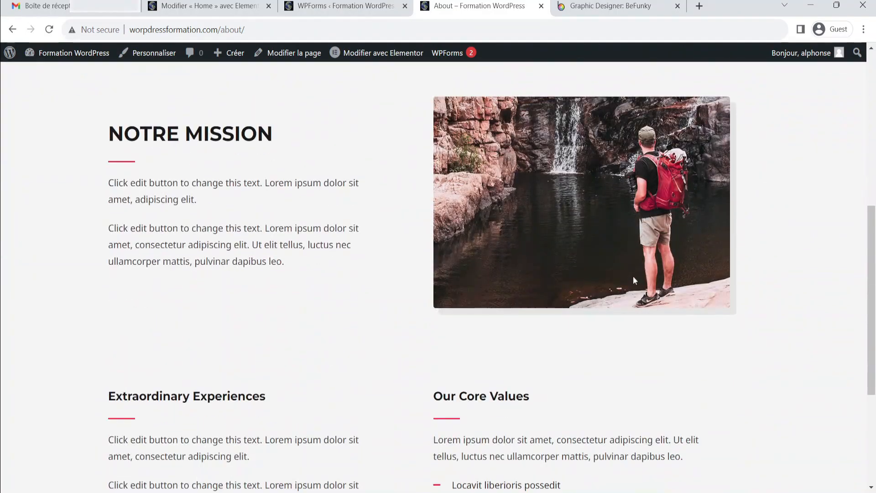
{"action": "scroll", "coordinate": [558, 276], "scroll_direction": "down", "scroll_amount": 3}
{"action": "scroll", "coordinate": [362, 233], "scroll_direction": "up", "scroll_amount": 5}
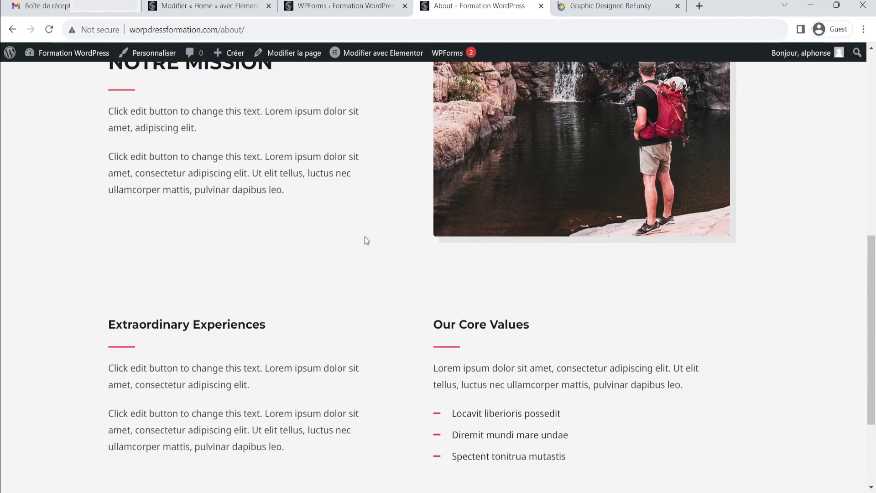
{"action": "scroll", "coordinate": [443, 238], "scroll_direction": "down", "scroll_amount": 5}
{"action": "scroll", "coordinate": [443, 238], "scroll_direction": "down", "scroll_amount": 2}
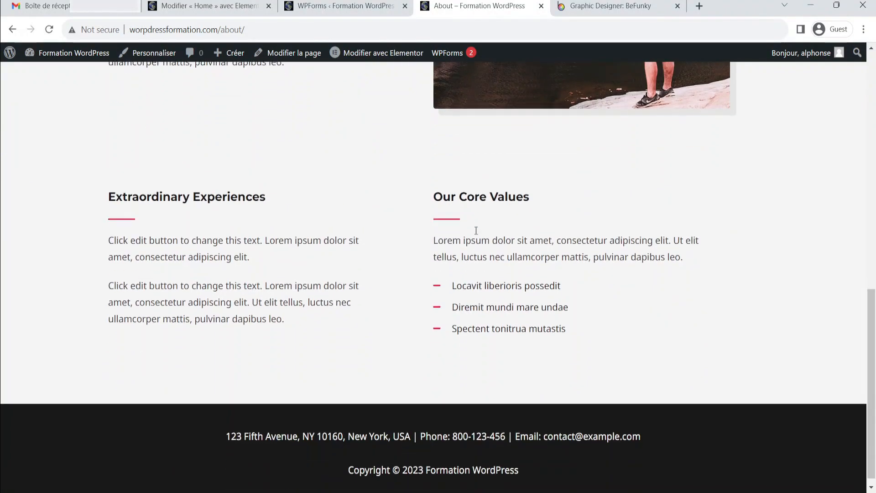
{"action": "scroll", "coordinate": [474, 230], "scroll_direction": "up", "scroll_amount": 6}
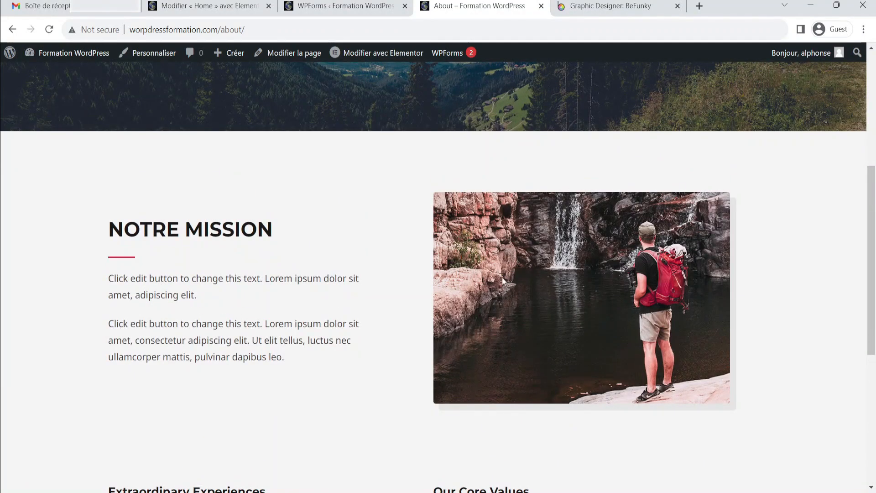
{"action": "scroll", "coordinate": [499, 278], "scroll_direction": "up", "scroll_amount": 5}
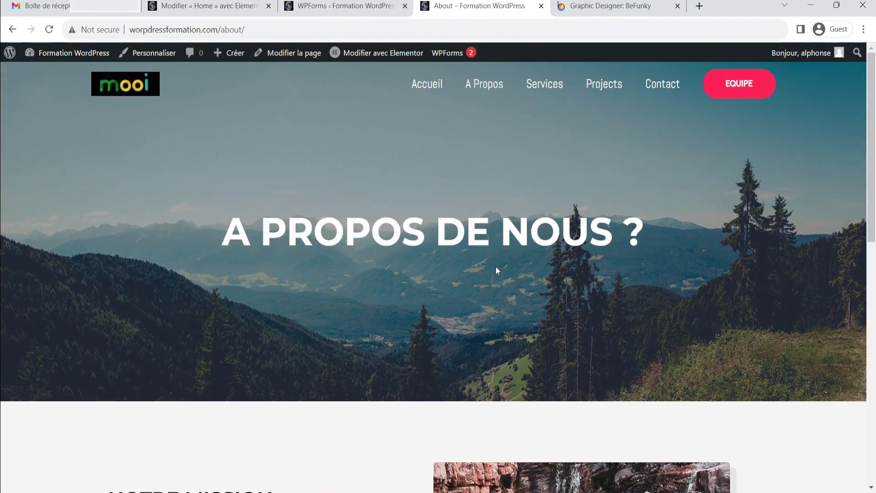
Open the Services page and scroll through its sections
{"action": "left_click", "coordinate": [551, 86]}
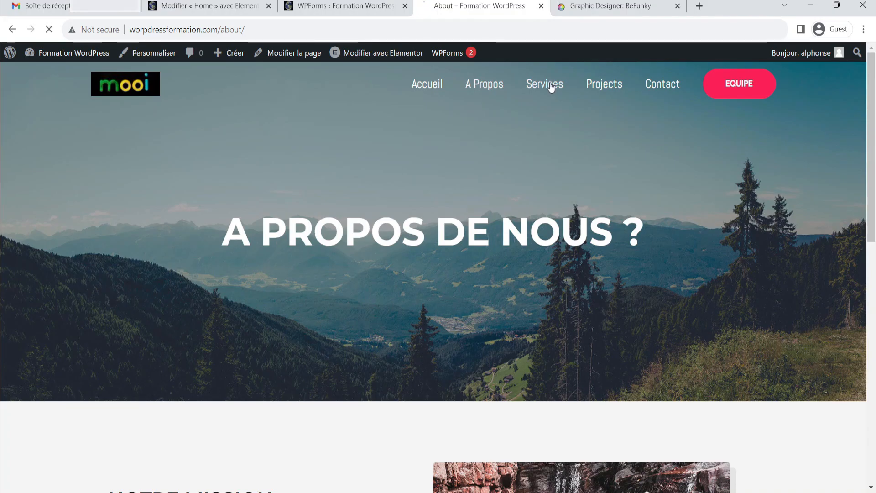
{"action": "scroll", "coordinate": [436, 272], "scroll_direction": "down", "scroll_amount": 3}
{"action": "scroll", "coordinate": [794, 167], "scroll_direction": "up", "scroll_amount": 3}
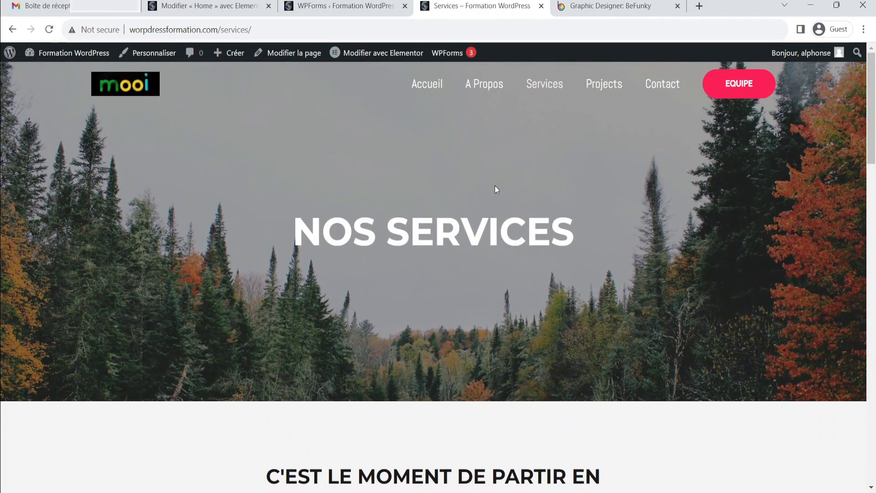
{"action": "scroll", "coordinate": [733, 252], "scroll_direction": "down", "scroll_amount": 8}
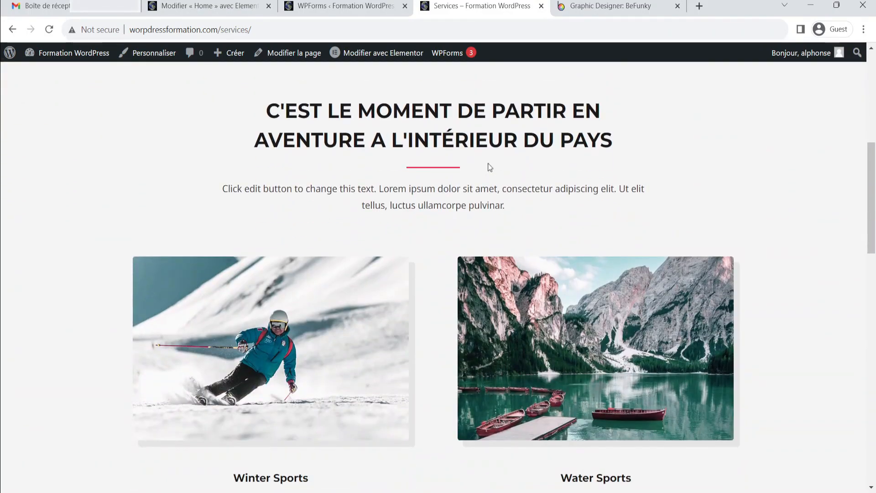
{"action": "scroll", "coordinate": [348, 160], "scroll_direction": "down", "scroll_amount": 3}
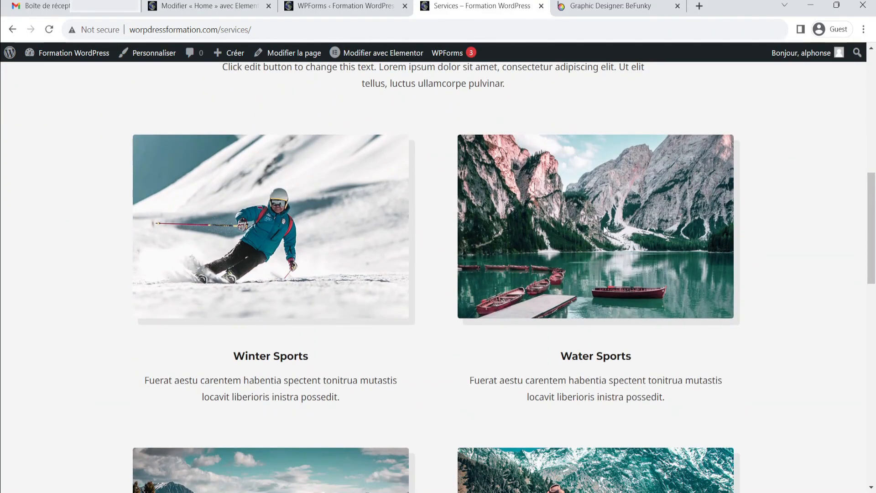
{"action": "scroll", "coordinate": [393, 264], "scroll_direction": "down", "scroll_amount": 9}
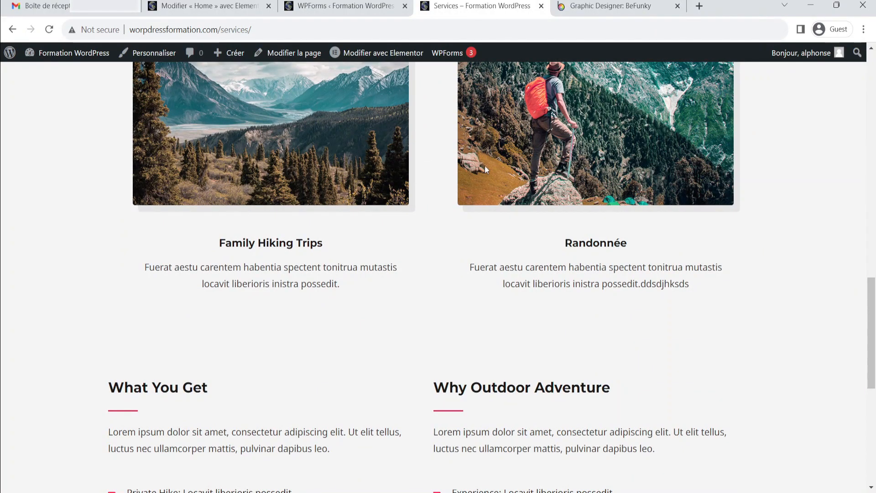
{"action": "scroll", "coordinate": [448, 222], "scroll_direction": "down", "scroll_amount": 2}
{"action": "scroll", "coordinate": [449, 224], "scroll_direction": "down", "scroll_amount": 3}
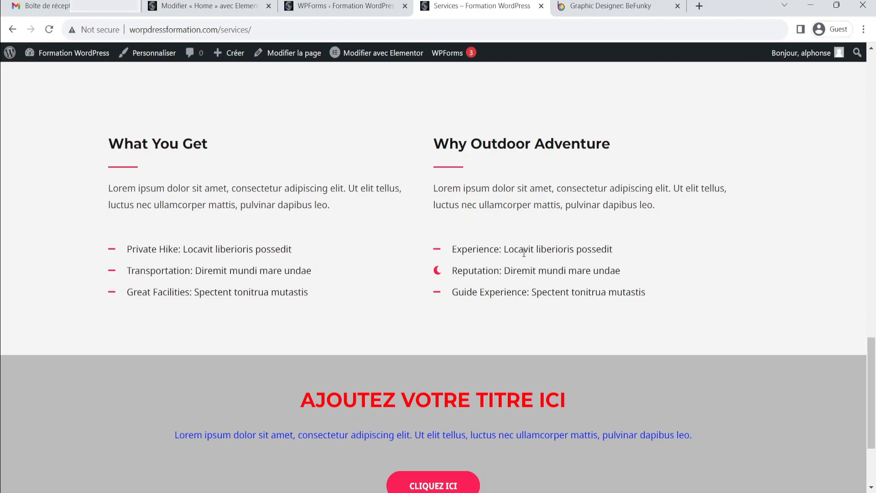
{"action": "scroll", "coordinate": [536, 245], "scroll_direction": "down", "scroll_amount": 3}
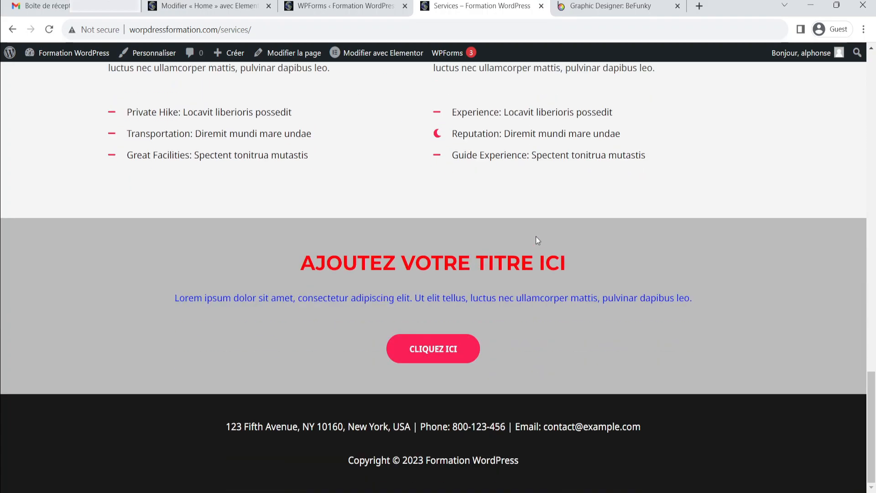
{"action": "scroll", "coordinate": [535, 236], "scroll_direction": "up", "scroll_amount": 15}
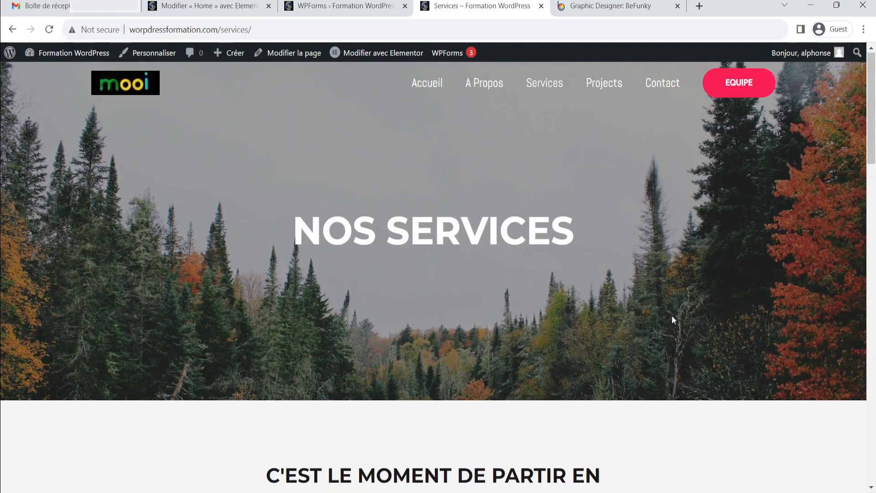
Open the Projects page and scroll through its Voyage, Winter Sports and Camping sections
{"action": "left_click", "coordinate": [609, 86]}
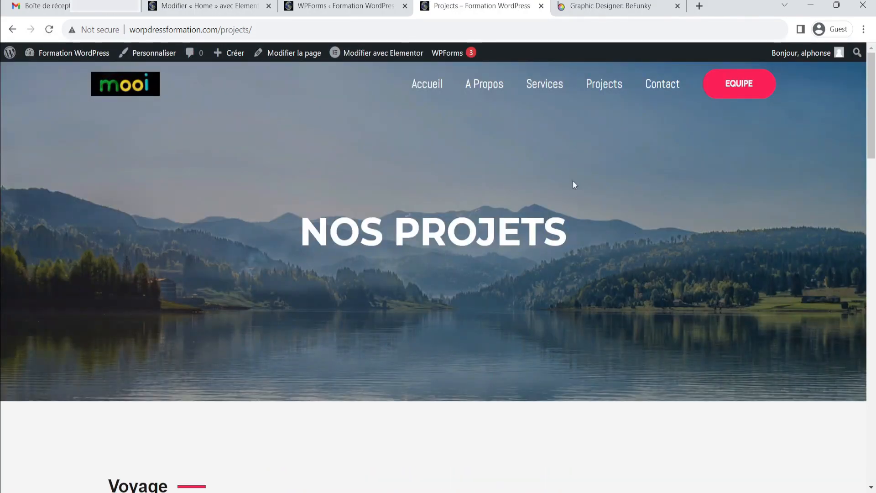
{"action": "scroll", "coordinate": [573, 180], "scroll_direction": "down", "scroll_amount": 5}
{"action": "scroll", "coordinate": [455, 214], "scroll_direction": "up", "scroll_amount": 2}
{"action": "scroll", "coordinate": [514, 199], "scroll_direction": "down", "scroll_amount": 7}
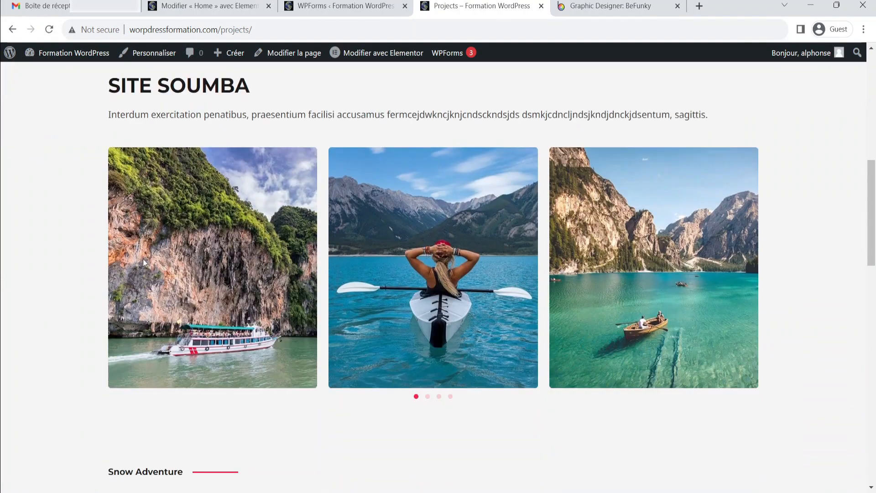
{"action": "scroll", "coordinate": [143, 258], "scroll_direction": "down", "scroll_amount": 3}
{"action": "scroll", "coordinate": [207, 191], "scroll_direction": "up", "scroll_amount": 5}
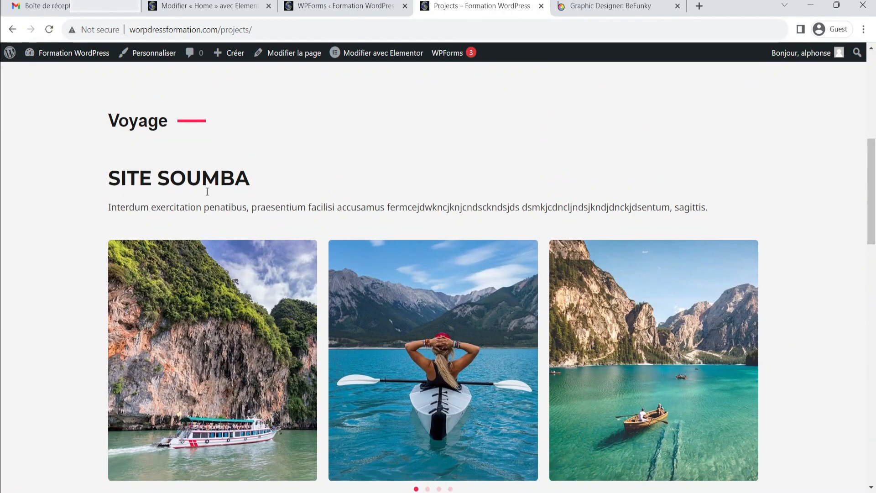
{"action": "scroll", "coordinate": [441, 219], "scroll_direction": "down", "scroll_amount": 8}
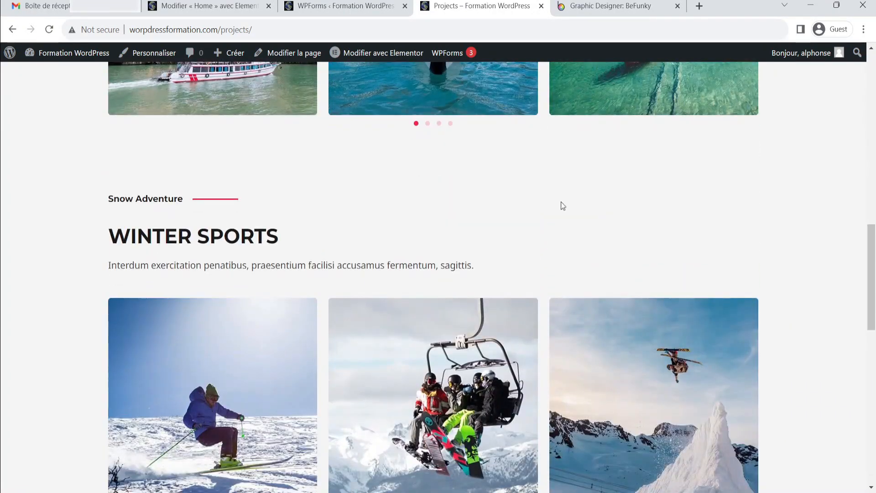
{"action": "scroll", "coordinate": [566, 203], "scroll_direction": "up", "scroll_amount": 7}
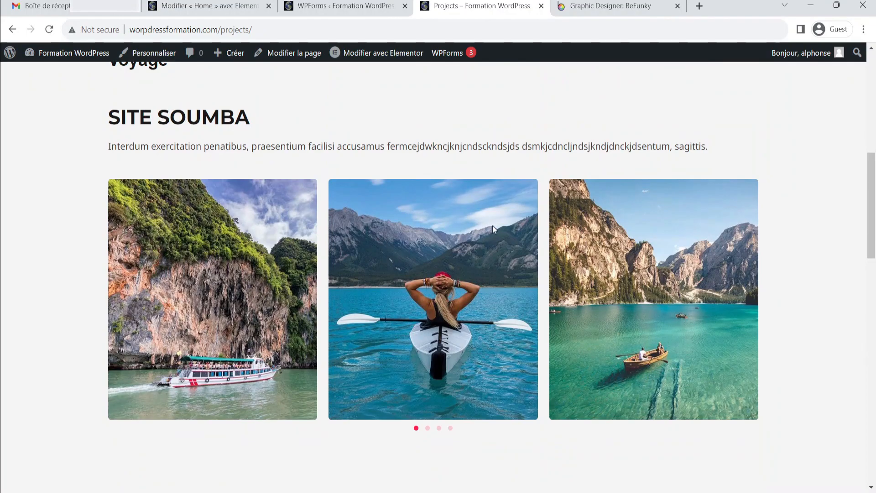
{"action": "scroll", "coordinate": [313, 202], "scroll_direction": "down", "scroll_amount": 7}
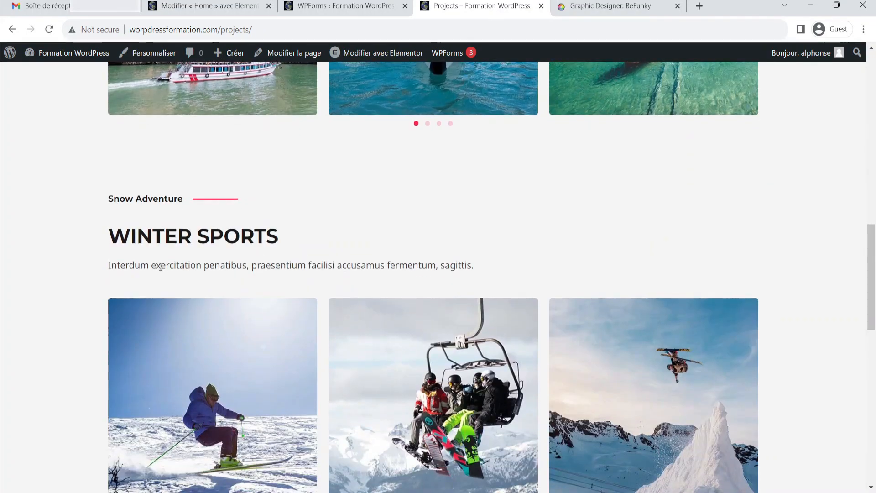
{"action": "scroll", "coordinate": [247, 246], "scroll_direction": "down", "scroll_amount": 9}
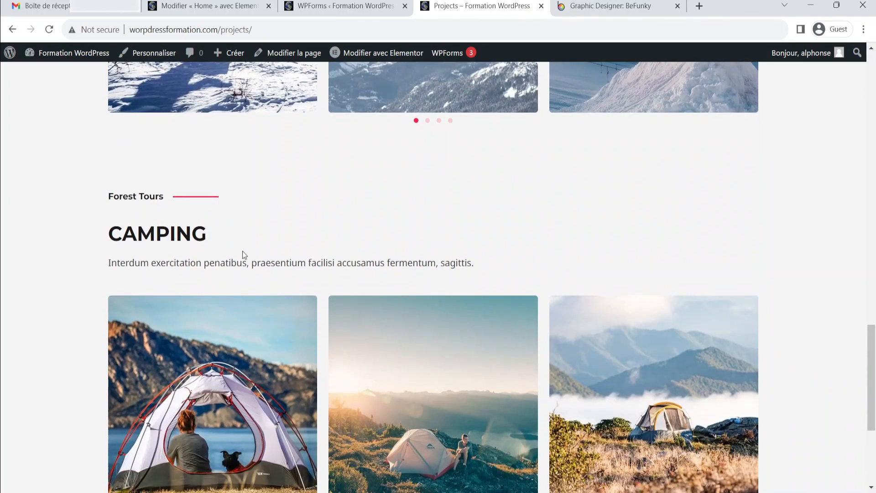
{"action": "scroll", "coordinate": [182, 218], "scroll_direction": "up", "scroll_amount": 10}
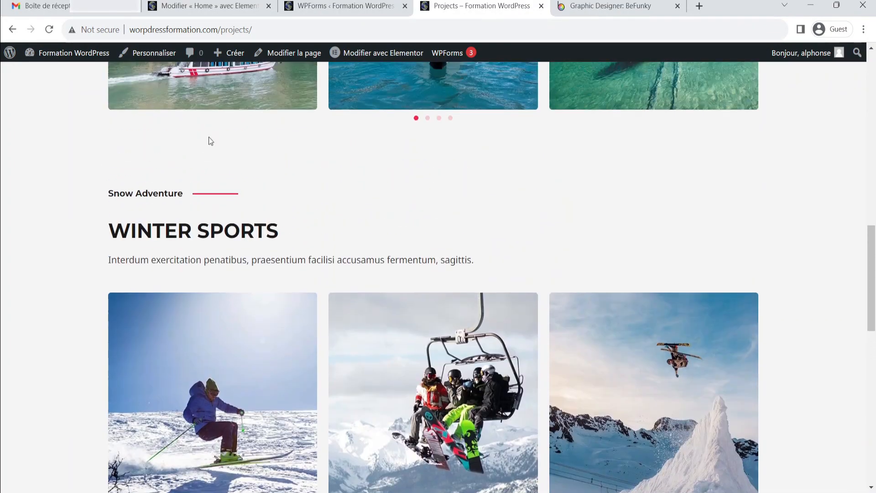
{"action": "scroll", "coordinate": [225, 225], "scroll_direction": "down", "scroll_amount": 10}
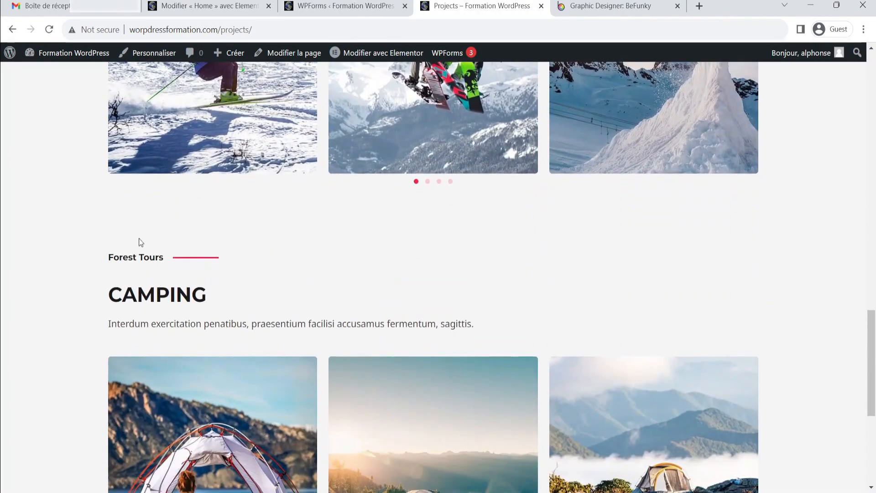
{"action": "scroll", "coordinate": [217, 246], "scroll_direction": "down", "scroll_amount": 5}
{"action": "scroll", "coordinate": [677, 326], "scroll_direction": "up", "scroll_amount": 20}
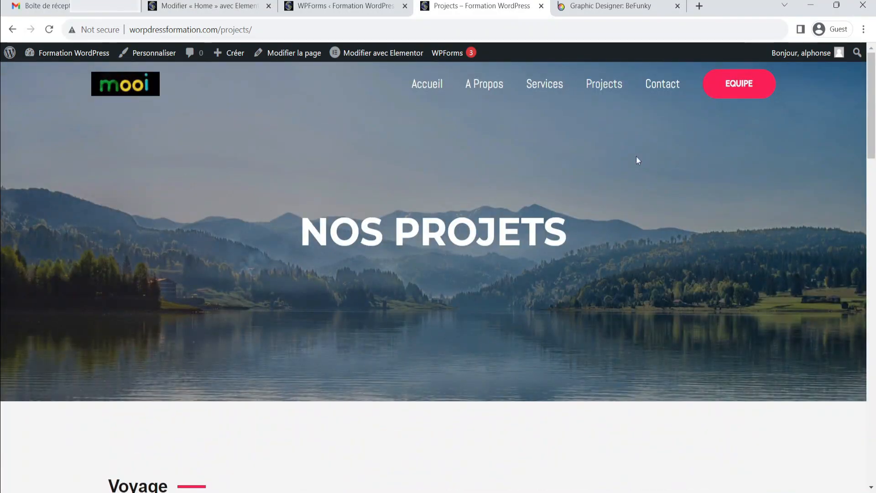
Open the Contact page and scroll through its content
{"action": "left_click", "coordinate": [662, 85]}
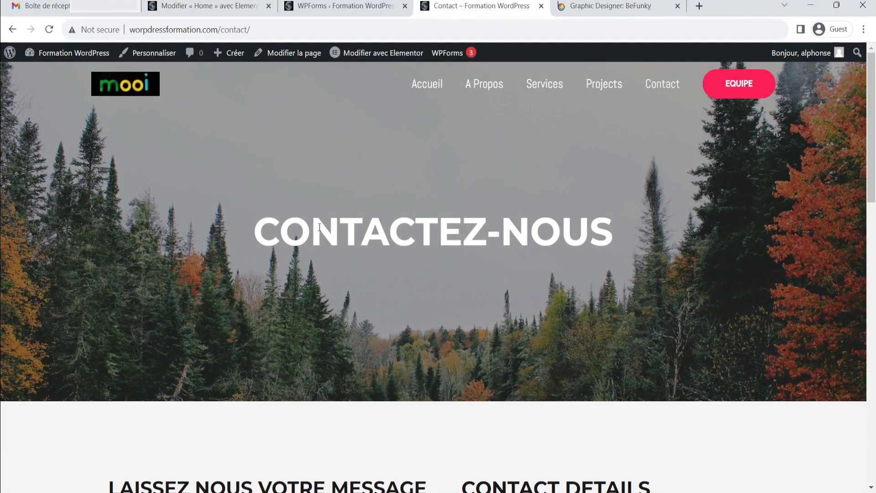
{"action": "scroll", "coordinate": [422, 238], "scroll_direction": "down", "scroll_amount": 12}
{"action": "scroll", "coordinate": [485, 196], "scroll_direction": "down", "scroll_amount": 4}
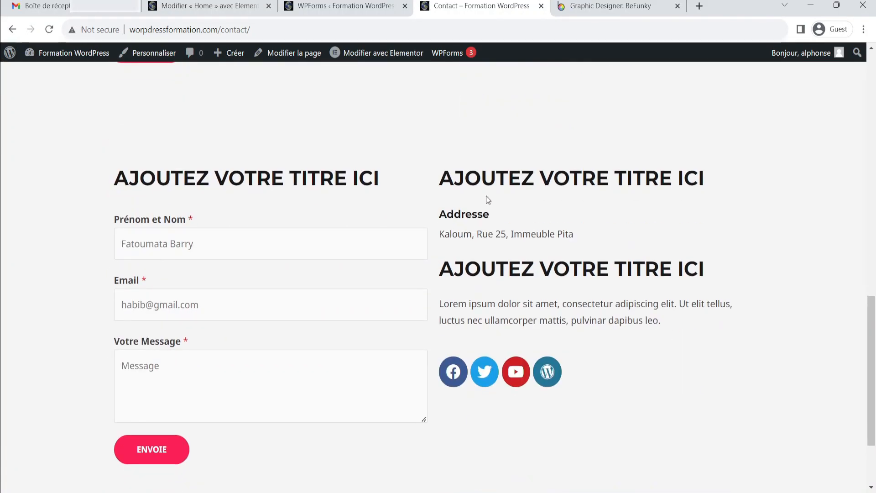
{"action": "scroll", "coordinate": [558, 246], "scroll_direction": "down", "scroll_amount": 3}
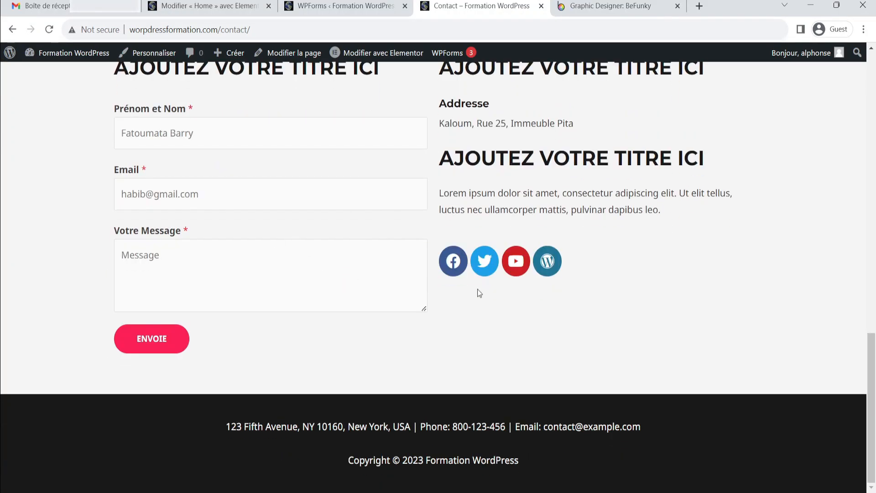
{"action": "scroll", "coordinate": [479, 292], "scroll_direction": "up", "scroll_amount": 4}
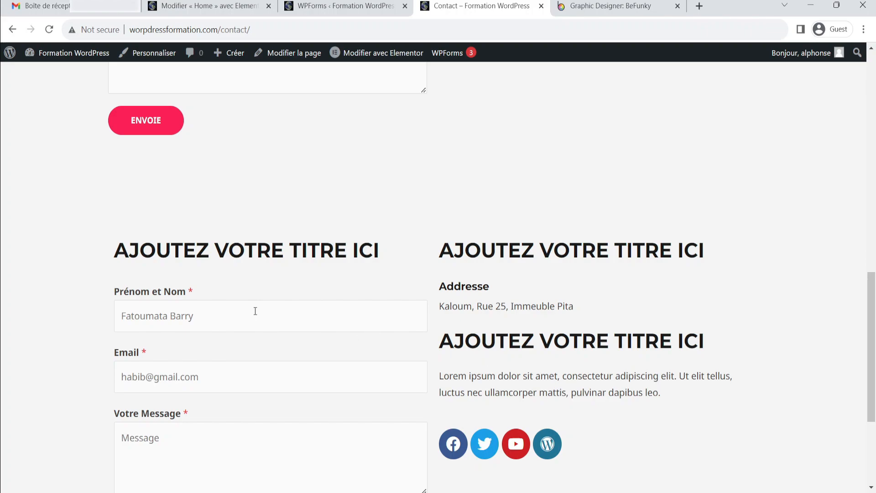
Edit the Contact page with Elementor and delete the duplicate section with the second form and "Ajoutez votre titre ici" headings
{"action": "left_click", "coordinate": [366, 57]}
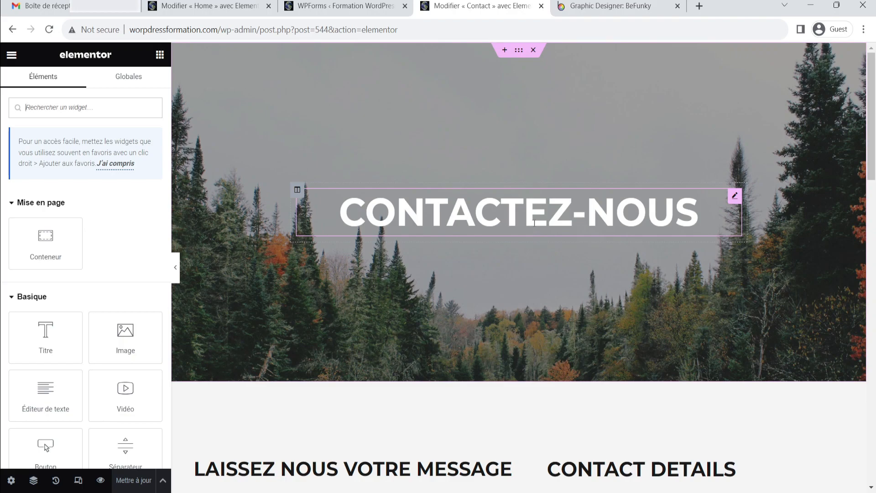
{"action": "scroll", "coordinate": [534, 222], "scroll_direction": "down", "scroll_amount": 8}
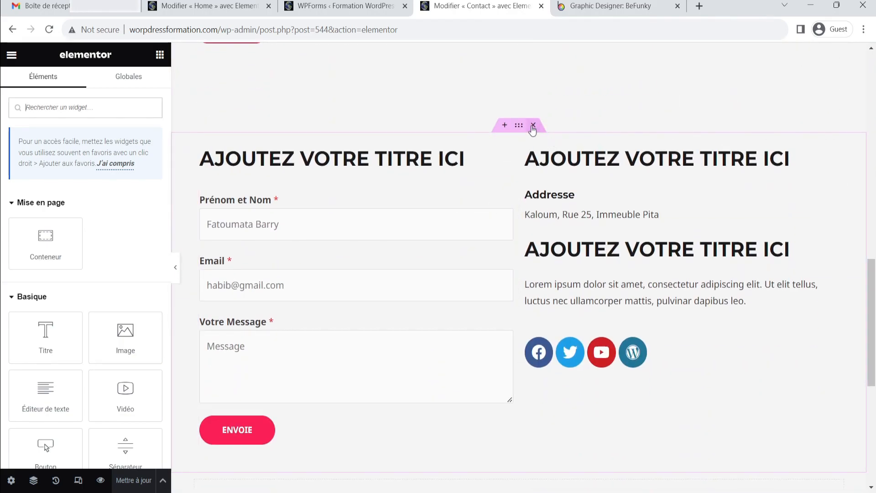
{"action": "left_click", "coordinate": [533, 129]}
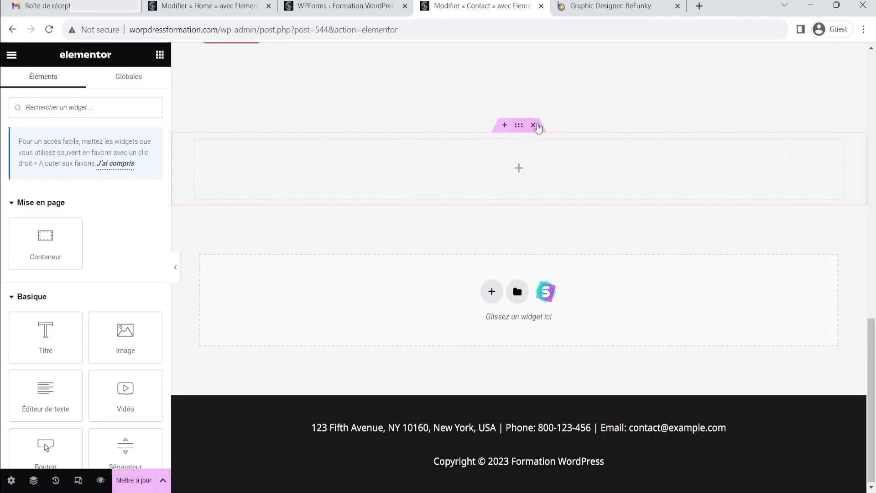
{"action": "left_click", "coordinate": [534, 248]}
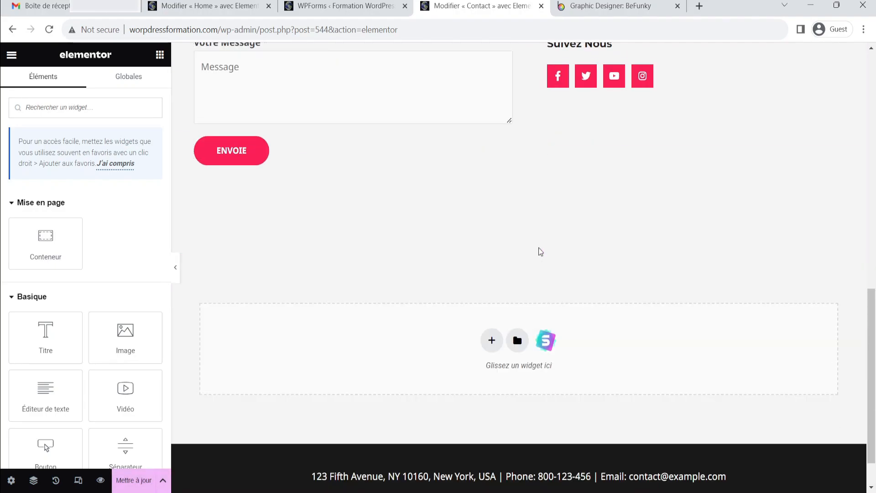
Hide the editor panel and scroll through the Contact page preview, then restore the panel
{"action": "left_click", "coordinate": [176, 273]}
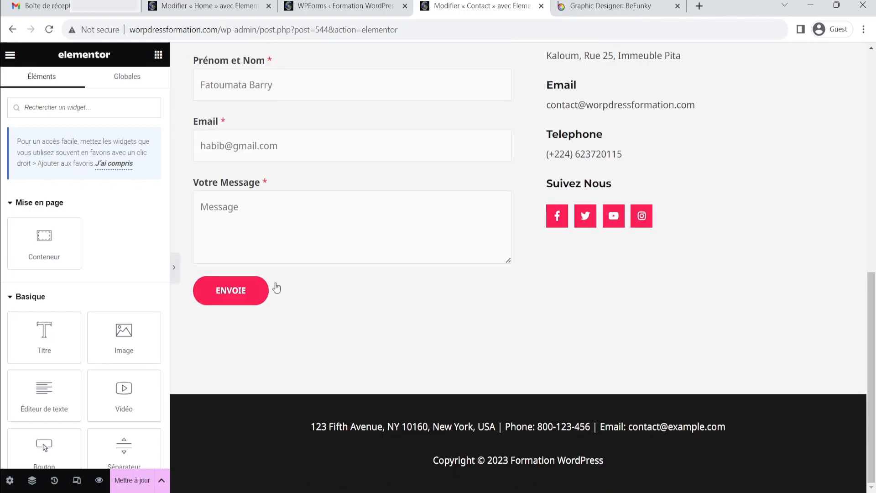
{"action": "scroll", "coordinate": [368, 246], "scroll_direction": "up", "scroll_amount": 5}
{"action": "scroll", "coordinate": [400, 301], "scroll_direction": "down", "scroll_amount": 3}
{"action": "scroll", "coordinate": [386, 273], "scroll_direction": "up", "scroll_amount": 4}
{"action": "scroll", "coordinate": [471, 188], "scroll_direction": "up", "scroll_amount": 4}
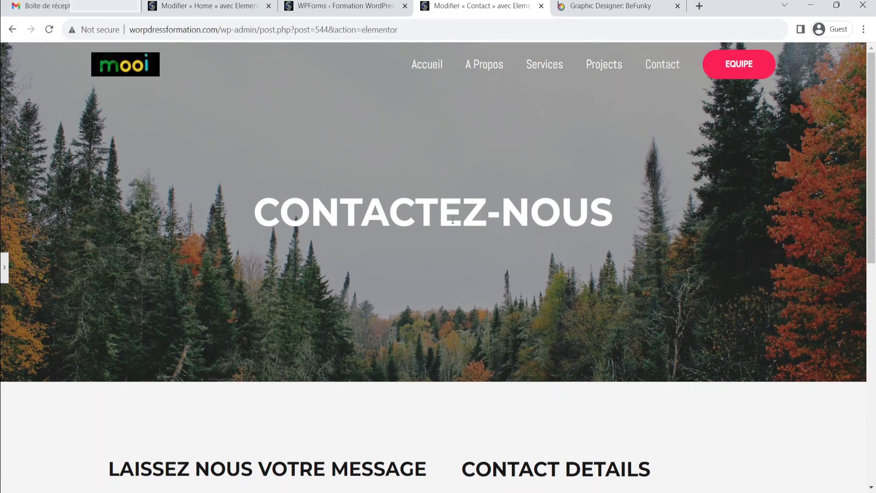
{"action": "scroll", "coordinate": [525, 251], "scroll_direction": "down", "scroll_amount": 10}
{"action": "scroll", "coordinate": [526, 253], "scroll_direction": "up", "scroll_amount": 5}
{"action": "scroll", "coordinate": [525, 253], "scroll_direction": "down", "scroll_amount": 4}
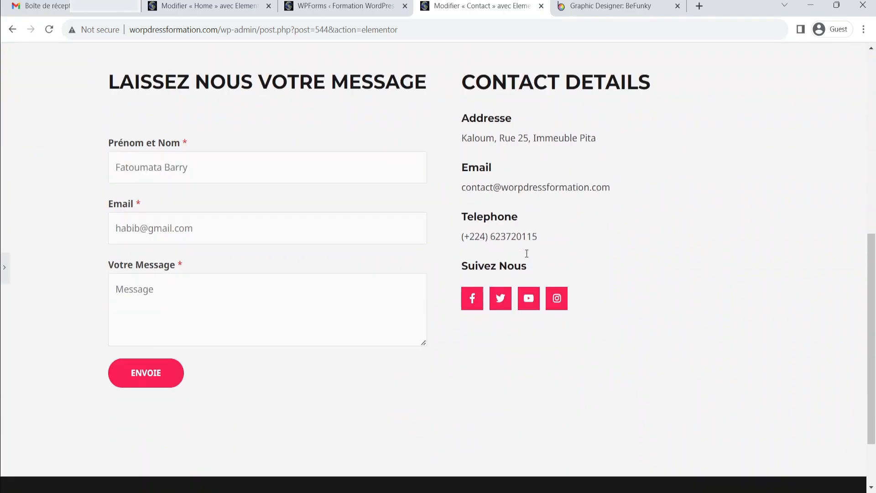
{"action": "scroll", "coordinate": [526, 254], "scroll_direction": "down", "scroll_amount": 1}
{"action": "left_click", "coordinate": [5, 271]}
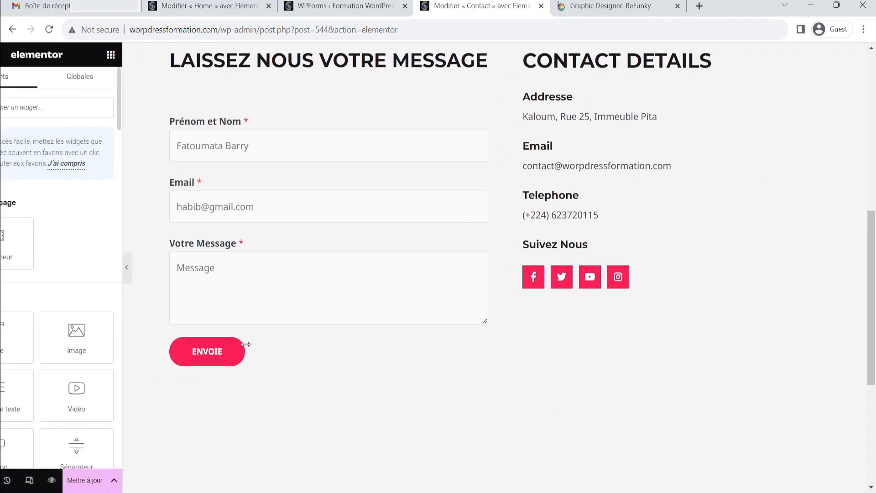
Add a one-column container below the contact form and place a Google Maps widget in it
{"action": "scroll", "coordinate": [463, 309], "scroll_direction": "down", "scroll_amount": 4}
{"action": "left_click", "coordinate": [491, 358]}
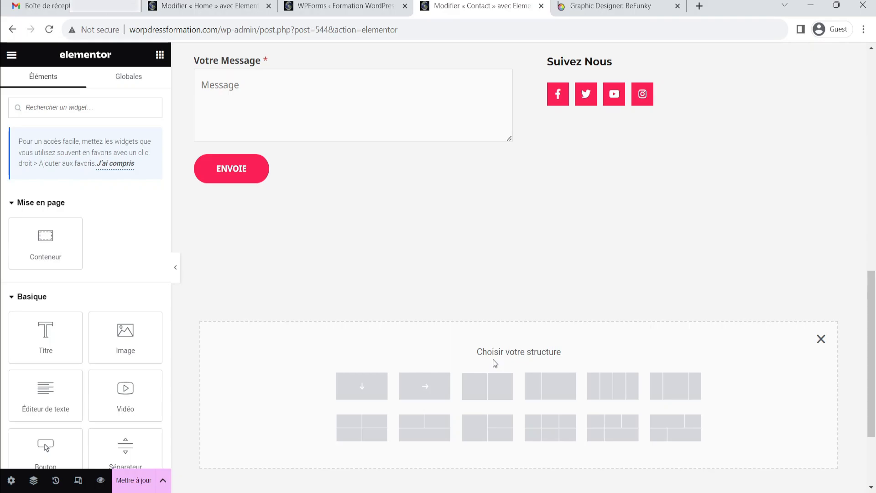
{"action": "left_click", "coordinate": [366, 387]}
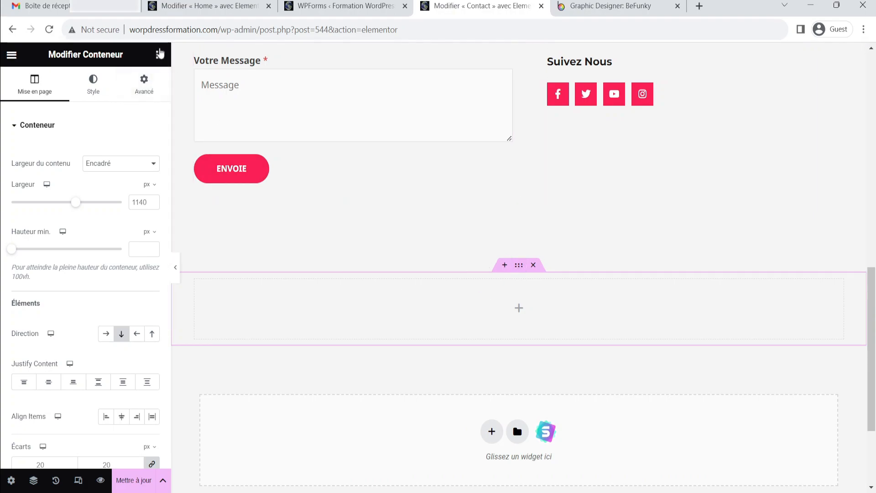
{"action": "left_click", "coordinate": [160, 55]}
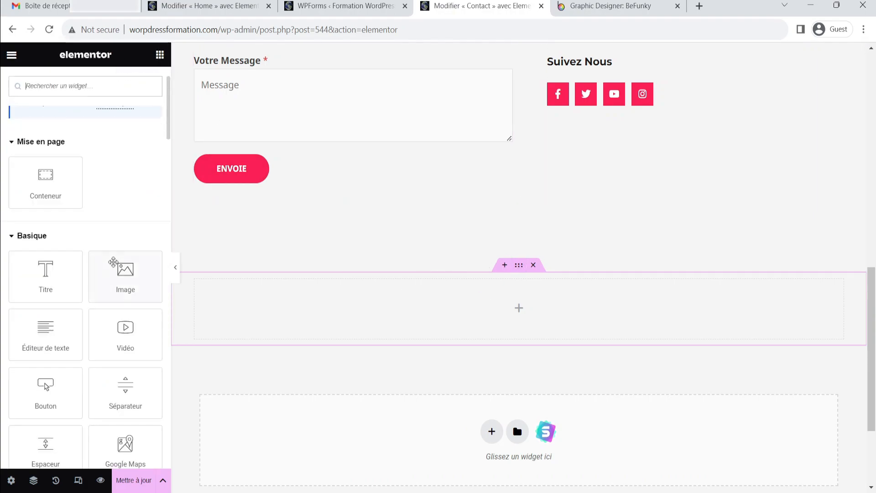
{"action": "scroll", "coordinate": [114, 238], "scroll_direction": "down", "scroll_amount": 4}
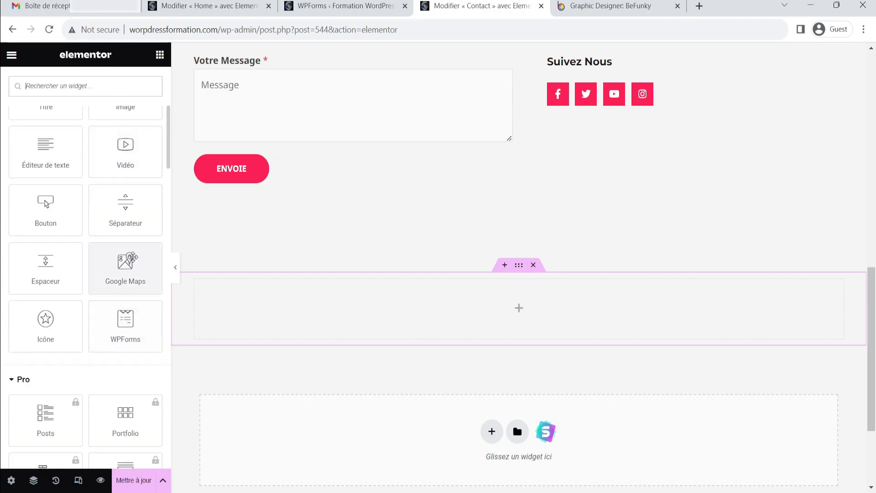
{"action": "left_click_drag", "start_coordinate": [120, 269], "coordinate": [474, 307]}
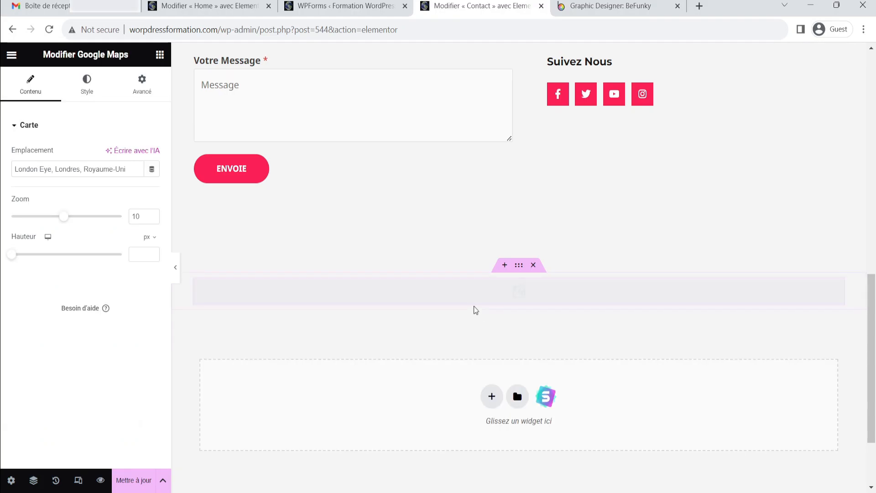
Preview the new map section below the contact form with the editor panel hidden, then restore the panel
{"action": "scroll", "coordinate": [467, 293], "scroll_direction": "down", "scroll_amount": 1}
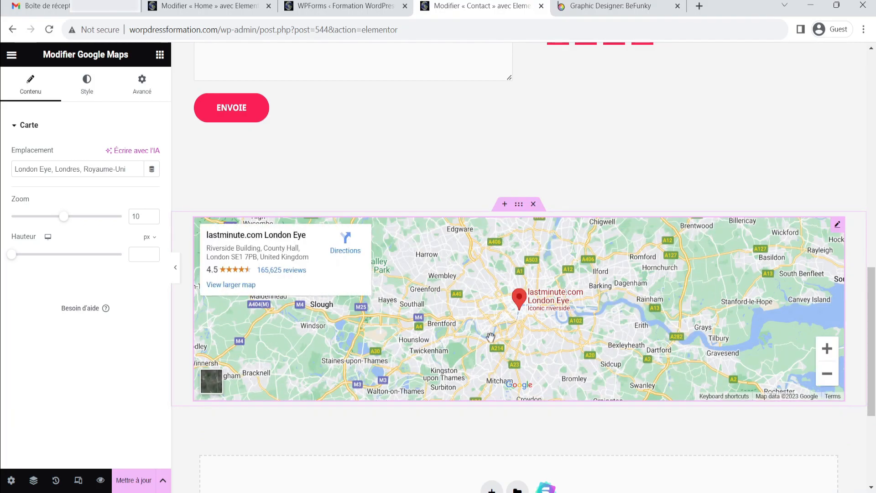
{"action": "left_click", "coordinate": [519, 204]}
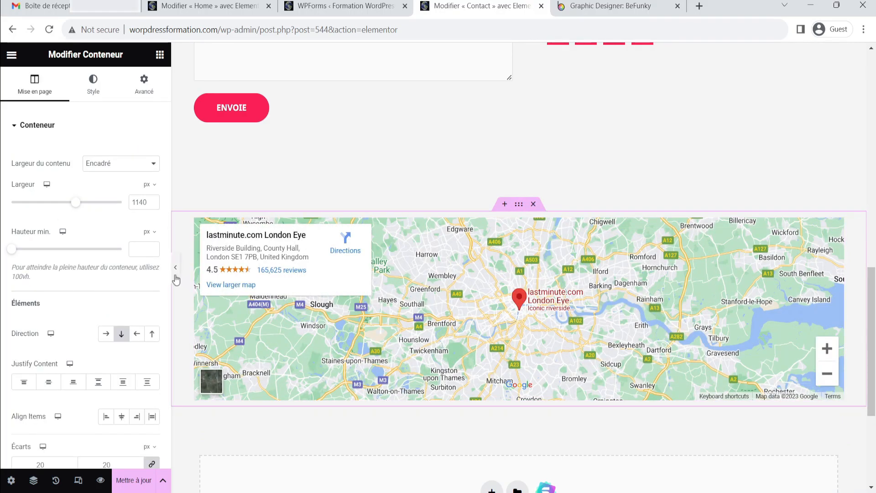
{"action": "left_click", "coordinate": [176, 275]}
{"action": "scroll", "coordinate": [487, 266], "scroll_direction": "up", "scroll_amount": 4}
{"action": "scroll", "coordinate": [470, 273], "scroll_direction": "down", "scroll_amount": 1}
{"action": "scroll", "coordinate": [467, 275], "scroll_direction": "up", "scroll_amount": 1}
{"action": "scroll", "coordinate": [363, 298], "scroll_direction": "down", "scroll_amount": 2}
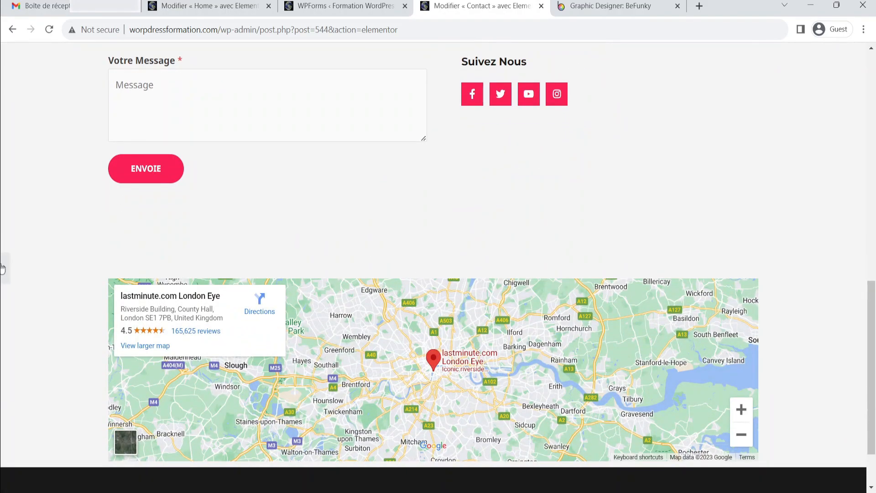
{"action": "left_click", "coordinate": [4, 280]}
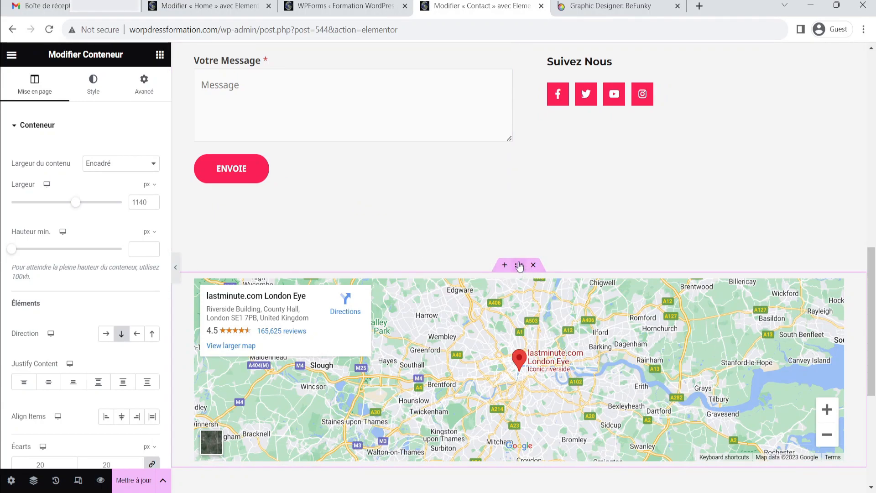
Unlink the map container's margin and padding values and set its top margin to -50 px
{"action": "left_click", "coordinate": [145, 90]}
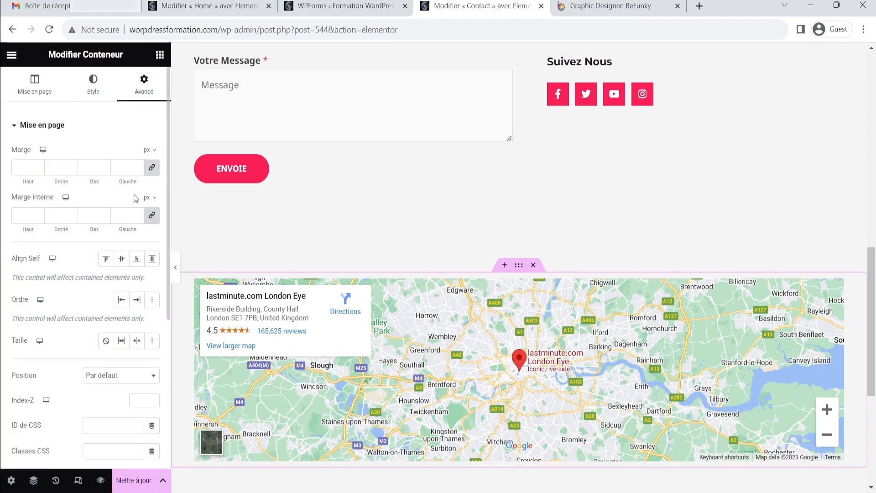
{"action": "left_click", "coordinate": [152, 167]}
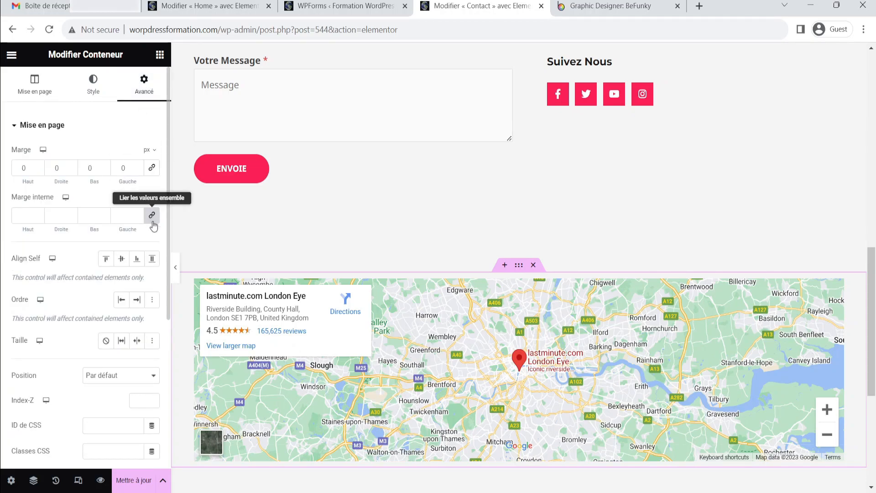
{"action": "left_click", "coordinate": [152, 215]}
{"action": "left_click_drag", "start_coordinate": [39, 169], "coordinate": [37, 176]}
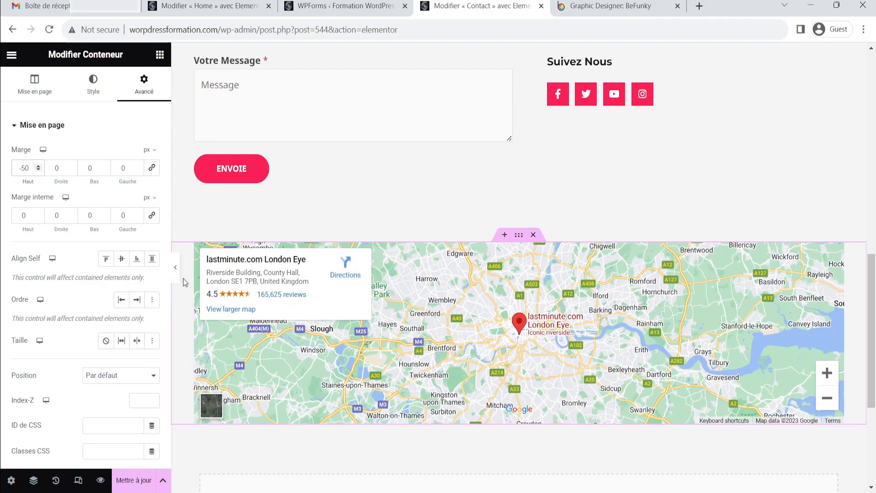
Hide the editor panel to check the map container's position in the page, then bring the panel back
{"action": "left_click", "coordinate": [175, 267]}
{"action": "scroll", "coordinate": [402, 252], "scroll_direction": "up", "scroll_amount": 5}
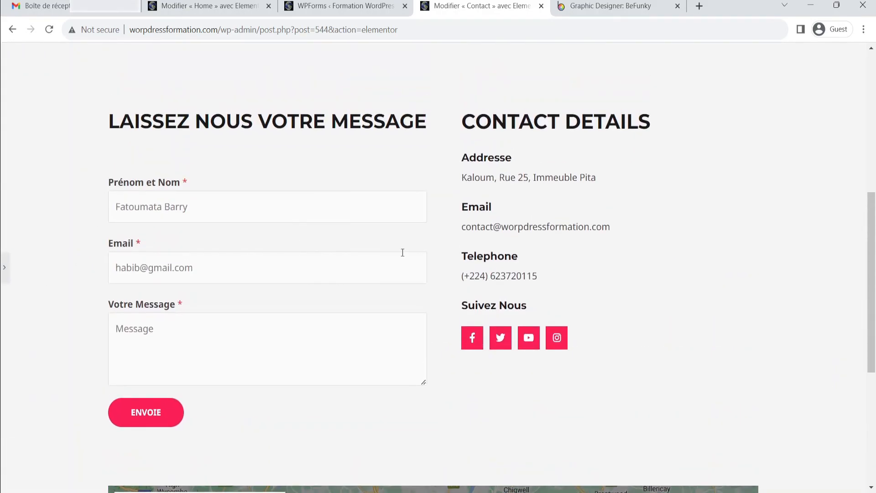
{"action": "scroll", "coordinate": [461, 172], "scroll_direction": "up", "scroll_amount": 3}
{"action": "scroll", "coordinate": [488, 183], "scroll_direction": "down", "scroll_amount": 8}
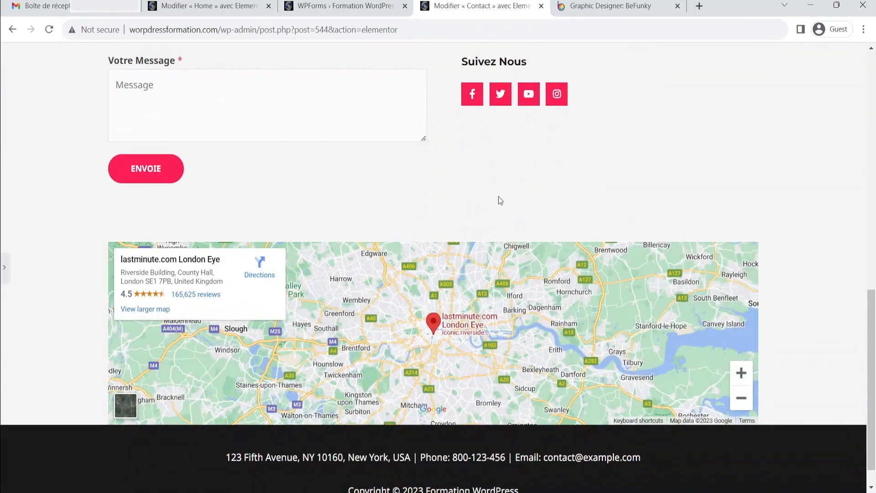
{"action": "scroll", "coordinate": [255, 319], "scroll_direction": "down", "scroll_amount": 1}
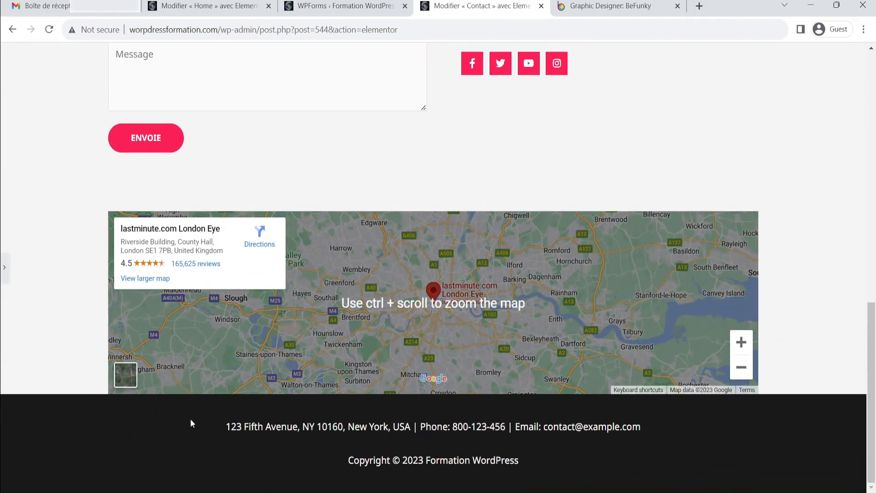
{"action": "left_click", "coordinate": [3, 270]}
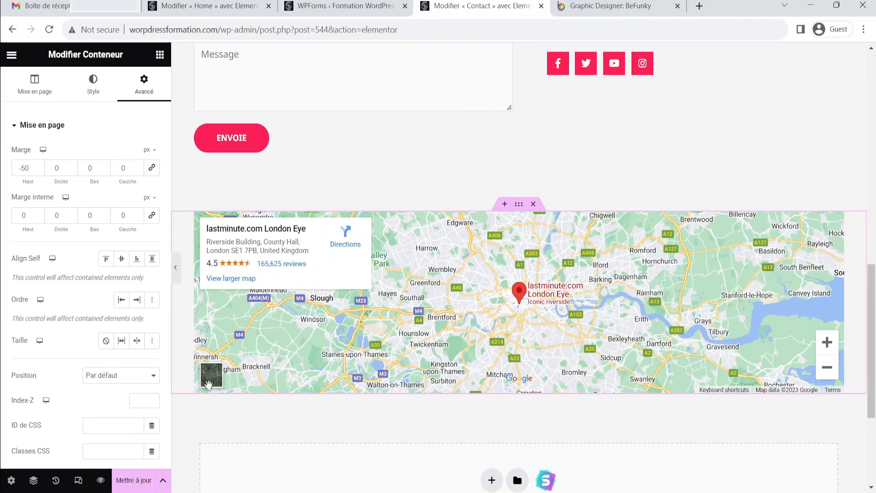
Set the map container's bottom padding to 50 px
{"action": "left_click", "coordinate": [104, 166]}
{"action": "left_click", "coordinate": [104, 167]}
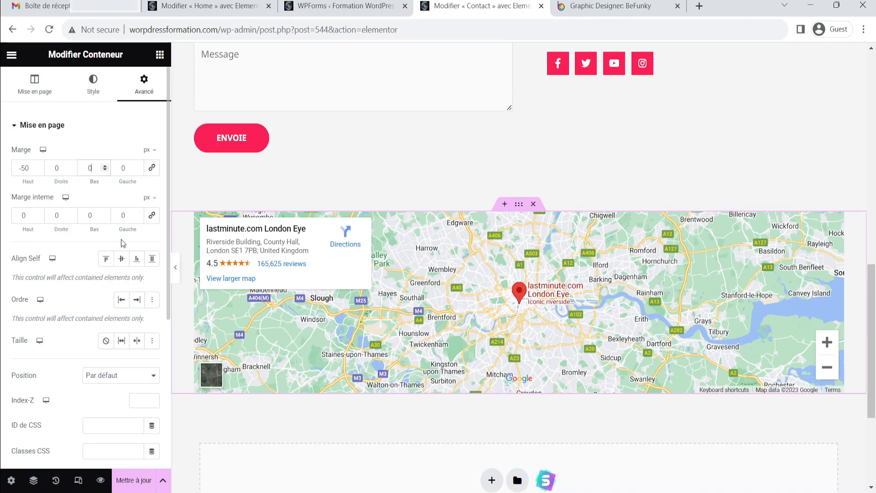
{"action": "left_click", "coordinate": [105, 218]}
{"action": "left_click", "coordinate": [106, 214]}
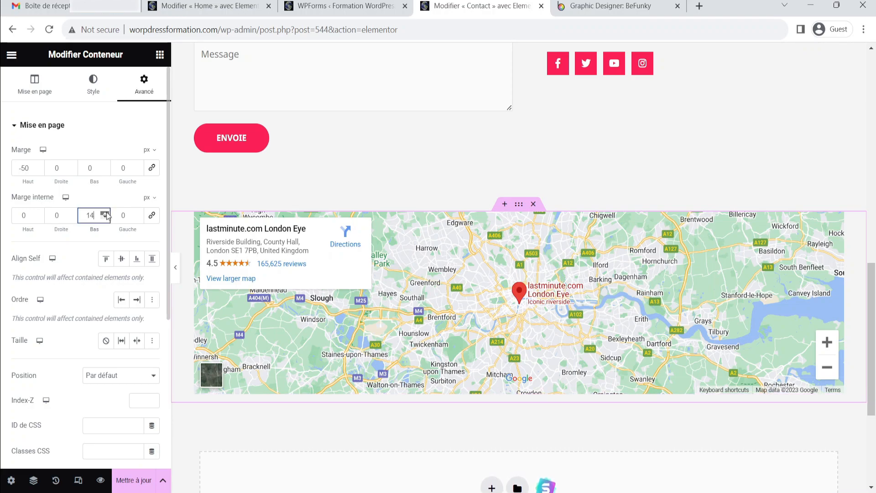
{"action": "left_click_drag", "start_coordinate": [107, 213], "coordinate": [106, 214]}
Review the spacing between the map and the footer with the editor panel hidden
{"action": "left_click", "coordinate": [175, 268]}
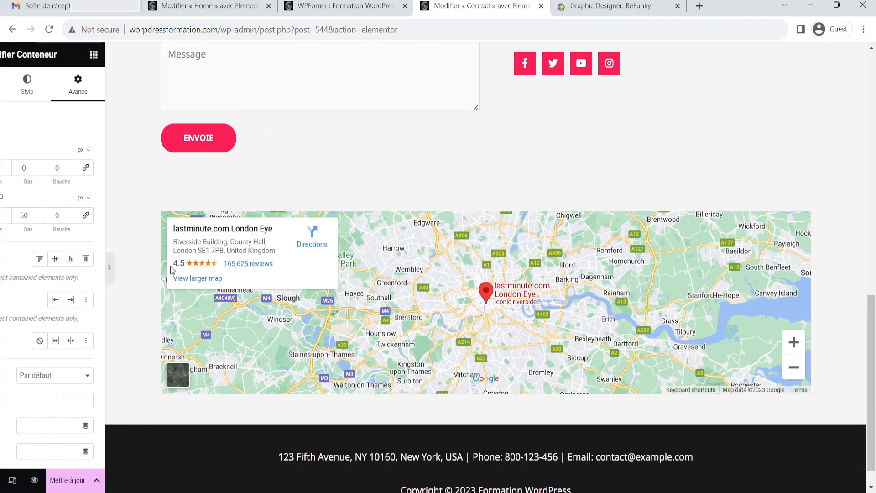
{"action": "scroll", "coordinate": [561, 393], "scroll_direction": "up", "scroll_amount": 2}
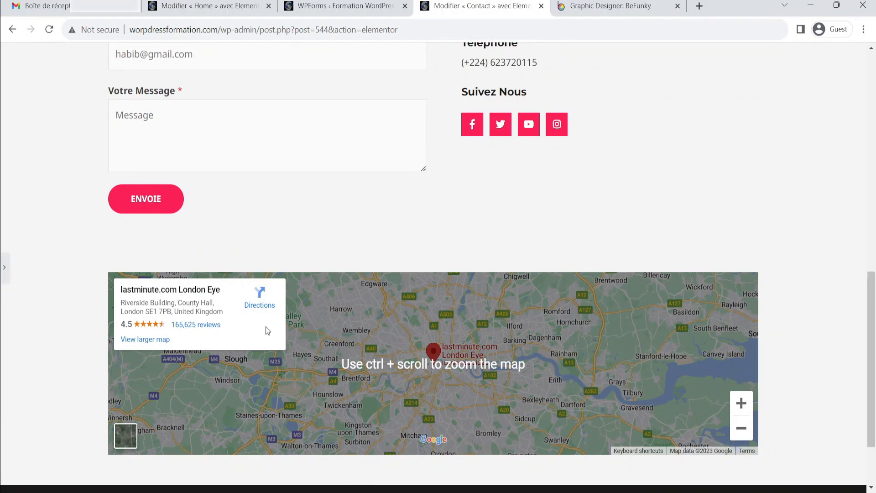
{"action": "scroll", "coordinate": [511, 347], "scroll_direction": "down", "scroll_amount": 2}
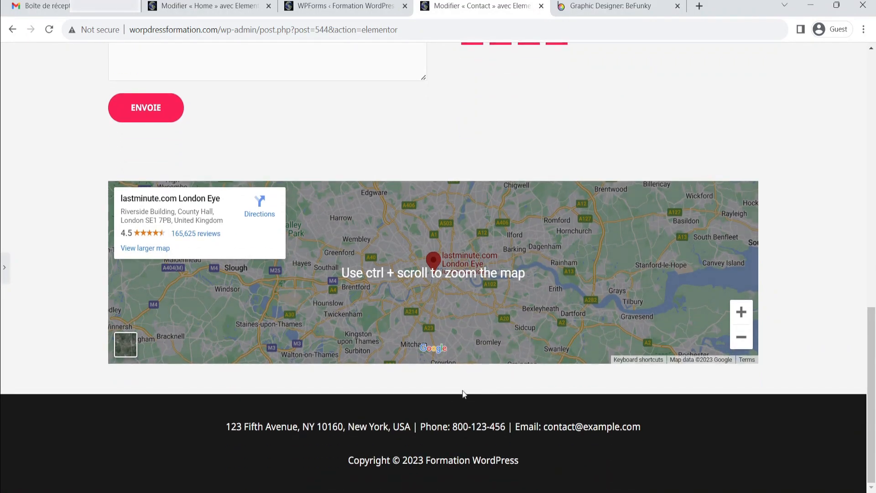
{"action": "left_click", "coordinate": [8, 269]}
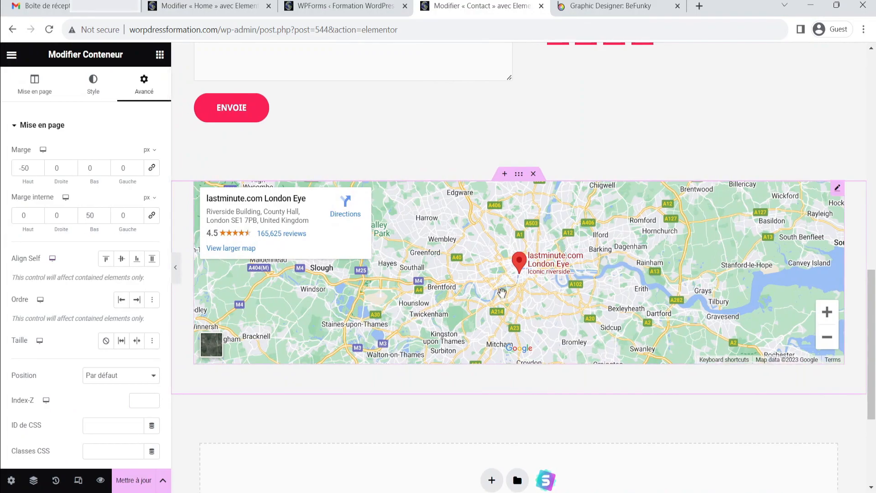
Set the map container's bottom padding to 70 px
{"action": "scroll", "coordinate": [502, 292], "scroll_direction": "up", "scroll_amount": 1}
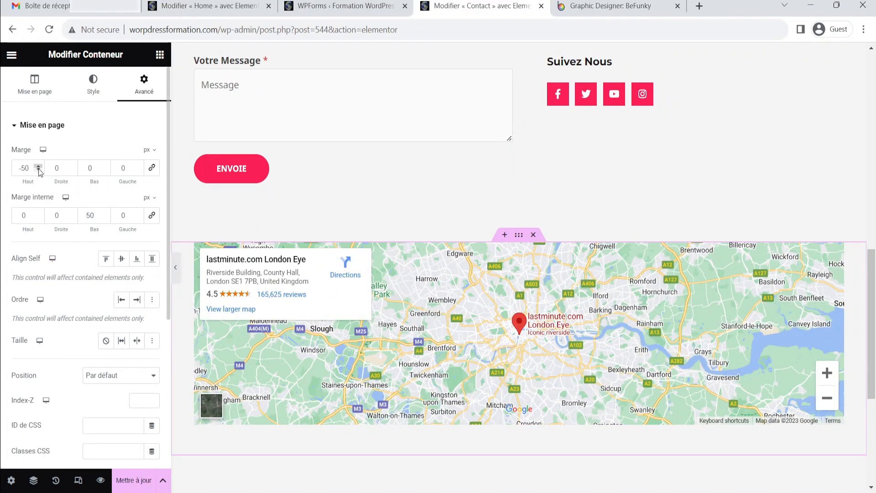
{"action": "left_click", "coordinate": [104, 213]}
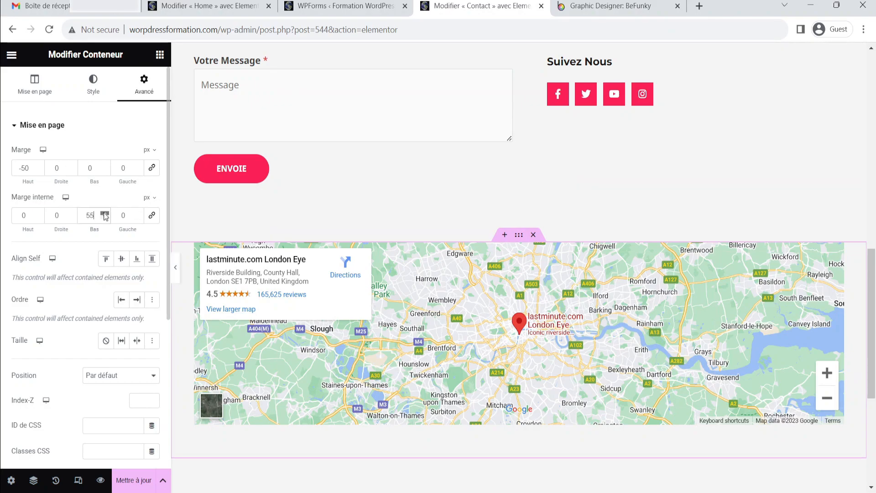
{"action": "left_click", "coordinate": [104, 213]}
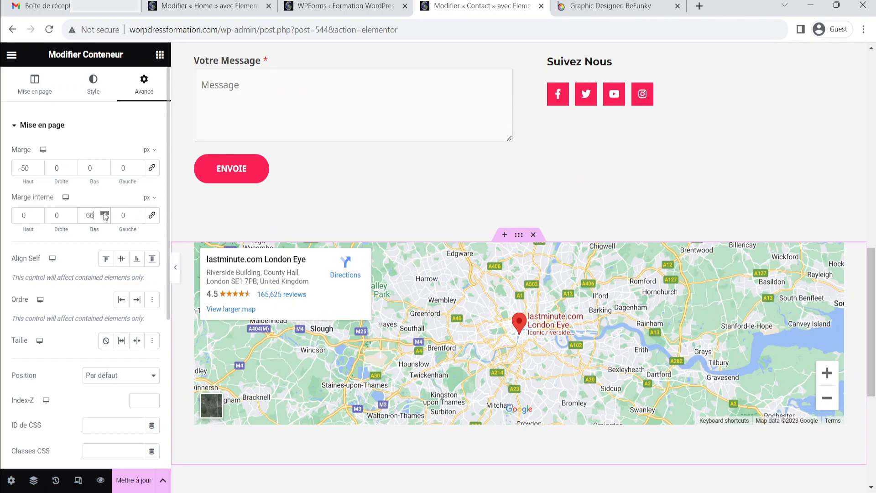
{"action": "left_click", "coordinate": [104, 213]}
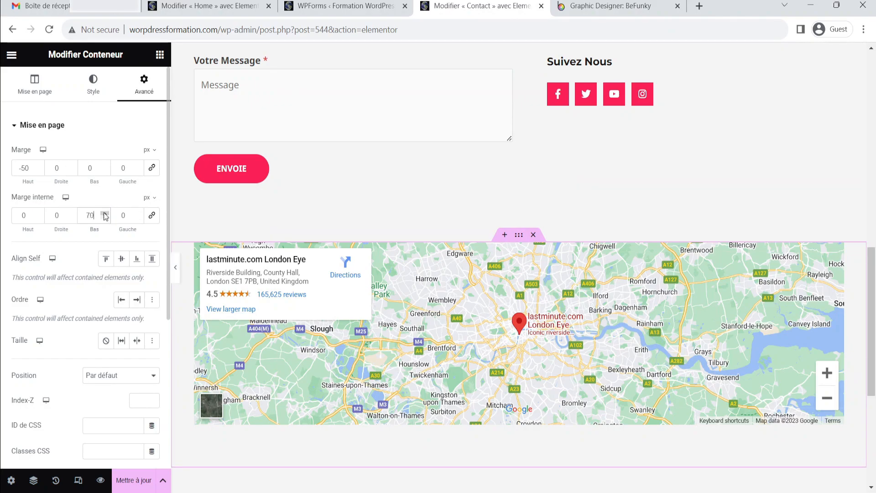
Check the map's bottom spacing in the page preview without the editor panel
{"action": "left_click", "coordinate": [175, 268]}
{"action": "scroll", "coordinate": [506, 415], "scroll_direction": "down", "scroll_amount": 2}
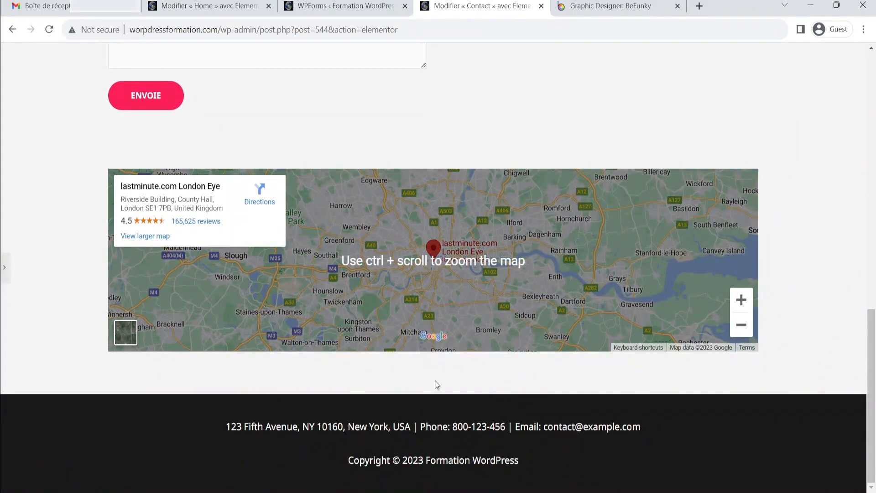
{"action": "scroll", "coordinate": [454, 376], "scroll_direction": "up", "scroll_amount": 1}
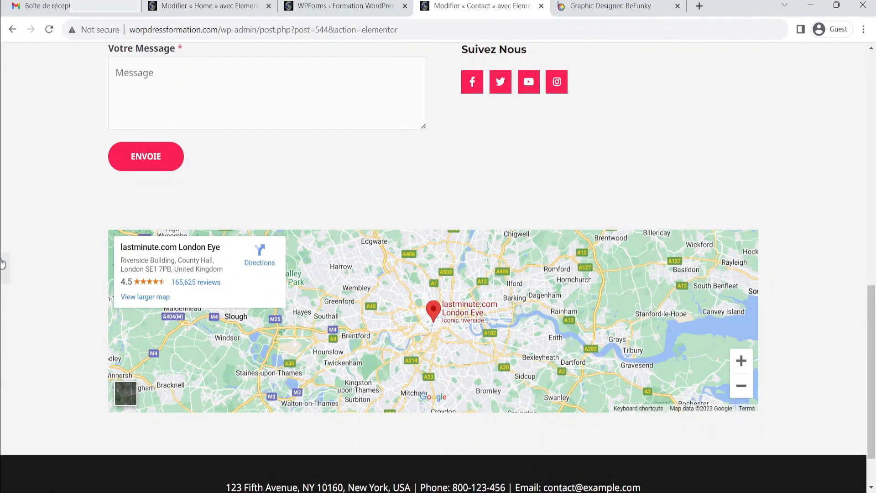
{"action": "left_click", "coordinate": [433, 223]}
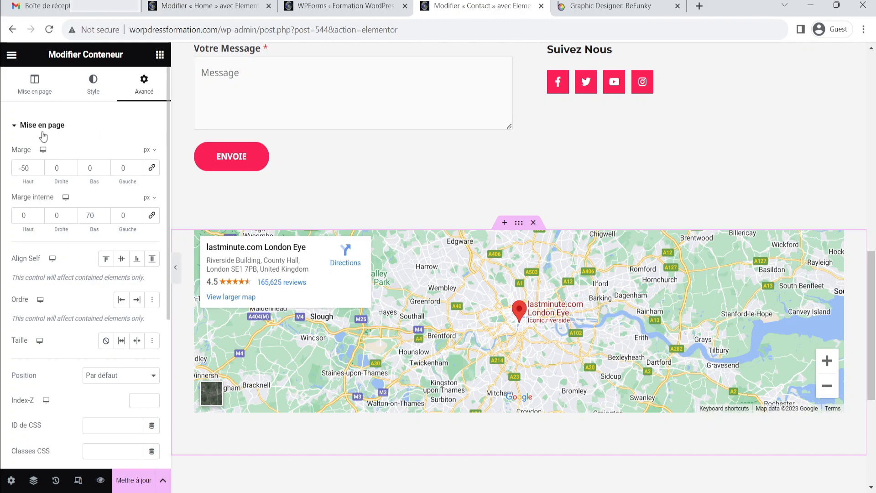
Set the map container's top padding to 56 px
{"action": "left_click", "coordinate": [40, 216]}
{"action": "type", "text": "15"}
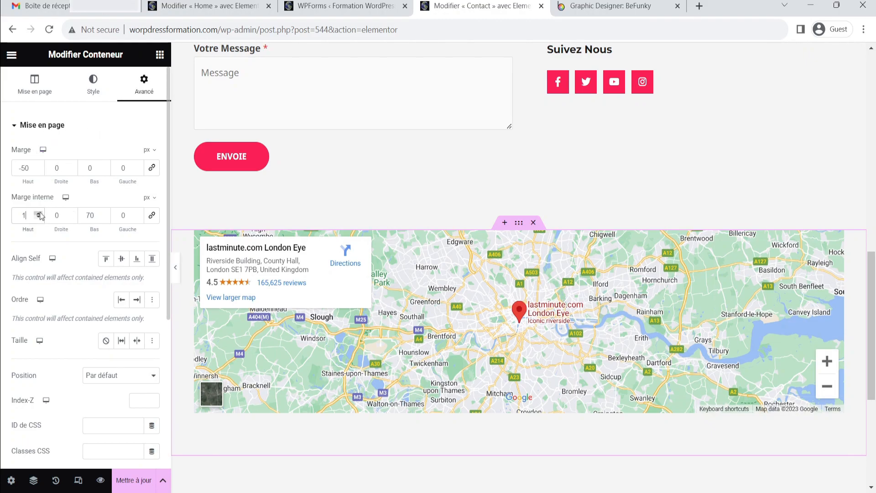
{"action": "left_click_drag", "start_coordinate": [40, 216], "coordinate": [40, 216]}
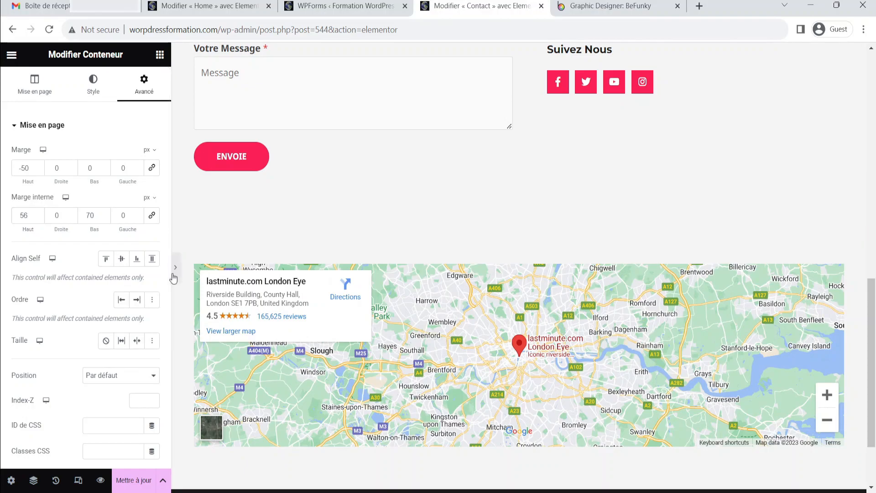
Preview the spacing above and below the map with the editor panel hidden
{"action": "left_click", "coordinate": [175, 267]}
{"action": "scroll", "coordinate": [566, 258], "scroll_direction": "down", "scroll_amount": 2}
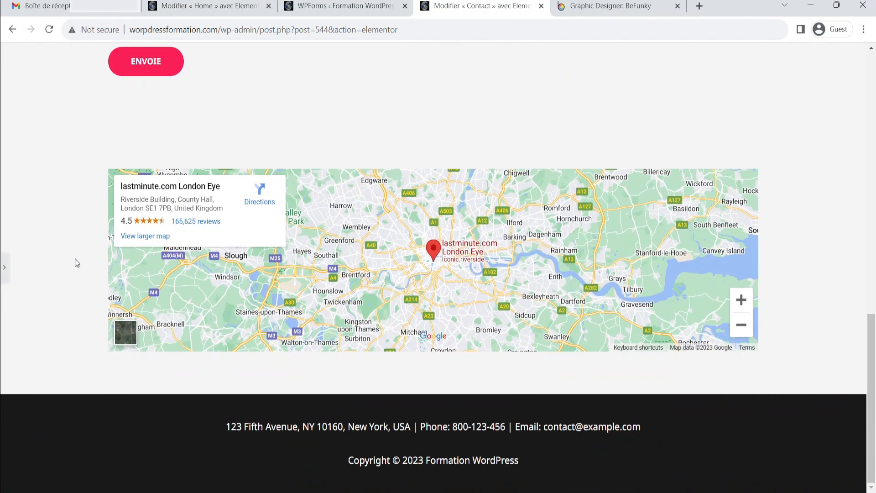
{"action": "left_click", "coordinate": [5, 268]}
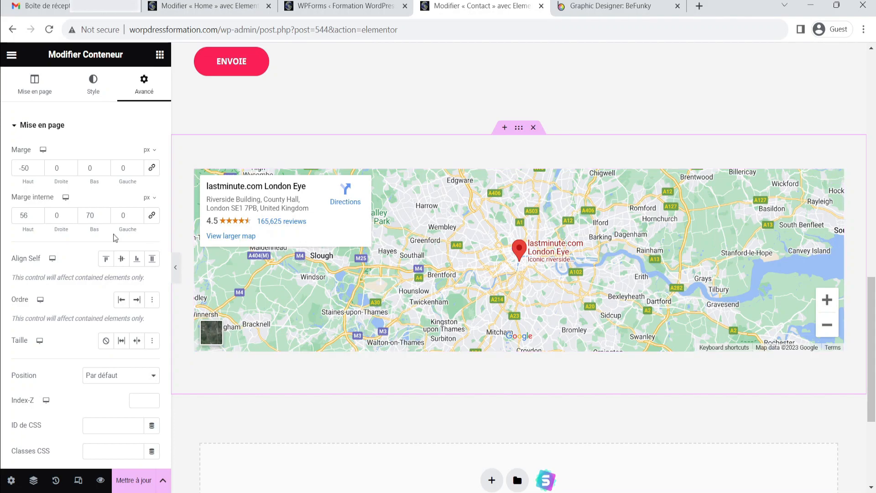
Change the Google Maps widget's location to Kipe tourisme hotel with a zoom of 13
{"action": "left_click", "coordinate": [838, 177]}
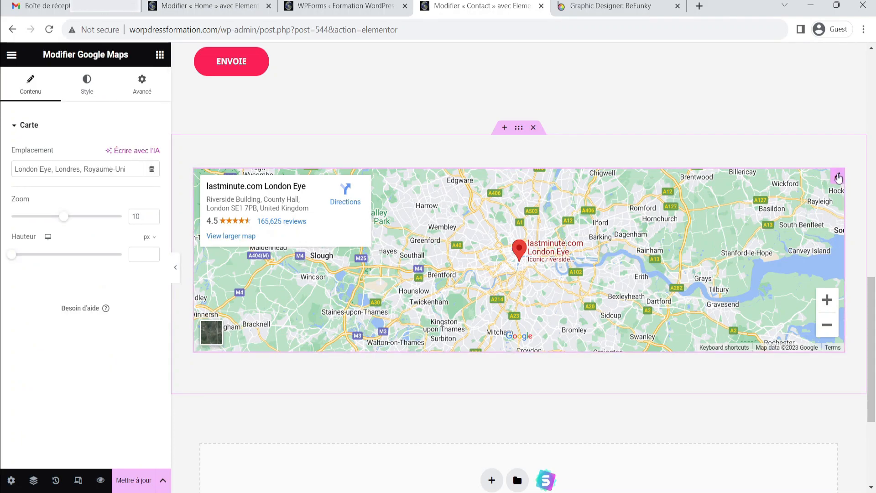
{"action": "triple_click", "coordinate": [51, 164]}
{"action": "type", "text": "Conakry"}
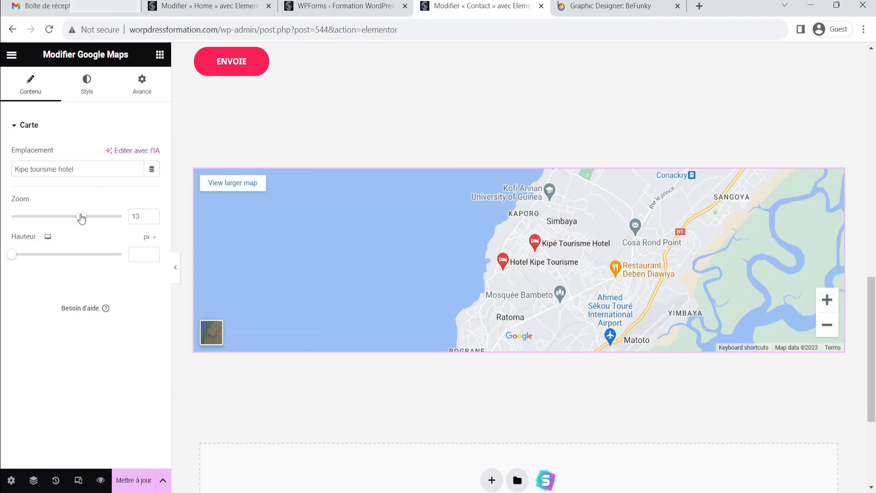
Set the map's height to about 431 px
{"action": "left_click_drag", "start_coordinate": [462, 243], "coordinate": [356, 227]}
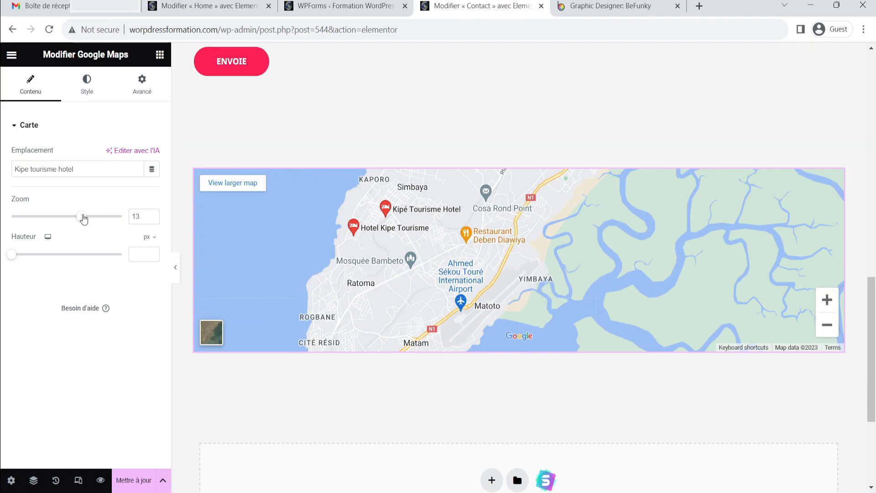
{"action": "left_click_drag", "start_coordinate": [14, 256], "coordinate": [45, 261]}
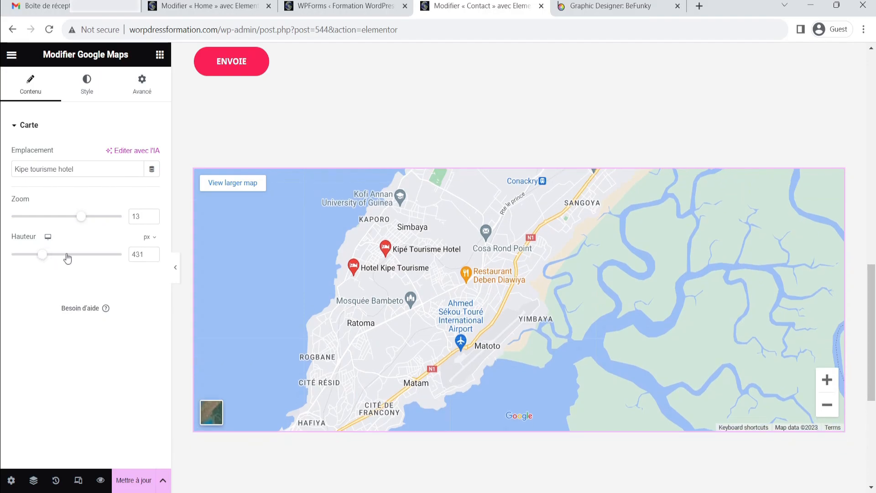
Preview the resized Conakry map with the editor panel hidden, then restore the panel
{"action": "left_click", "coordinate": [177, 273]}
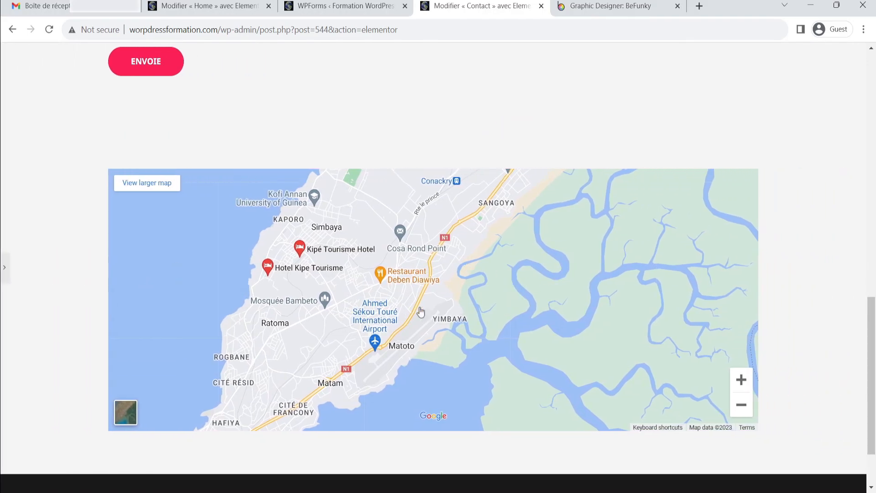
{"action": "scroll", "coordinate": [365, 289], "scroll_direction": "down", "scroll_amount": 2}
{"action": "scroll", "coordinate": [344, 268], "scroll_direction": "up", "scroll_amount": 3}
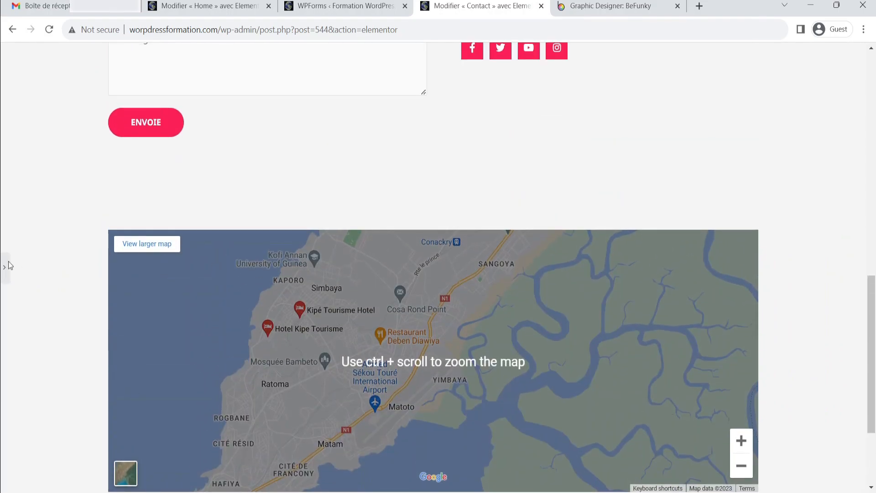
{"action": "left_click", "coordinate": [4, 277]}
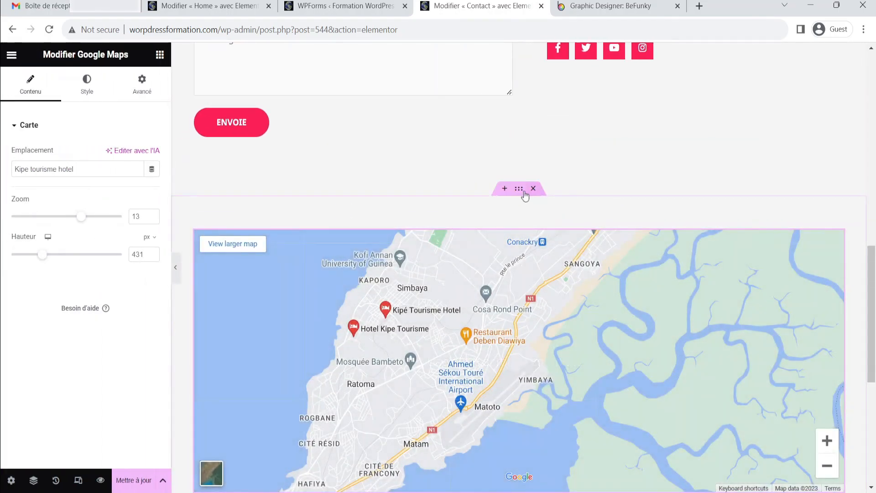
Select the map's container and set its top padding to 0 px
{"action": "left_click", "coordinate": [519, 190]}
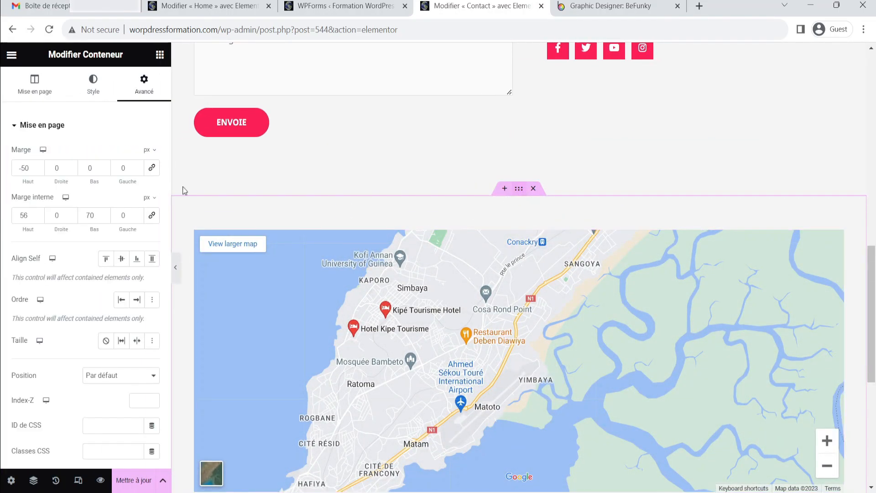
{"action": "left_click", "coordinate": [38, 218]}
{"action": "left_click", "coordinate": [39, 217]}
{"action": "left_click", "coordinate": [38, 218]}
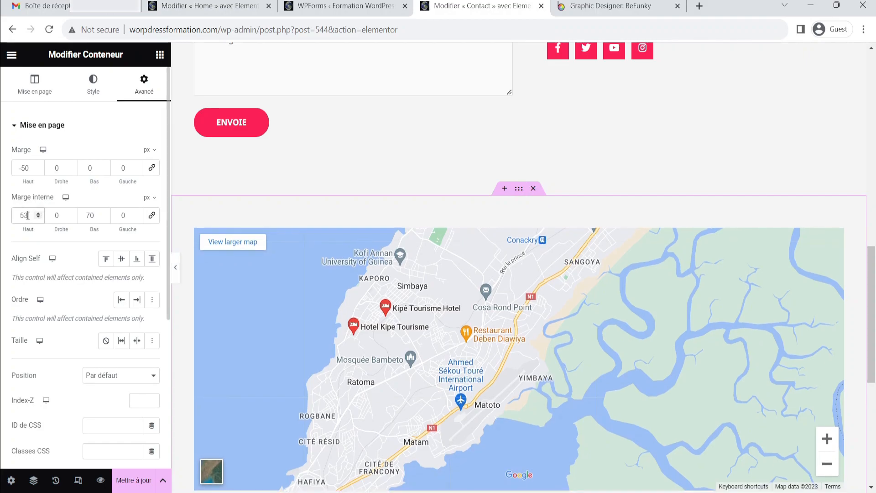
{"action": "key", "text": "BackSpace"}
{"action": "key", "text": "BackSpace"}
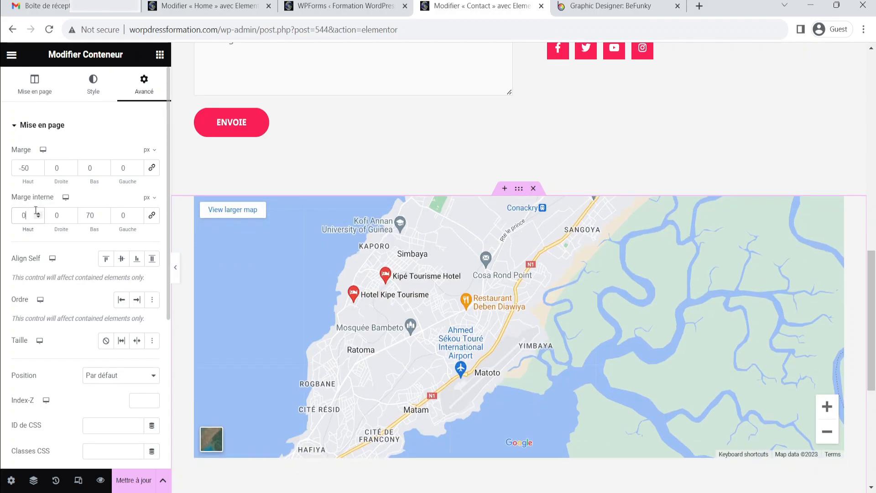
Preview the whole Contact page with the editor panel hidden, then restore the panel
{"action": "left_click", "coordinate": [178, 269]}
{"action": "scroll", "coordinate": [657, 202], "scroll_direction": "down", "scroll_amount": 2}
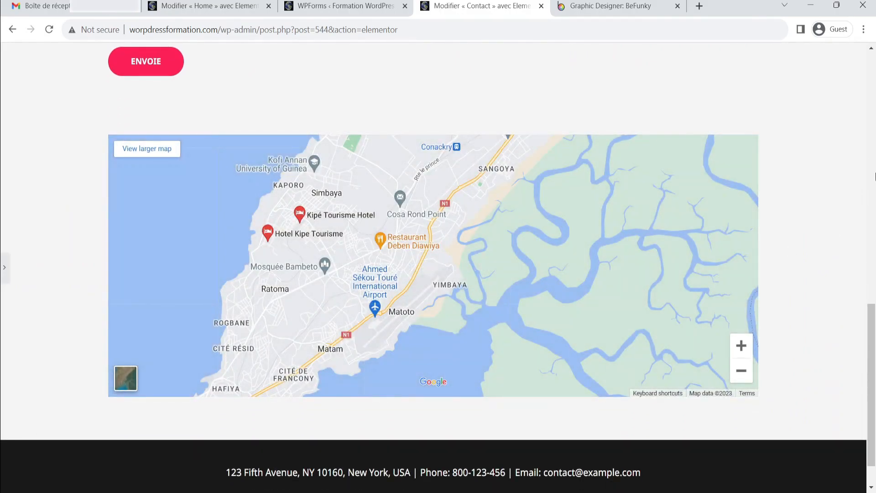
{"action": "scroll", "coordinate": [593, 121], "scroll_direction": "up", "scroll_amount": 10}
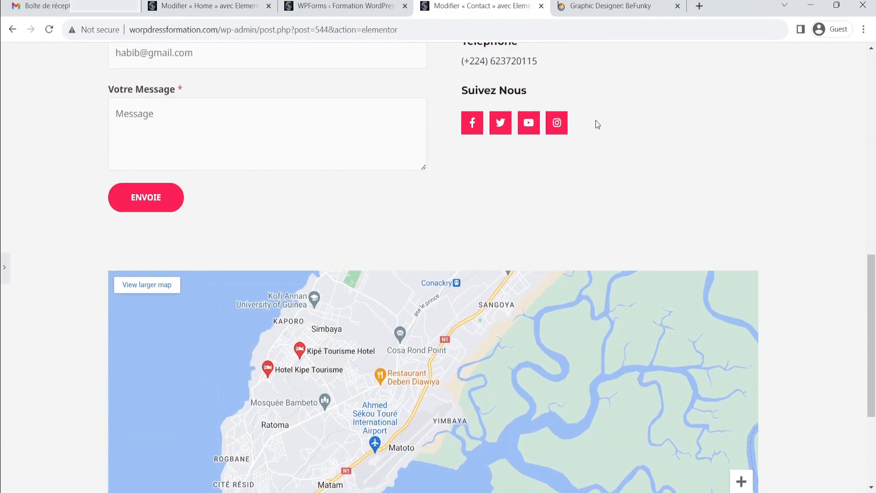
{"action": "scroll", "coordinate": [518, 227], "scroll_direction": "down", "scroll_amount": 4}
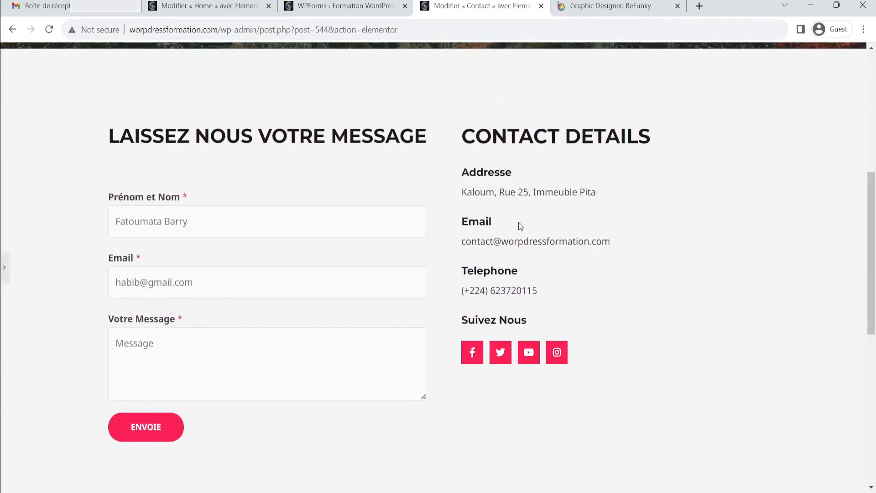
{"action": "scroll", "coordinate": [524, 219], "scroll_direction": "up", "scroll_amount": 5}
{"action": "scroll", "coordinate": [682, 191], "scroll_direction": "up", "scroll_amount": 2}
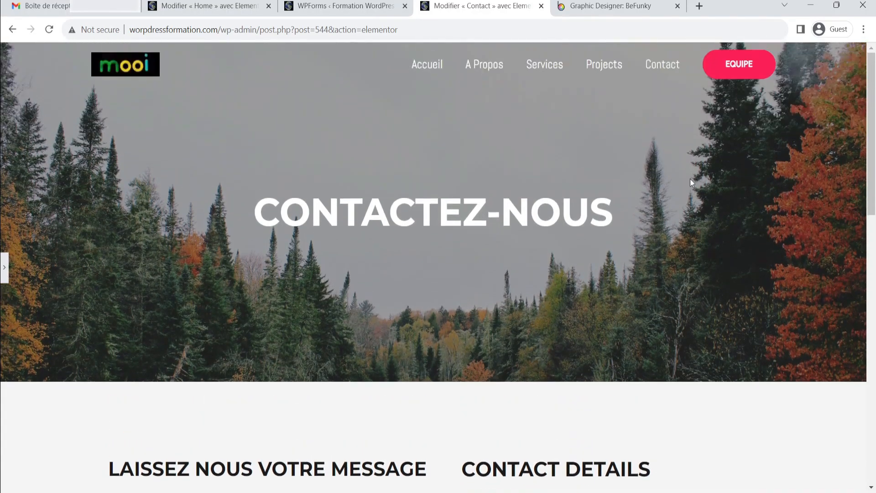
{"action": "scroll", "coordinate": [588, 232], "scroll_direction": "down", "scroll_amount": 4}
{"action": "scroll", "coordinate": [589, 232], "scroll_direction": "down", "scroll_amount": 4}
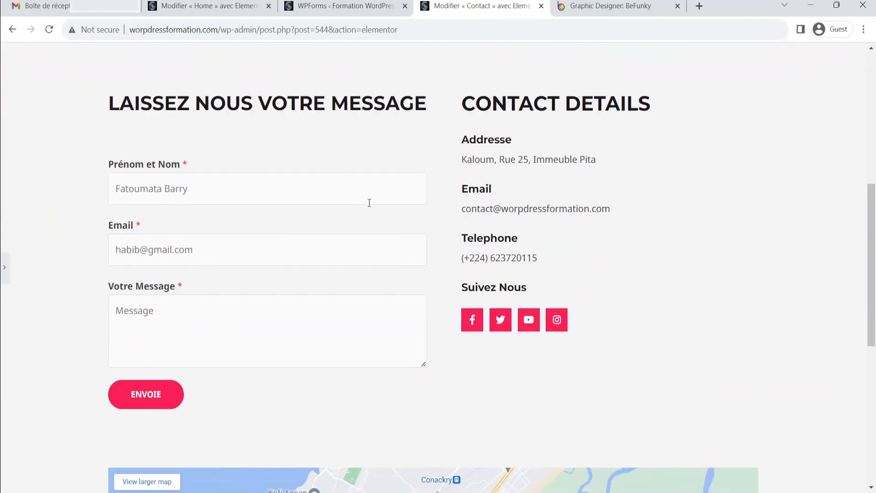
{"action": "scroll", "coordinate": [559, 217], "scroll_direction": "down", "scroll_amount": 7}
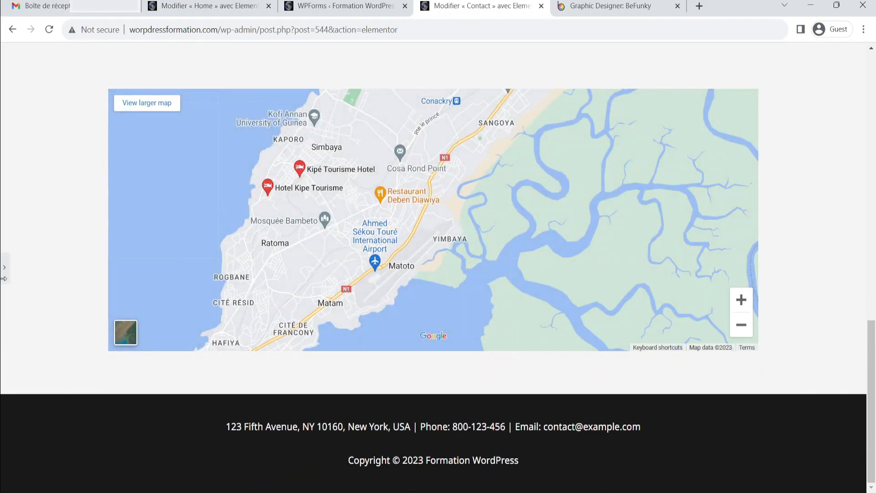
{"action": "left_click", "coordinate": [3, 276]}
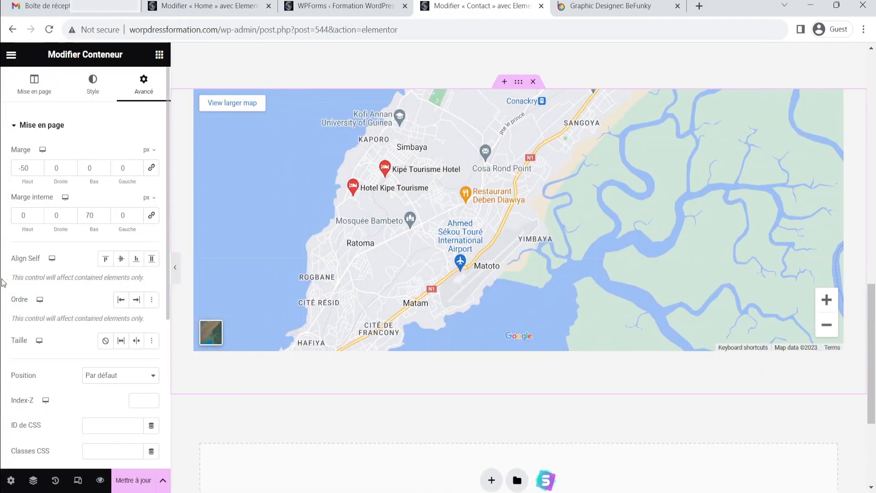
Update the page, then hide the editor panel to preview it from the top
{"action": "left_click", "coordinate": [138, 479]}
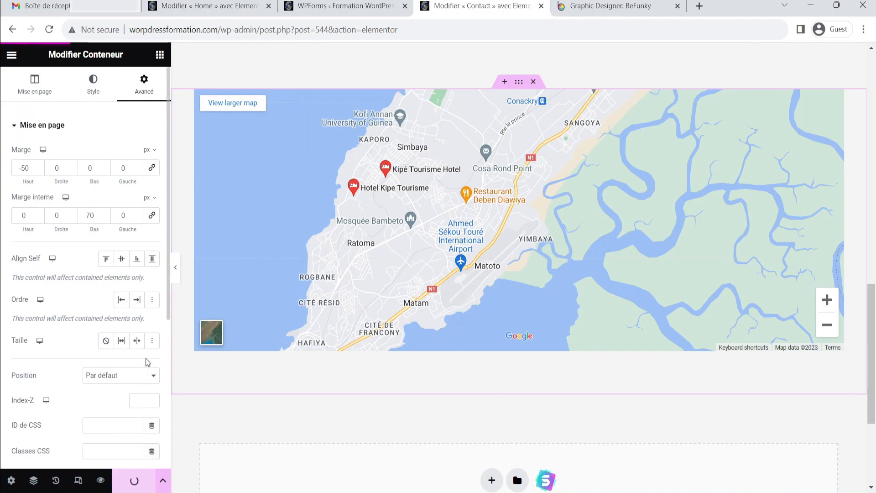
{"action": "scroll", "coordinate": [401, 260], "scroll_direction": "up", "scroll_amount": 10}
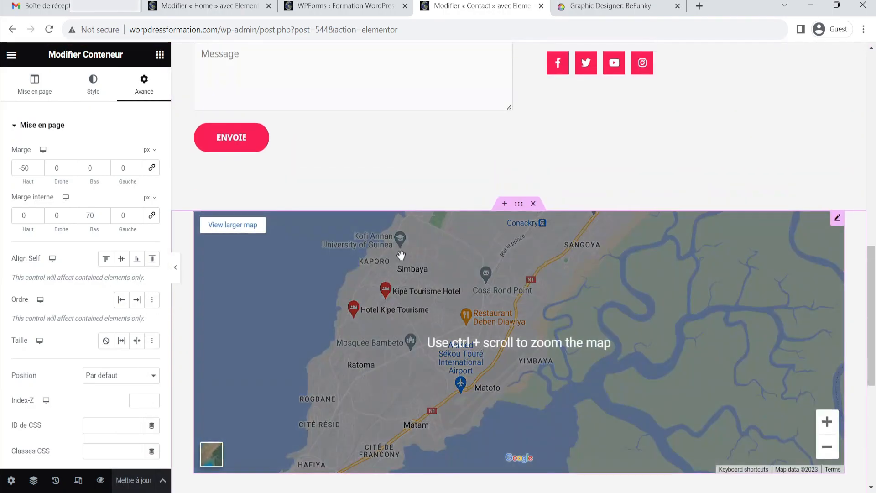
{"action": "scroll", "coordinate": [462, 256], "scroll_direction": "up", "scroll_amount": 3}
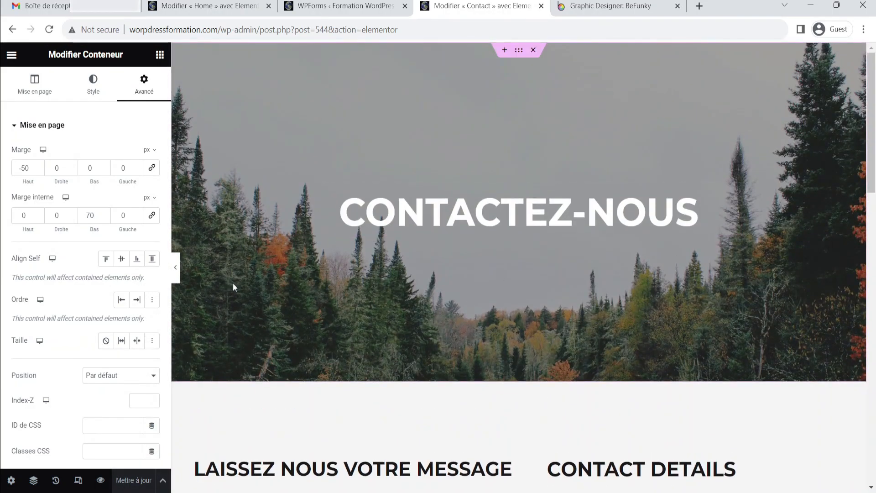
{"action": "left_click", "coordinate": [176, 267]}
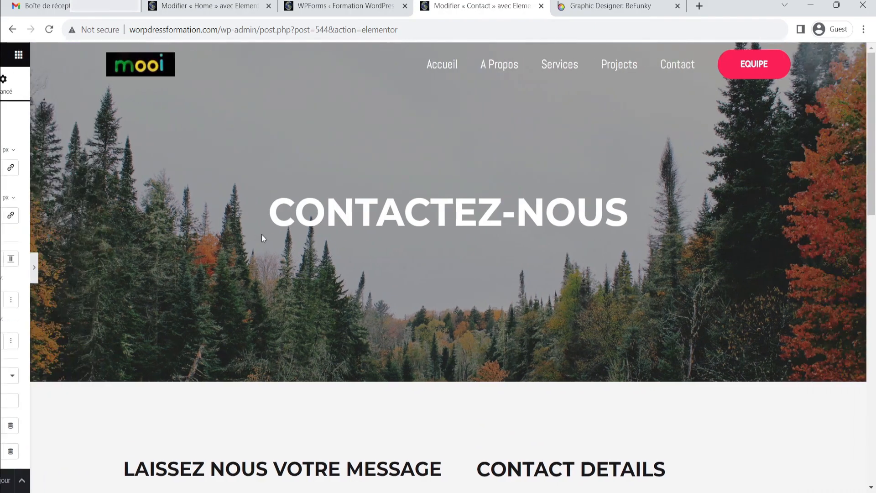